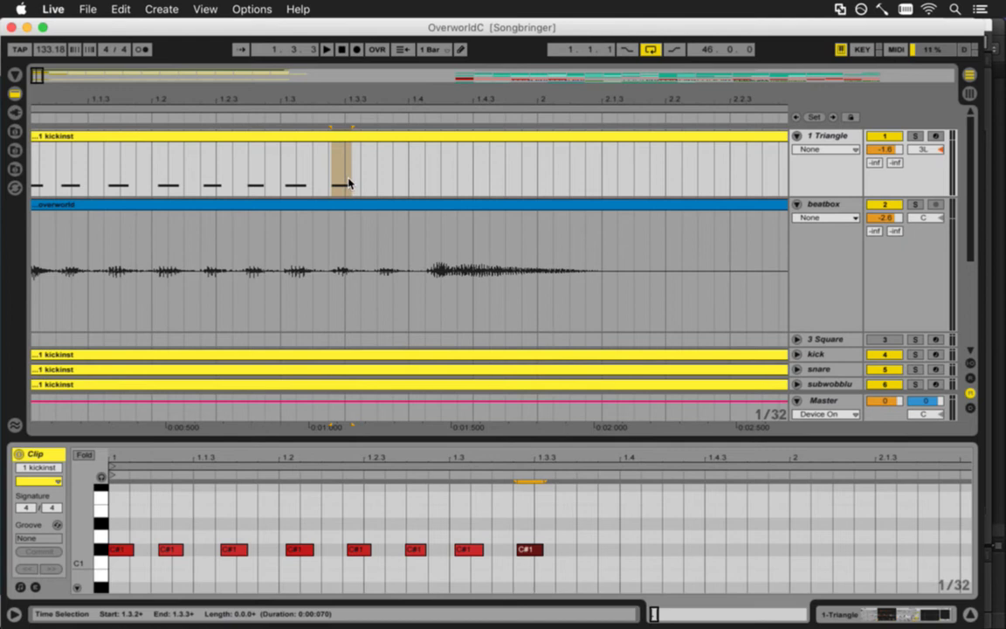
Copy the last C#1 note to 1.3.4 to match the next beatbox hit, shortening it slightly and lowering its velocity to 93
{"action": "left_click", "coordinate": [540, 511]}
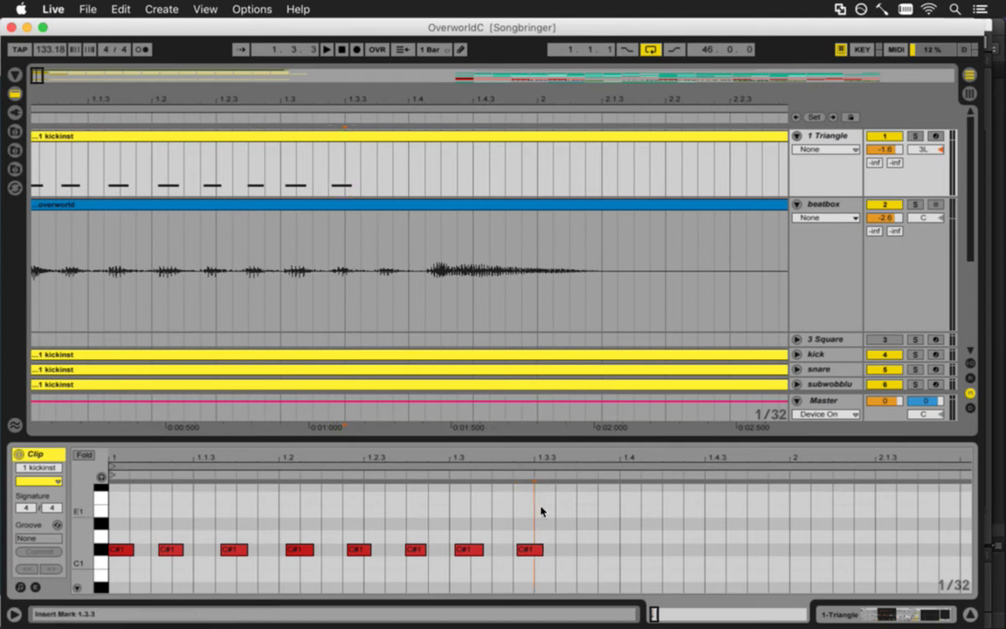
{"action": "key", "text": "space"}
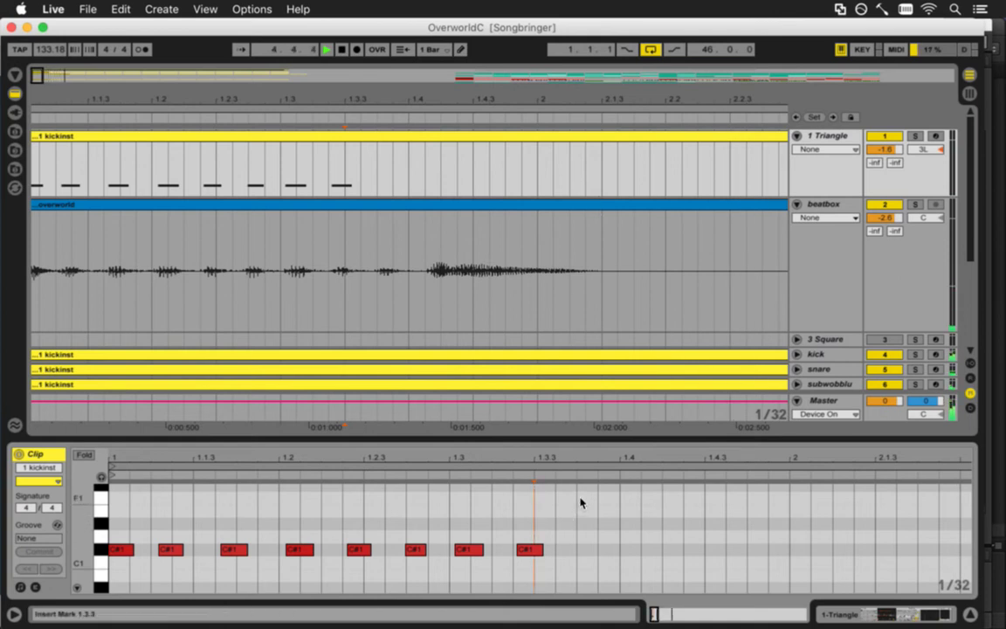
{"action": "key", "text": "space"}
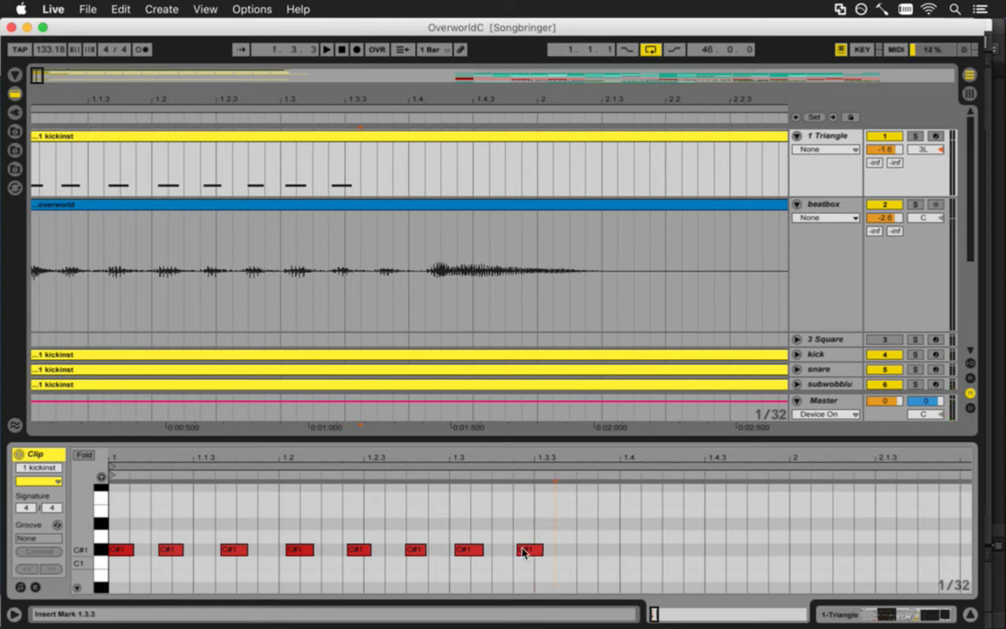
{"action": "left_click_drag", "start_coordinate": [527, 551], "coordinate": [592, 554]}
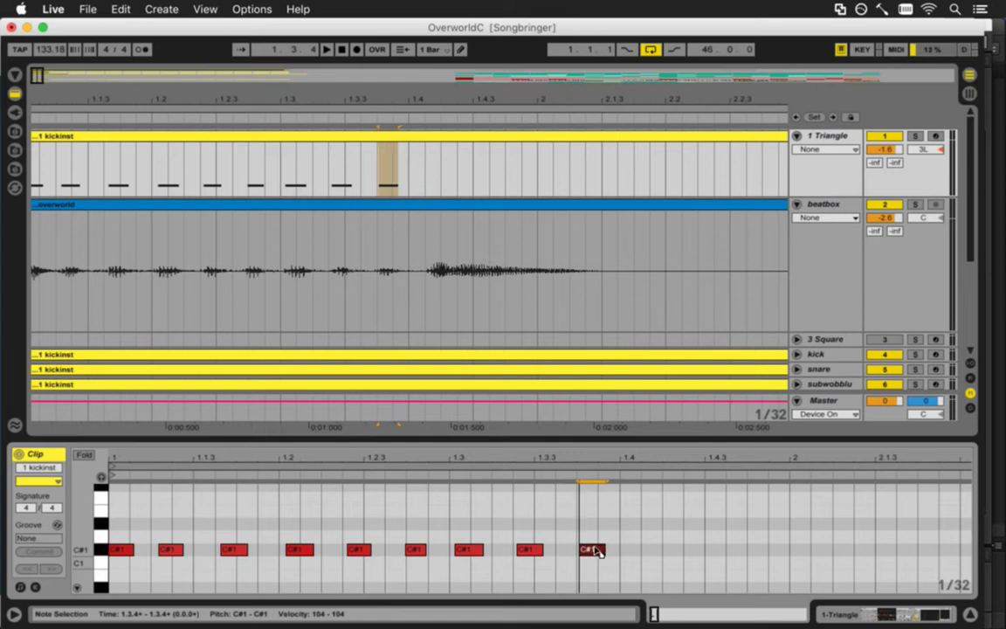
{"action": "left_click_drag", "start_coordinate": [607, 550], "coordinate": [601, 553]}
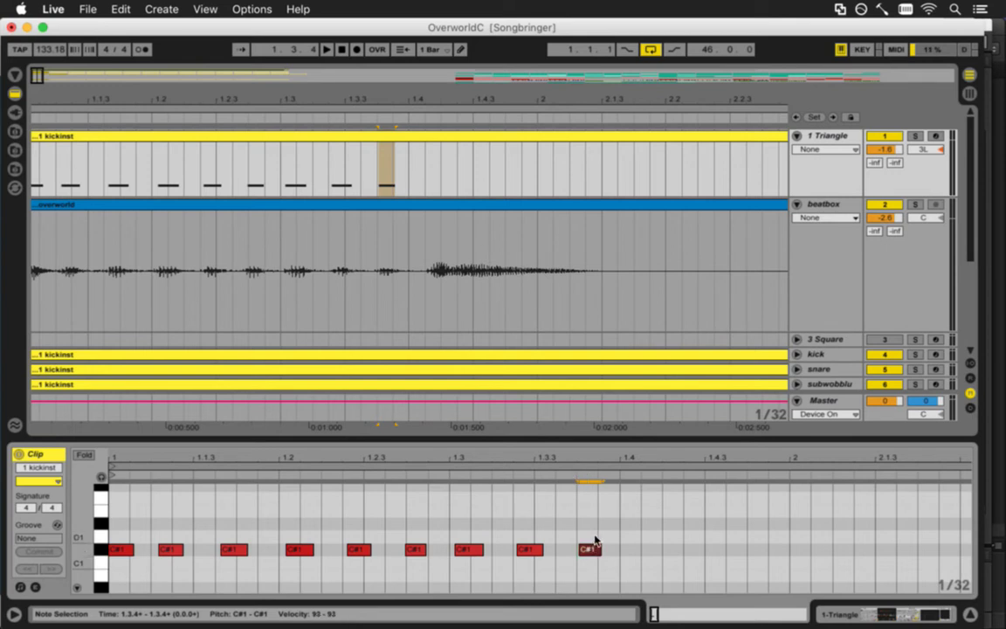
{"action": "left_click", "coordinate": [528, 550]}
Copy the last C#1 note to 1.4.1 and lengthen it to about 2.1.2 to cover the long beatbox hit
{"action": "left_click_drag", "start_coordinate": [590, 552], "coordinate": [653, 555]}
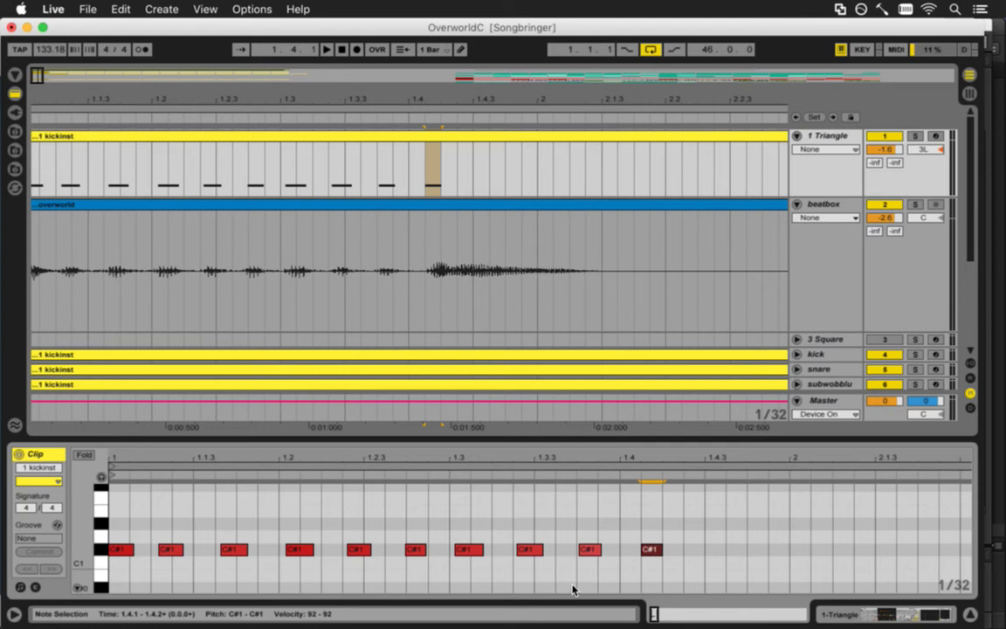
{"action": "left_click_drag", "start_coordinate": [589, 456], "coordinate": [551, 461]}
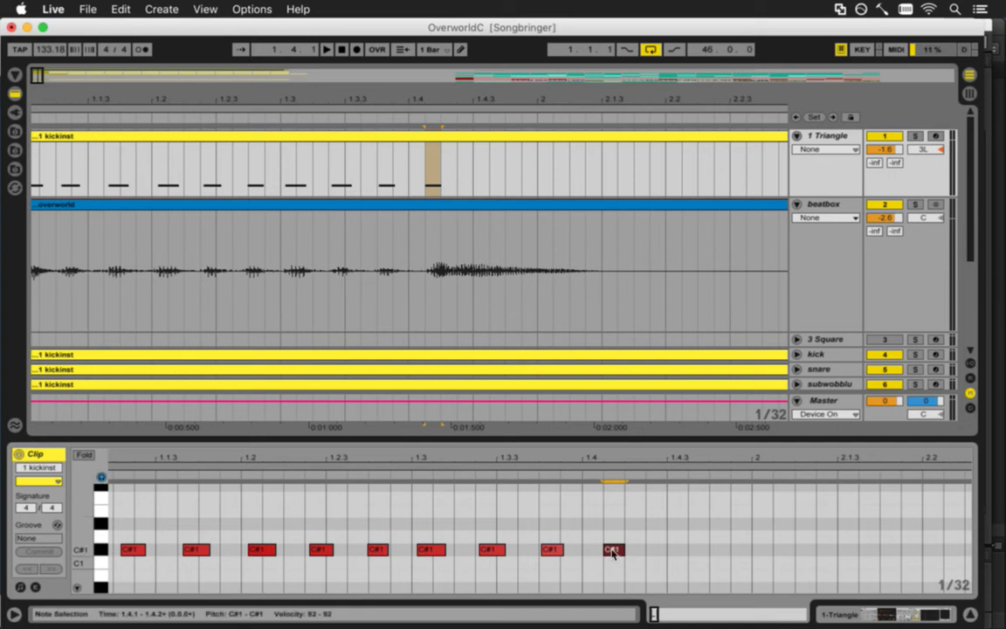
{"action": "left_click_drag", "start_coordinate": [614, 553], "coordinate": [816, 561]}
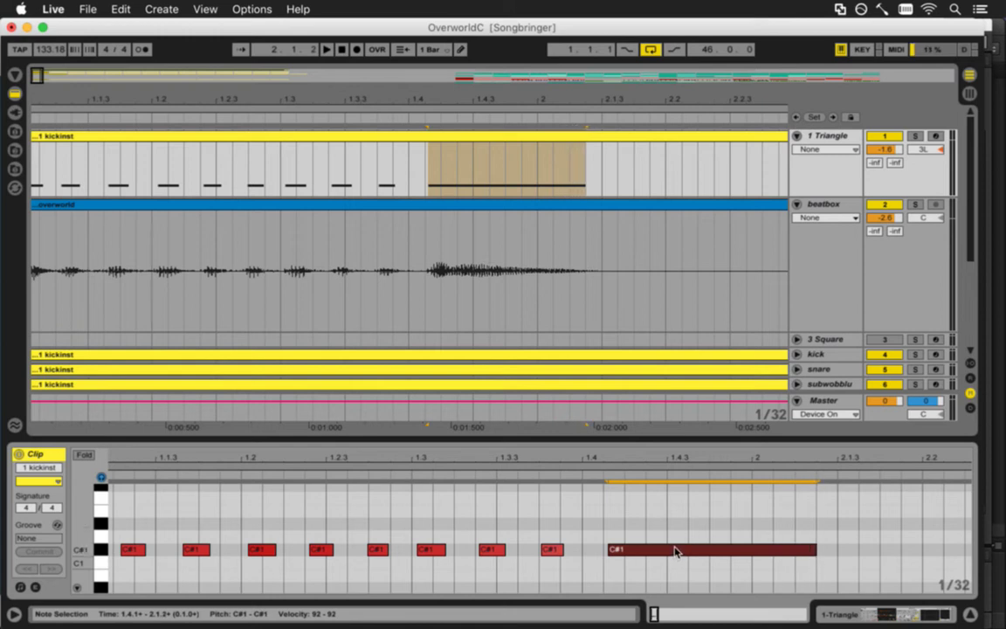
Raise the long note at 1.4.1 to C#2 and play the clip back to check it against the beatbox
{"action": "left_click_drag", "start_coordinate": [673, 554], "coordinate": [681, 490]}
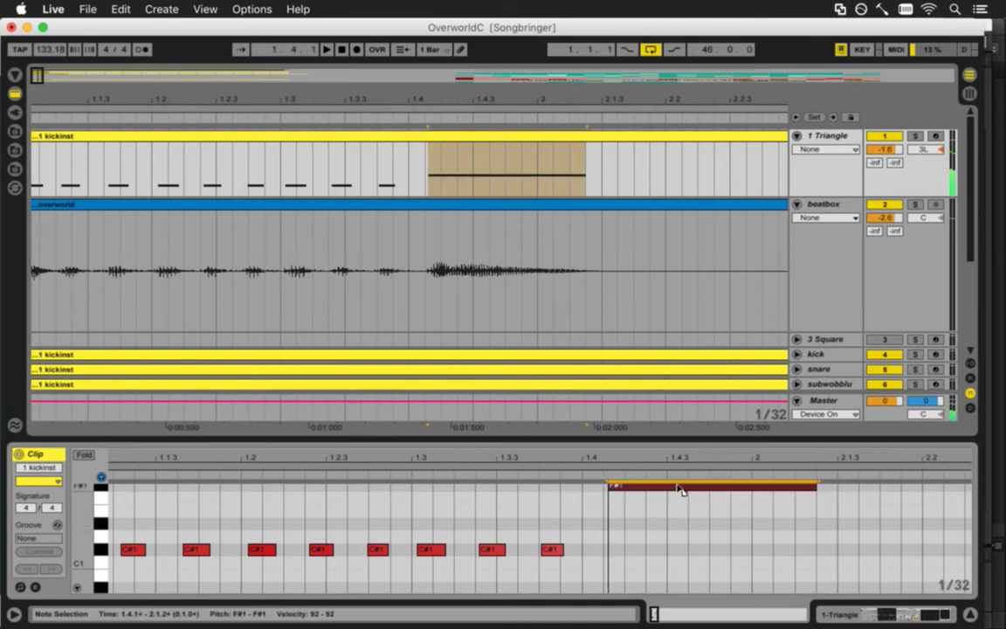
{"action": "left_click_drag", "start_coordinate": [88, 516], "coordinate": [88, 578]}
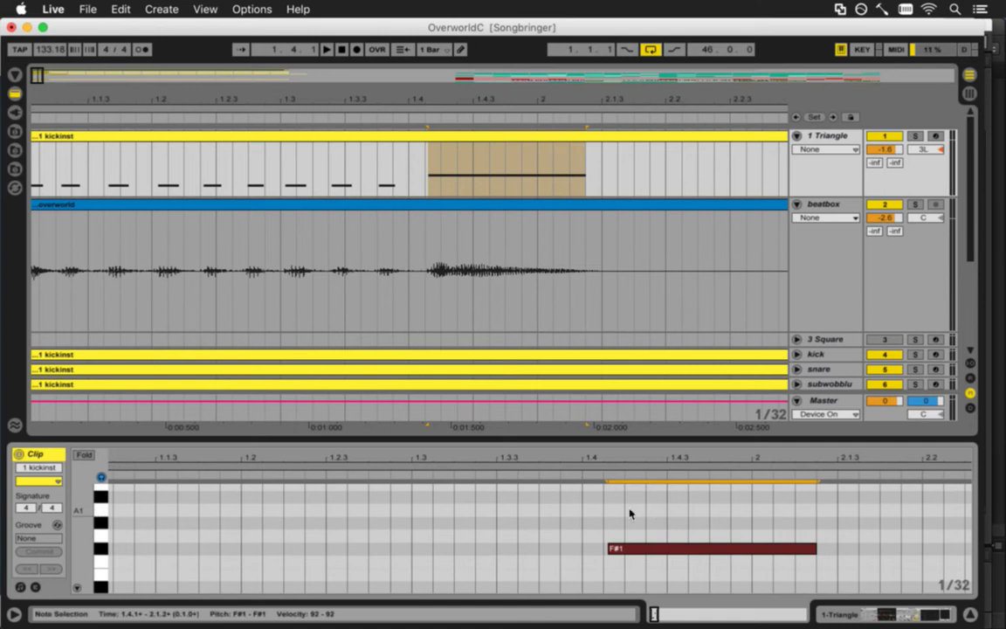
{"action": "left_click_drag", "start_coordinate": [635, 550], "coordinate": [640, 504]}
{"action": "key", "text": "space"}
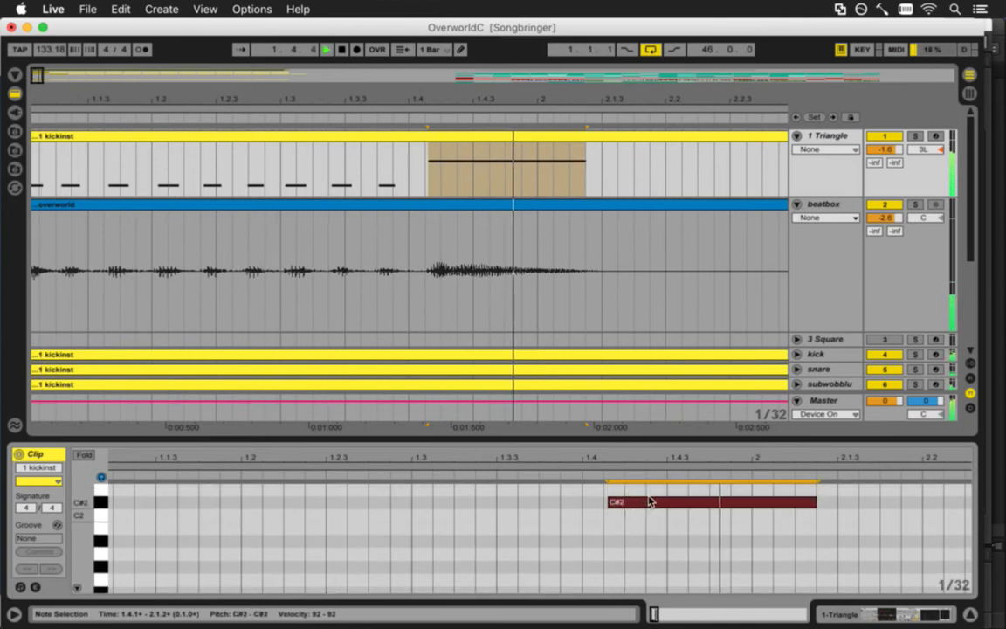
{"action": "key", "text": "space"}
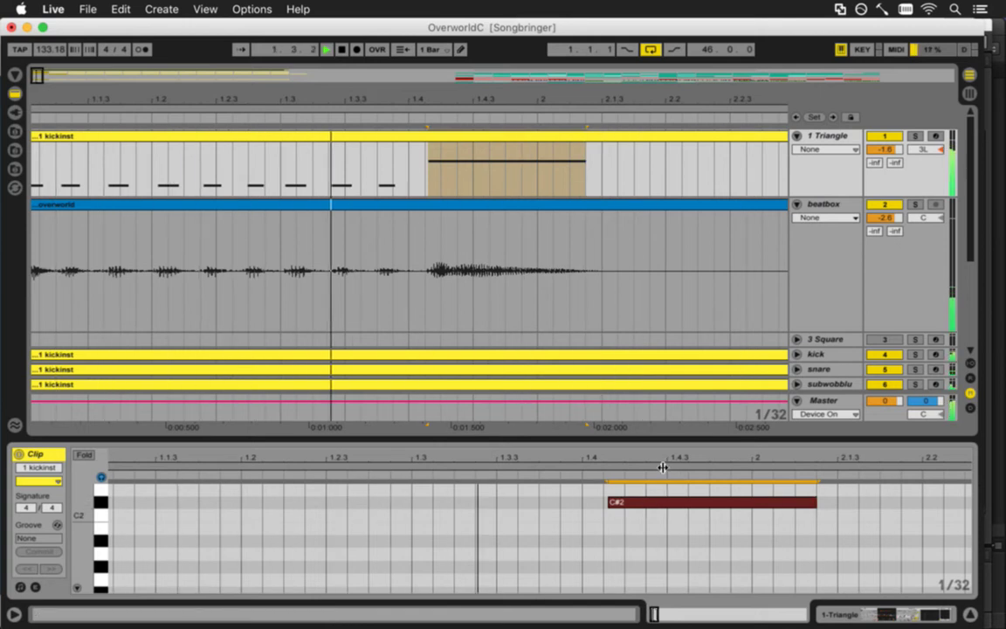
{"action": "key", "text": "space"}
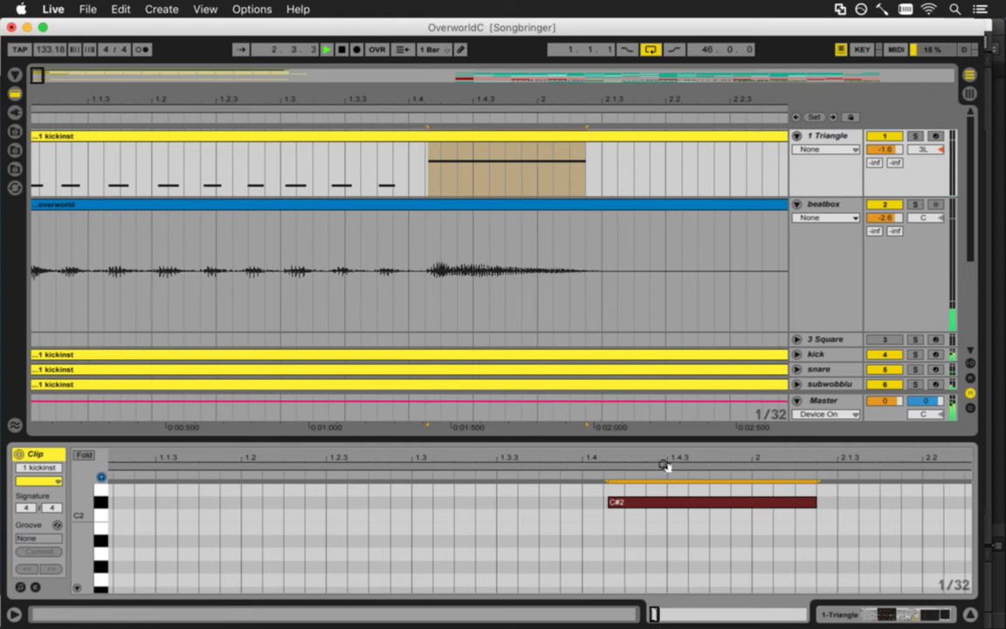
Copy the long C#2 note to 2.4.3 near the next sustained beatbox hit, pitched up to F2
{"action": "left_click_drag", "start_coordinate": [472, 458], "coordinate": [262, 457]}
{"action": "left_click_drag", "start_coordinate": [100, 533], "coordinate": [83, 543]}
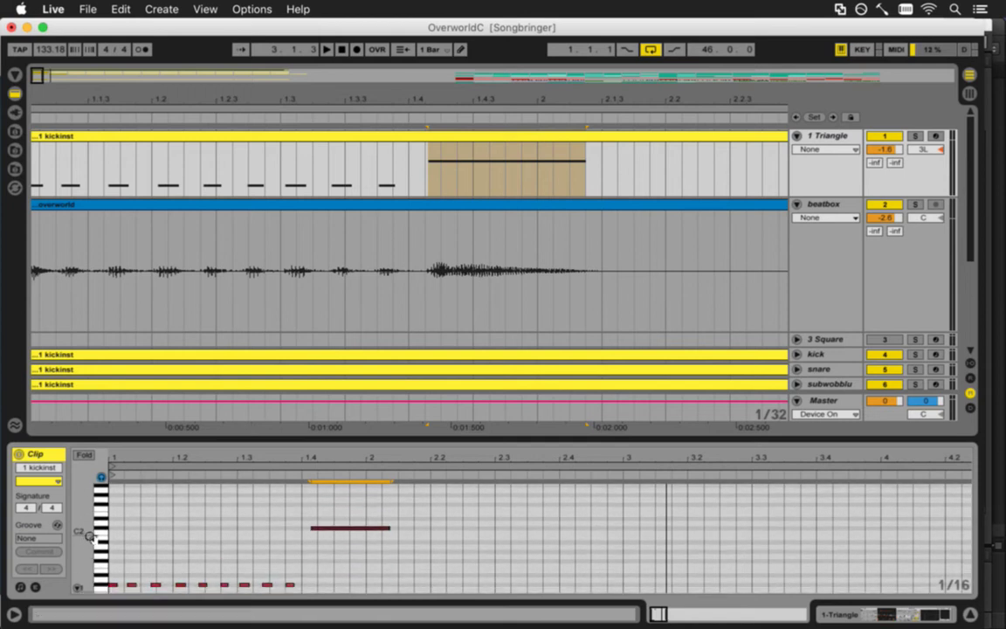
{"action": "left_click_drag", "start_coordinate": [449, 101], "coordinate": [441, 99]}
{"action": "left_click_drag", "start_coordinate": [327, 530], "coordinate": [610, 548]}
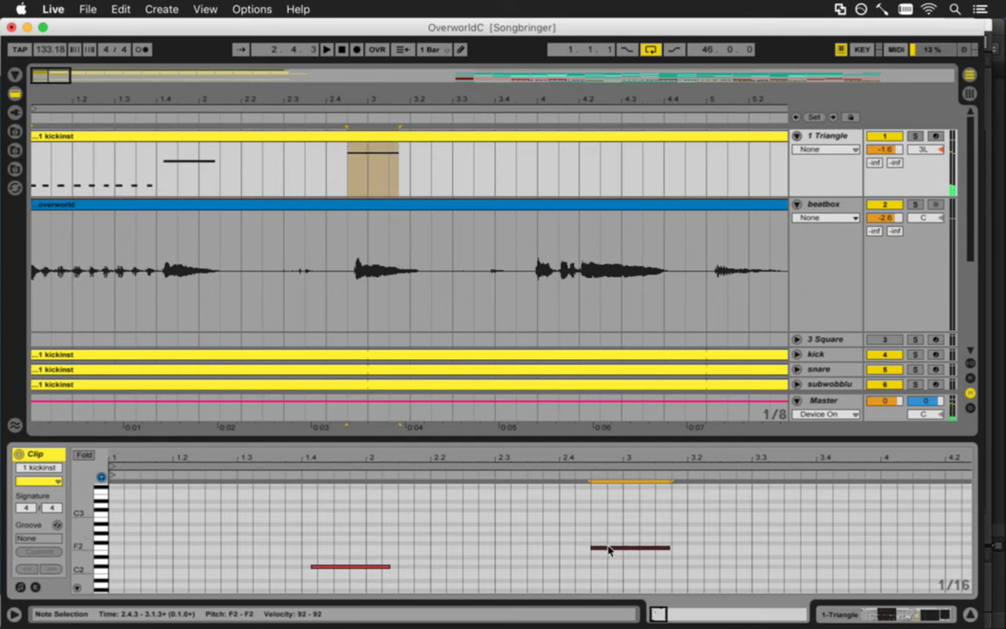
Nudge the F2 note's start onto the beatbox hit, extend its end to about 3.2.1, and play it back
{"action": "left_click_drag", "start_coordinate": [618, 464], "coordinate": [528, 471]}
{"action": "left_click_drag", "start_coordinate": [486, 549], "coordinate": [513, 547]}
{"action": "left_click_drag", "start_coordinate": [519, 458], "coordinate": [519, 459]}
{"action": "left_click_drag", "start_coordinate": [445, 551], "coordinate": [452, 551]}
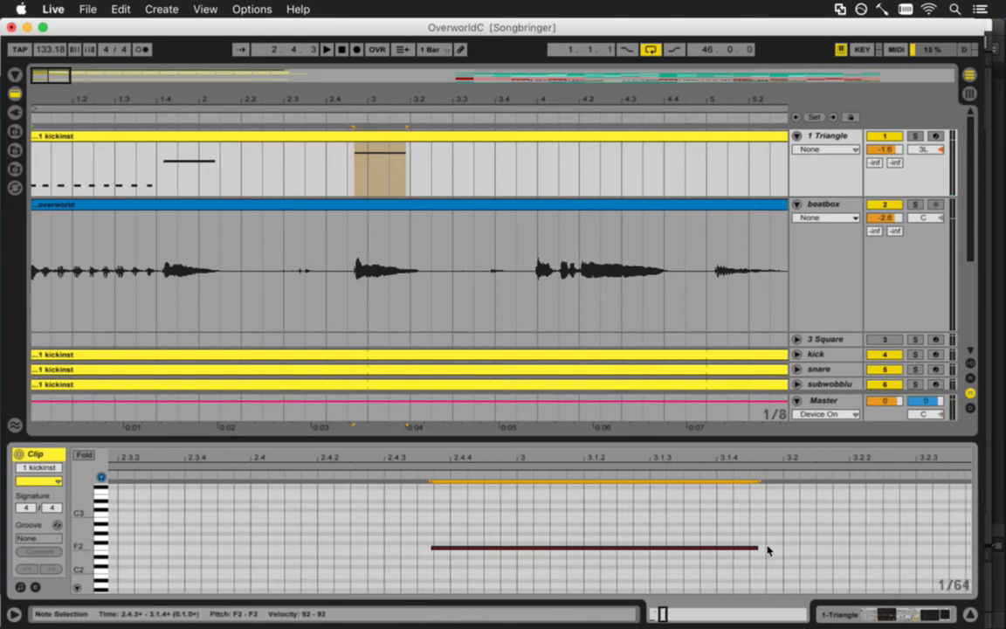
{"action": "left_click_drag", "start_coordinate": [759, 549], "coordinate": [773, 550]}
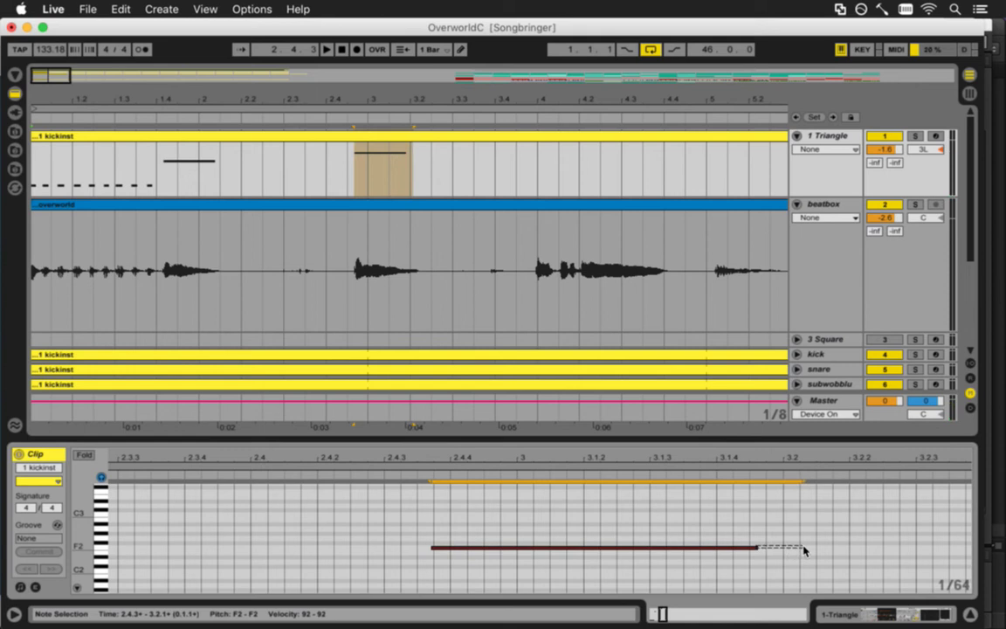
{"action": "left_click", "coordinate": [769, 550]}
{"action": "left_click_drag", "start_coordinate": [758, 551], "coordinate": [793, 549]}
{"action": "key", "text": "space"}
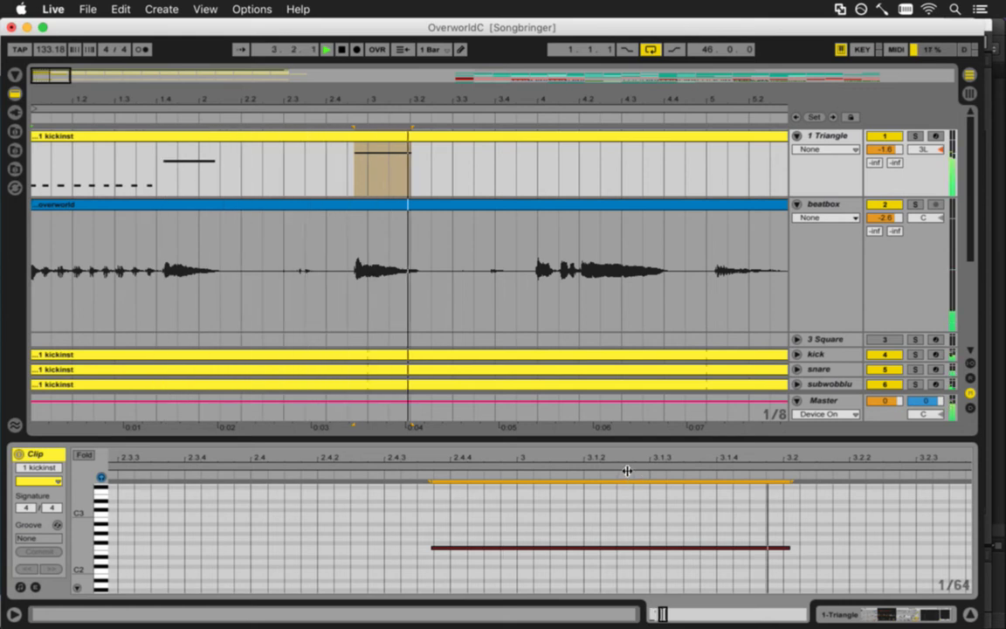
{"action": "key", "text": "space"}
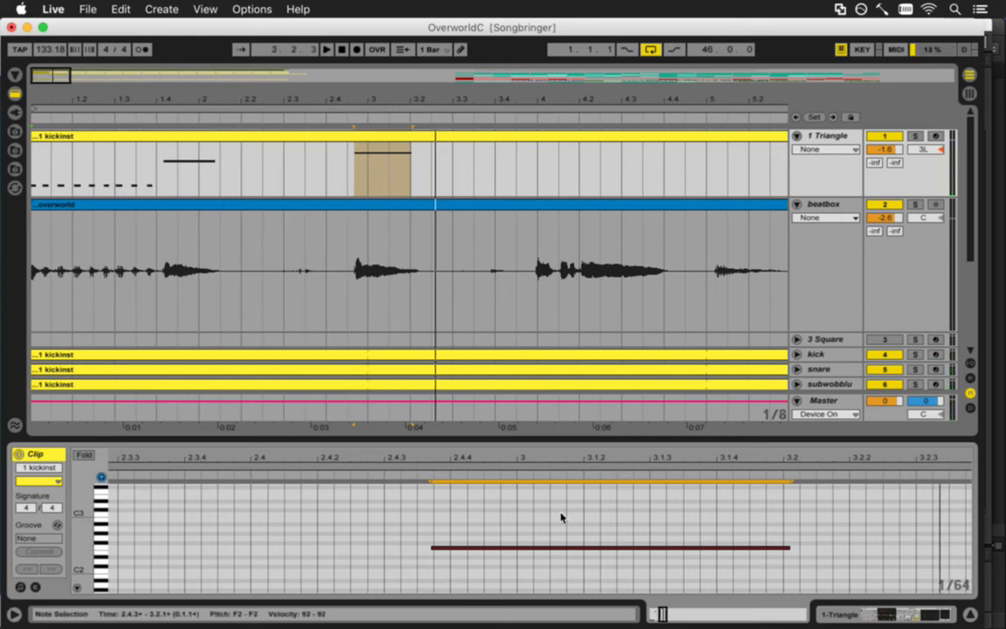
Copy the F2 note to about 4.1.4 near the longest beatbox hit, pitched down to E2
{"action": "left_click_drag", "start_coordinate": [500, 457], "coordinate": [204, 457]}
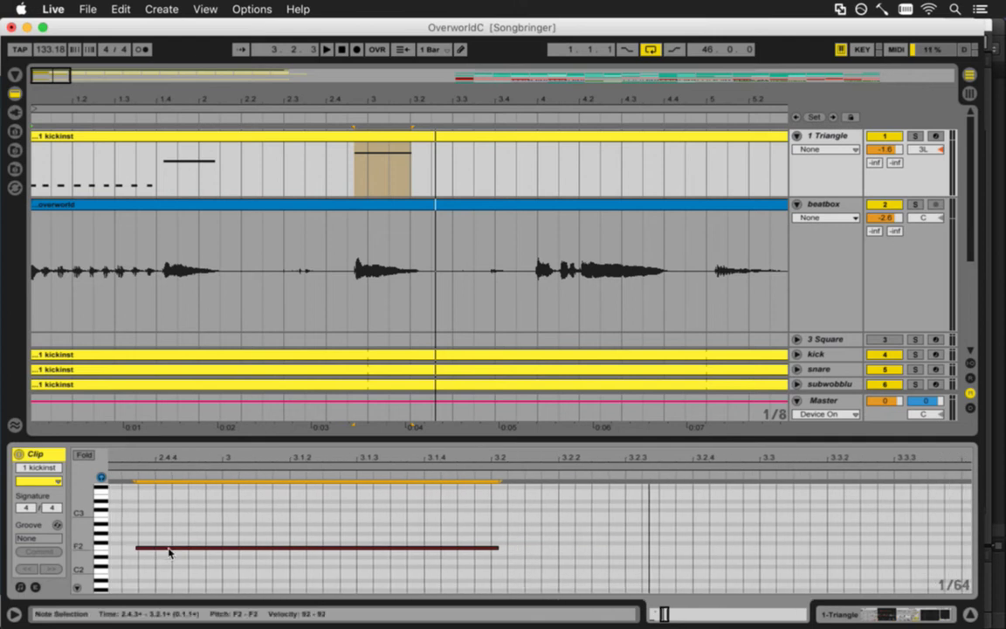
{"action": "left_click_drag", "start_coordinate": [172, 548], "coordinate": [851, 549]}
{"action": "left_click_drag", "start_coordinate": [756, 462], "coordinate": [755, 458]}
{"action": "left_click_drag", "start_coordinate": [723, 546], "coordinate": [920, 554]}
Align the E2 note's start with the beatbox hit at 4.2.1, extend its end to about 4.3.4, and save the set
{"action": "scroll", "coordinate": [872, 460], "scroll_direction": "right", "scroll_amount": 5}
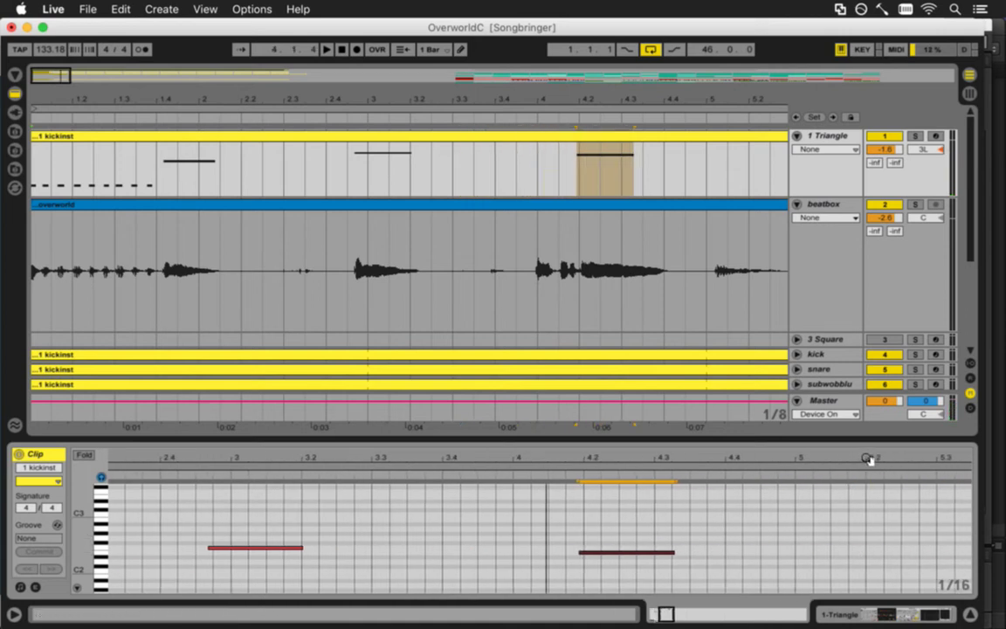
{"action": "scroll", "coordinate": [580, 459], "scroll_direction": "up", "scroll_amount": 2}
{"action": "scroll", "coordinate": [587, 456], "scroll_direction": "down", "scroll_amount": 3}
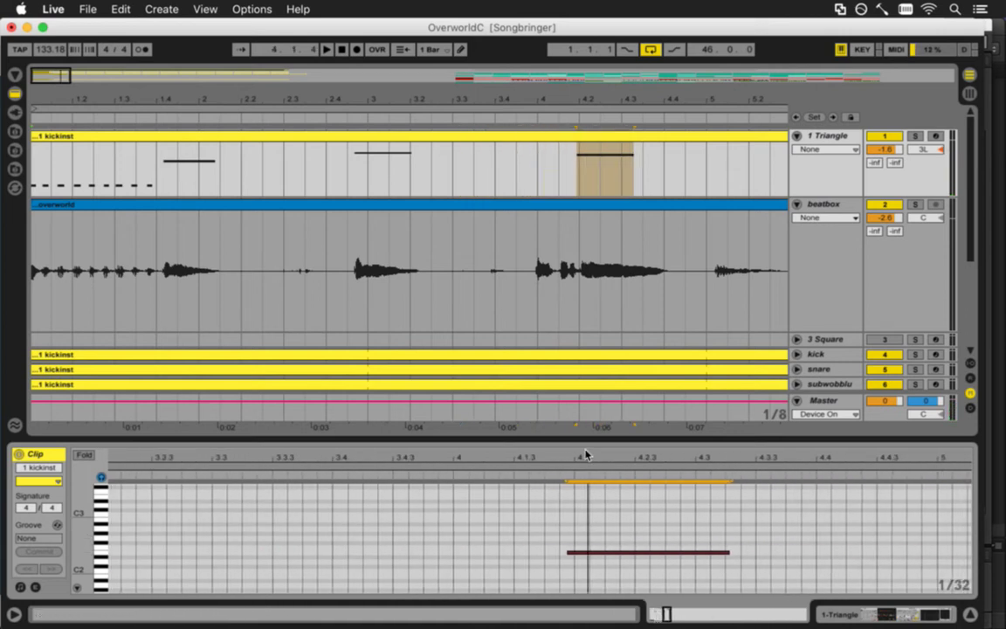
{"action": "left_click", "coordinate": [529, 535]}
{"action": "left_click_drag", "start_coordinate": [588, 553], "coordinate": [595, 551]}
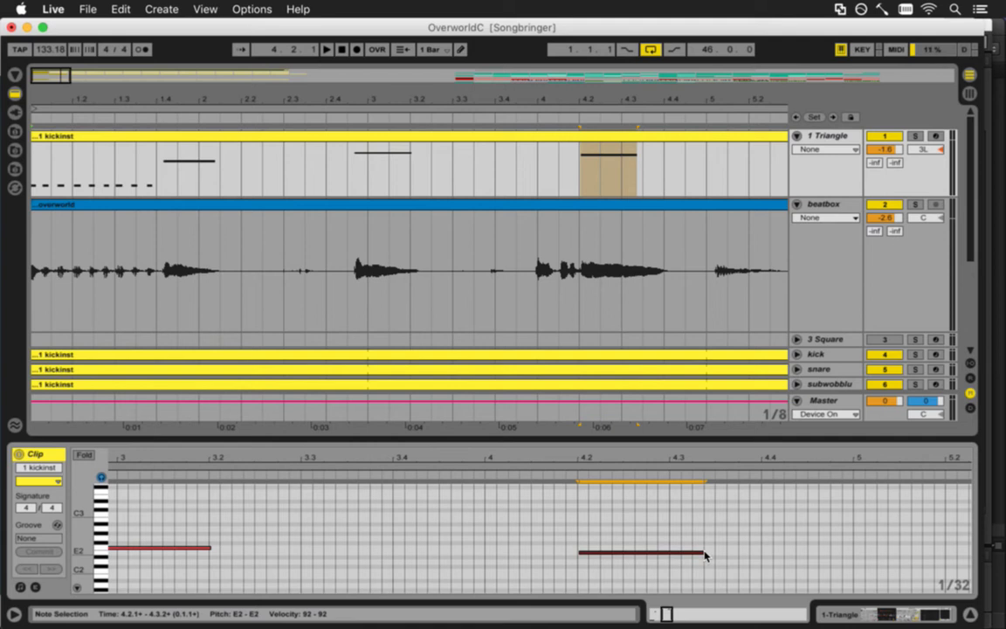
{"action": "left_click_drag", "start_coordinate": [705, 554], "coordinate": [771, 553]}
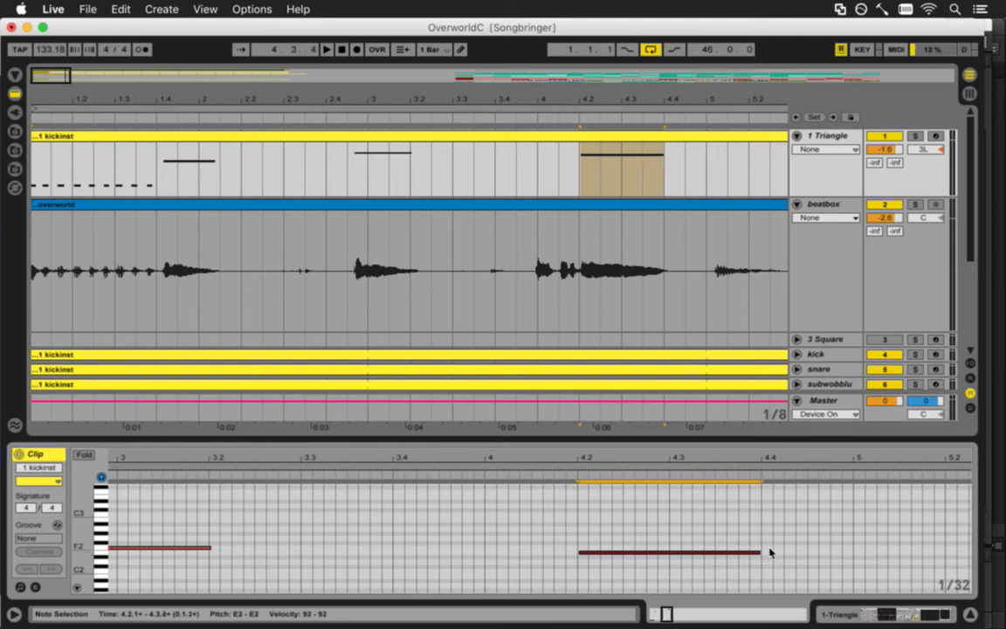
{"action": "key", "text": "cmd+s"}
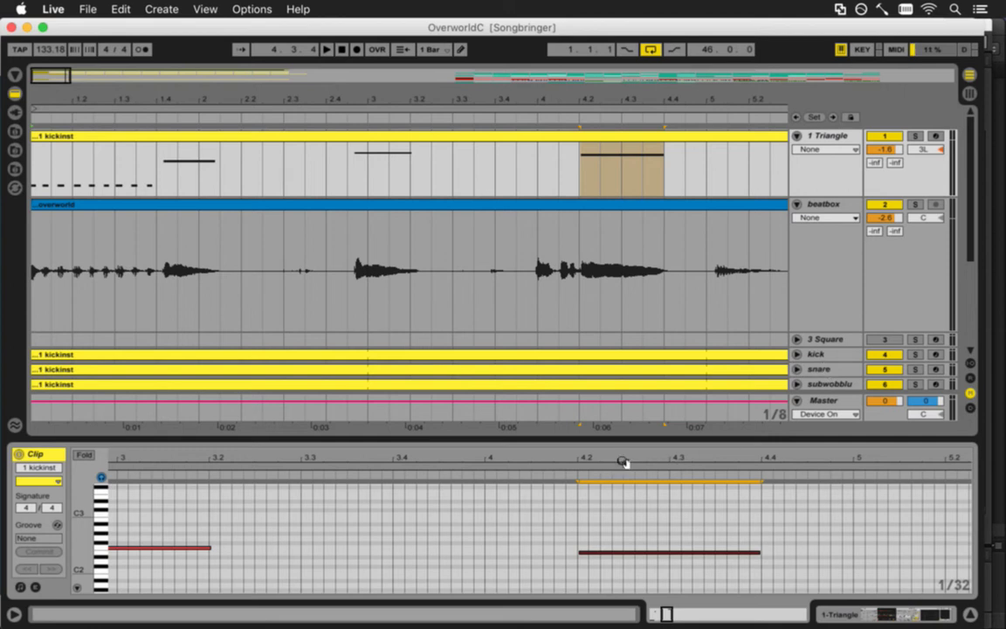
Copy the E2 note to the start of the beatbox phrase near bar 4 as F#2 and shorten it to end around 4.1.1
{"action": "left_click_drag", "start_coordinate": [604, 553], "coordinate": [507, 543]}
{"action": "left_click_drag", "start_coordinate": [659, 545], "coordinate": [493, 543]}
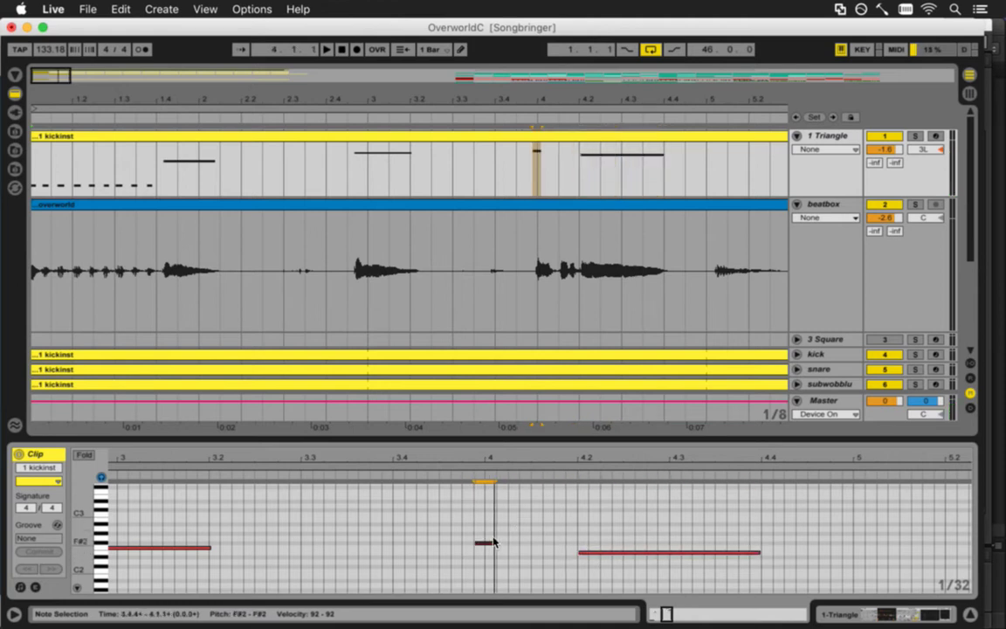
{"action": "left_click", "coordinate": [166, 548]}
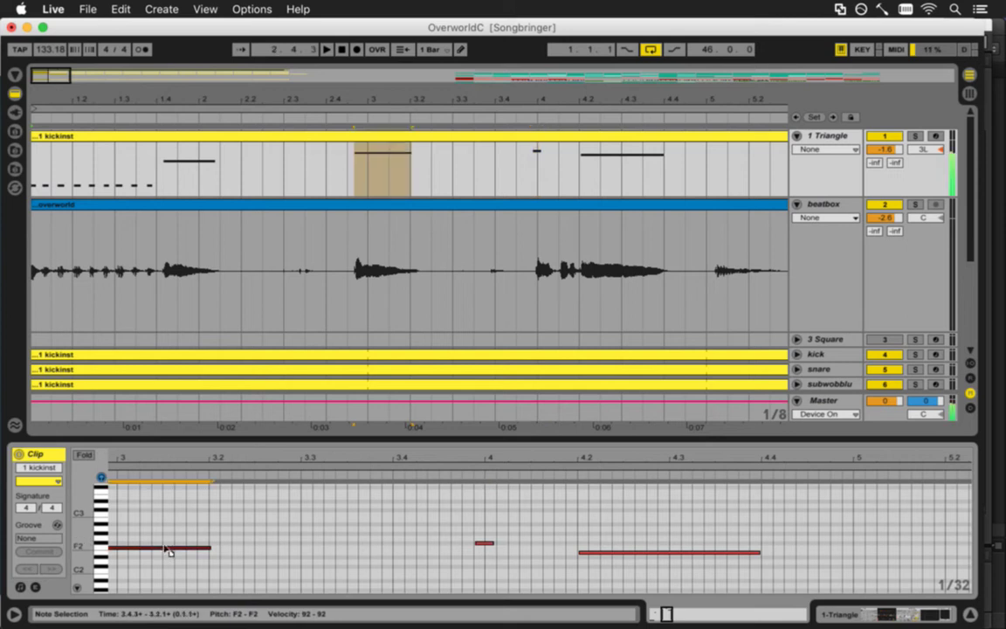
{"action": "key", "text": "Delete"}
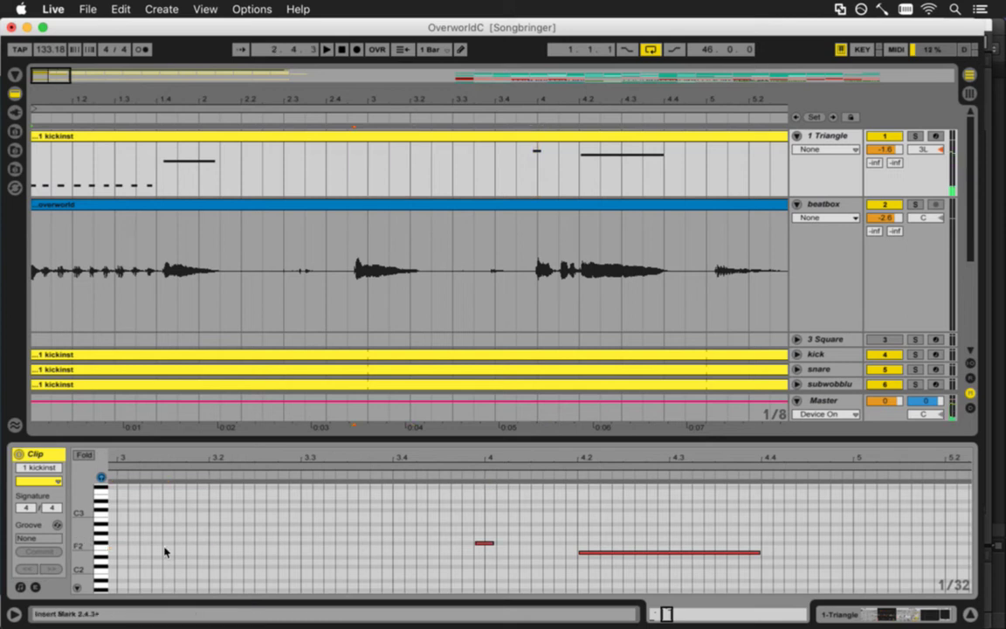
{"action": "key", "text": "super+z"}
Play back around the F2 note and raise the short note near bar 4 to C#3 at 4.1.1
{"action": "left_click_drag", "start_coordinate": [166, 468], "coordinate": [167, 458]}
{"action": "key", "text": "space"}
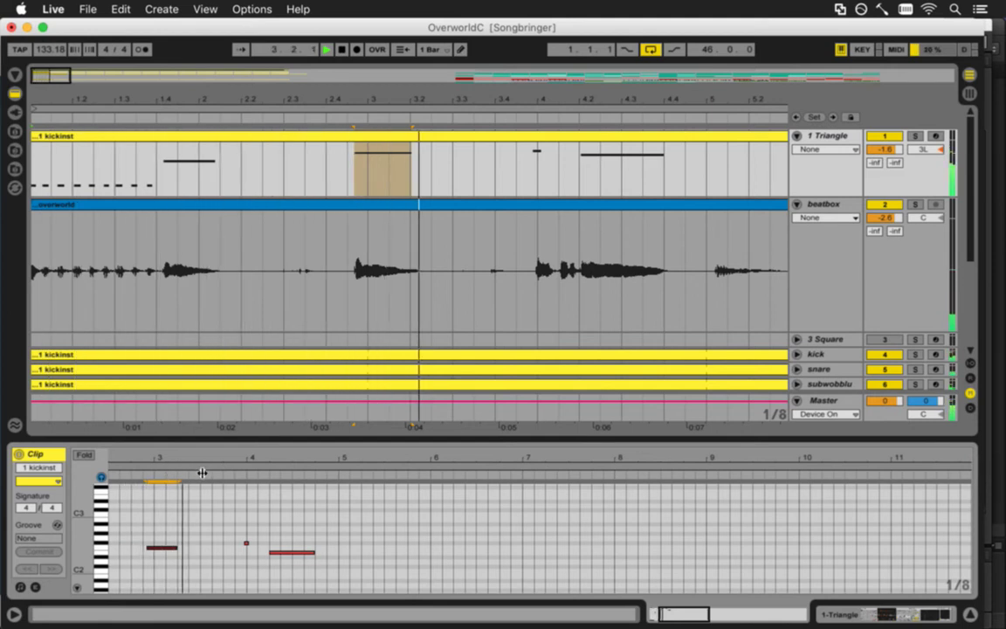
{"action": "key", "text": "space"}
{"action": "left_click_drag", "start_coordinate": [249, 453], "coordinate": [252, 460]}
{"action": "left_click_drag", "start_coordinate": [235, 546], "coordinate": [253, 514]}
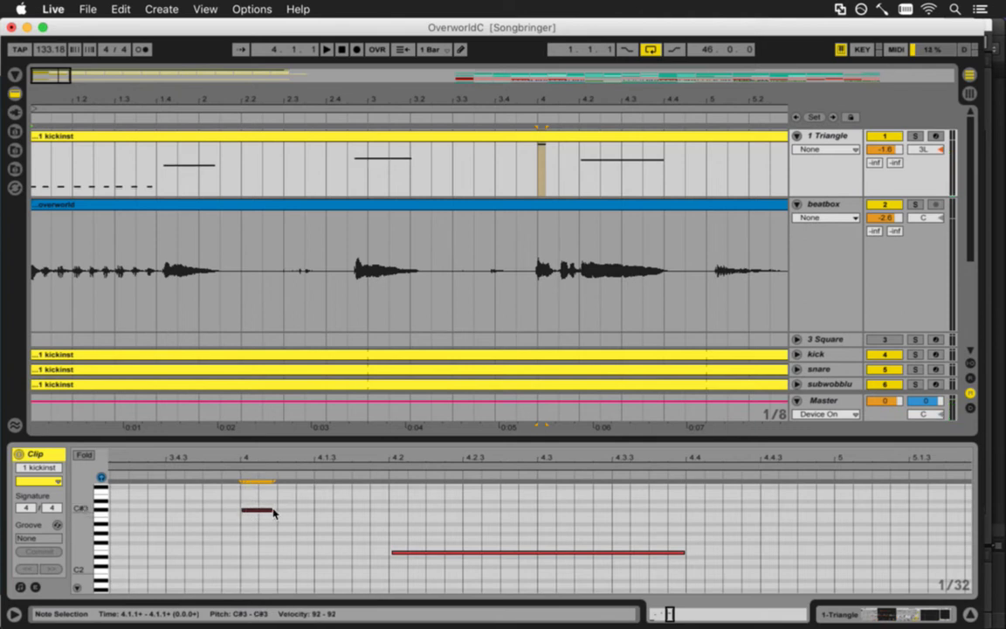
Stretch the short C#3 note to run from about 3.4.4 to 4.1.2, matching the first beatbox hit of the phrase
{"action": "left_click_drag", "start_coordinate": [238, 463], "coordinate": [273, 539]}
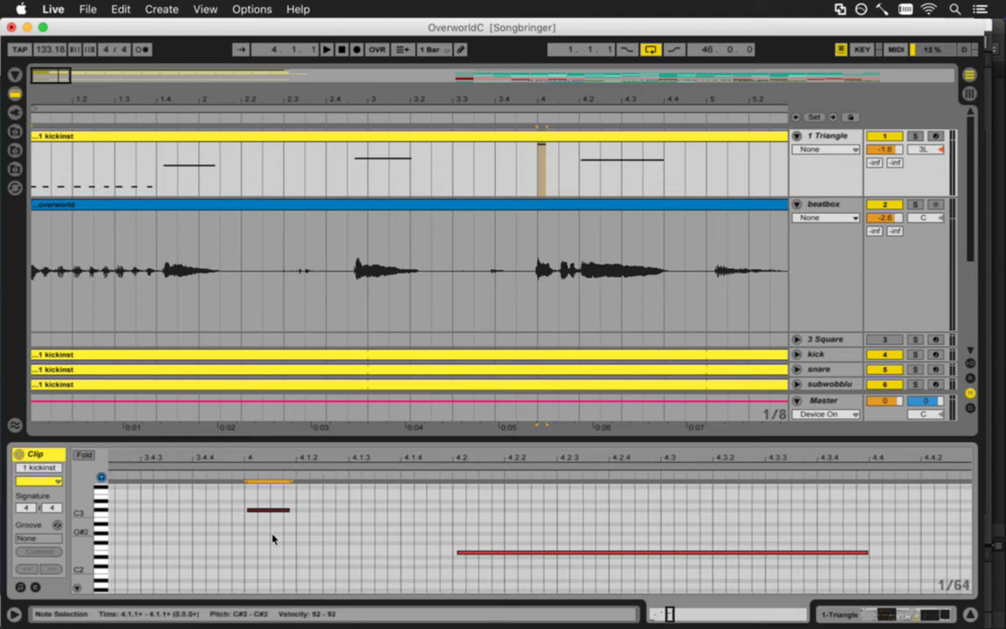
{"action": "left_click_drag", "start_coordinate": [261, 511], "coordinate": [307, 514]}
{"action": "left_click_drag", "start_coordinate": [556, 103], "coordinate": [361, 101]}
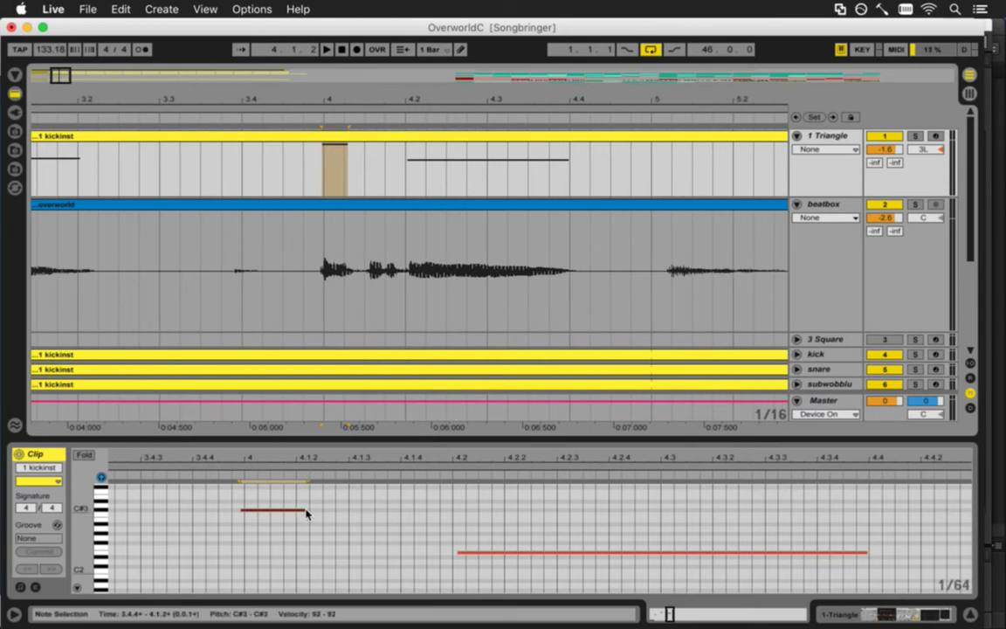
{"action": "left_click_drag", "start_coordinate": [305, 513], "coordinate": [317, 512]}
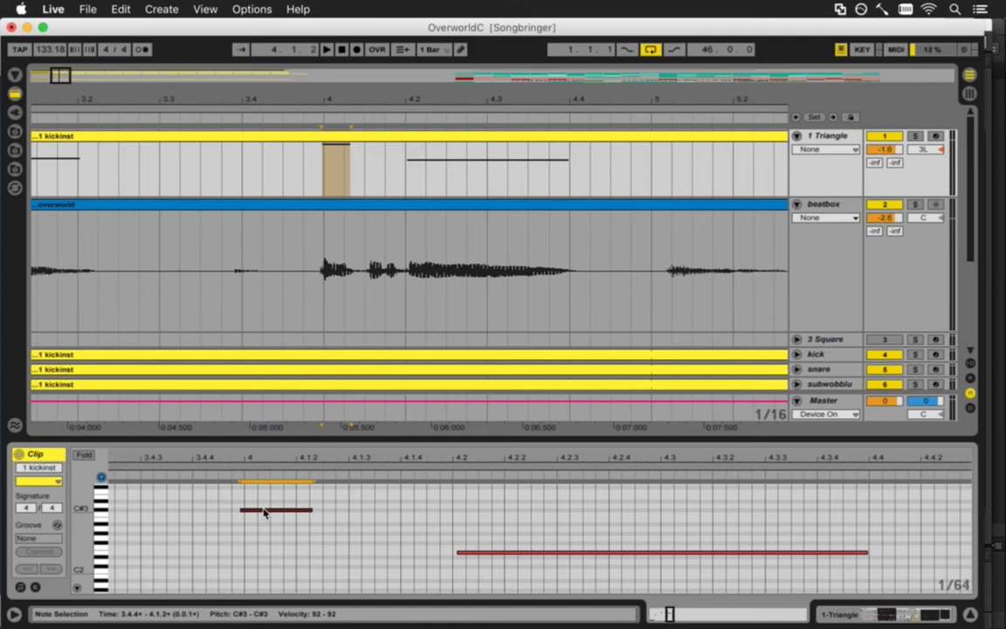
Copy the C#3 note to 4.1.2 directly after the original, pitched down to G#2
{"action": "left_click_drag", "start_coordinate": [265, 514], "coordinate": [340, 527]}
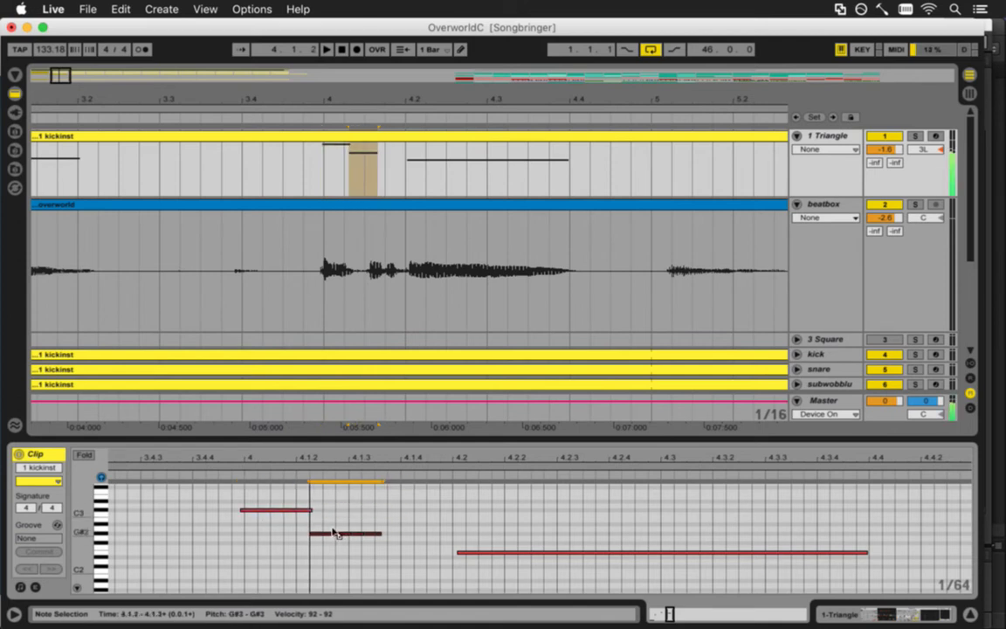
{"action": "left_click", "coordinate": [330, 533]}
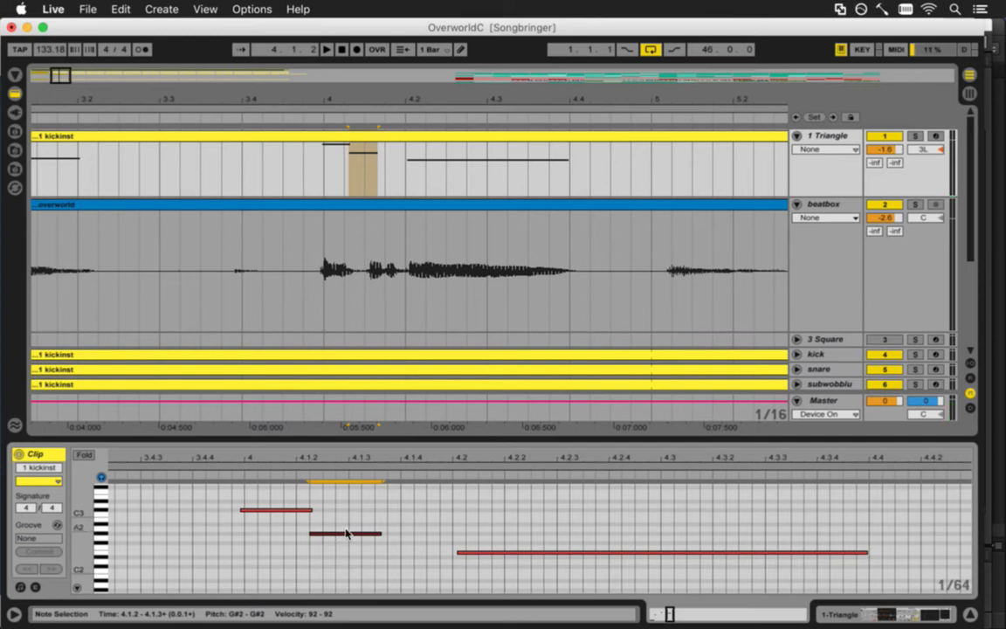
Shorten the G#2 note and move it to around 4.1.3, then copy it to just before 4.1.4 as C#2 and play back
{"action": "mouse_move", "coordinate": [334, 528]}
{"action": "left_mouse_down"}
{"action": "mouse_move", "coordinate": [410, 536]}
{"action": "mouse_move", "coordinate": [422, 546]}
{"action": "mouse_move", "coordinate": [417, 574]}
{"action": "mouse_move", "coordinate": [414, 565]}
{"action": "left_mouse_up"}
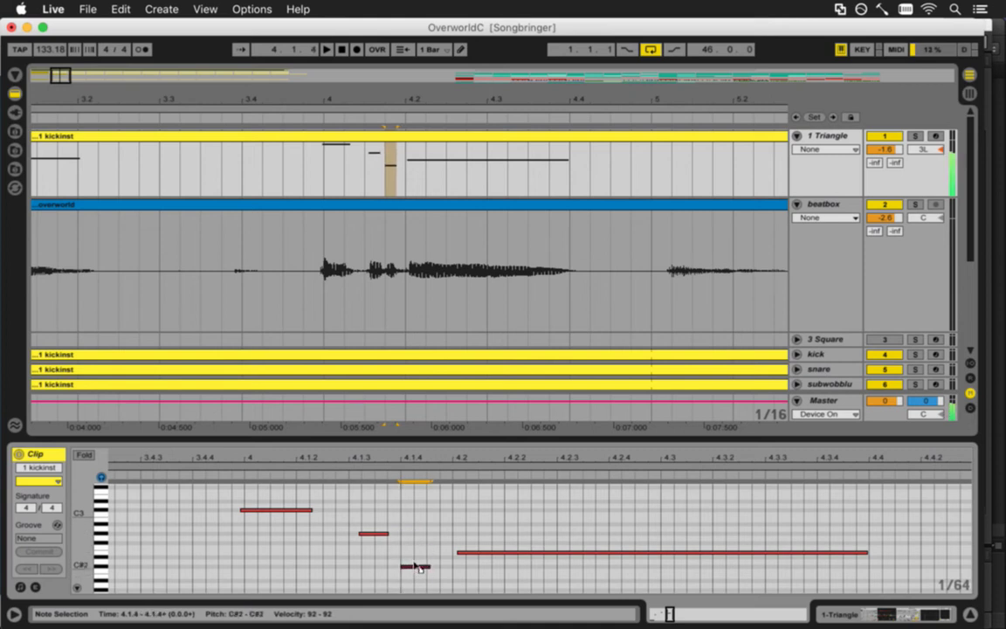
{"action": "key", "text": "Delete"}
{"action": "key", "text": "super+z"}
{"action": "left_click_drag", "start_coordinate": [418, 566], "coordinate": [416, 562]}
{"action": "key", "text": "space"}
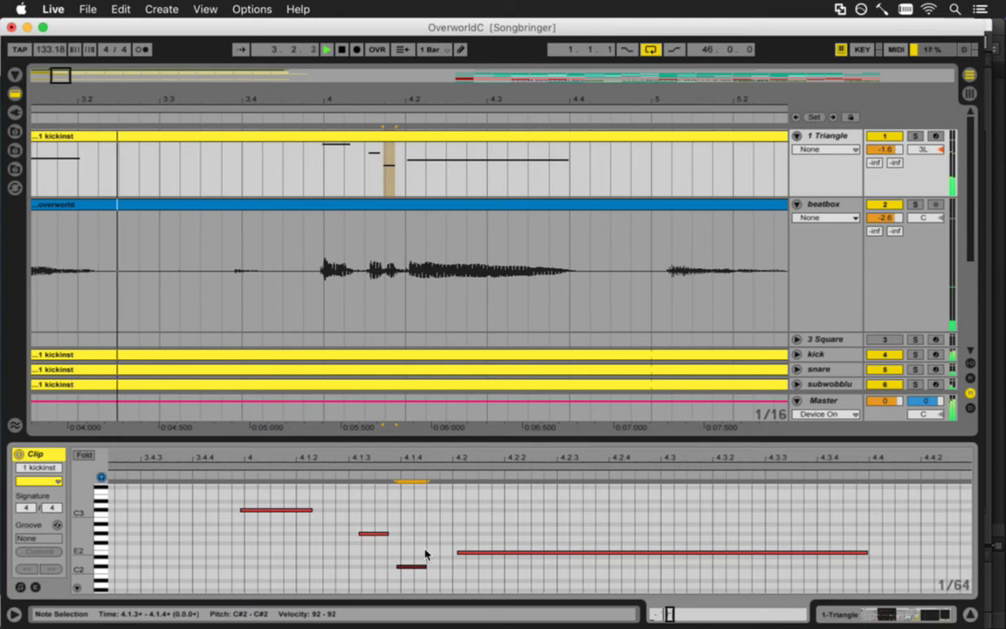
{"action": "key", "text": "space"}
Raise the short C#2 note to E2 and the long note near 4.2 to G#2, and start playback
{"action": "left_click_drag", "start_coordinate": [415, 568], "coordinate": [417, 555]}
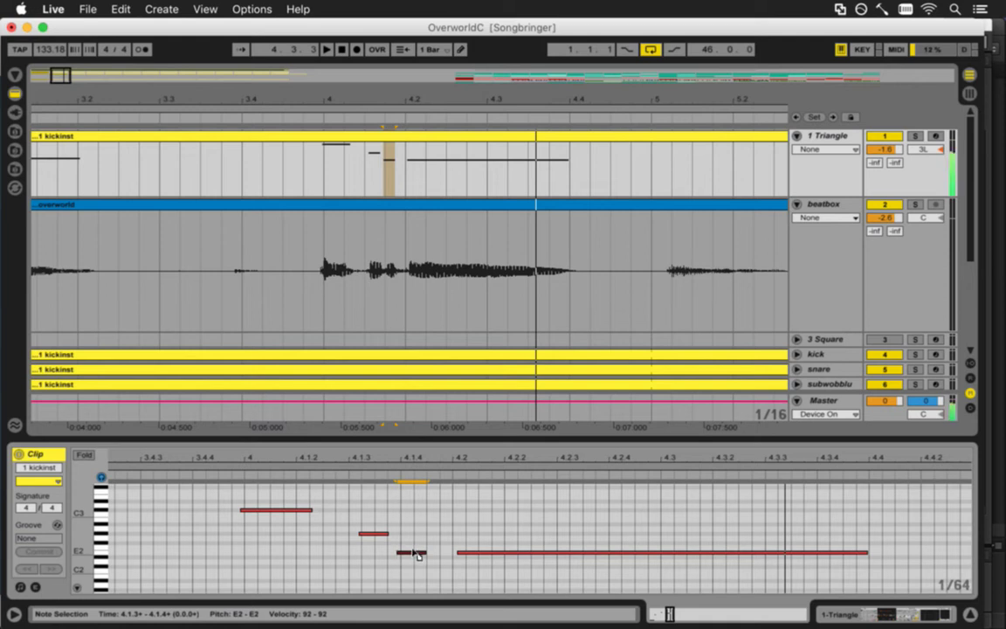
{"action": "left_click_drag", "start_coordinate": [470, 556], "coordinate": [471, 535]}
{"action": "key", "text": "space"}
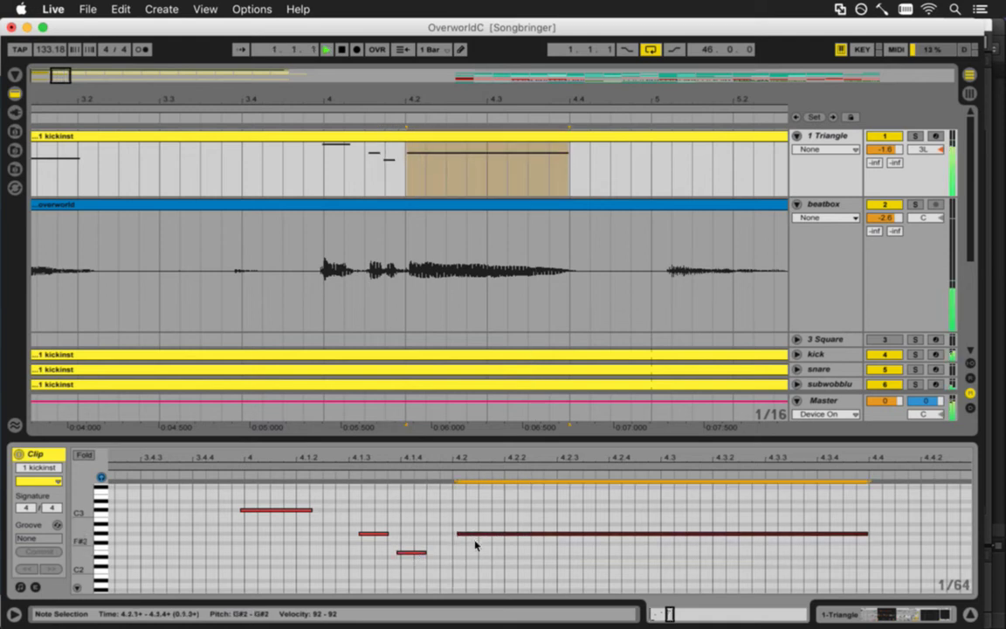
Slightly trim the long G#2 note's start and the short G#2 note's end, and save the set
{"action": "left_click", "coordinate": [461, 535]}
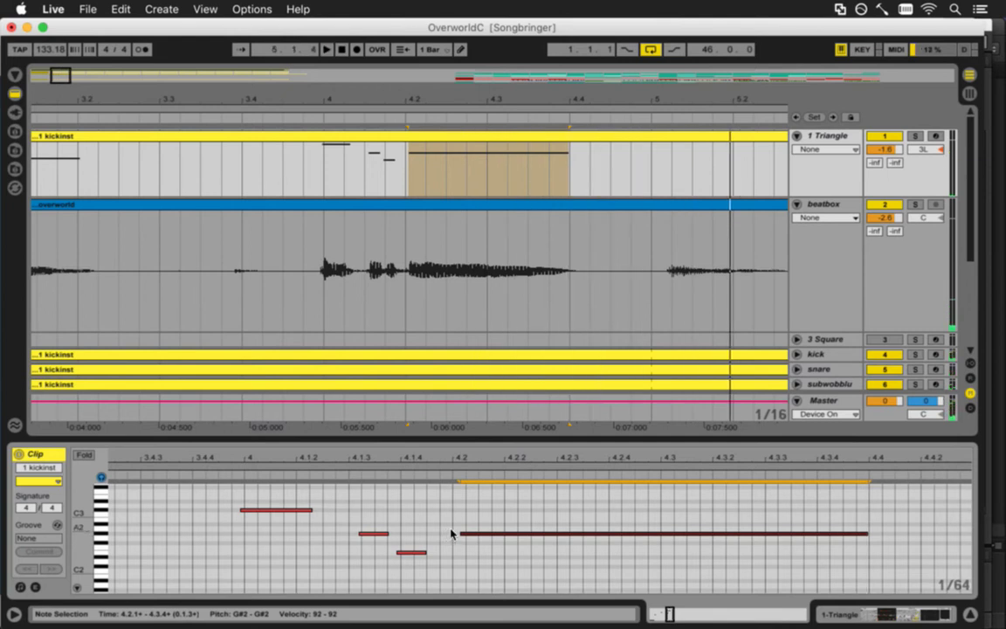
{"action": "left_click", "coordinate": [387, 535]}
{"action": "key", "text": "space"}
{"action": "left_click_drag", "start_coordinate": [278, 103], "coordinate": [279, 102]}
{"action": "key", "text": "super+s"}
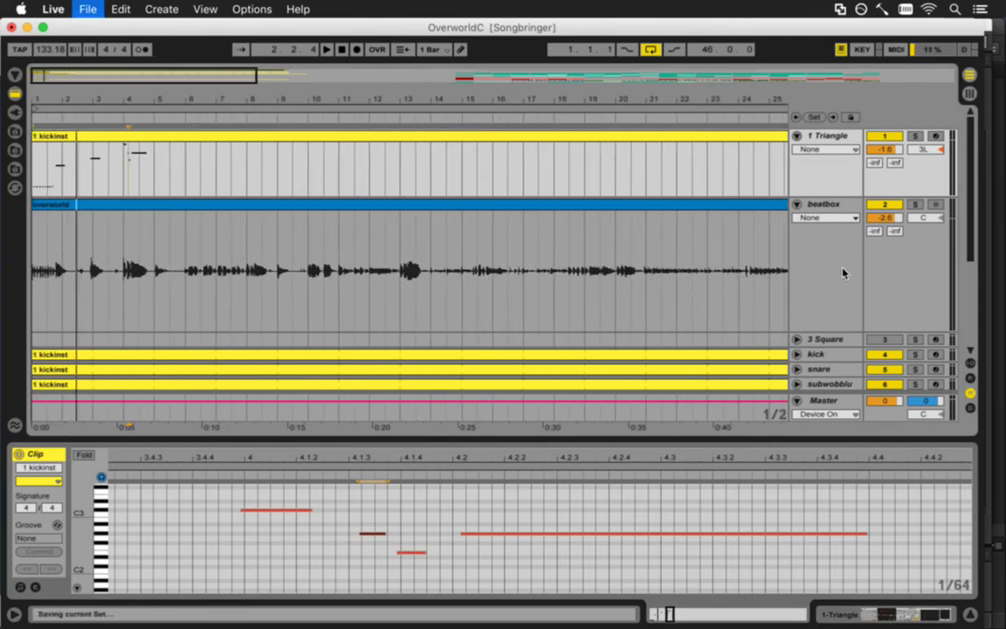
Move the deactivated Square track to between the Triangle and beatbox tracks, unfold it and activate it
{"action": "scroll", "coordinate": [810, 279], "scroll_direction": "down", "scroll_amount": 3}
{"action": "scroll", "coordinate": [810, 280], "scroll_direction": "up", "scroll_amount": 3}
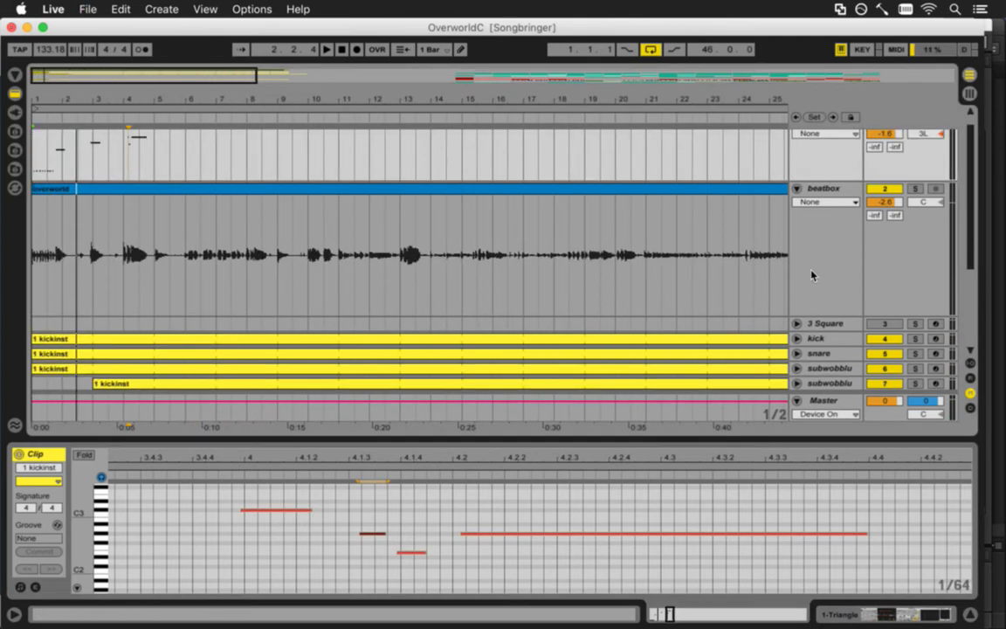
{"action": "left_click", "coordinate": [819, 340]}
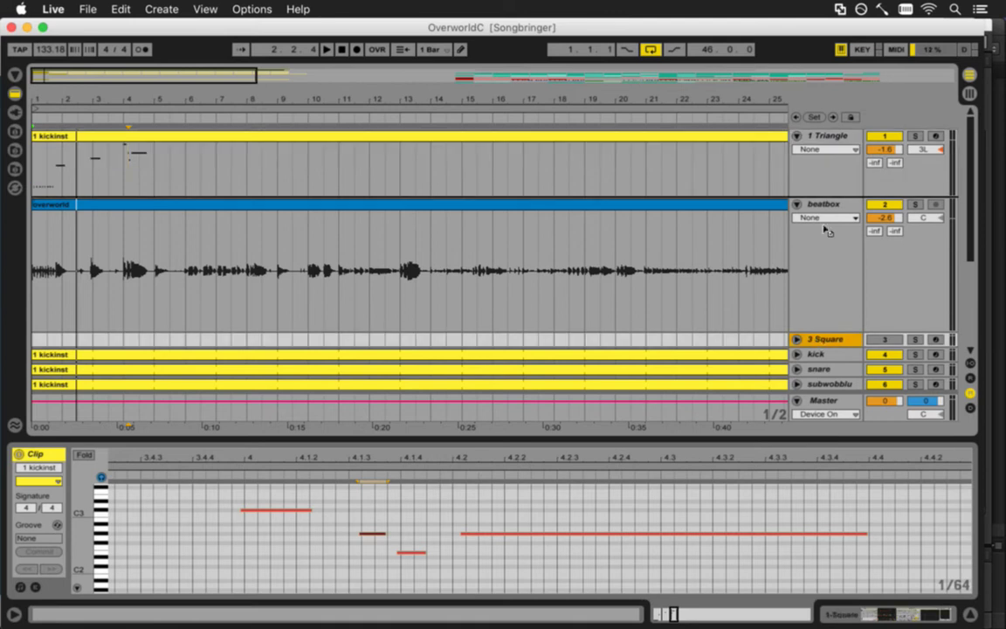
{"action": "left_click_drag", "start_coordinate": [830, 201], "coordinate": [831, 202]}
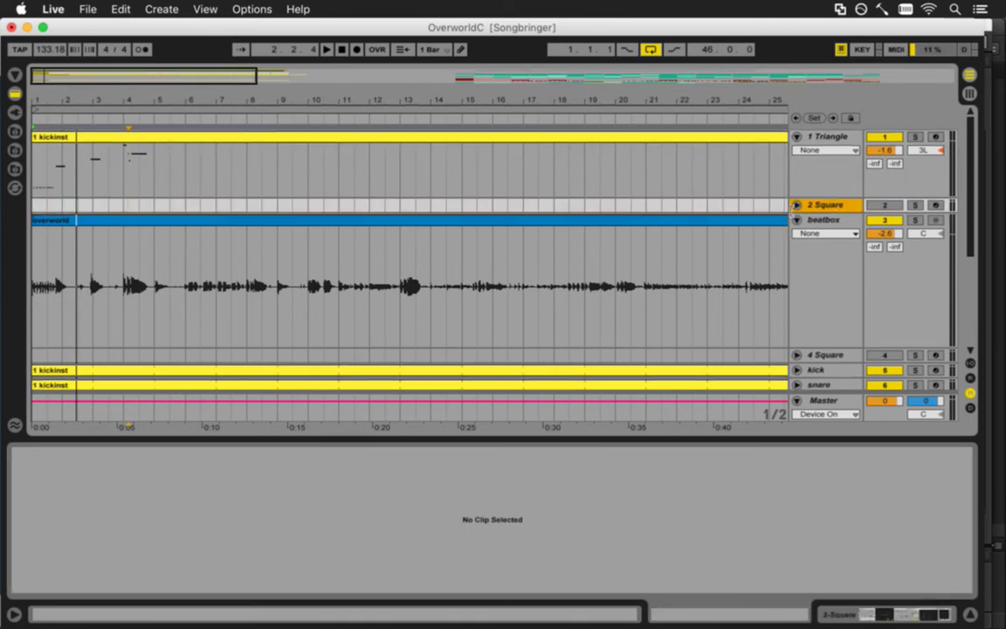
{"action": "left_click", "coordinate": [796, 204]}
{"action": "left_click", "coordinate": [885, 204]}
Copy the Triangle clip onto the 2 Square track, remove the copy's repeated low notes in bar 1, and play it back
{"action": "left_click", "coordinate": [133, 149]}
{"action": "left_click_drag", "start_coordinate": [133, 149], "coordinate": [121, 210]}
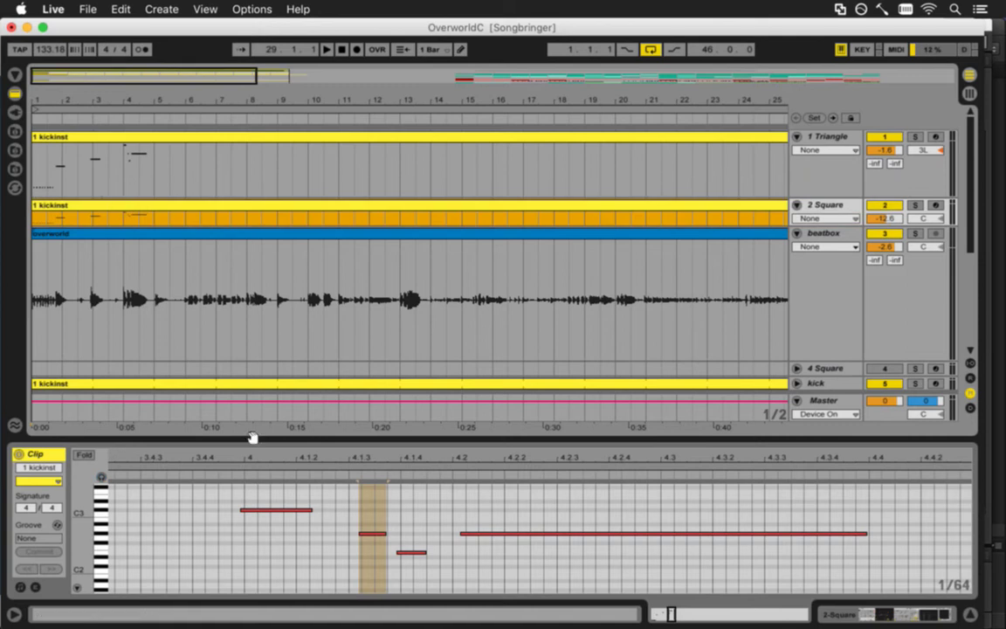
{"action": "left_click_drag", "start_coordinate": [80, 539], "coordinate": [89, 526]}
{"action": "left_click_drag", "start_coordinate": [169, 462], "coordinate": [318, 459]}
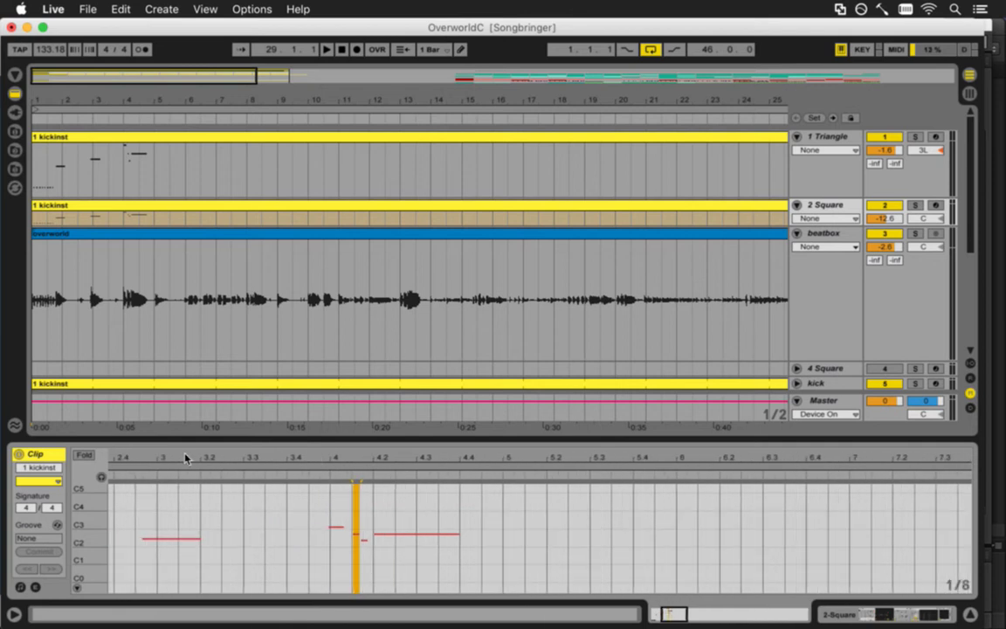
{"action": "left_click_drag", "start_coordinate": [186, 460], "coordinate": [240, 463]}
{"action": "left_click_drag", "start_coordinate": [172, 462], "coordinate": [175, 459]}
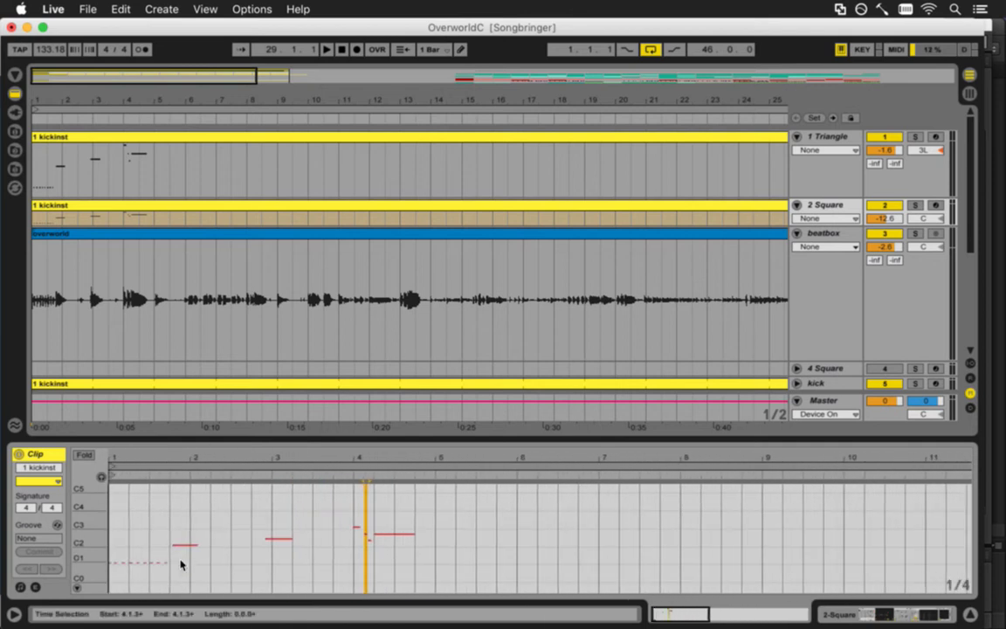
{"action": "left_click_drag", "start_coordinate": [181, 570], "coordinate": [110, 557]}
{"action": "key", "text": "space"}
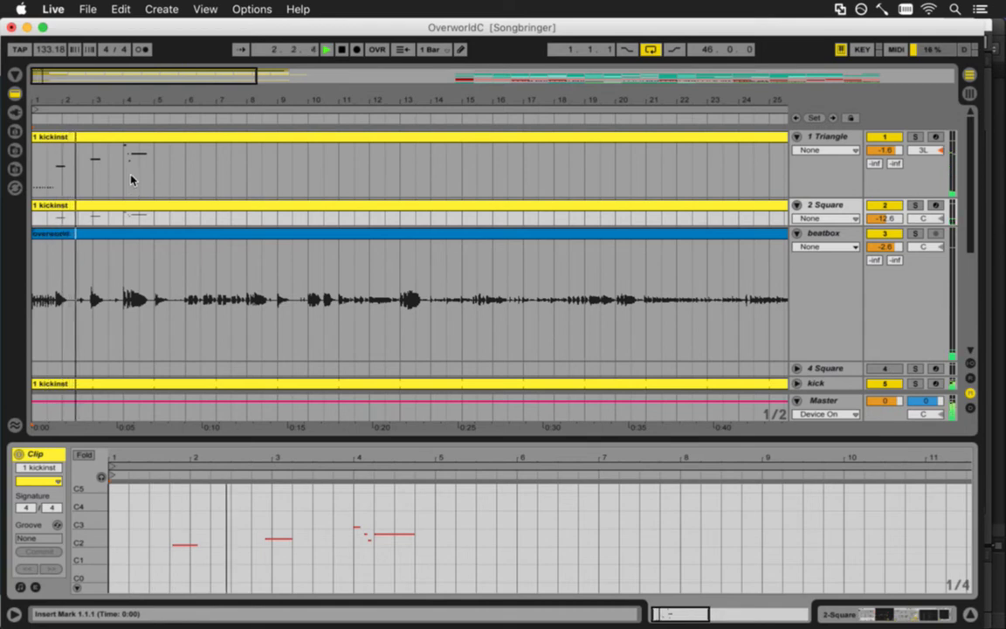
Stop playback and move the lead track up to between the 2 Square and beatbox tracks
{"action": "scroll", "coordinate": [852, 205], "scroll_direction": "down", "scroll_amount": 4}
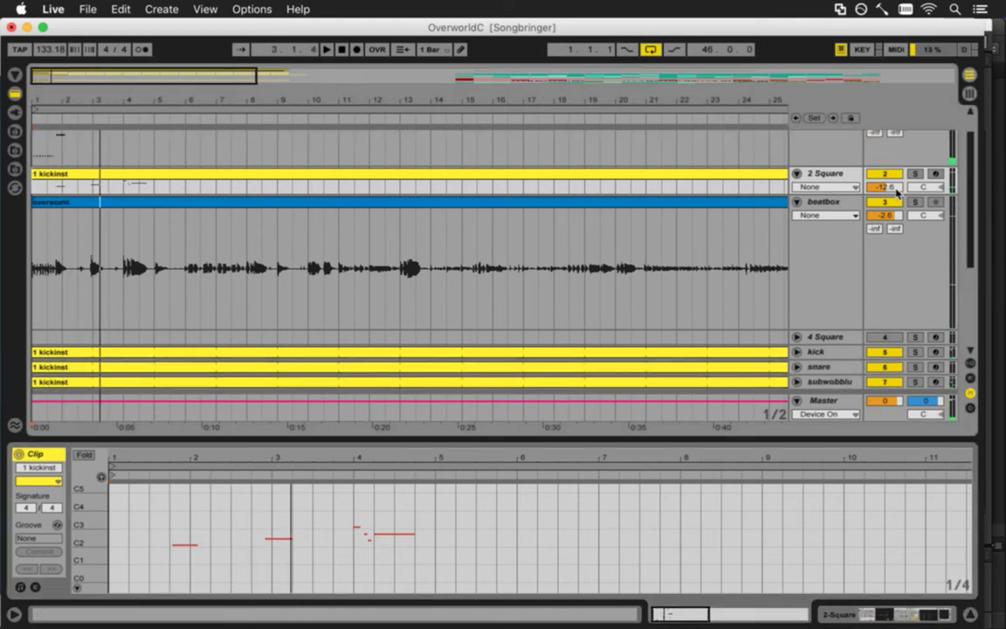
{"action": "scroll", "coordinate": [836, 159], "scroll_direction": "down", "scroll_amount": 4}
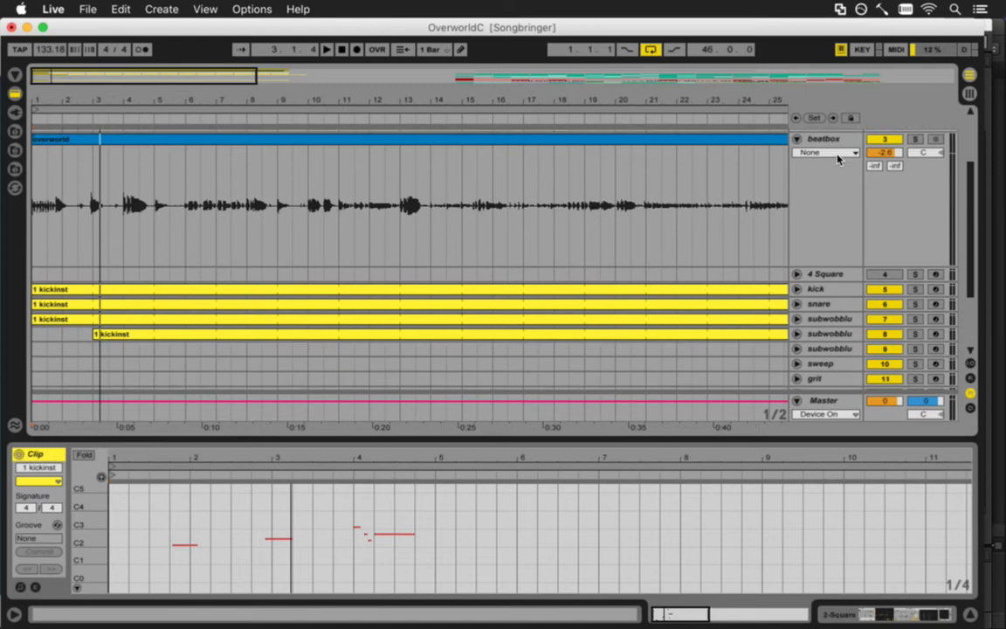
{"action": "scroll", "coordinate": [837, 158], "scroll_direction": "up", "scroll_amount": 3}
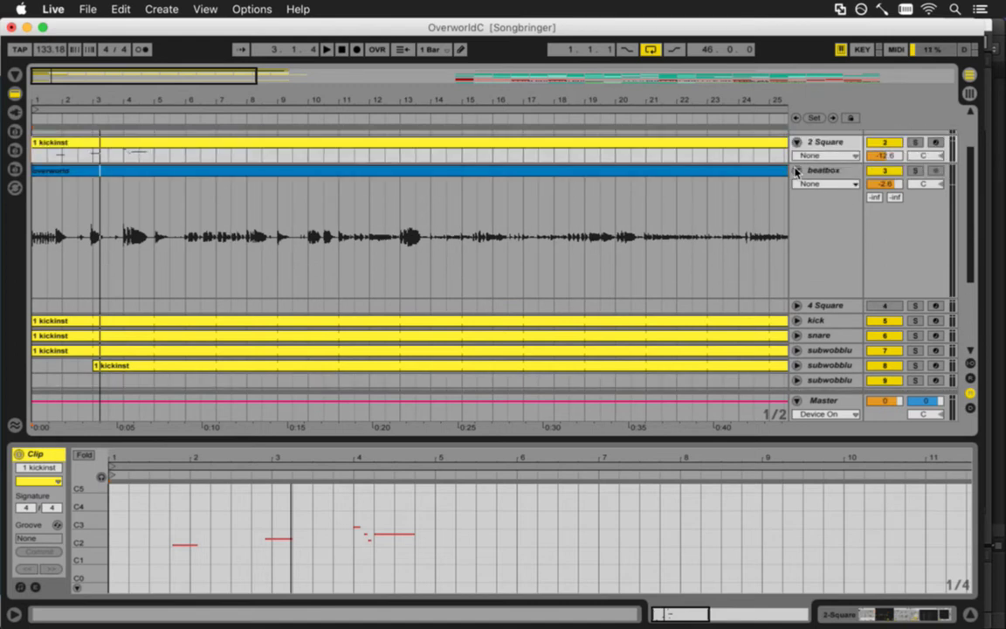
{"action": "scroll", "coordinate": [815, 185], "scroll_direction": "down", "scroll_amount": 8}
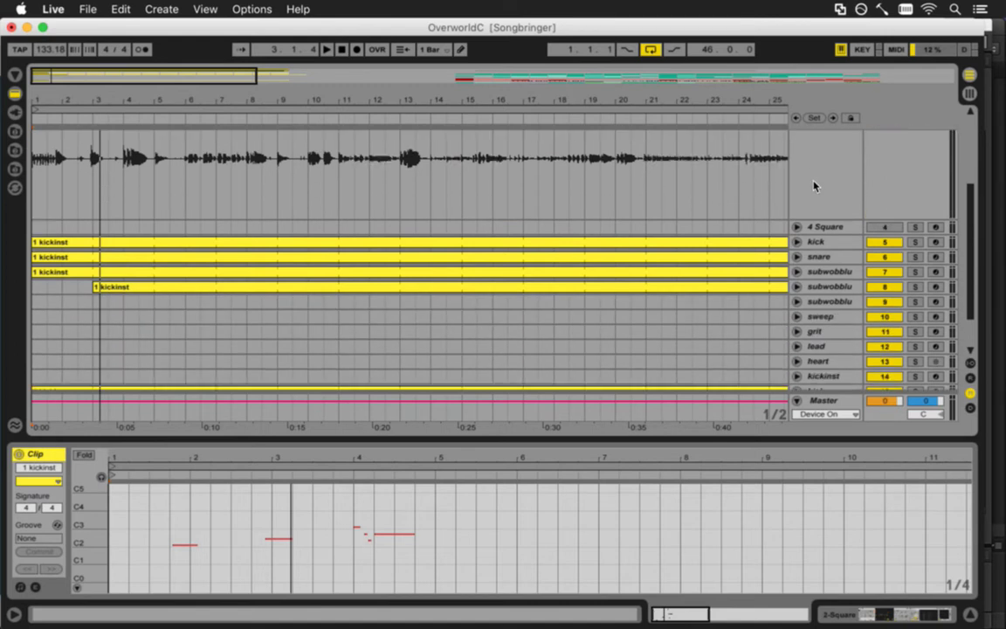
{"action": "scroll", "coordinate": [814, 185], "scroll_direction": "up", "scroll_amount": 12}
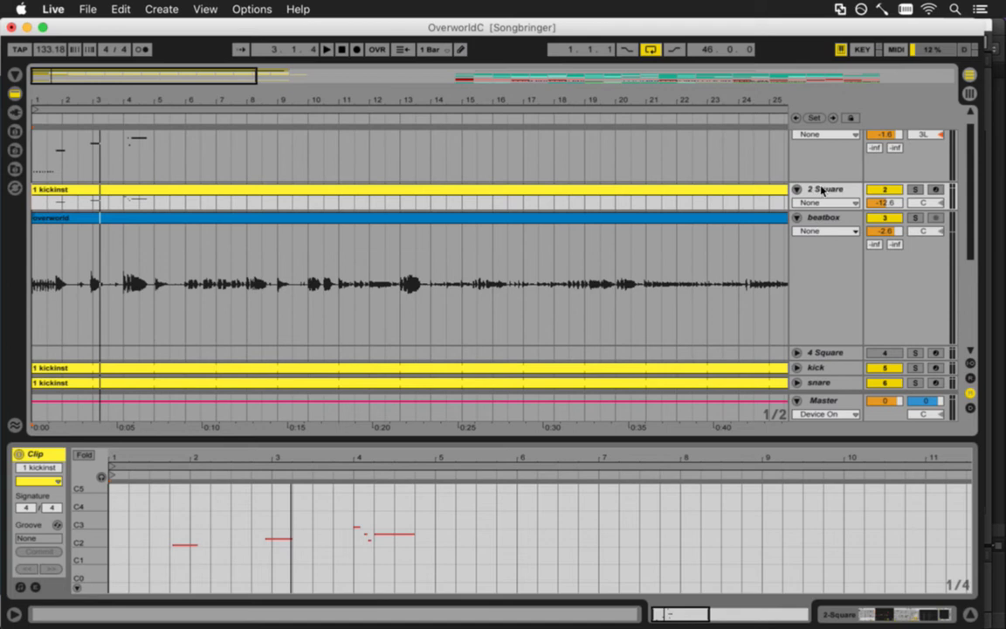
{"action": "scroll", "coordinate": [843, 304], "scroll_direction": "down", "scroll_amount": 12}
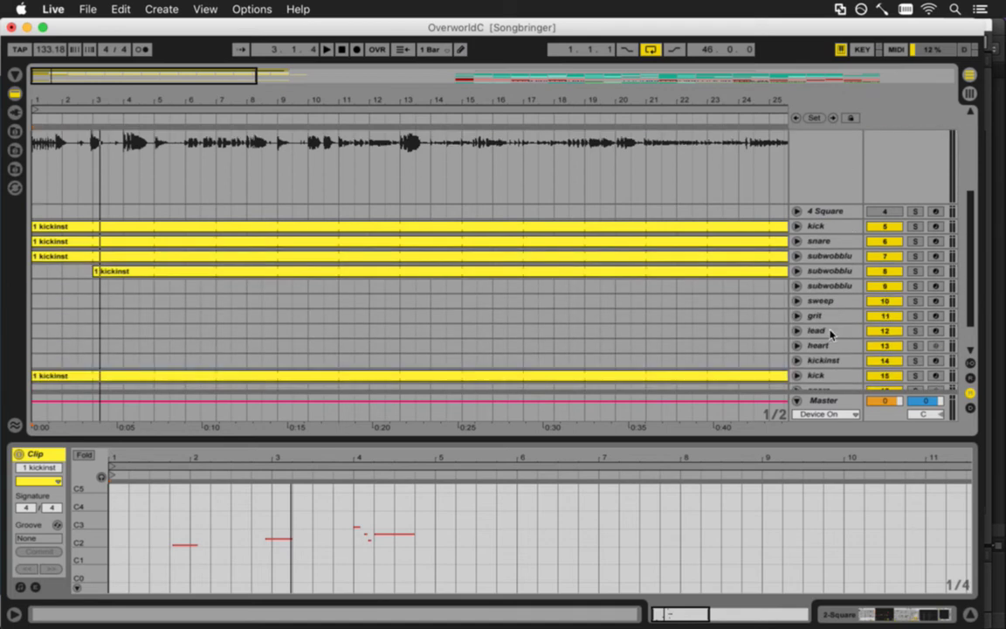
{"action": "left_click", "coordinate": [817, 330]}
{"action": "left_click_drag", "start_coordinate": [819, 239], "coordinate": [833, 193]}
{"action": "scroll", "coordinate": [846, 245], "scroll_direction": "up", "scroll_amount": 12}
{"action": "left_click_drag", "start_coordinate": [827, 373], "coordinate": [817, 227]}
{"action": "left_click_drag", "start_coordinate": [337, 222], "coordinate": [336, 224]}
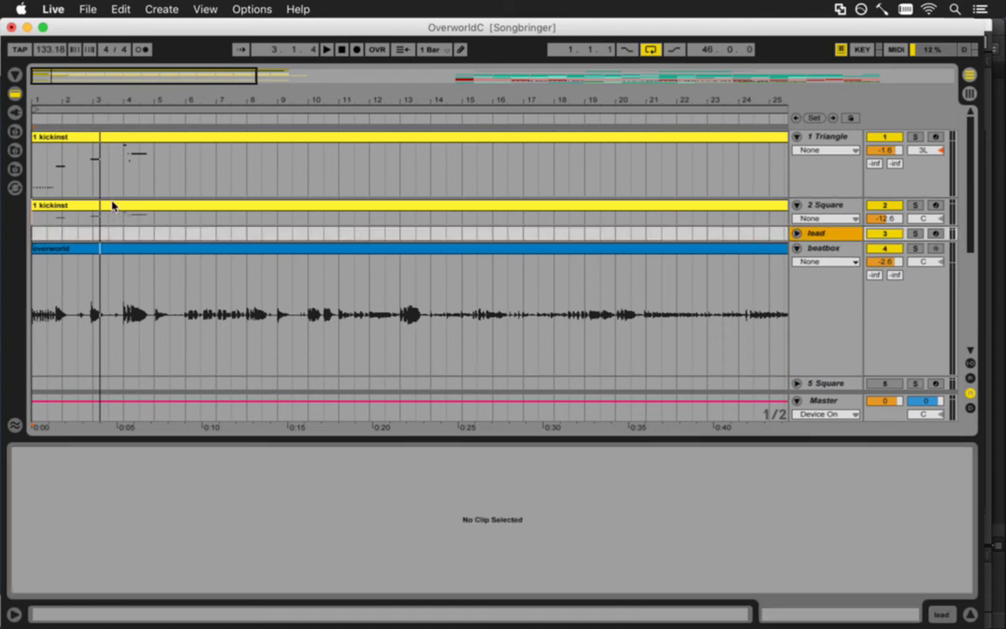
Move the 1 kickinst clip from the 2 Square track to the lead track and play it back through about 4.4
{"action": "left_click", "coordinate": [100, 232]}
{"action": "key", "text": "space"}
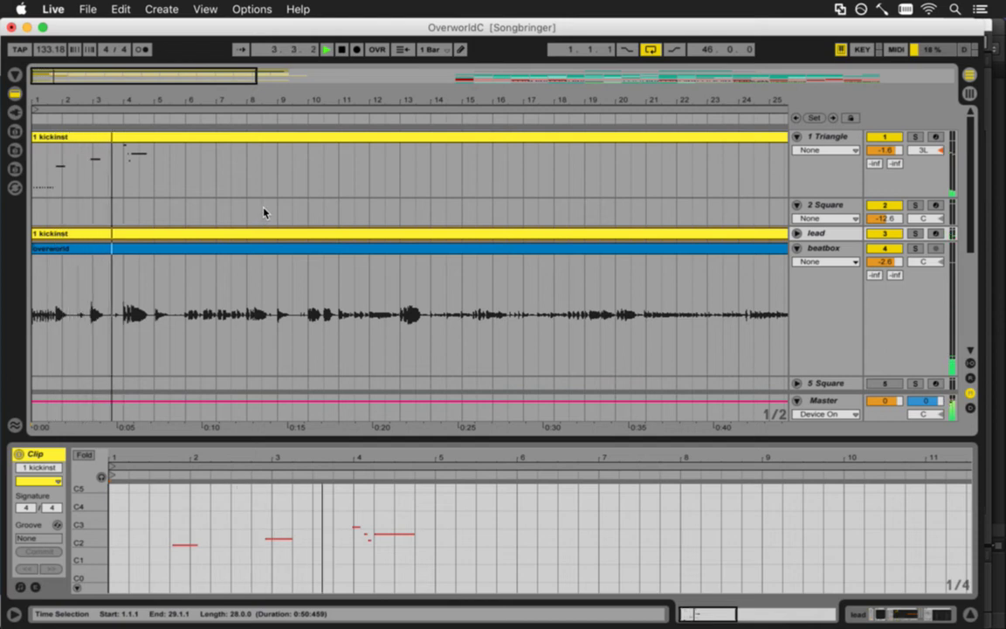
{"action": "key", "text": "space"}
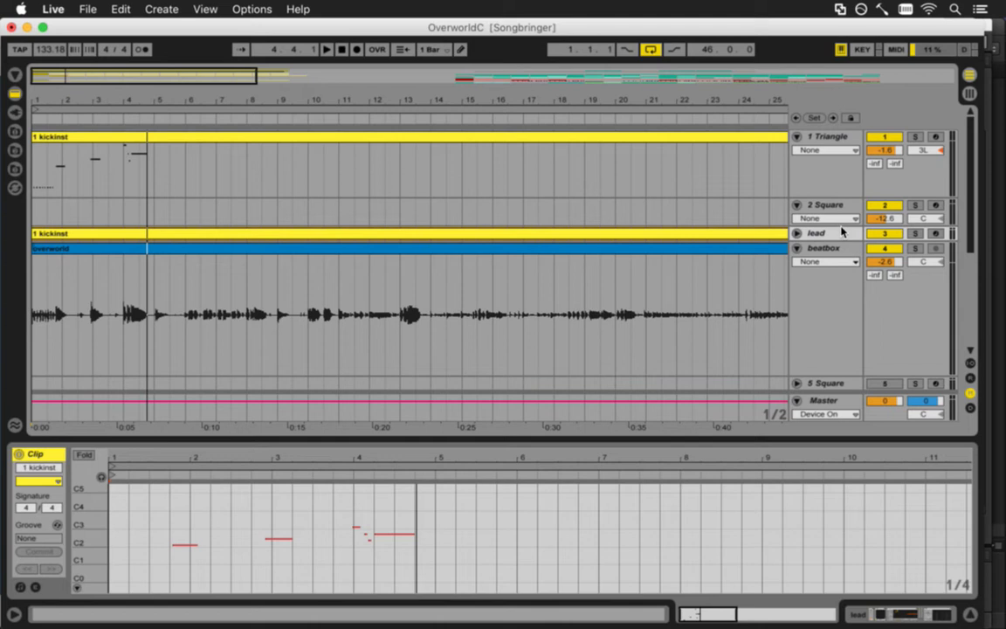
Move the lead track below the beatbox track and deactivate its 1 kickinst clip, keeping the track itself active
{"action": "left_click_drag", "start_coordinate": [822, 233], "coordinate": [819, 356]}
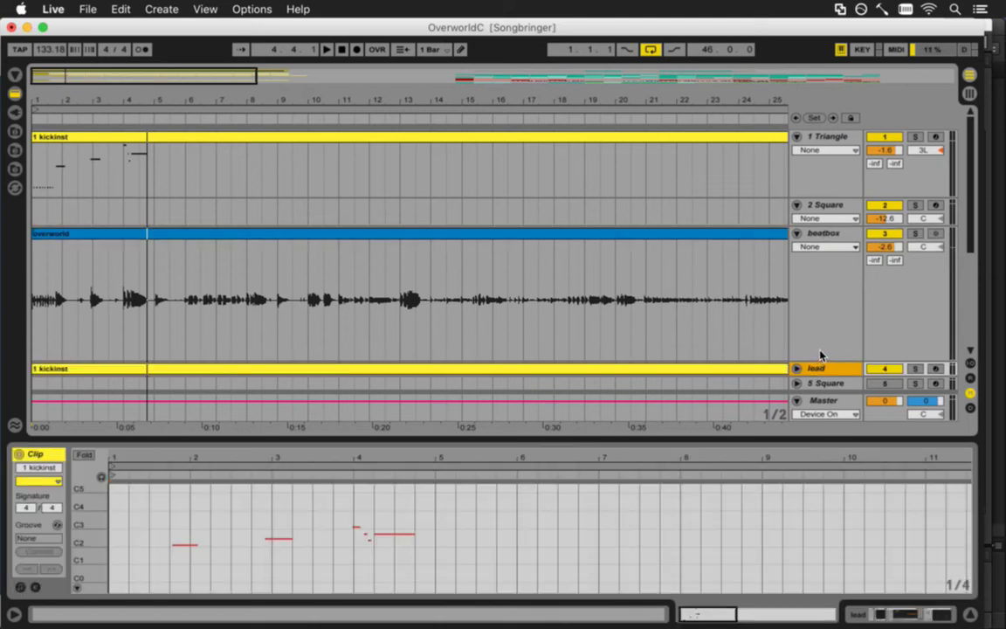
{"action": "left_click", "coordinate": [745, 368]}
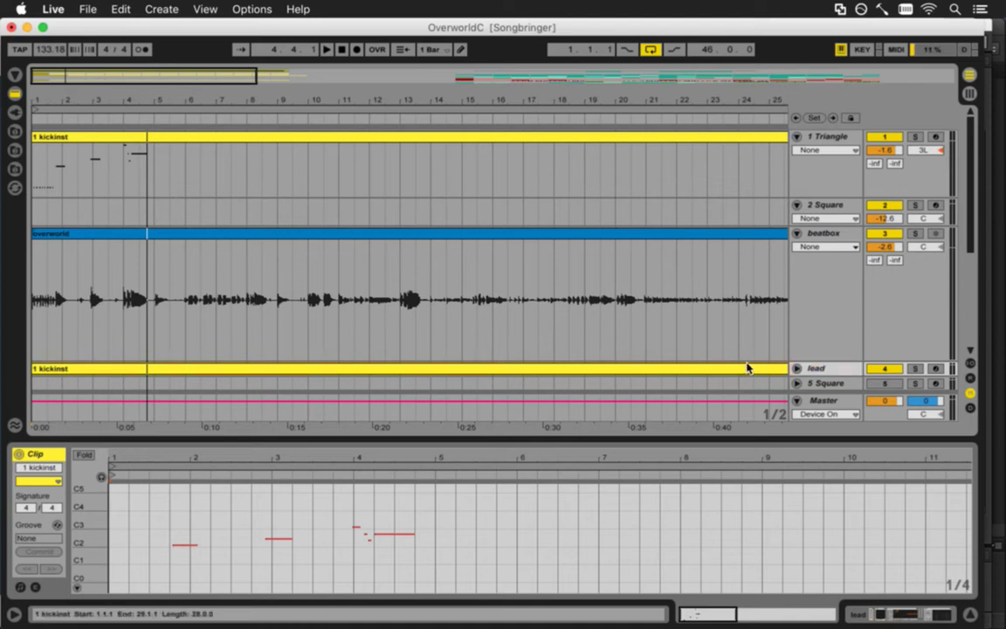
{"action": "right_click", "coordinate": [724, 366]}
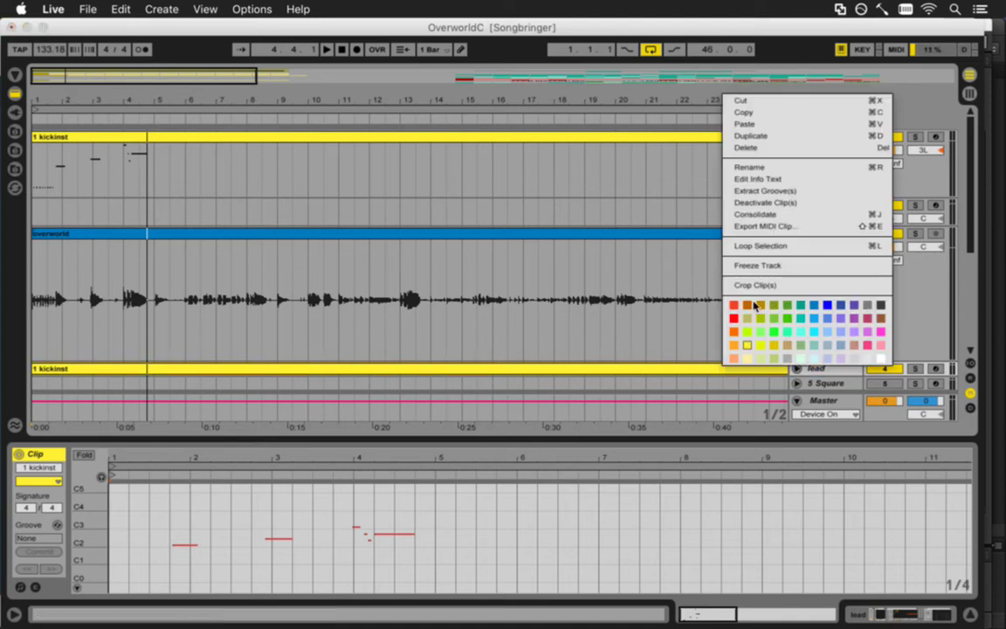
{"action": "left_click", "coordinate": [768, 206]}
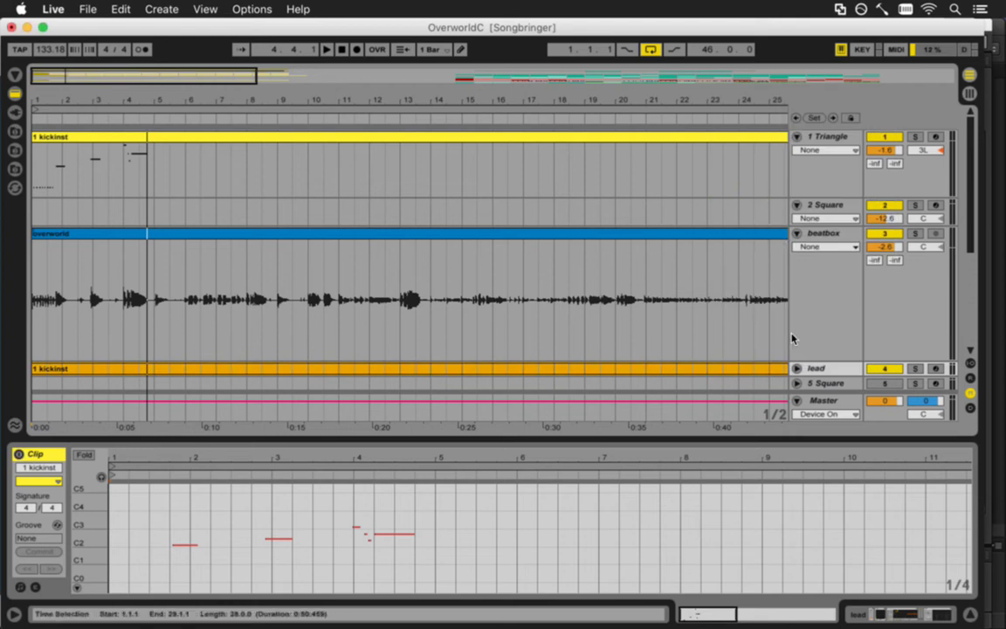
{"action": "left_click", "coordinate": [889, 369]}
{"action": "left_click", "coordinate": [890, 370]}
Save the set and play back the Triangle melody through bar 4 from 3.4.1
{"action": "key", "text": "super+s"}
{"action": "left_click_drag", "start_coordinate": [103, 118], "coordinate": [126, 101]}
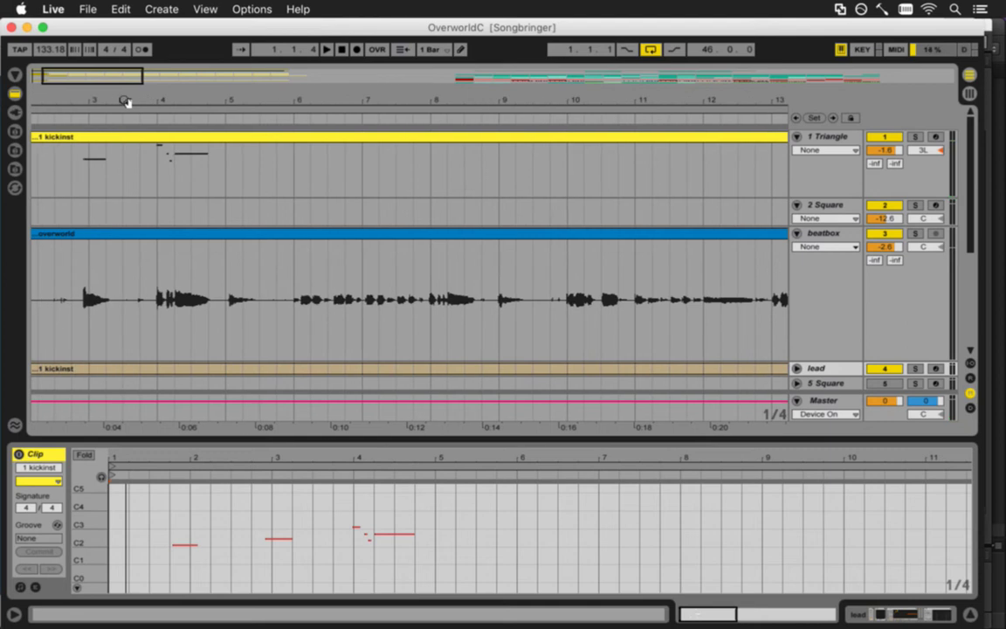
{"action": "left_click", "coordinate": [158, 144]}
{"action": "key", "text": "space"}
{"action": "left_click", "coordinate": [143, 158]}
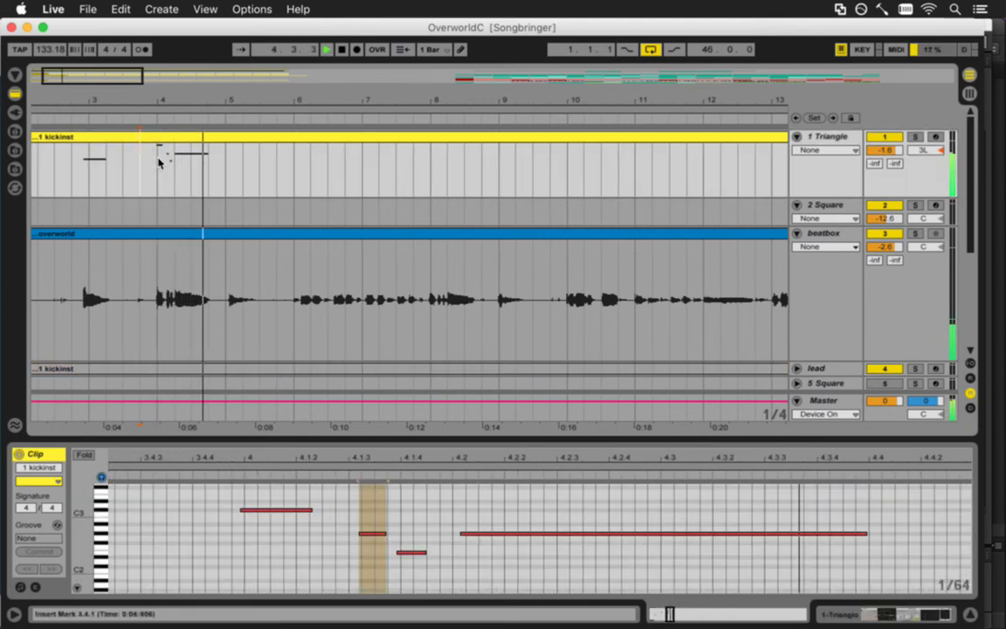
{"action": "key", "text": "space"}
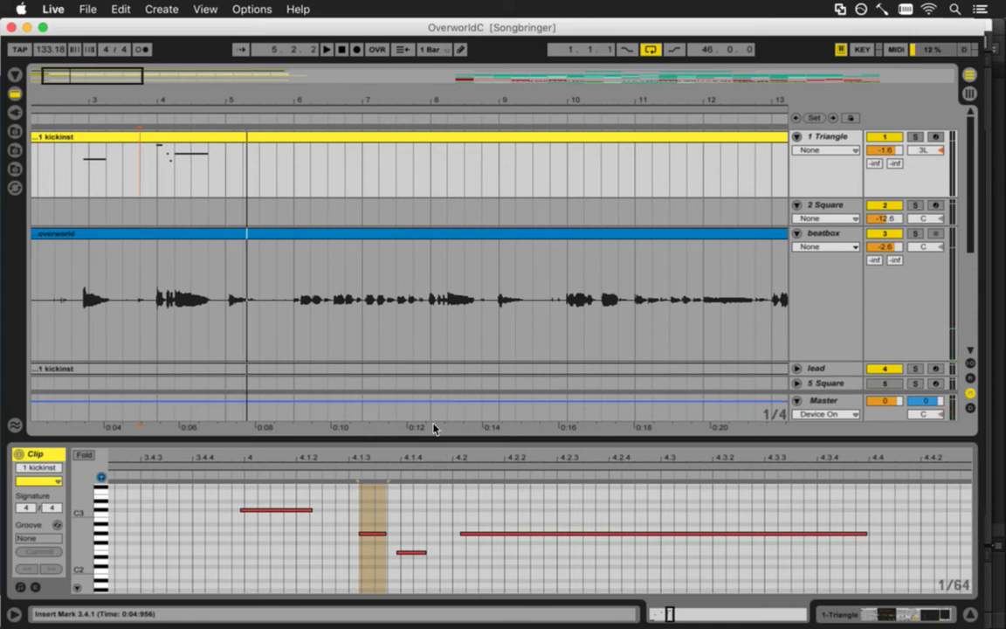
Copy the long G#2 note to just after 5.1.1, pitched down to C#2, to match the beatbox hit at bar 5
{"action": "left_click_drag", "start_coordinate": [427, 461], "coordinate": [418, 457]}
{"action": "left_click", "coordinate": [424, 517]}
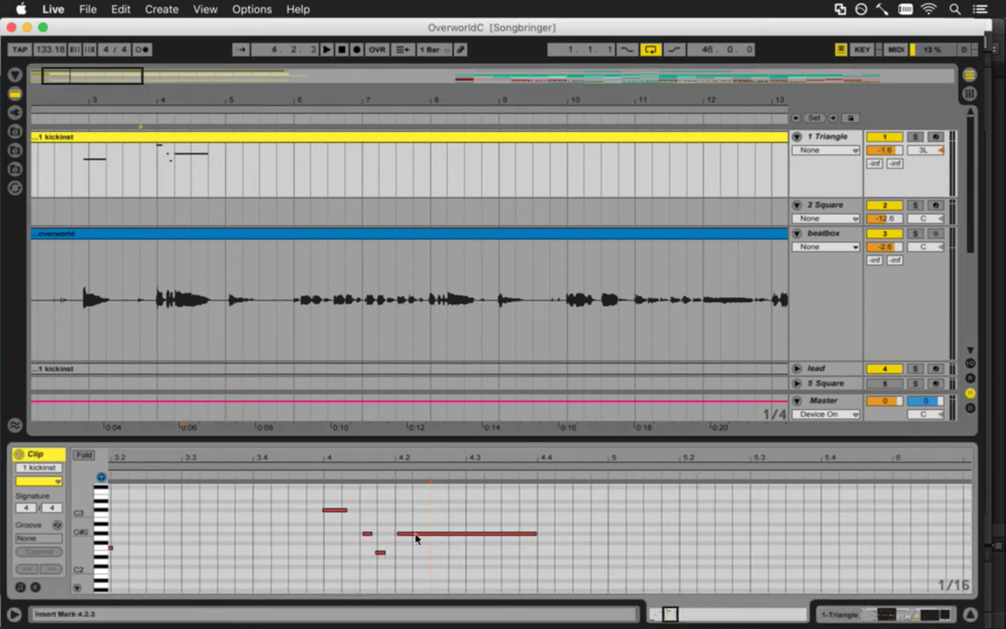
{"action": "left_click_drag", "start_coordinate": [412, 536], "coordinate": [627, 565]}
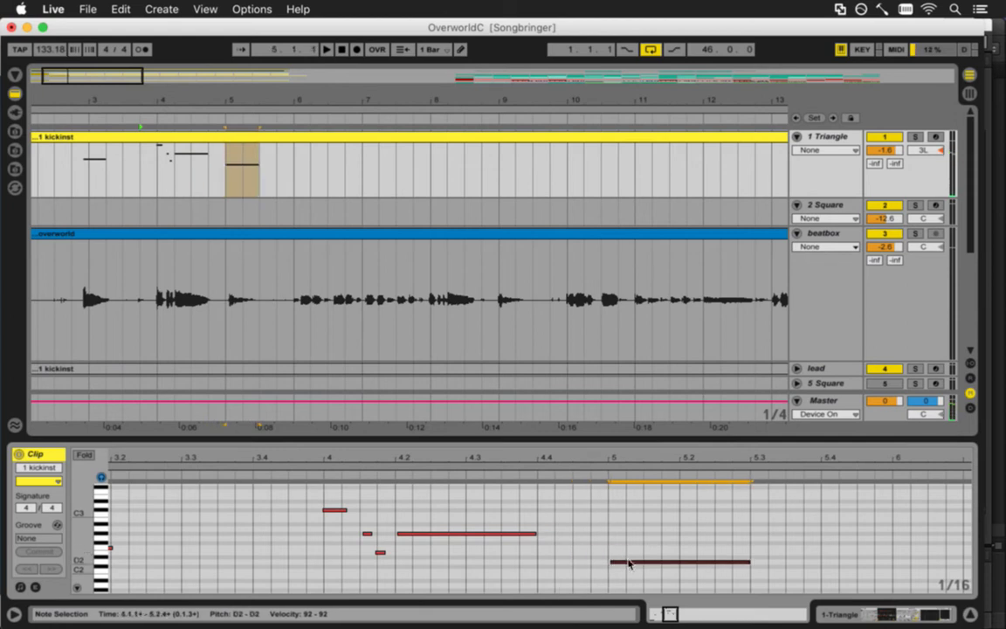
{"action": "left_click_drag", "start_coordinate": [649, 460], "coordinate": [550, 571]}
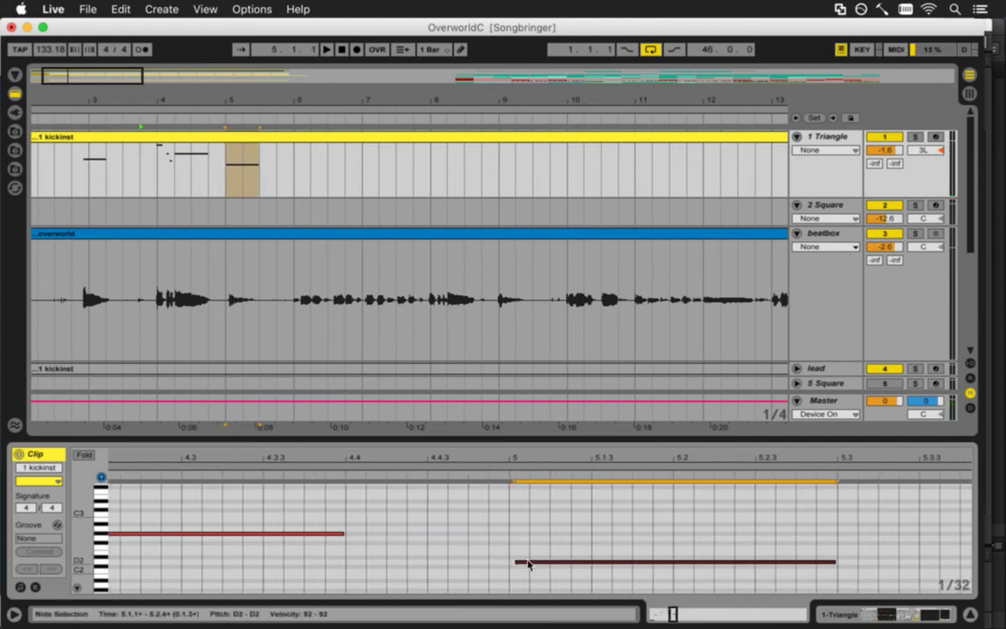
{"action": "left_click_drag", "start_coordinate": [539, 461], "coordinate": [539, 464]}
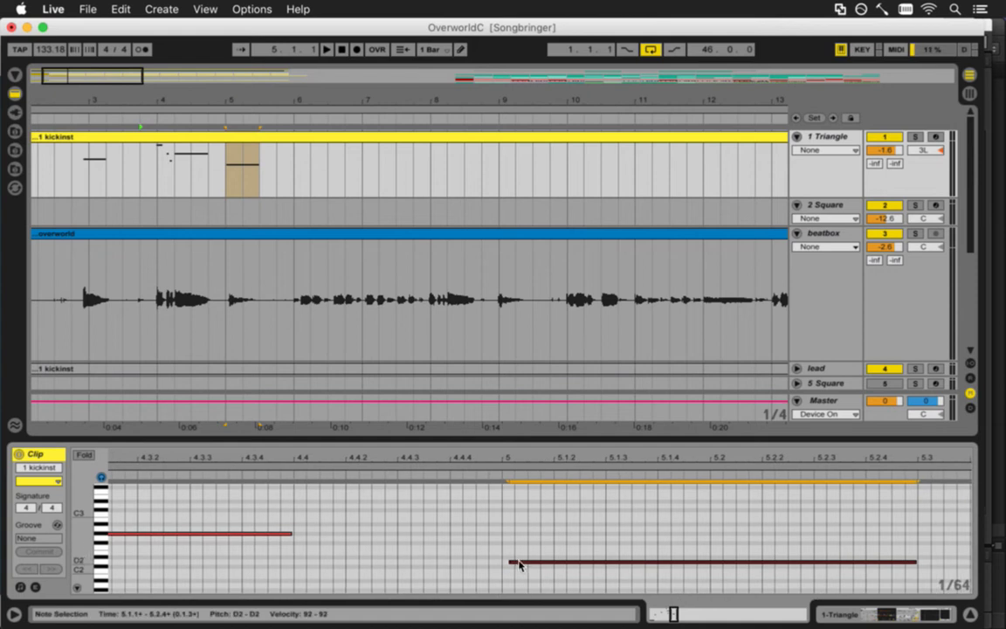
{"action": "left_click_drag", "start_coordinate": [519, 566], "coordinate": [534, 568]}
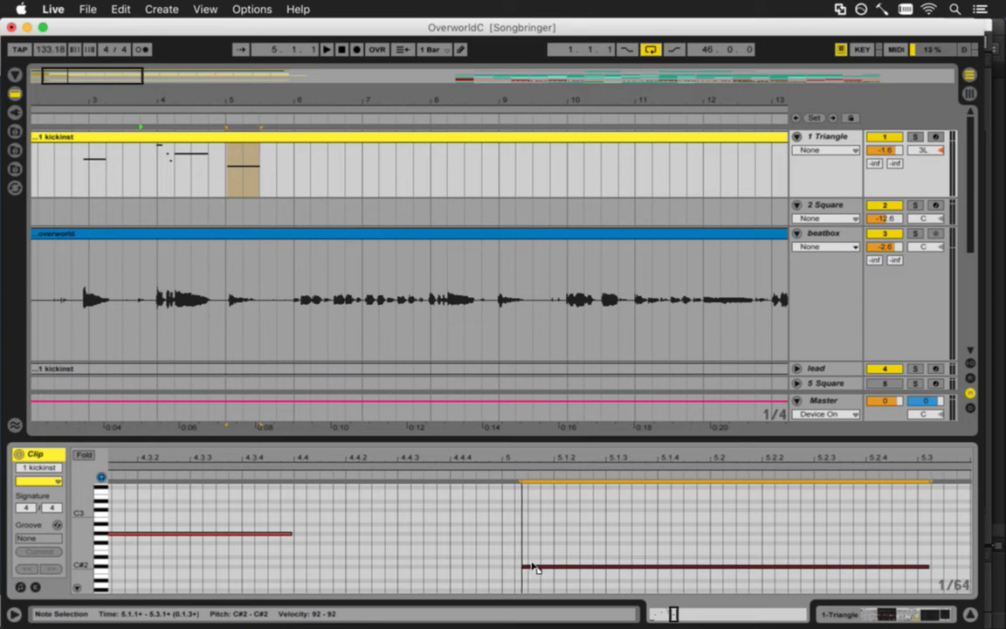
{"action": "left_click_drag", "start_coordinate": [236, 99], "coordinate": [238, 101]}
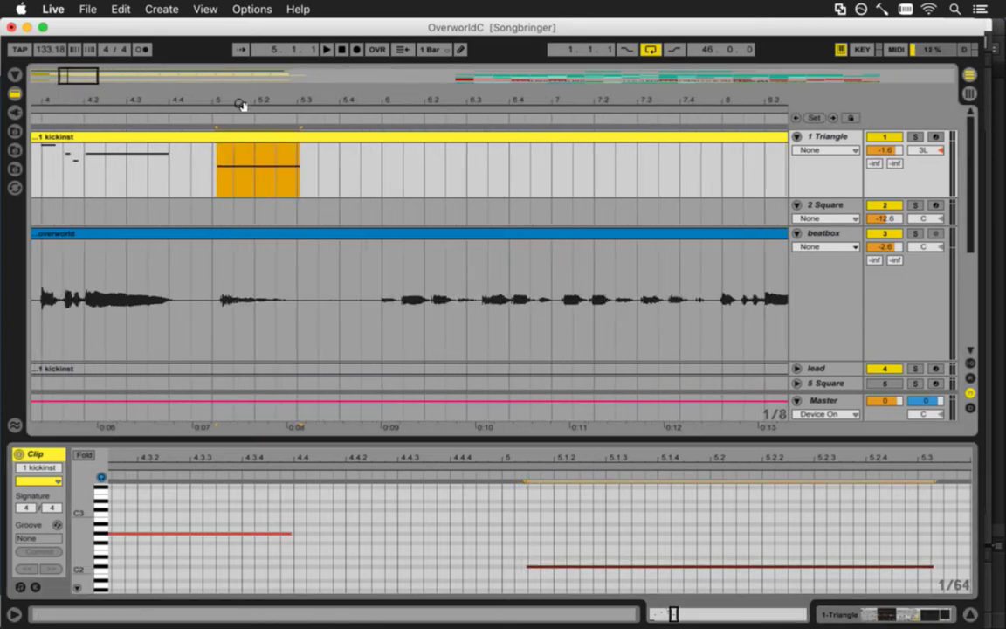
Nudge the C#2 note just after 5.1.1 slightly later to line up with the beatbox hit, and play back from 5.1.1
{"action": "left_click_drag", "start_coordinate": [546, 568], "coordinate": [557, 568]}
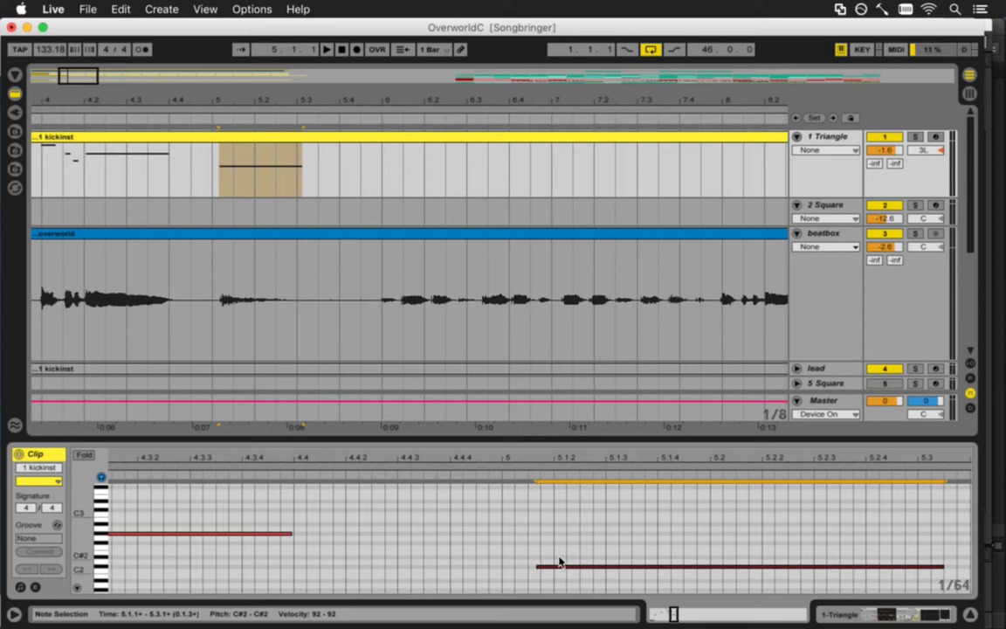
{"action": "left_click_drag", "start_coordinate": [535, 461], "coordinate": [420, 461]}
{"action": "left_click_drag", "start_coordinate": [83, 548], "coordinate": [80, 539]}
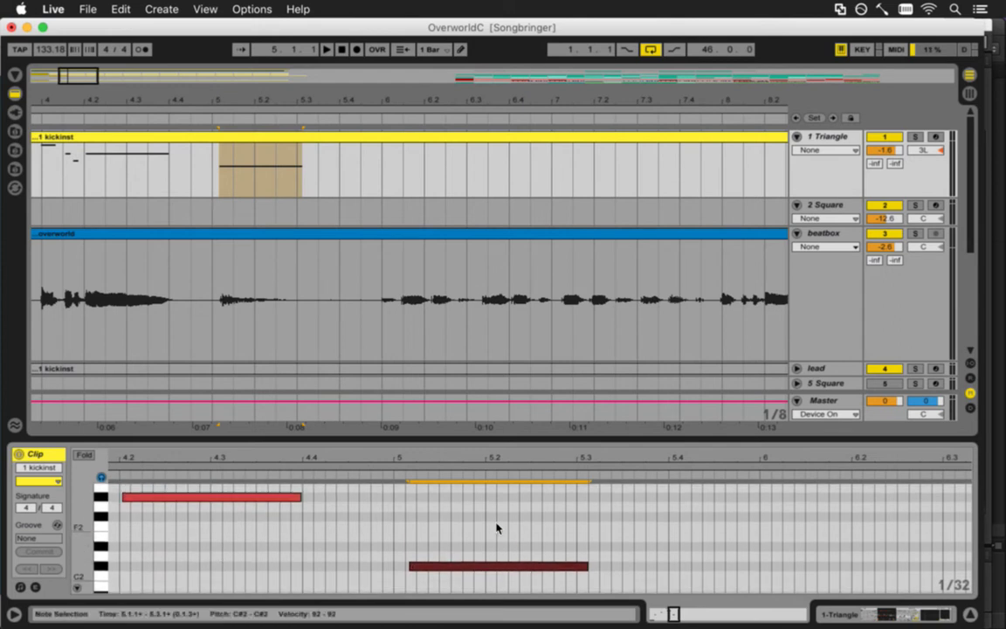
{"action": "left_click", "coordinate": [213, 181]}
{"action": "key", "text": "space"}
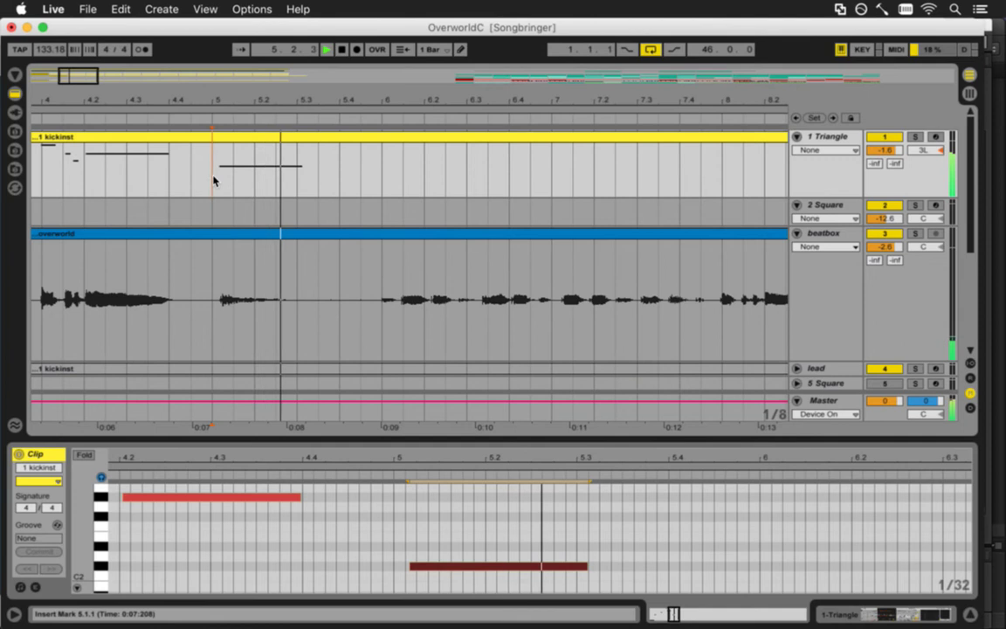
Shorten the C#2 note in bar 5 to end just after 5.2.3 and play back the result
{"action": "left_click", "coordinate": [583, 567]}
{"action": "key", "text": "space"}
{"action": "left_click_drag", "start_coordinate": [585, 569], "coordinate": [539, 568]}
{"action": "key", "text": "space"}
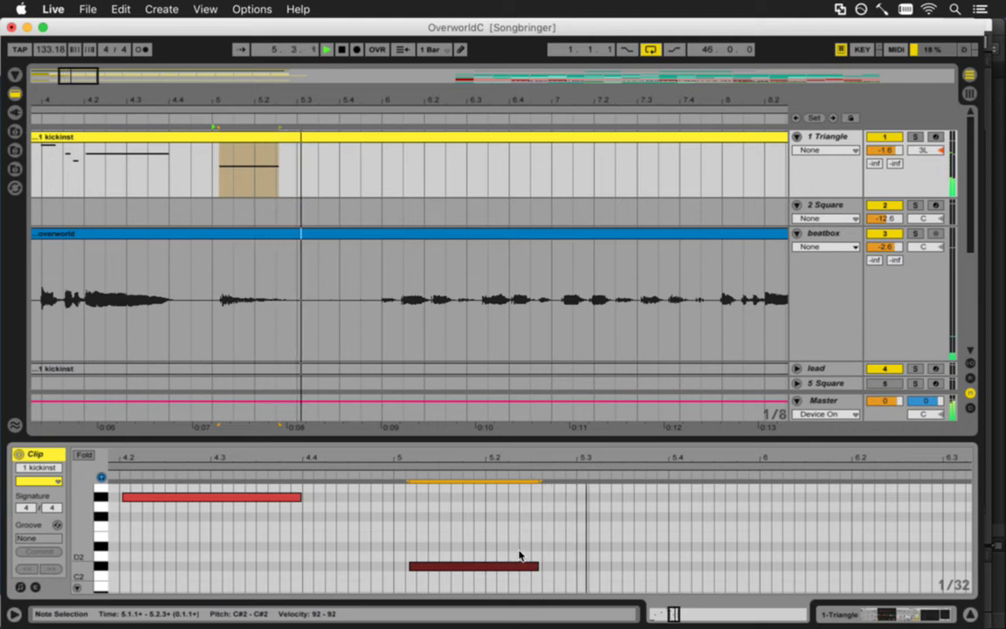
{"action": "key", "text": "space"}
Copy the C#2 note from bar 5 to 6.1.1, shorten it to end just after 6.1.2, and play back the passage into bar 6
{"action": "left_click_drag", "start_coordinate": [418, 454], "coordinate": [380, 454]}
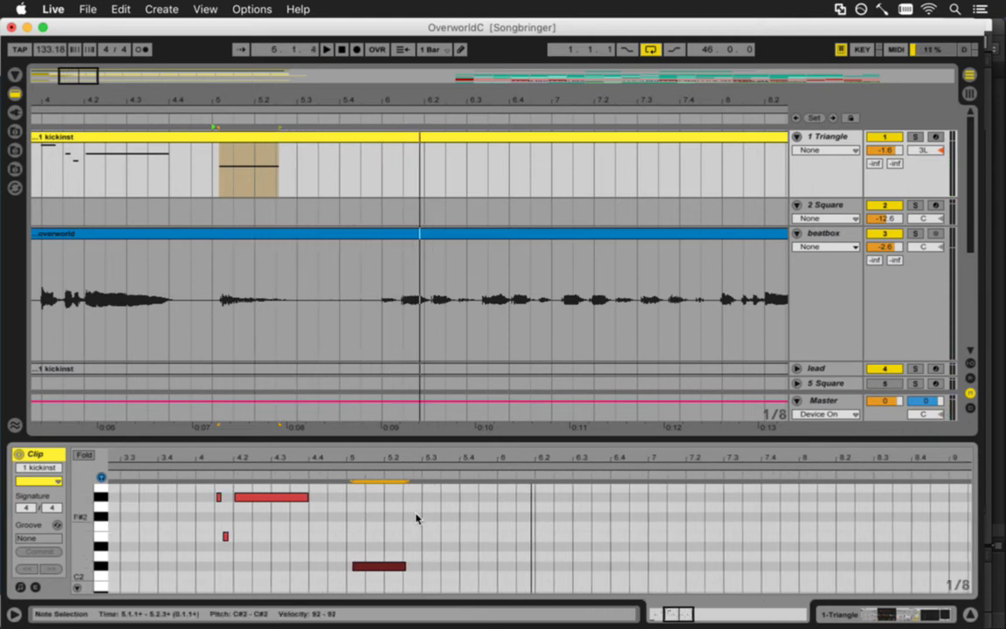
{"action": "left_click_drag", "start_coordinate": [385, 563], "coordinate": [518, 570]}
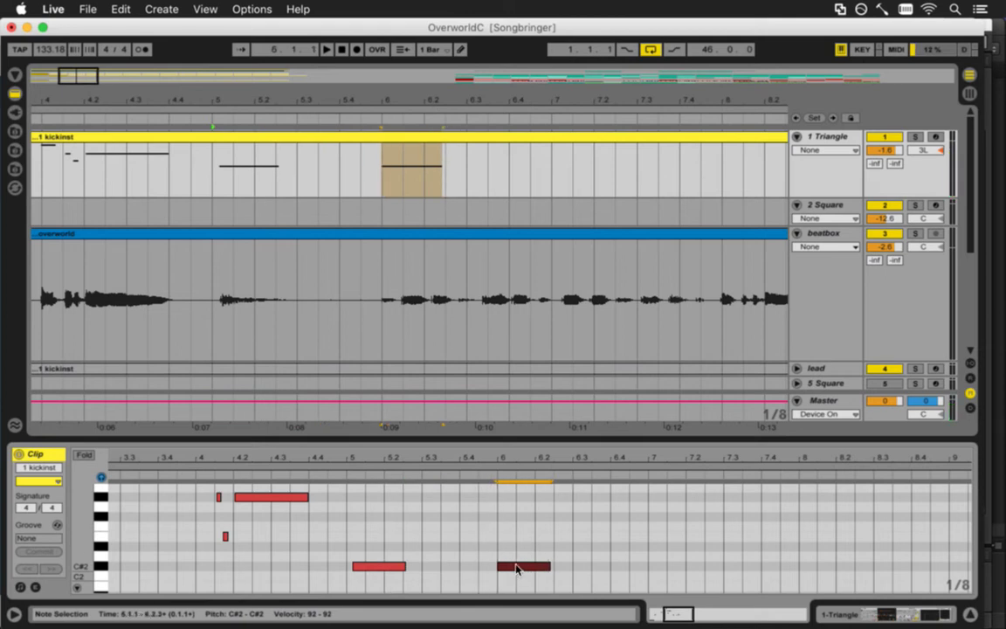
{"action": "left_click_drag", "start_coordinate": [526, 461], "coordinate": [487, 478]}
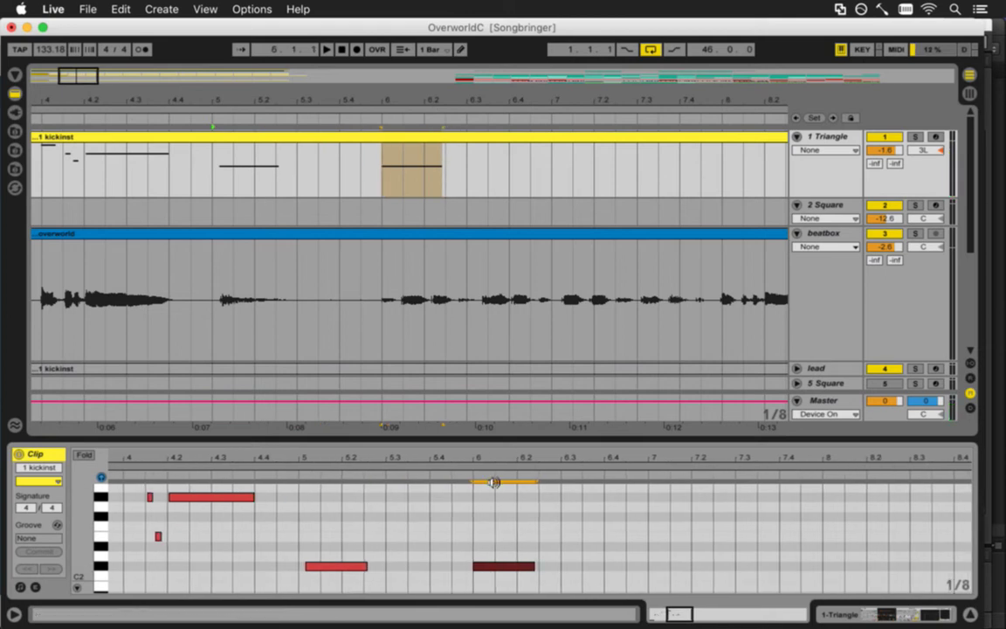
{"action": "mouse_move", "coordinate": [490, 568]}
{"action": "left_mouse_down"}
{"action": "mouse_move", "coordinate": [499, 569]}
{"action": "mouse_move", "coordinate": [487, 567]}
{"action": "left_mouse_up"}
{"action": "key", "text": "space"}
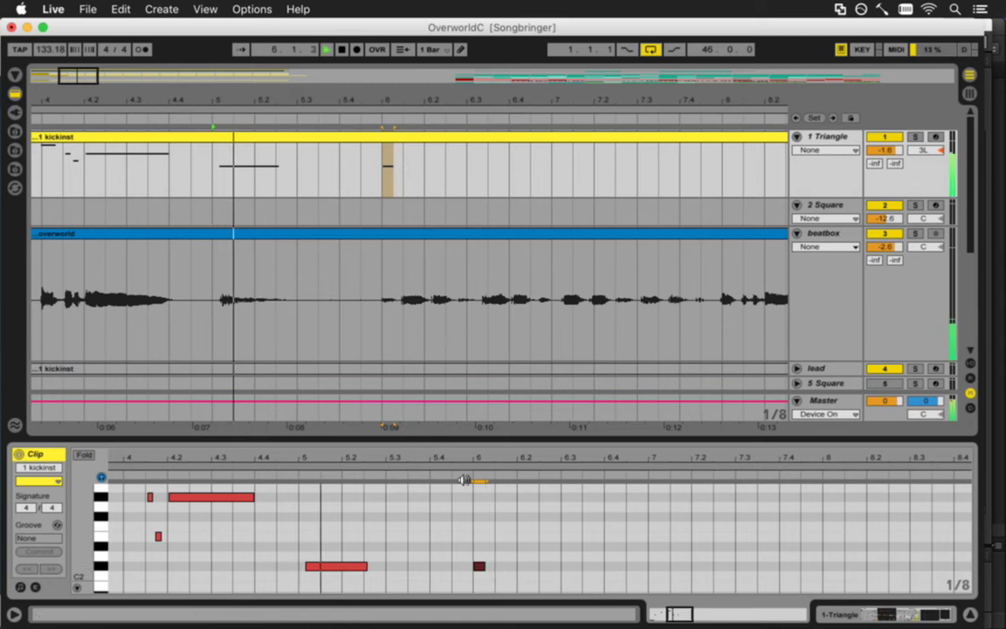
{"action": "left_click", "coordinate": [369, 174]}
{"action": "key", "text": "space"}
{"action": "key", "text": "space"}
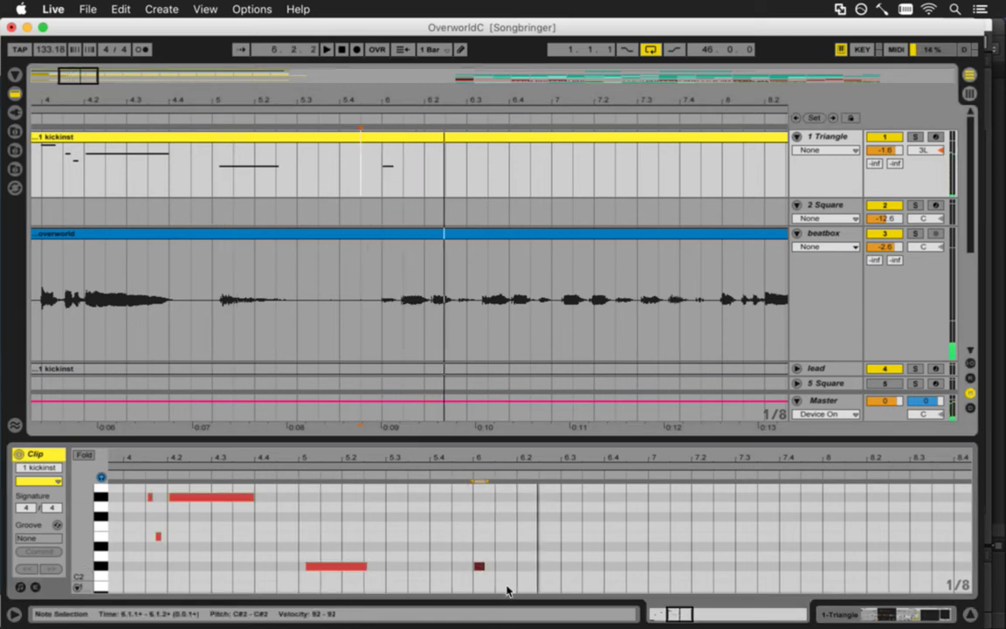
{"action": "key", "text": "space"}
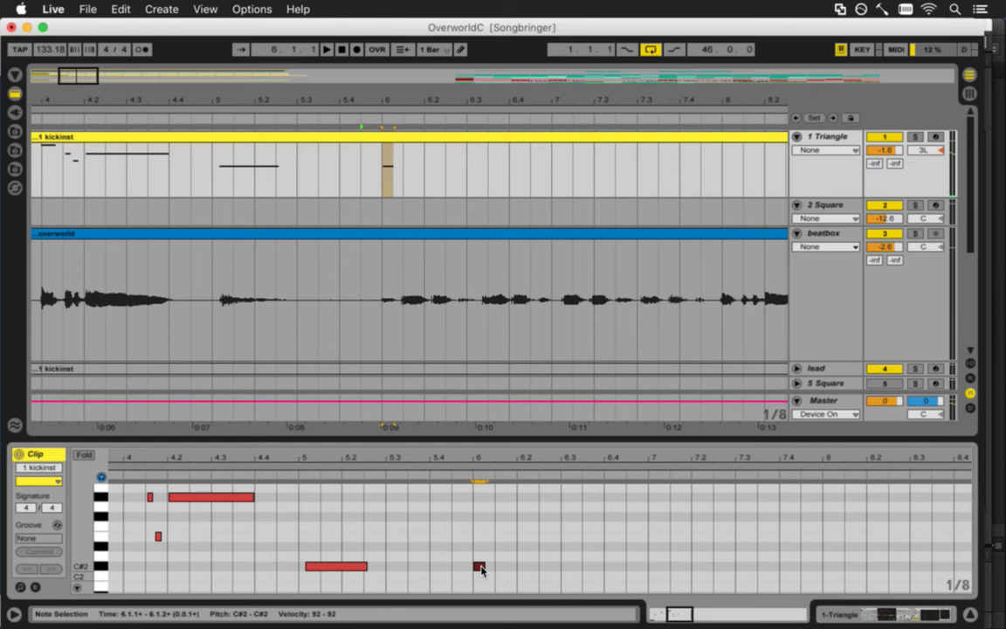
Copy the short C#2 note to F2 near 6.1.3 and to G#2 just after 6.2.1, fitting both notes to the beatbox hits
{"action": "left_click_drag", "start_coordinate": [482, 570], "coordinate": [507, 533]}
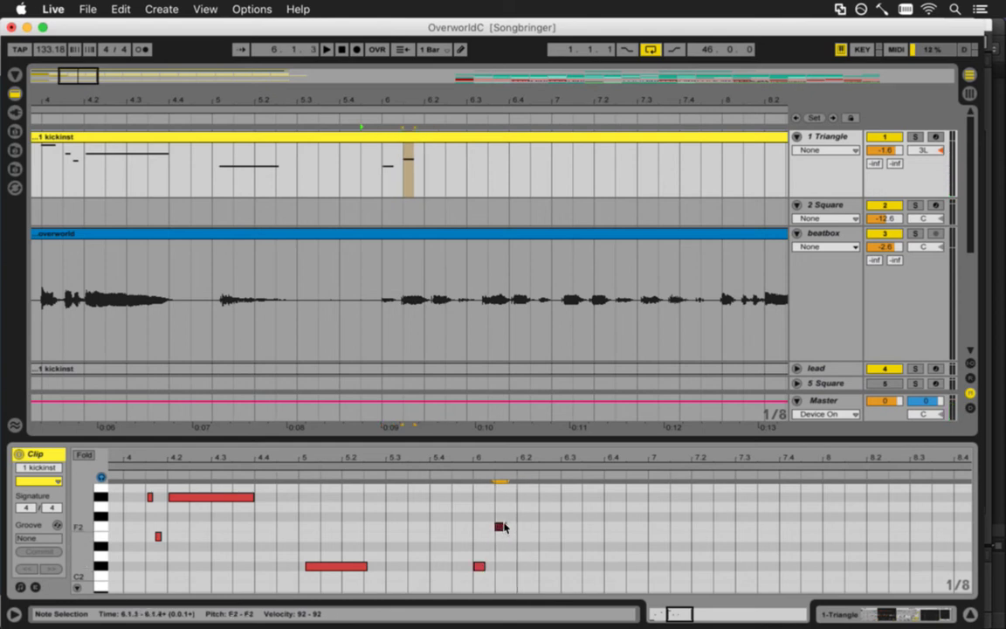
{"action": "left_click_drag", "start_coordinate": [503, 526], "coordinate": [530, 496]}
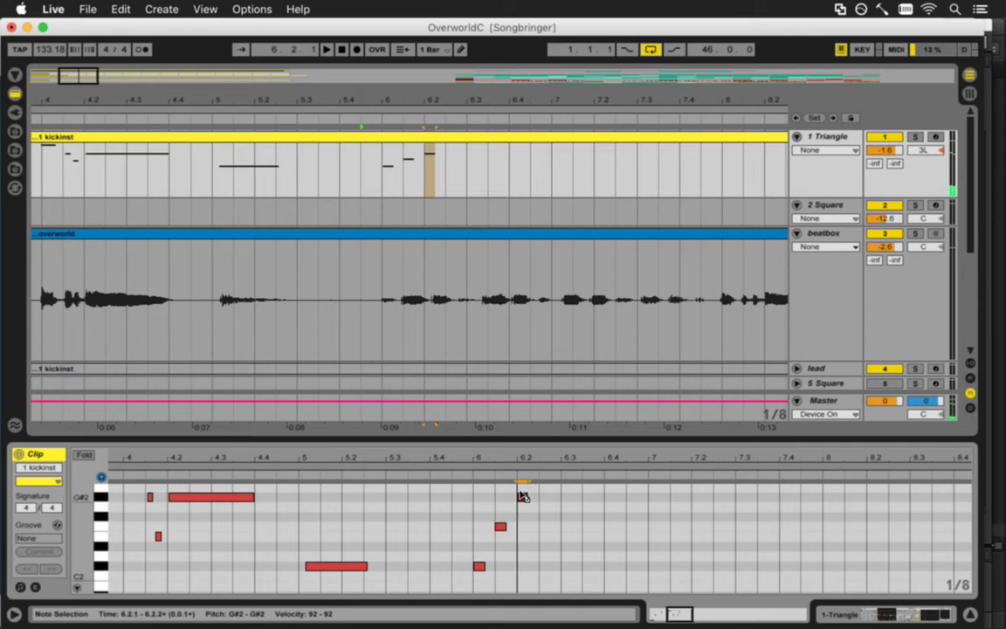
{"action": "left_click", "coordinate": [522, 497]}
{"action": "left_click_drag", "start_coordinate": [485, 465], "coordinate": [593, 505]}
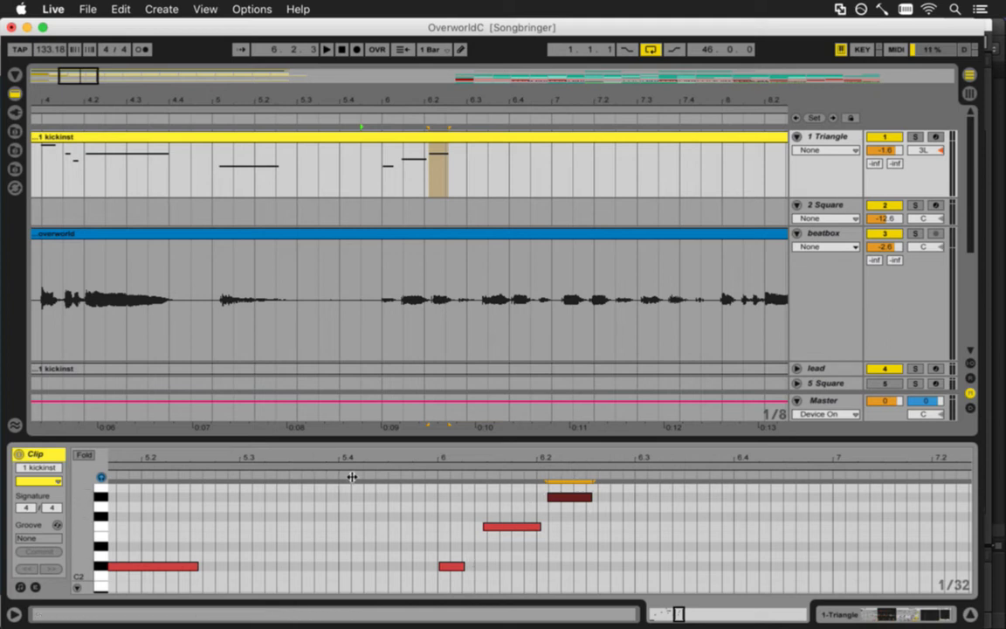
Examine the earlier notes around bar 4 and play back the Triangle and beatbox tracks repeatedly from 6.1.1 to compare them
{"action": "left_click_drag", "start_coordinate": [301, 456], "coordinate": [302, 458]}
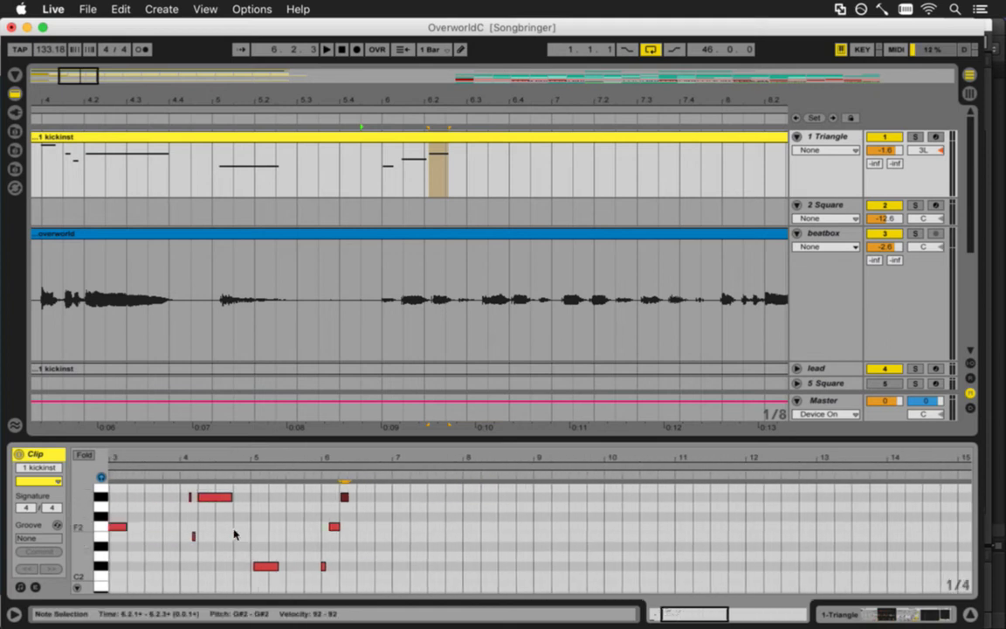
{"action": "left_click_drag", "start_coordinate": [188, 469], "coordinate": [186, 463]}
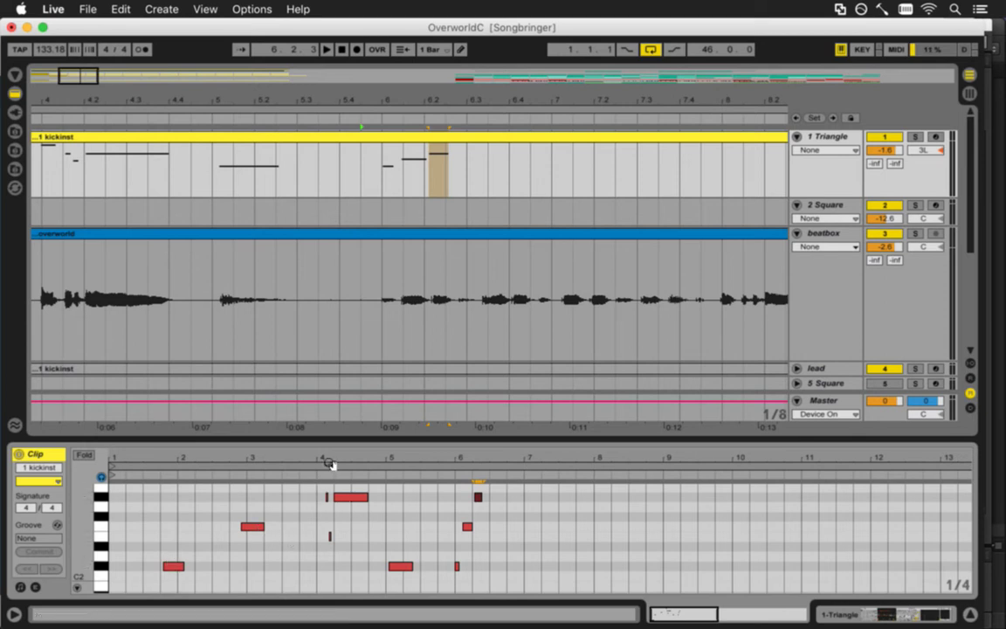
{"action": "left_click_drag", "start_coordinate": [330, 461], "coordinate": [323, 501]}
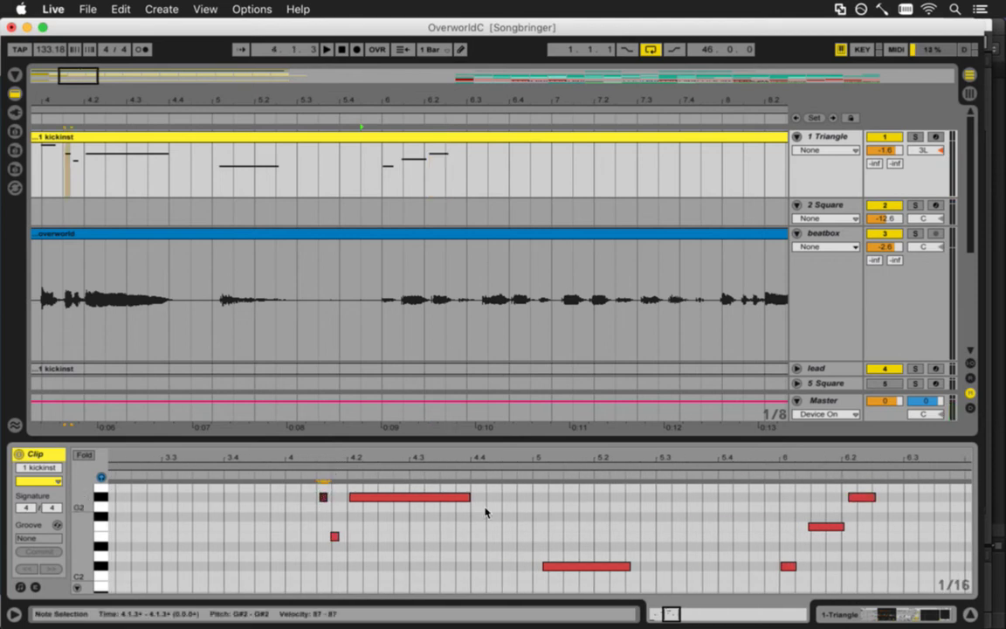
{"action": "left_click", "coordinate": [386, 193]}
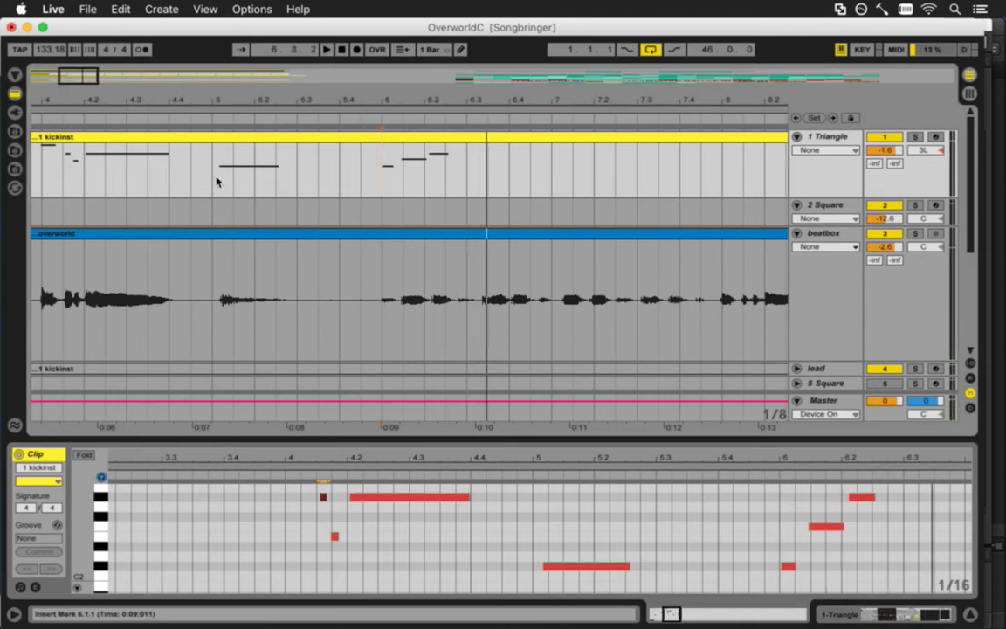
{"action": "key", "text": "space"}
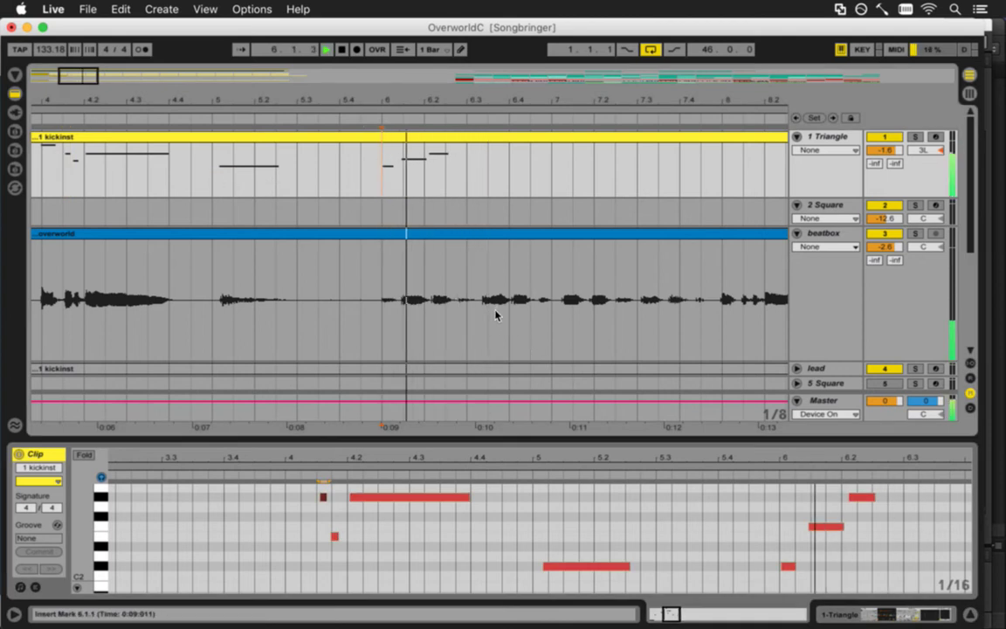
{"action": "key", "text": "space"}
{"action": "key", "text": "space"}
{"action": "key", "text": "space"}
{"action": "left_click", "coordinate": [397, 496]}
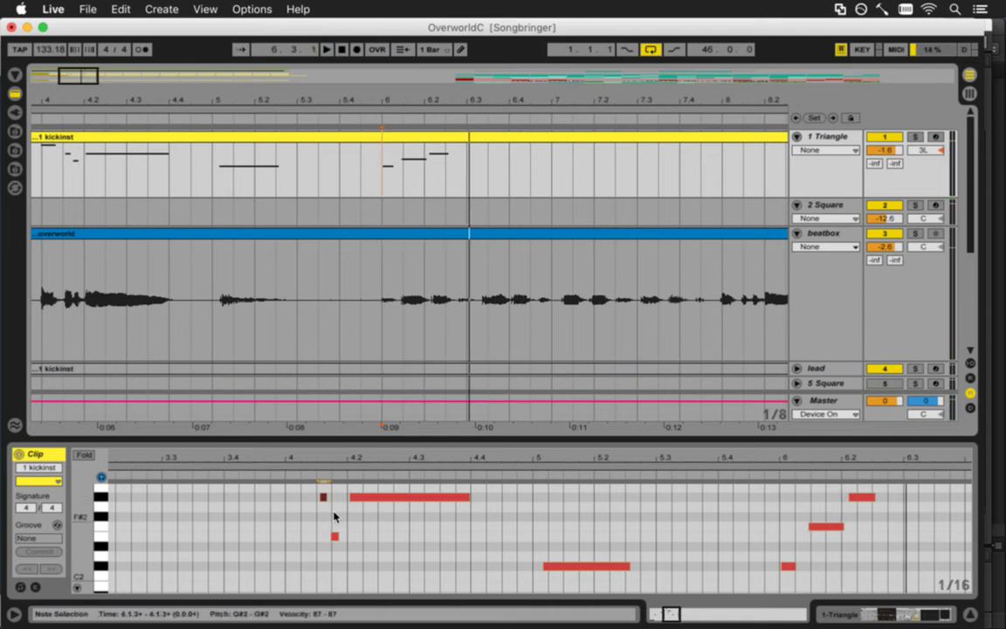
Move the short C#2 note at 6.1.1 down an octave to C#1 and play back bar 6
{"action": "left_click_drag", "start_coordinate": [823, 459], "coordinate": [822, 455]}
{"action": "left_click_drag", "start_coordinate": [88, 567], "coordinate": [98, 568]}
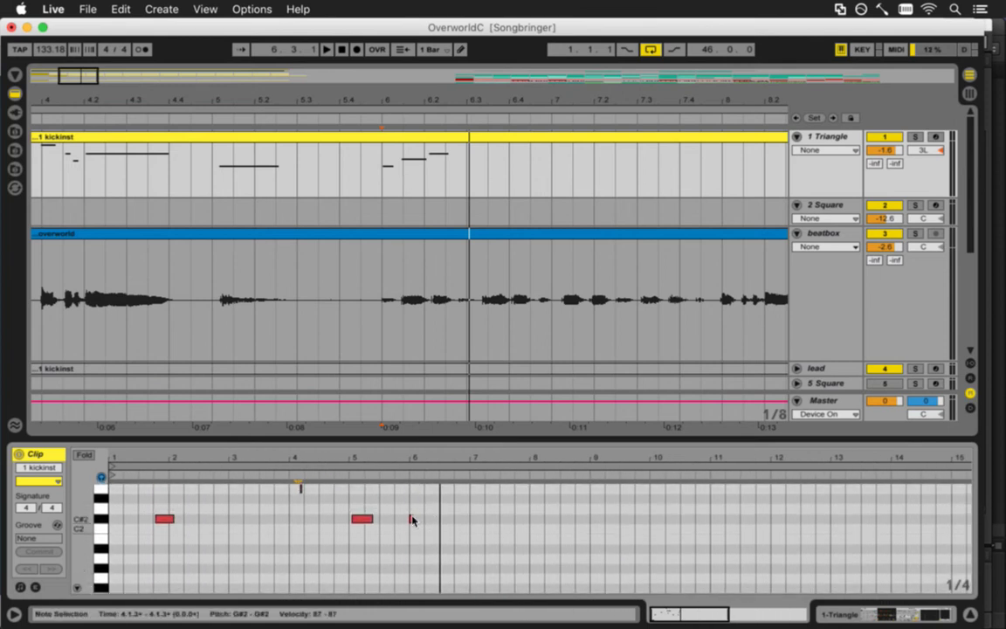
{"action": "left_click_drag", "start_coordinate": [411, 459], "coordinate": [416, 591]}
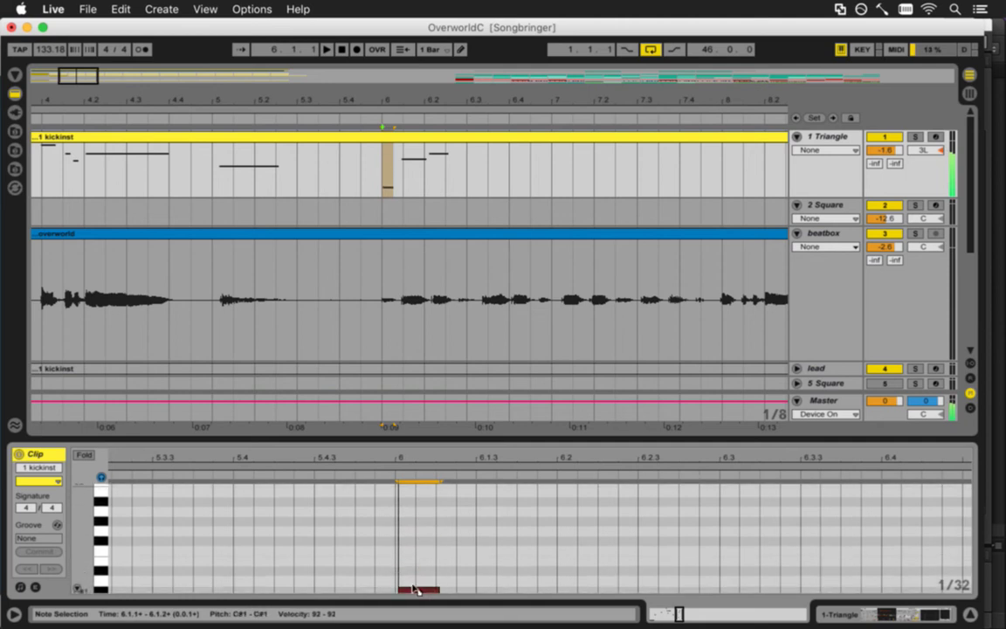
{"action": "key", "text": "space"}
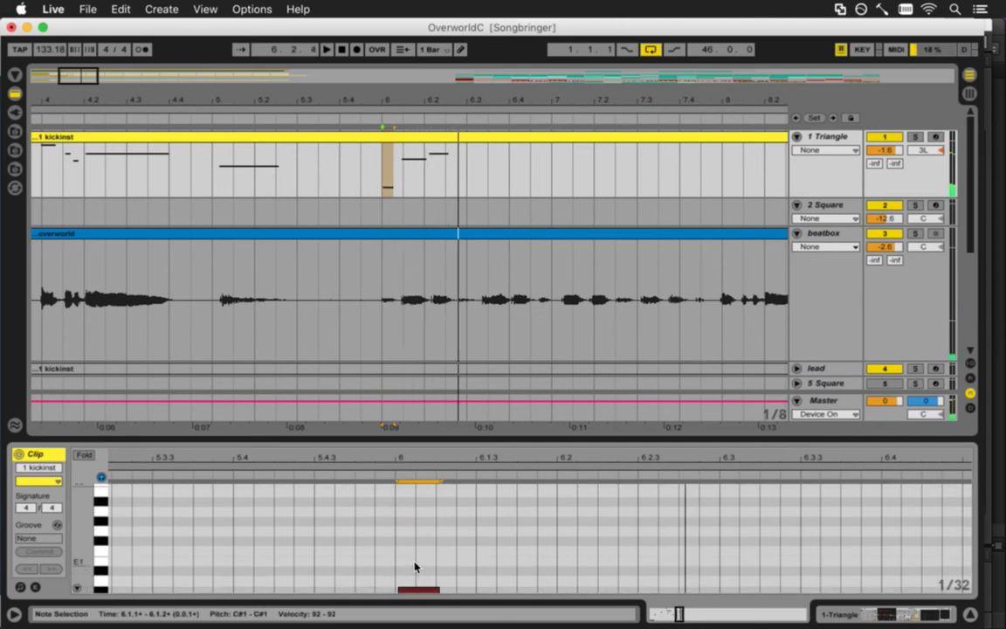
{"action": "scroll", "coordinate": [79, 510], "scroll_direction": "up", "scroll_amount": 5}
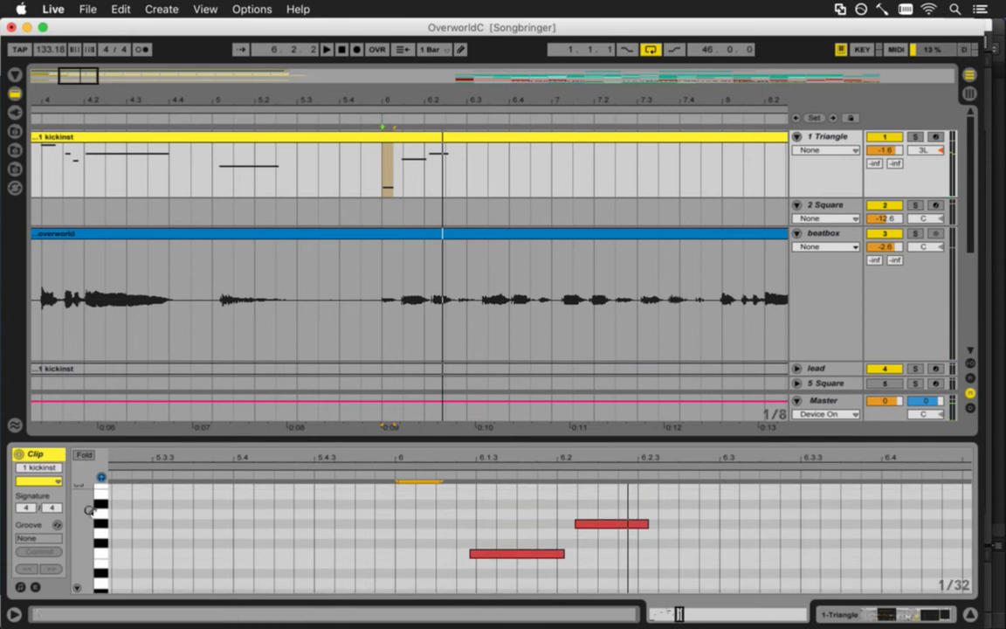
{"action": "key", "text": "space"}
Lower the F2 note in bar 6 to F1, trim its end slightly, and play back the phrase
{"action": "left_click_drag", "start_coordinate": [86, 557], "coordinate": [77, 548]}
{"action": "left_click_drag", "start_coordinate": [483, 510], "coordinate": [487, 539]}
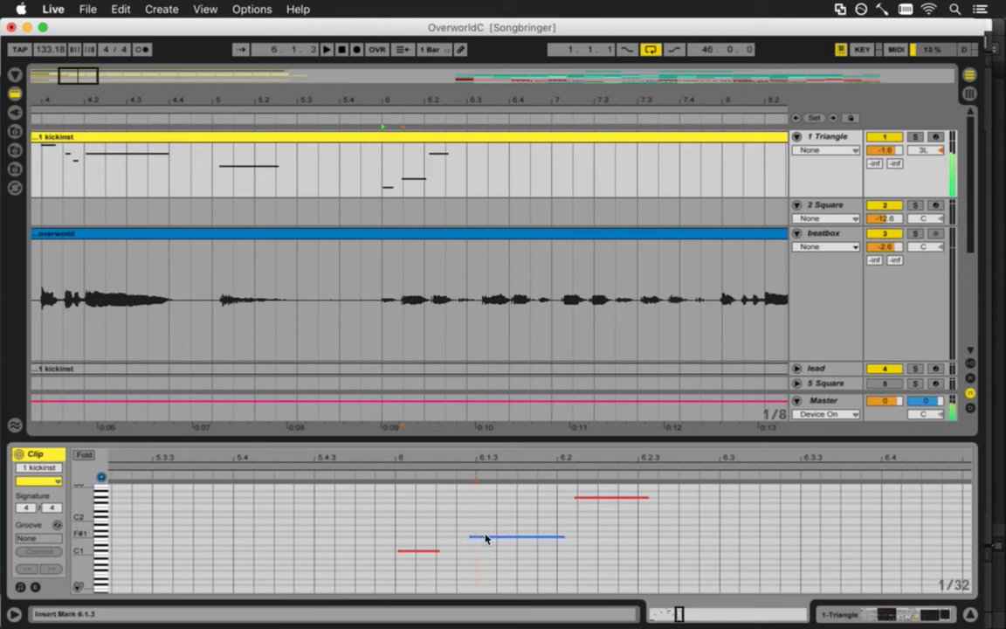
{"action": "left_click", "coordinate": [487, 539]}
{"action": "key", "text": "space"}
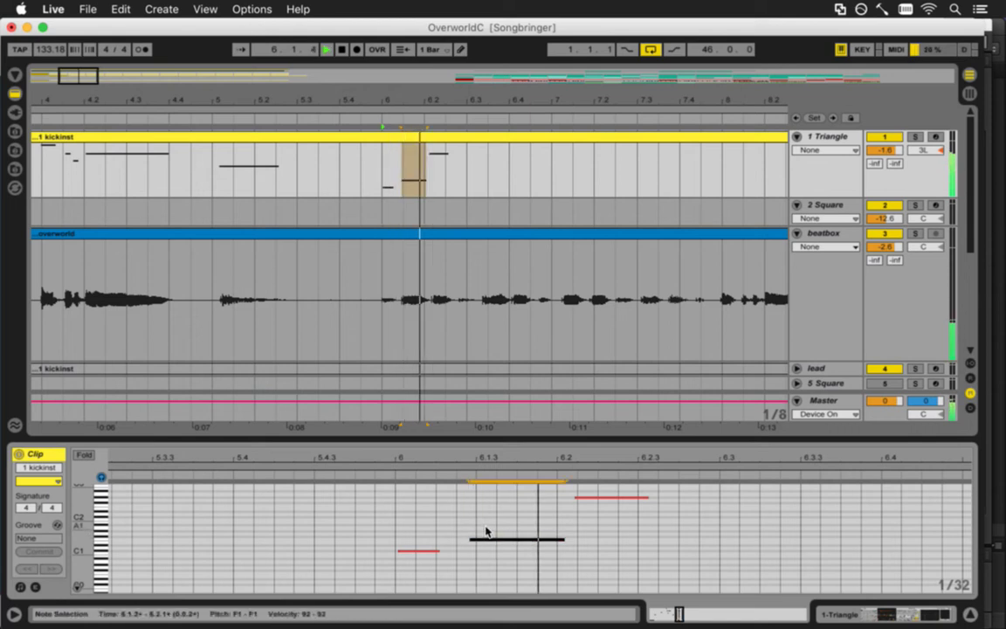
{"action": "left_click_drag", "start_coordinate": [564, 539], "coordinate": [560, 541]}
{"action": "key", "text": "space"}
{"action": "key", "text": "space"}
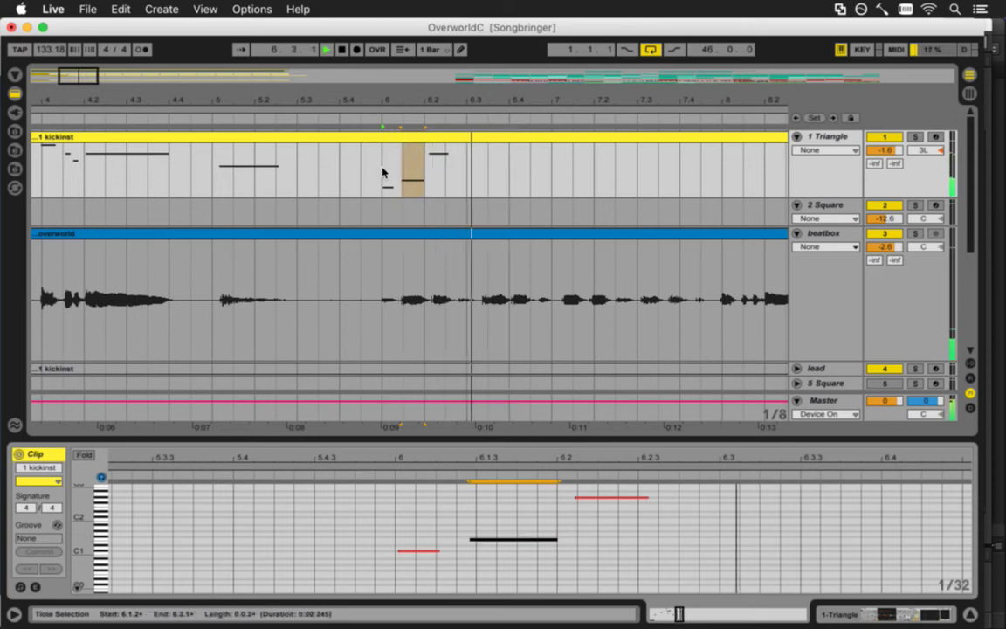
Copy the three bar 6 notes, C#1, F1 and G#2, as a group to start at 6.2.4
{"action": "left_click_drag", "start_coordinate": [408, 109], "coordinate": [281, 110]}
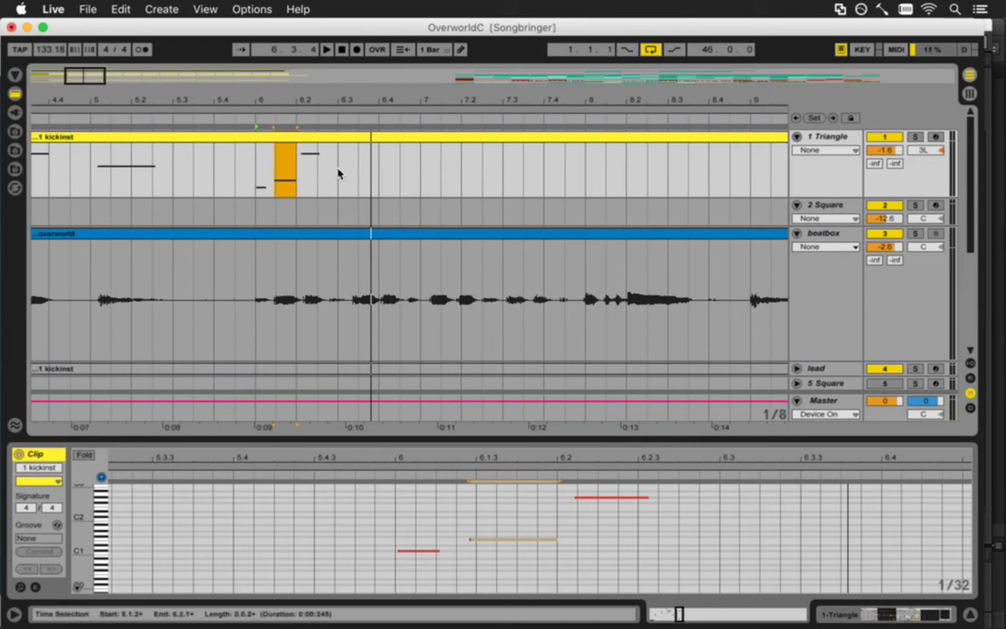
{"action": "left_click_drag", "start_coordinate": [400, 485], "coordinate": [636, 587]}
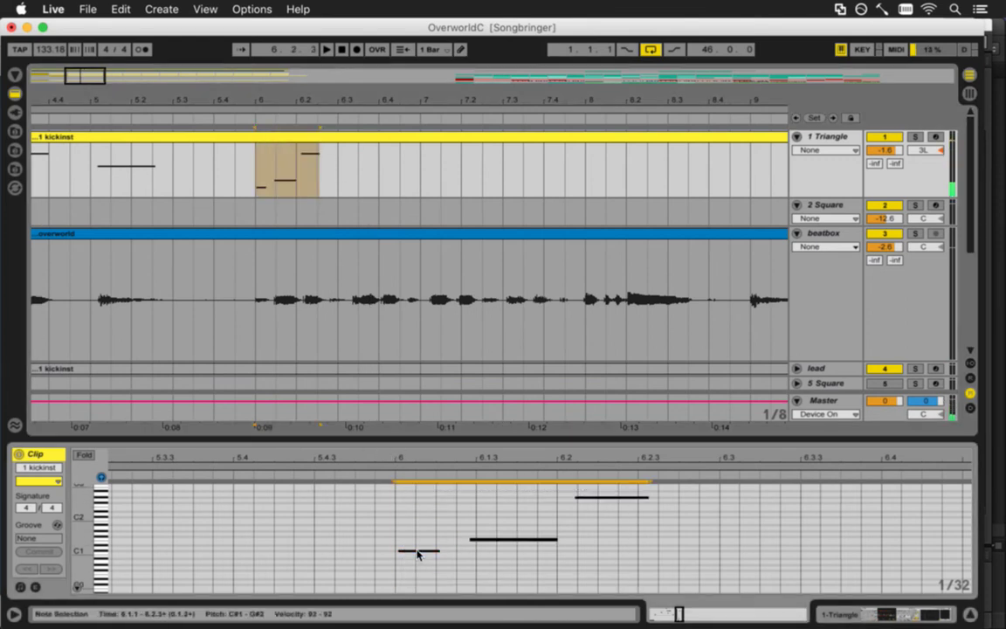
{"action": "left_click_drag", "start_coordinate": [416, 554], "coordinate": [698, 552]}
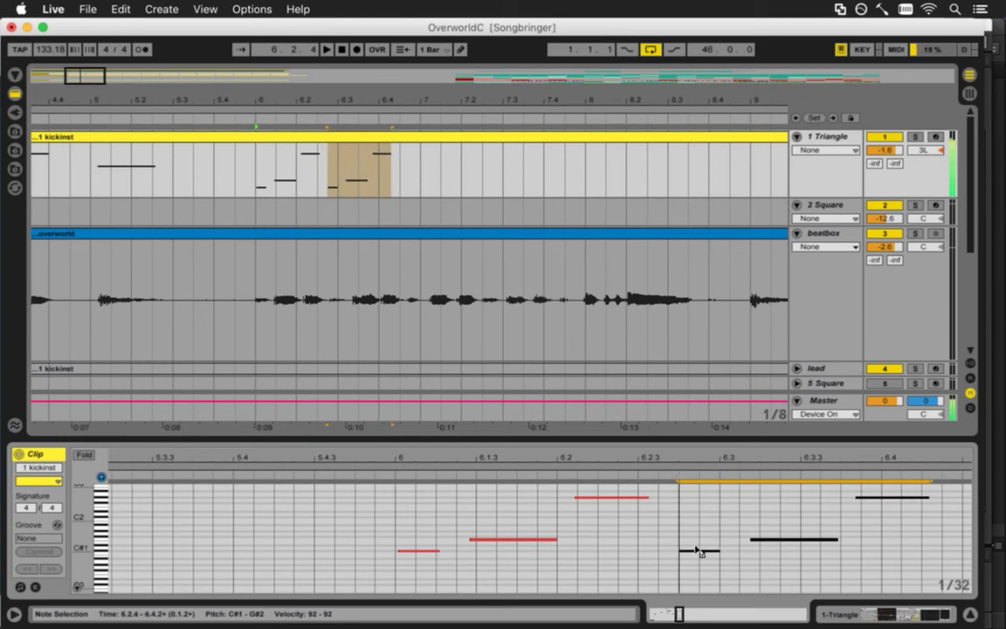
Lower the velocity of the C#1 note at 6.1.1 to about 78 and reduce the velocity of the C#1 note at 6.2.4
{"action": "left_click_drag", "start_coordinate": [697, 482], "coordinate": [487, 463]}
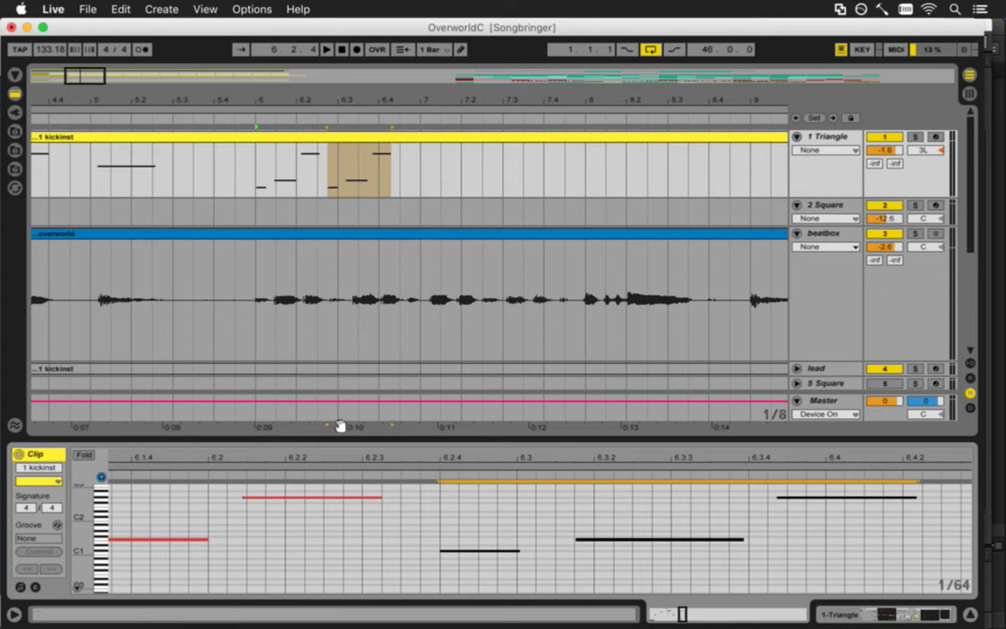
{"action": "left_click_drag", "start_coordinate": [130, 458], "coordinate": [355, 457]}
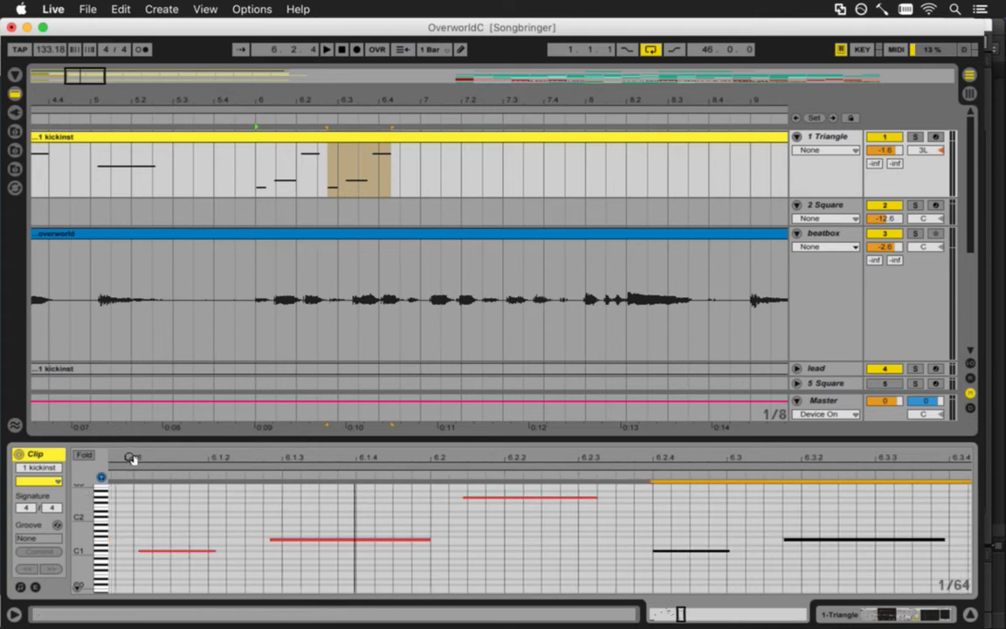
{"action": "left_click", "coordinate": [193, 554]}
{"action": "left_click_drag", "start_coordinate": [194, 557], "coordinate": [194, 556]}
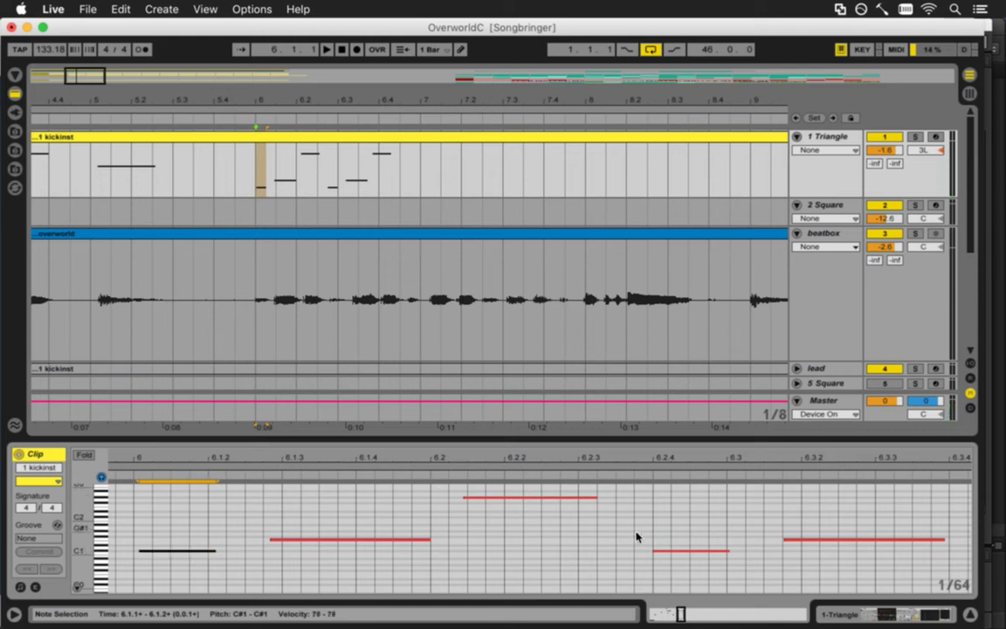
{"action": "left_click", "coordinate": [694, 552]}
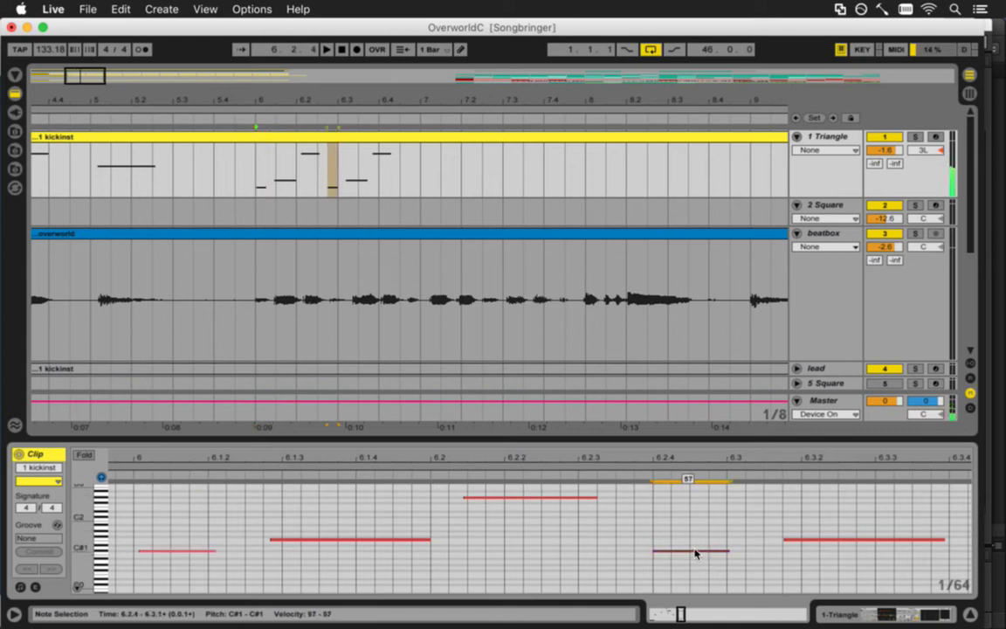
{"action": "left_click_drag", "start_coordinate": [696, 553], "coordinate": [696, 552]}
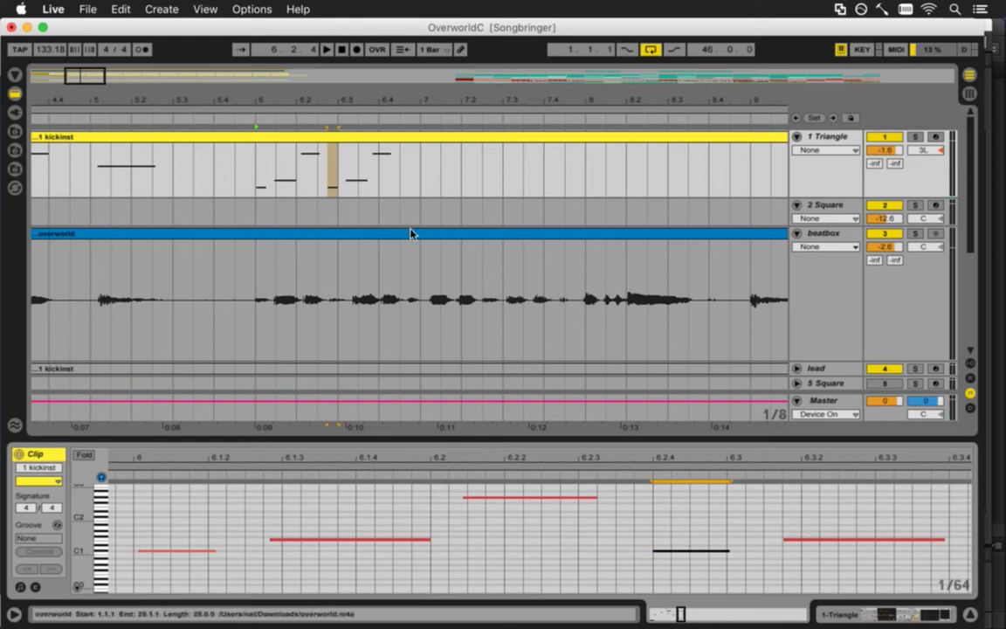
{"action": "left_click_drag", "start_coordinate": [332, 115], "coordinate": [330, 110]}
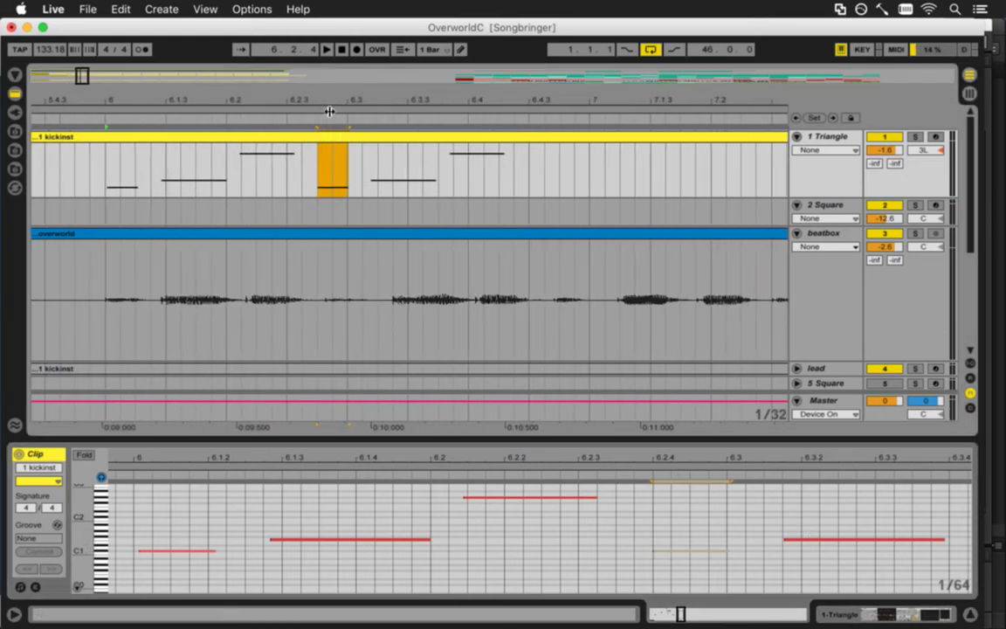
Shift the second C#1 note in bar 6 slightly later so it starts just after 6.2.4
{"action": "left_click_drag", "start_coordinate": [736, 456], "coordinate": [729, 460]}
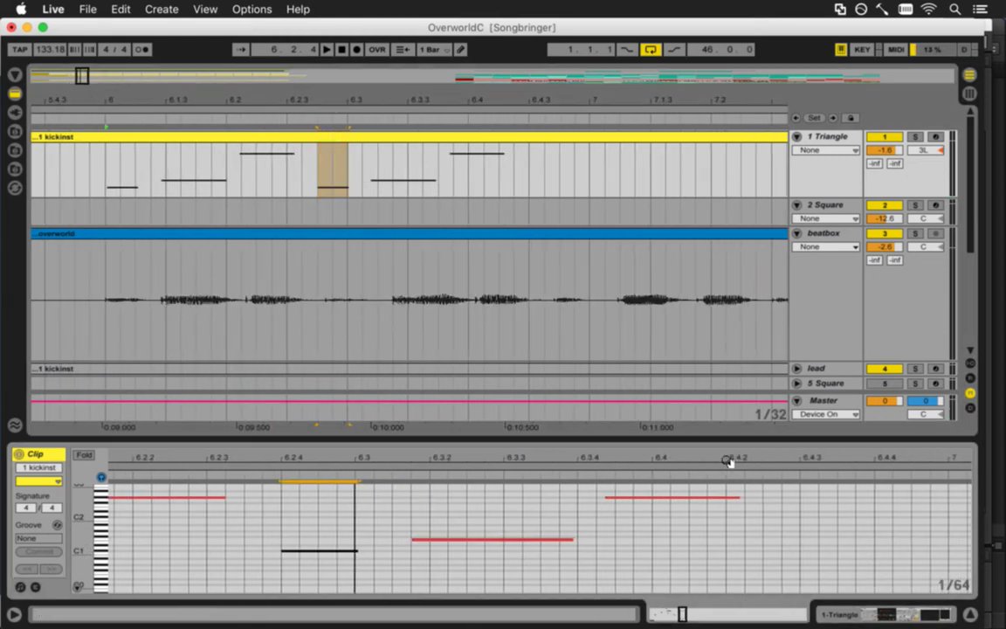
{"action": "left_click", "coordinate": [287, 523]}
{"action": "left_click_drag", "start_coordinate": [267, 553], "coordinate": [291, 551]}
{"action": "left_click", "coordinate": [346, 551]}
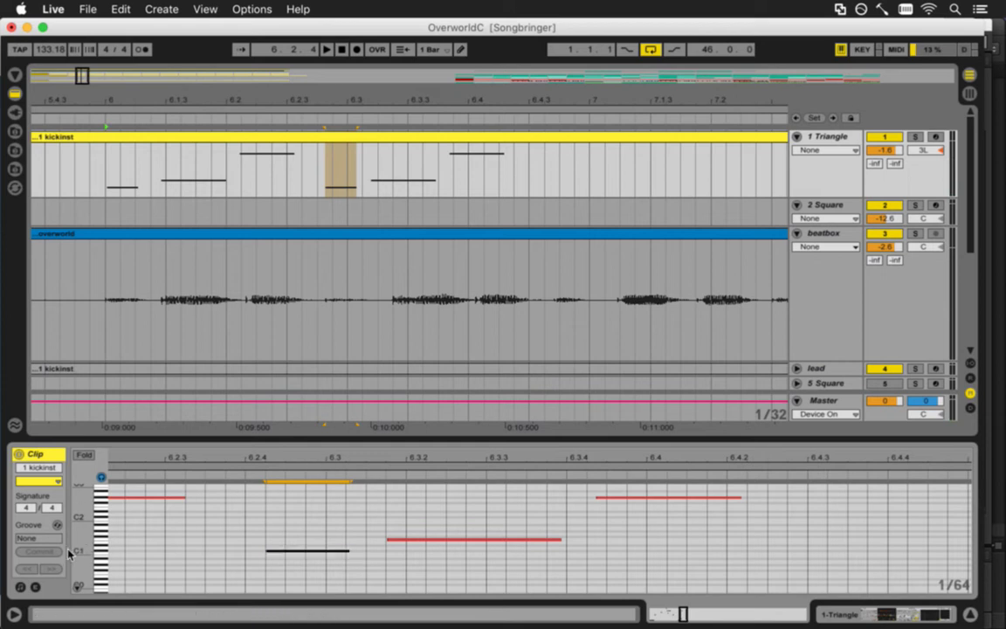
Lengthen the second C#1 note in bar 6, move the following F1 note to about 6.3.2 and extend its end past 6.3.4
{"action": "left_click_drag", "start_coordinate": [92, 539], "coordinate": [98, 530]}
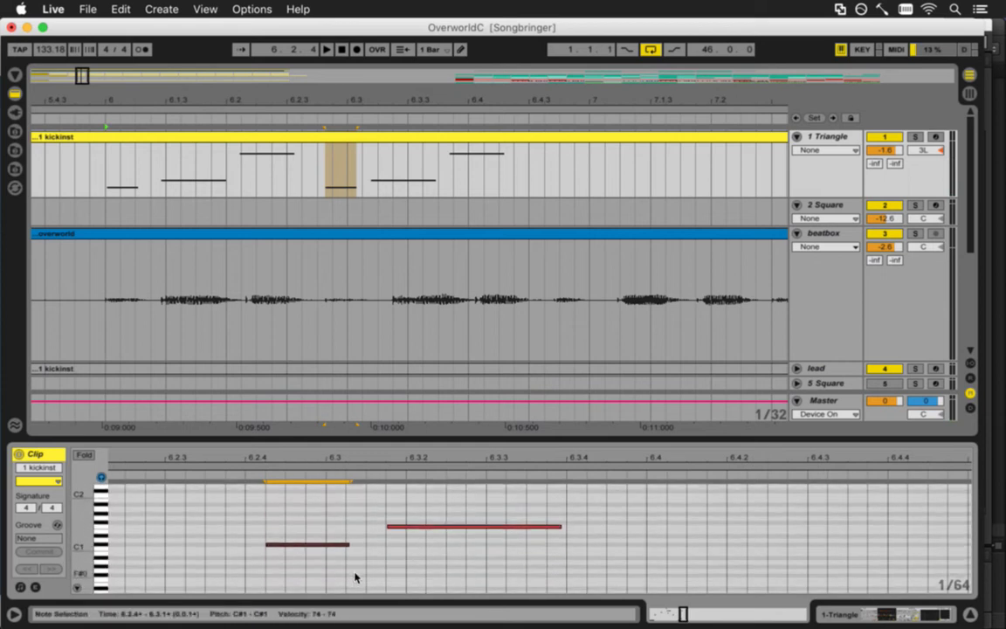
{"action": "left_click_drag", "start_coordinate": [349, 549], "coordinate": [467, 532]}
{"action": "left_click_drag", "start_coordinate": [618, 528], "coordinate": [635, 530]}
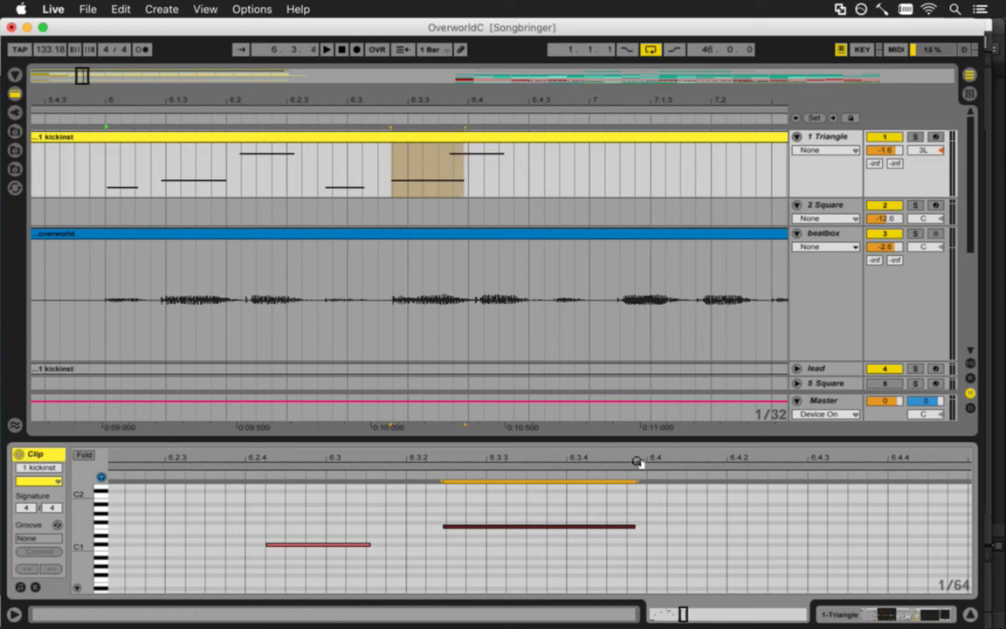
Move the second G#2 note in bar 6 later to 6.4.1, matching the beatbox waveform, and save the set
{"action": "left_click_drag", "start_coordinate": [636, 460], "coordinate": [535, 458]}
{"action": "scroll", "coordinate": [85, 519], "scroll_direction": "up", "scroll_amount": 2}
{"action": "scroll", "coordinate": [85, 519], "scroll_direction": "up", "scroll_amount": 3}
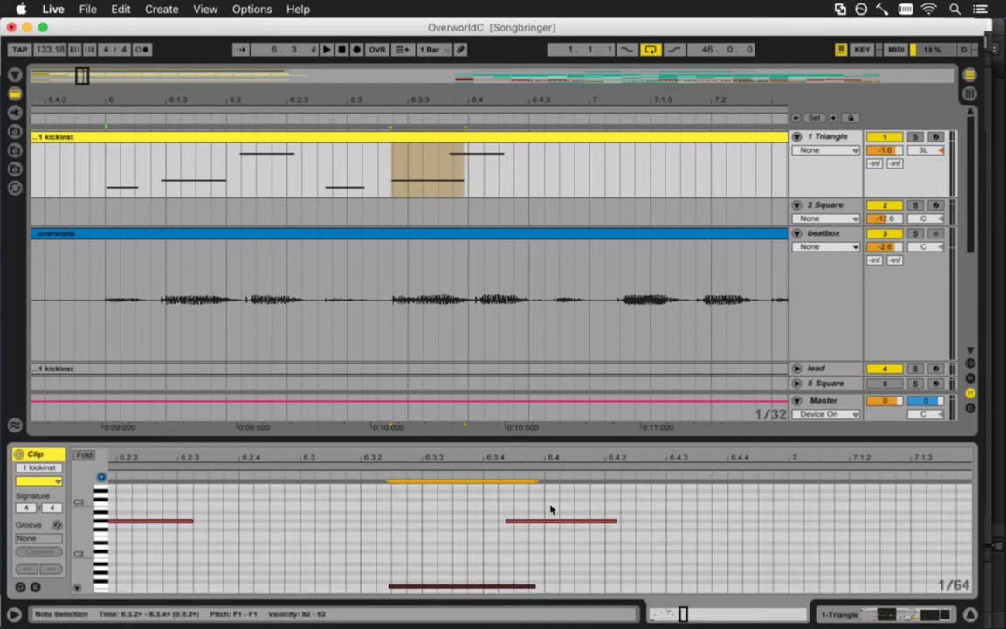
{"action": "left_click_drag", "start_coordinate": [534, 524], "coordinate": [581, 525]}
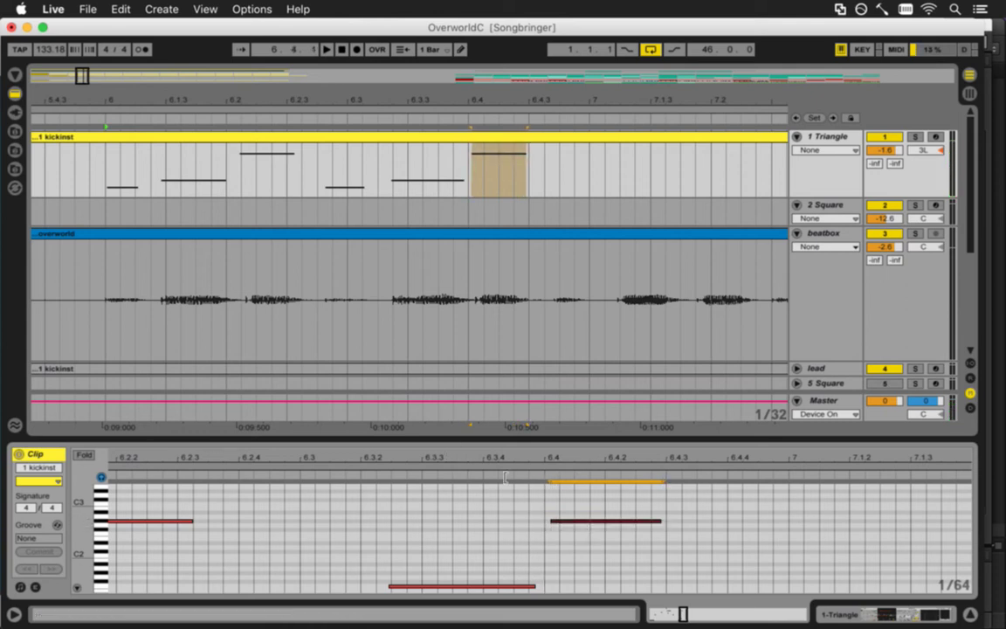
{"action": "left_click_drag", "start_coordinate": [548, 464], "coordinate": [535, 455]}
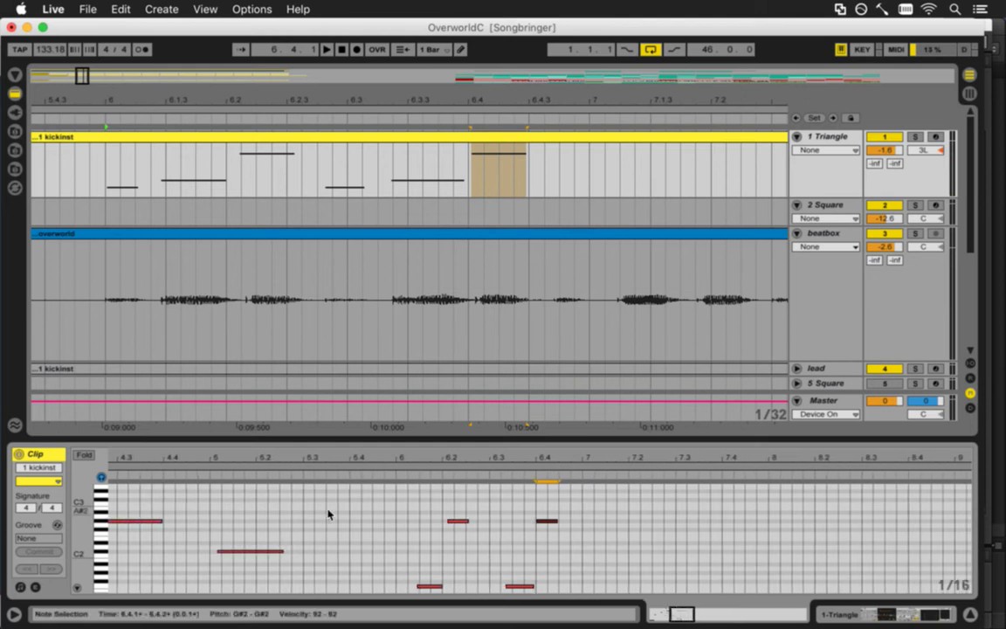
{"action": "key", "text": "super+s"}
{"action": "left_click_drag", "start_coordinate": [166, 457], "coordinate": [166, 456]}
{"action": "left_click_drag", "start_coordinate": [193, 491], "coordinate": [236, 543]}
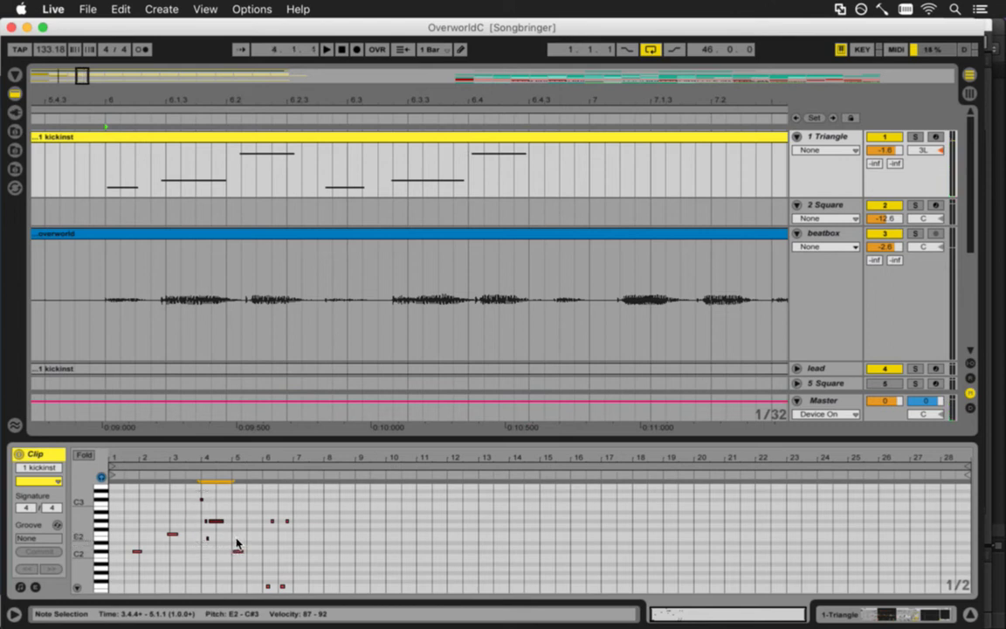
{"action": "left_click_drag", "start_coordinate": [85, 548], "coordinate": [85, 547]}
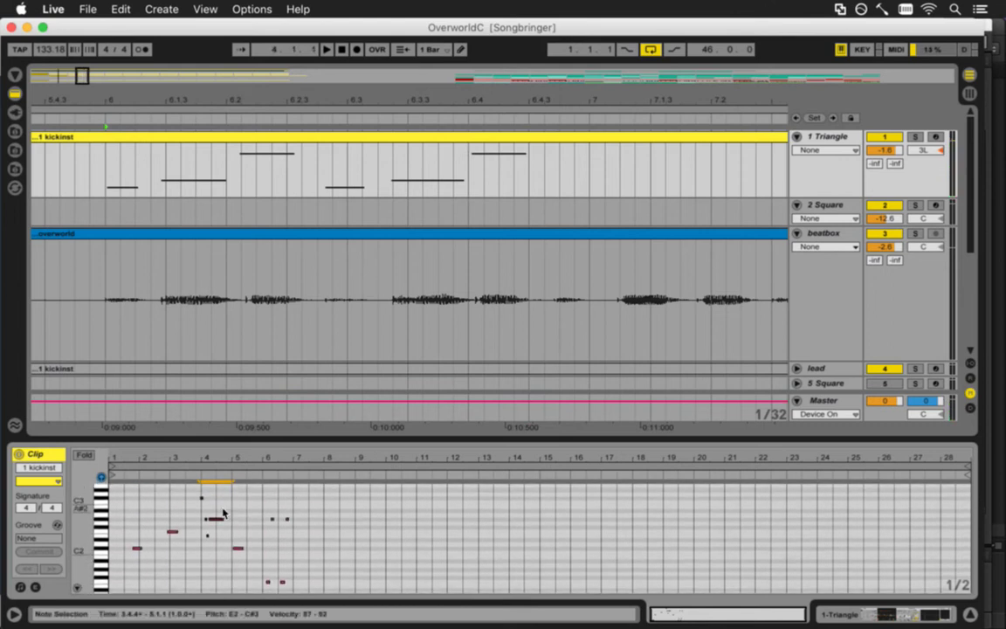
{"action": "left_click_drag", "start_coordinate": [198, 494], "coordinate": [241, 560]}
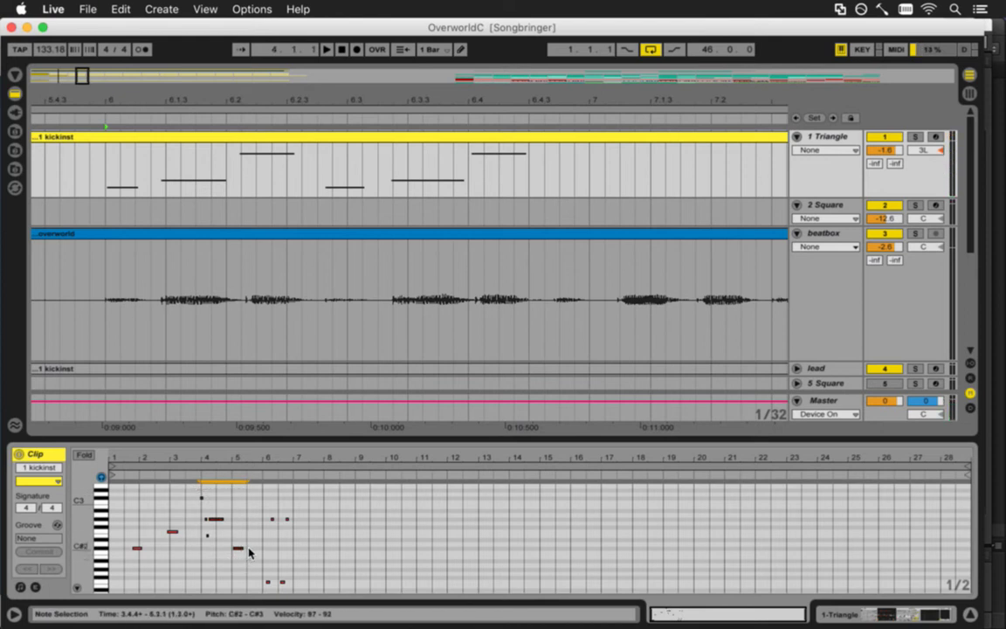
{"action": "left_click_drag", "start_coordinate": [194, 492], "coordinate": [114, 500]}
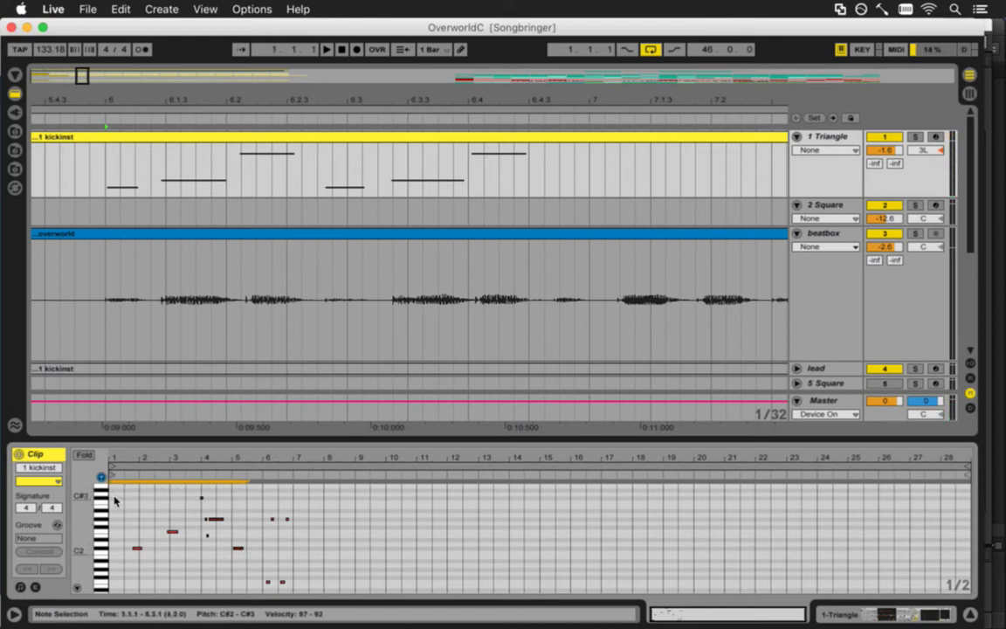
Listen to the beatbox recording from bar 9 and from bar 13 to locate where the bar 4 phrase returns
{"action": "left_click_drag", "start_coordinate": [234, 105], "coordinate": [254, 92]}
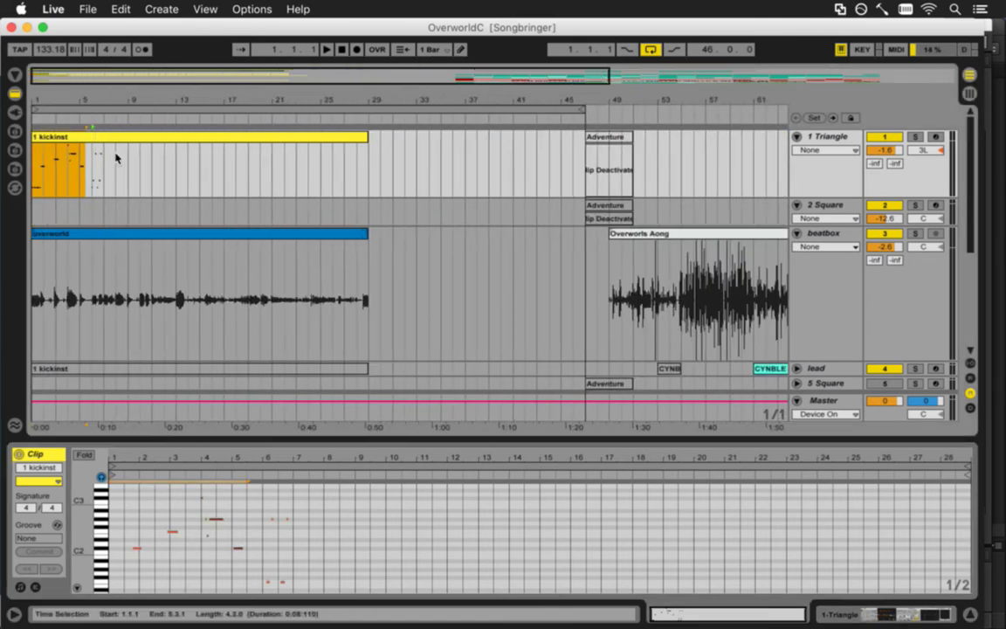
{"action": "left_click", "coordinate": [141, 281]}
{"action": "key", "text": "space"}
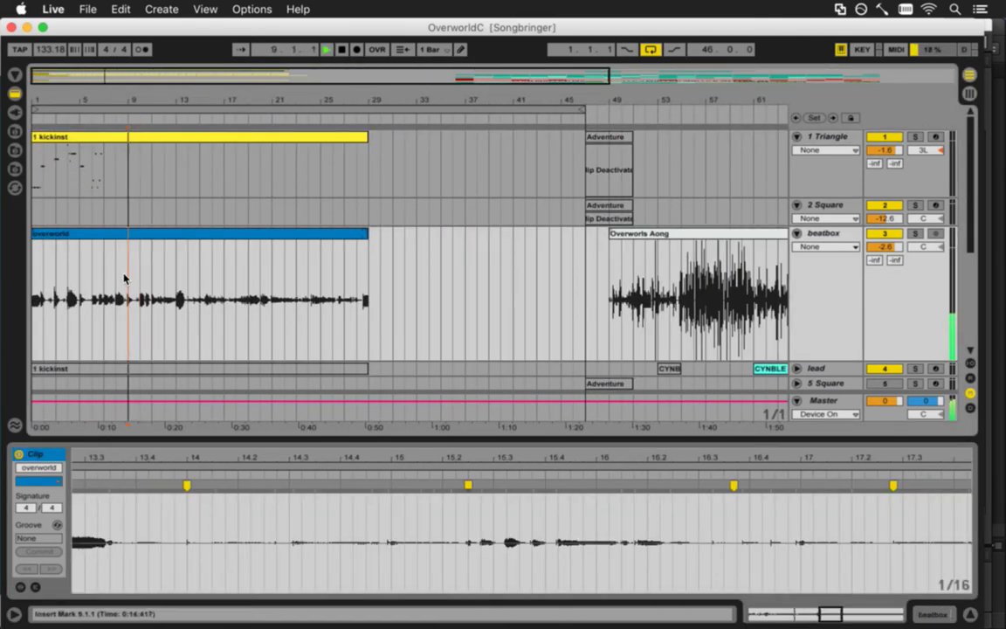
{"action": "left_click", "coordinate": [178, 281]}
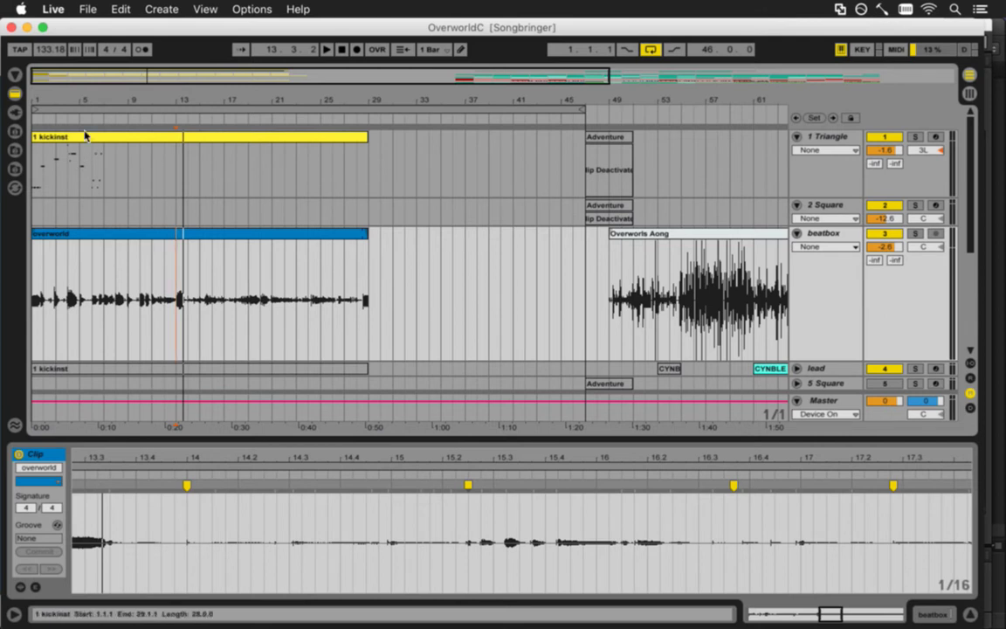
{"action": "left_click", "coordinate": [123, 161]}
{"action": "left_click_drag", "start_coordinate": [236, 496], "coordinate": [197, 546]}
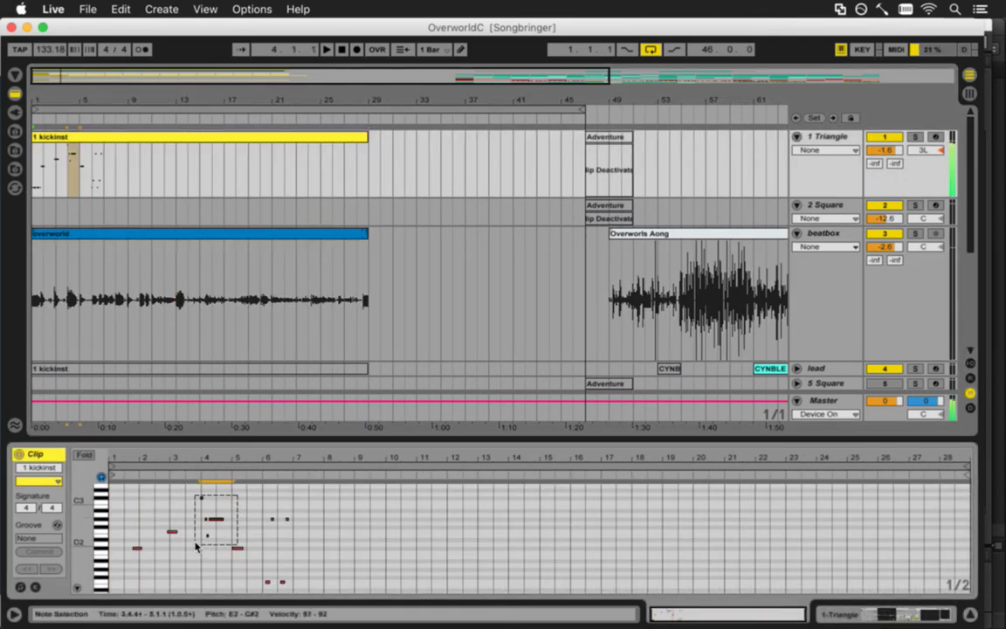
{"action": "left_click", "coordinate": [179, 276]}
{"action": "key", "text": "space"}
{"action": "key", "text": "space"}
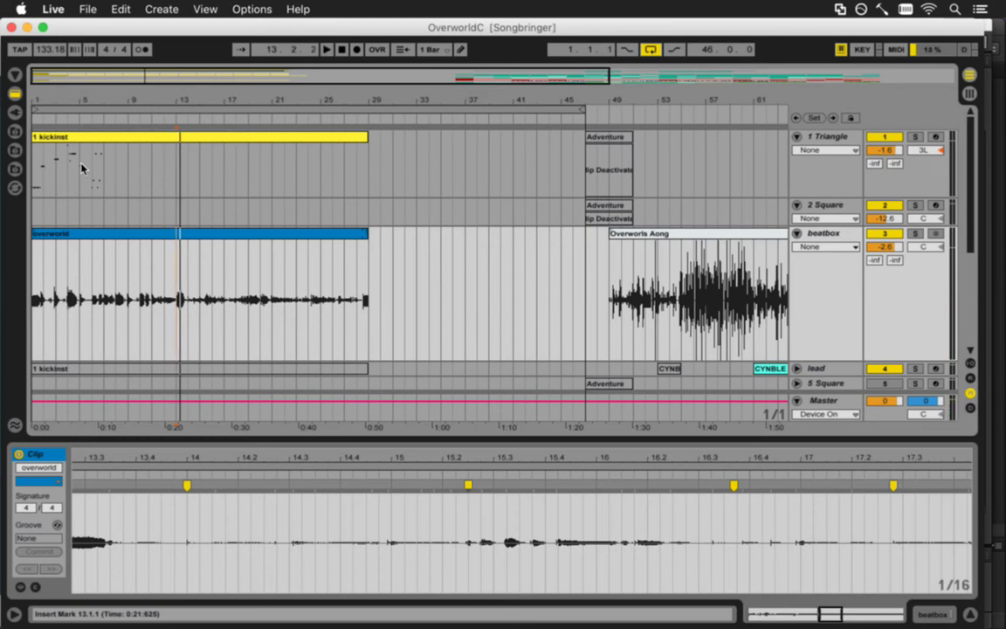
Copy the Triangle clip's notes from 3.4.4 to 5.3.1, C#2 to C#3, and paste them at bar 13
{"action": "left_click", "coordinate": [70, 162]}
{"action": "left_click_drag", "start_coordinate": [187, 487], "coordinate": [230, 534]}
{"action": "left_click_drag", "start_coordinate": [246, 496], "coordinate": [202, 569]}
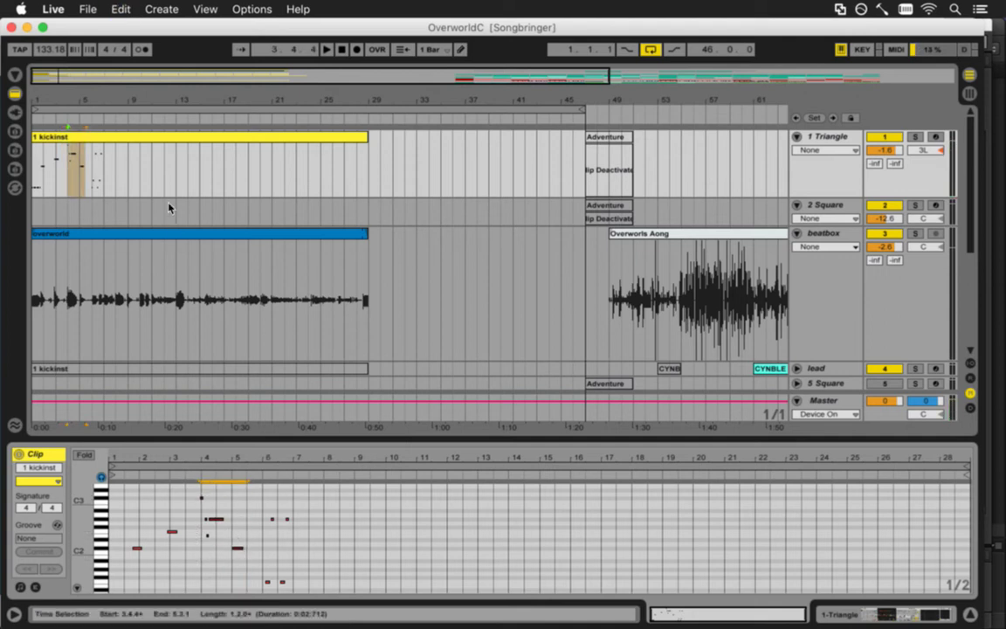
{"action": "left_click", "coordinate": [179, 138]}
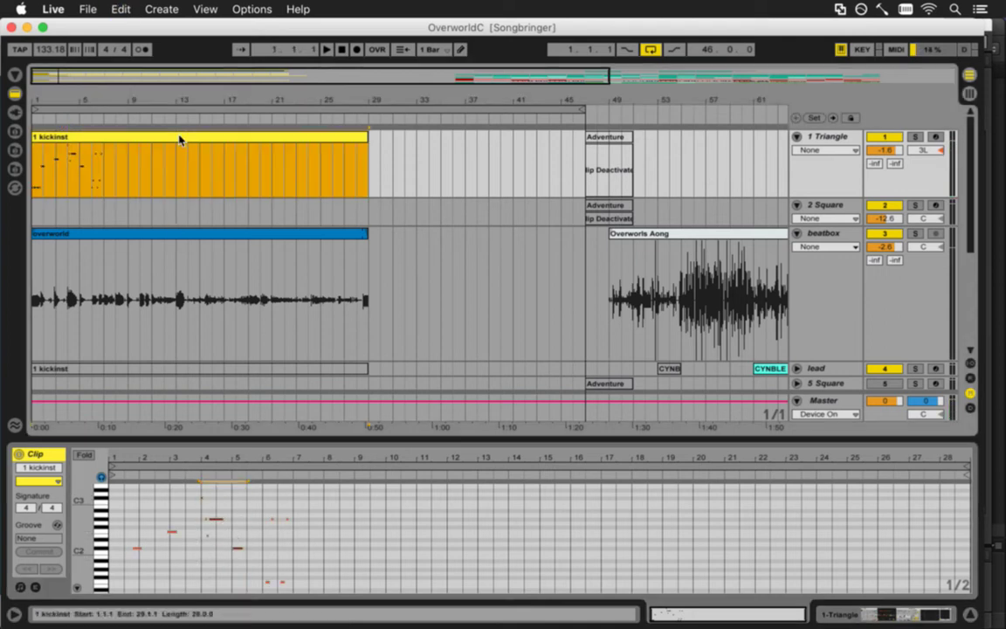
{"action": "left_click", "coordinate": [481, 526]}
{"action": "key", "text": "super+v"}
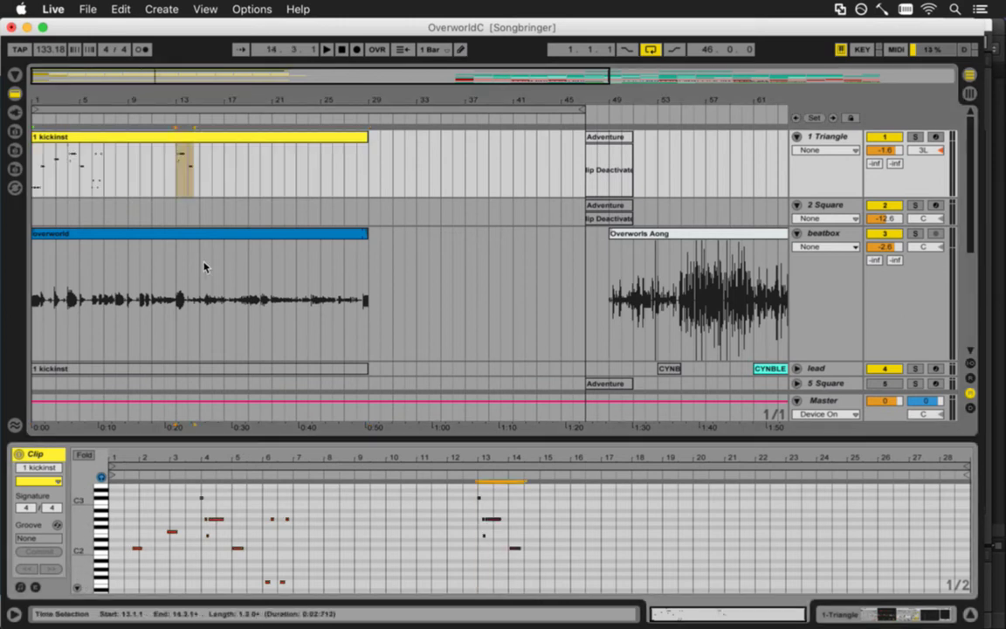
Play back the copied phrase from bar 13 and raise its opening C#3 note an octave to C#4
{"action": "left_click", "coordinate": [179, 178]}
{"action": "key", "text": "space"}
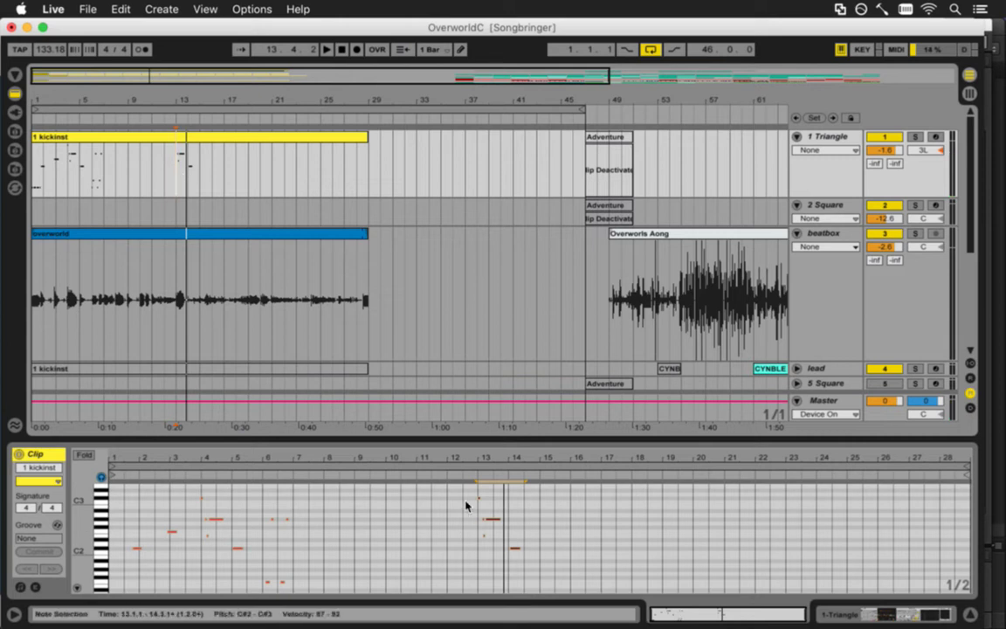
{"action": "left_click_drag", "start_coordinate": [481, 460], "coordinate": [466, 467]}
{"action": "left_click_drag", "start_coordinate": [92, 513], "coordinate": [94, 514]}
{"action": "left_click", "coordinate": [423, 557]}
{"action": "left_click_drag", "start_coordinate": [422, 556], "coordinate": [427, 507]}
{"action": "key", "text": "space"}
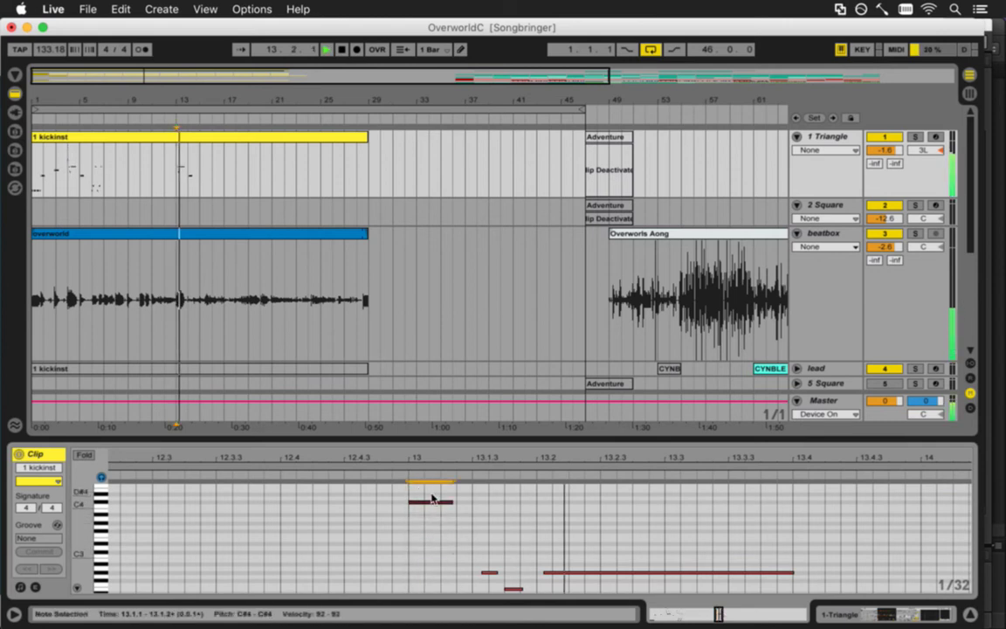
Raise the long G#2 note at 13.2.1 an octave to G#3 and play back the phrase
{"action": "left_click_drag", "start_coordinate": [568, 574], "coordinate": [552, 523]}
{"action": "key", "text": "space"}
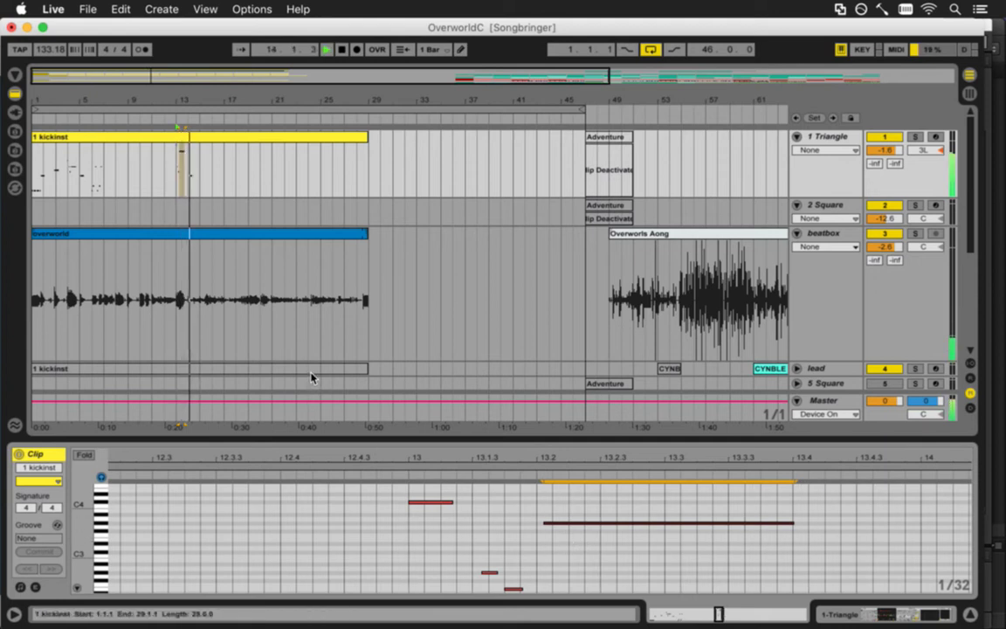
{"action": "key", "text": "space"}
{"action": "key", "text": "space"}
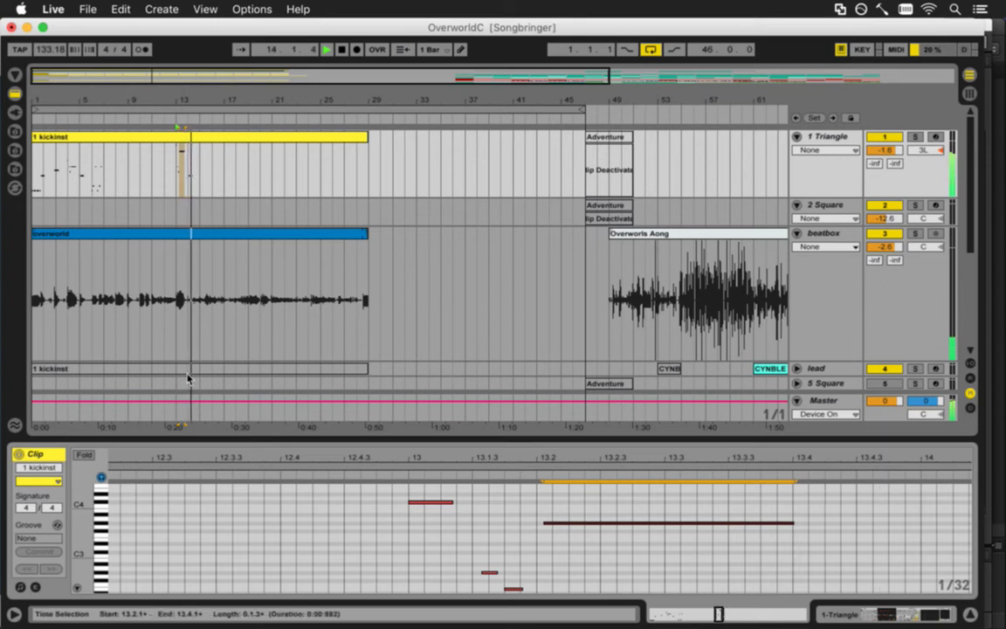
{"action": "key", "text": "space"}
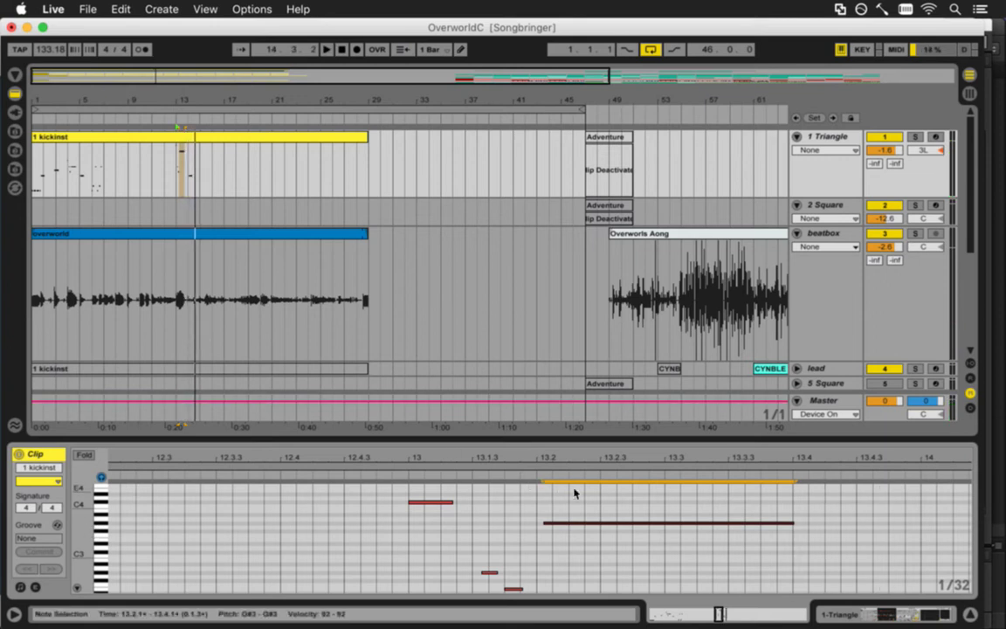
Mute the beatbox track and play back the Triangle melody from bar 1
{"action": "left_click", "coordinate": [35, 169]}
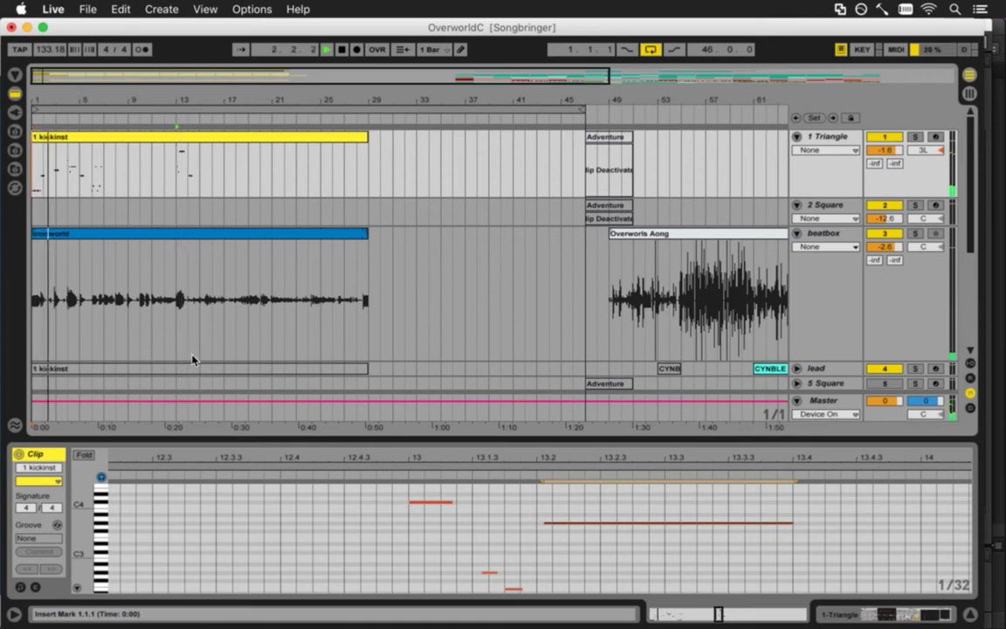
{"action": "key", "text": "space"}
{"action": "left_click_drag", "start_coordinate": [115, 461], "coordinate": [568, 432]}
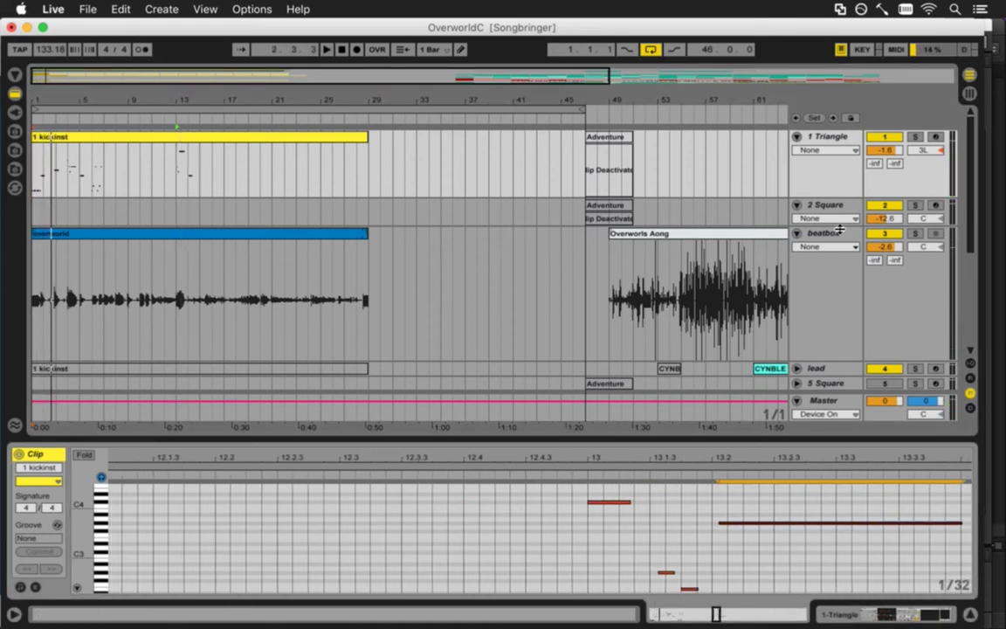
{"action": "left_click", "coordinate": [882, 234]}
{"action": "key", "text": "space"}
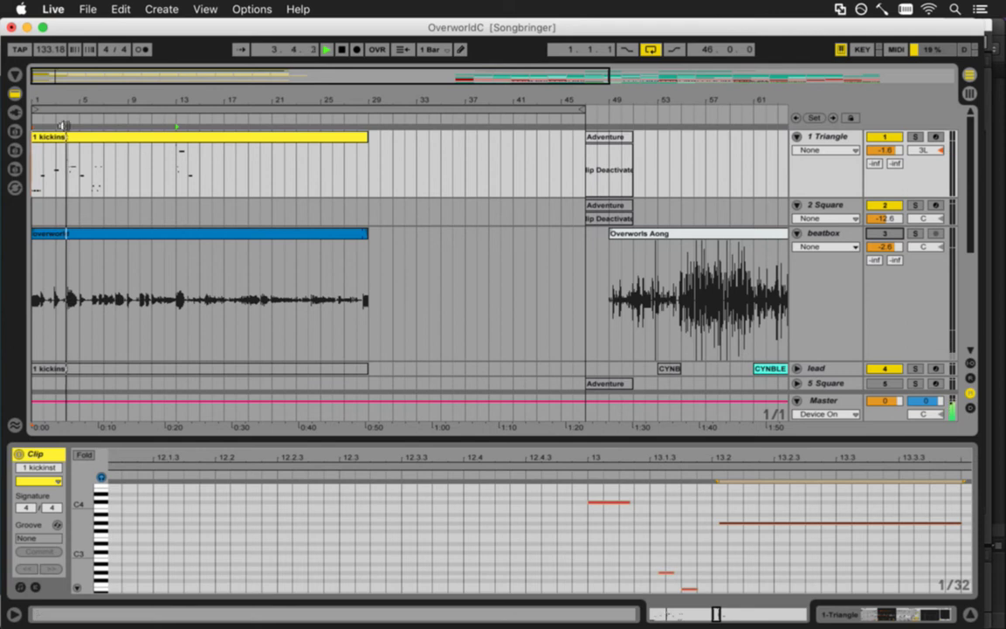
{"action": "left_click_drag", "start_coordinate": [36, 101], "coordinate": [76, 179]}
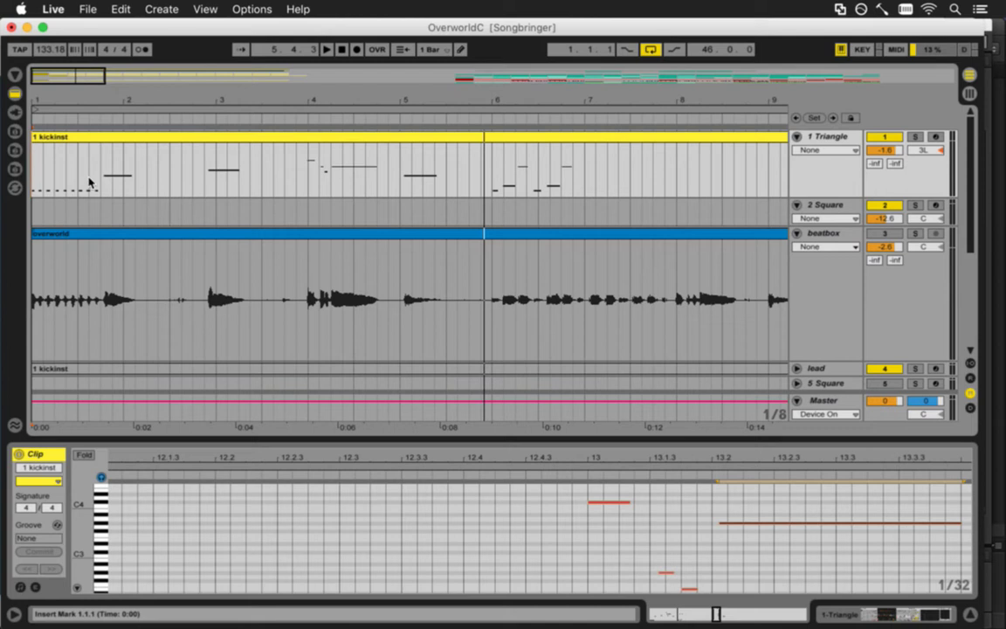
Select the whole kickinst clip on the Triangle track and save the set
{"action": "left_click", "coordinate": [128, 138]}
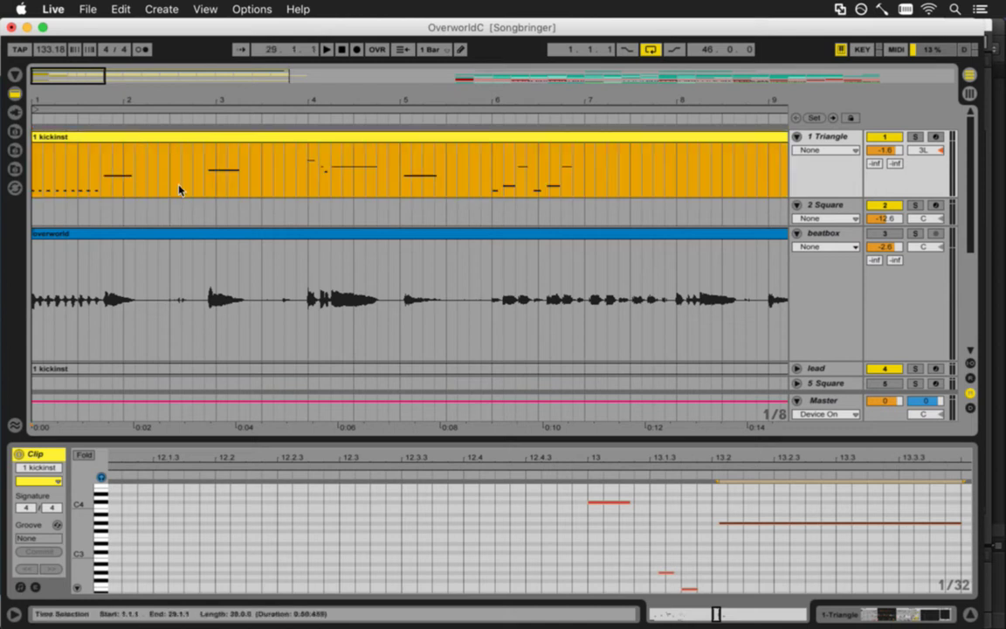
{"action": "key", "text": "shift+Tab"}
{"action": "key", "text": "shift+Tab"}
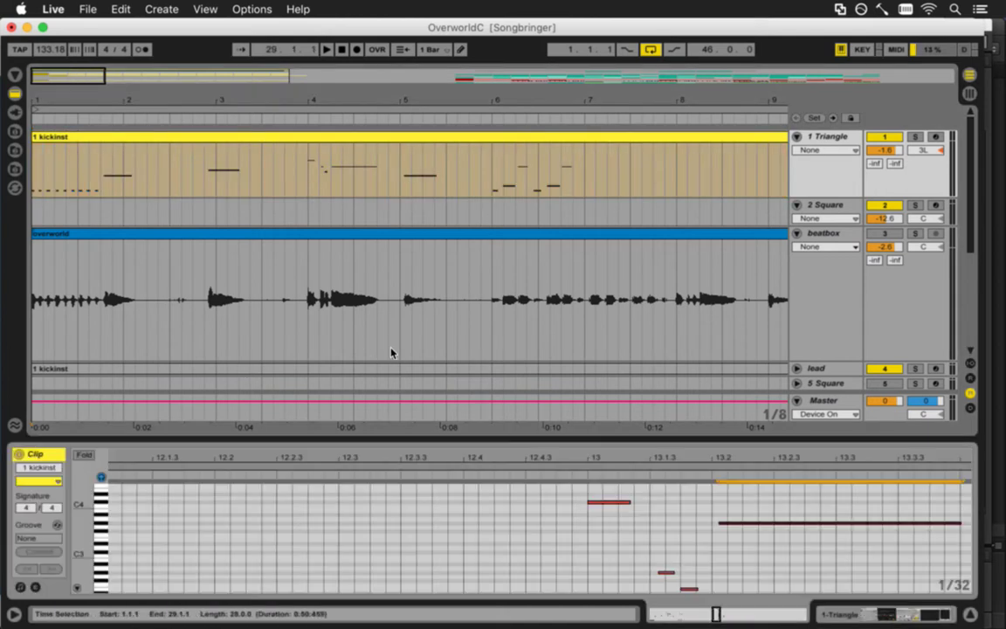
{"action": "key", "text": "super+s"}
Collapse the beatbox track to reveal the drum and bass tracks, and play back the arrangement from bar 1
{"action": "left_click", "coordinate": [795, 233]}
{"action": "left_click_drag", "start_coordinate": [38, 96], "coordinate": [38, 98]}
{"action": "left_click_drag", "start_coordinate": [144, 456], "coordinate": [146, 457]}
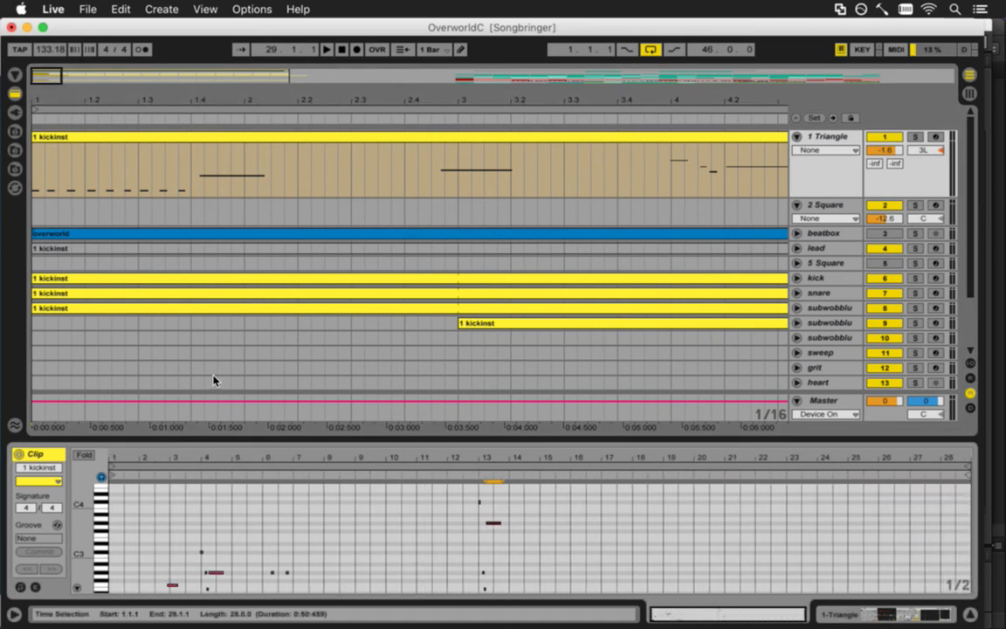
{"action": "key", "text": "space"}
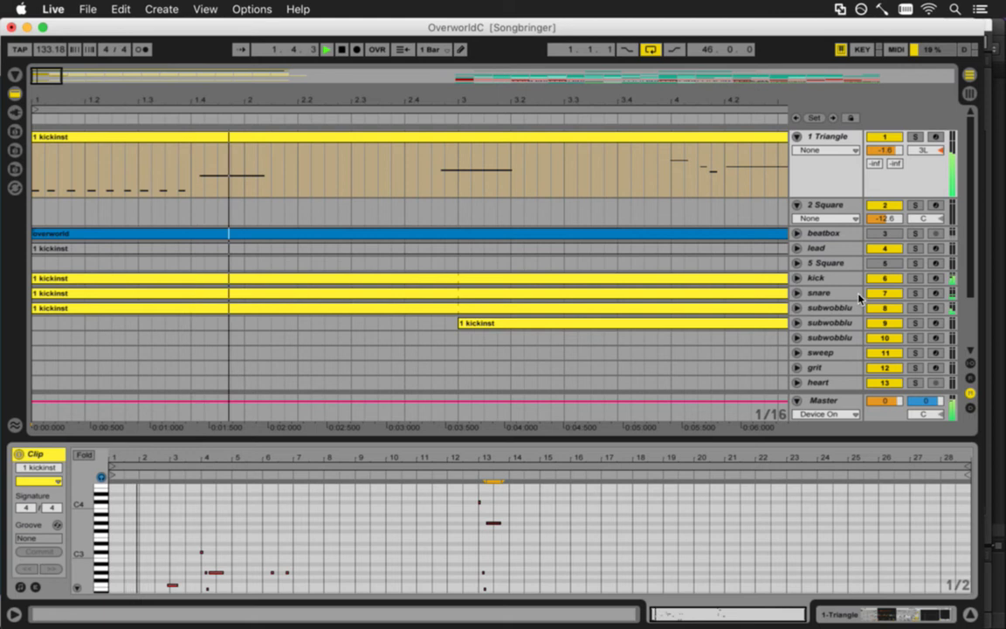
{"action": "key", "text": "space"}
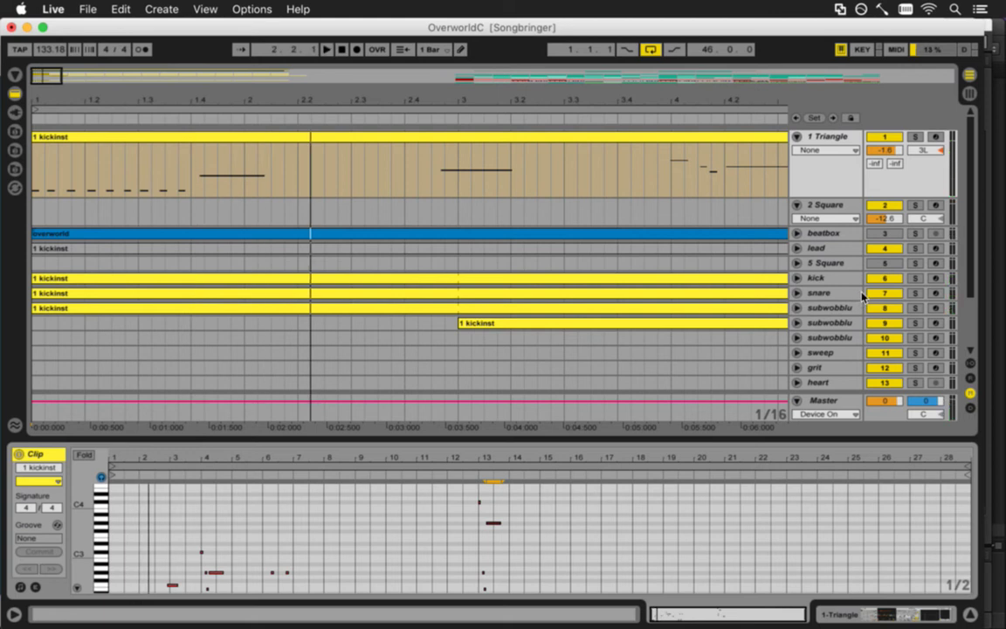
Shift the long C#2 and F2 notes in the opening bars earlier so the C#2 note starts at about 1.3.4
{"action": "left_click_drag", "start_coordinate": [116, 458], "coordinate": [116, 456]}
{"action": "left_click_drag", "start_coordinate": [81, 549], "coordinate": [81, 506]}
{"action": "scroll", "coordinate": [80, 504], "scroll_direction": "up", "scroll_amount": 4}
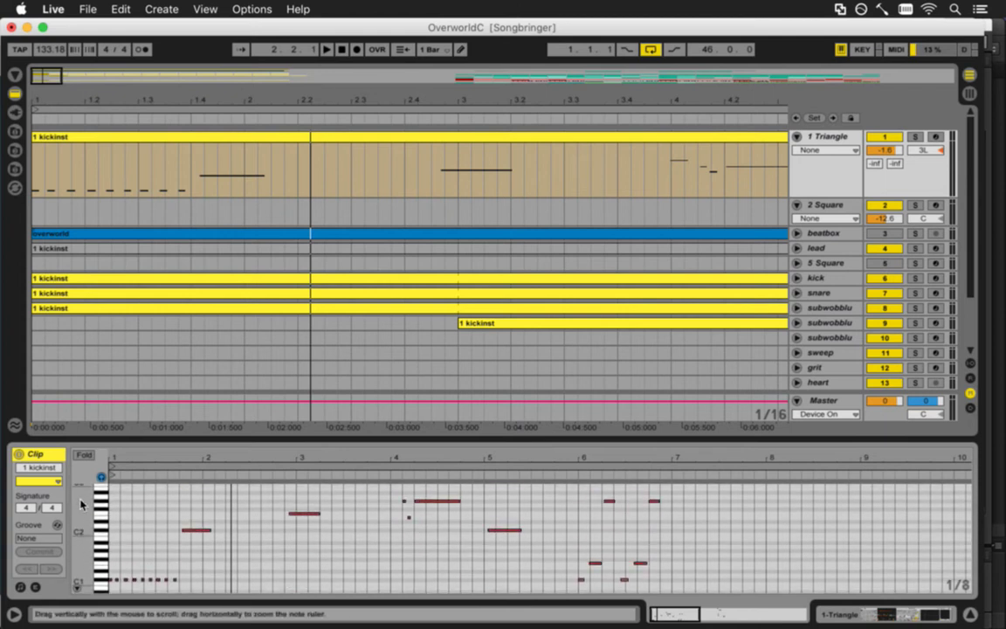
{"action": "scroll", "coordinate": [80, 504], "scroll_direction": "down", "scroll_amount": 2}
{"action": "scroll", "coordinate": [81, 504], "scroll_direction": "up", "scroll_amount": 2}
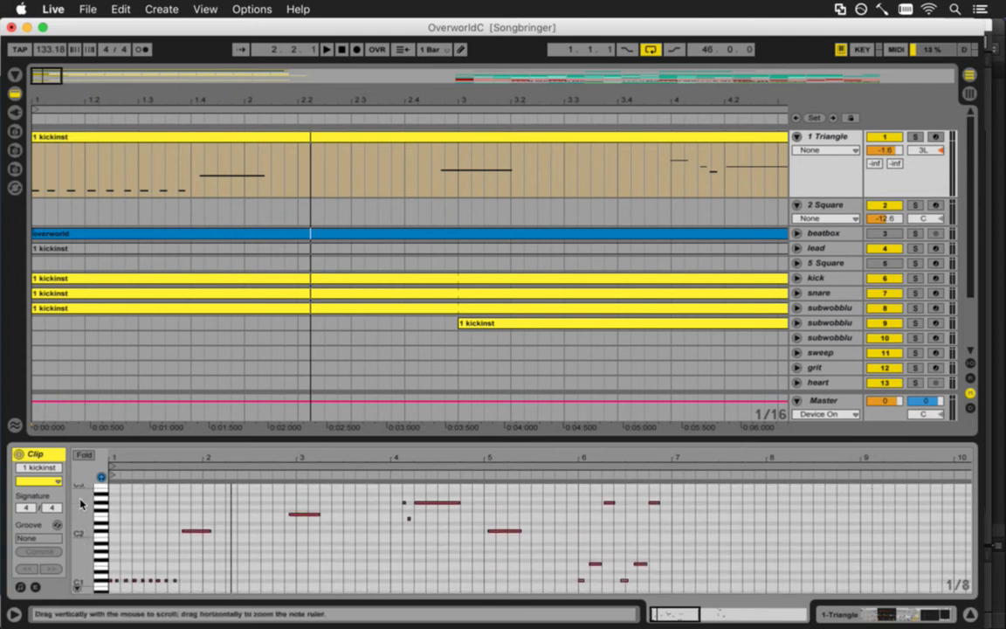
{"action": "left_click_drag", "start_coordinate": [179, 504], "coordinate": [323, 498]}
{"action": "left_click_drag", "start_coordinate": [138, 459], "coordinate": [136, 459]}
Delete the short C#1 note just before the long C#2 note and play back the opening
{"action": "left_click_drag", "start_coordinate": [258, 453], "coordinate": [279, 600]}
{"action": "key", "text": "Delete"}
{"action": "key", "text": "space"}
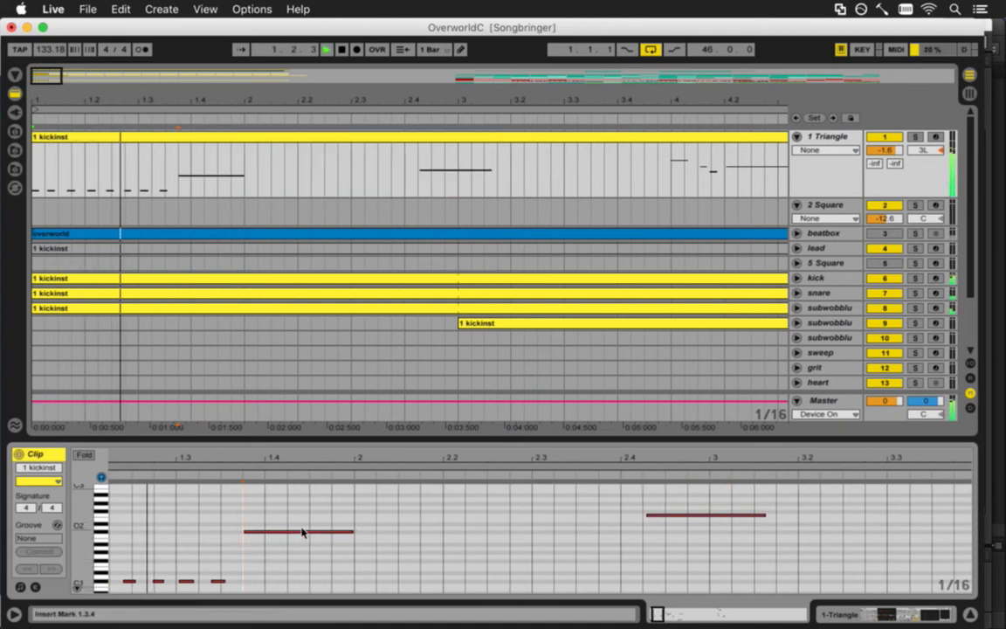
{"action": "key", "text": "space"}
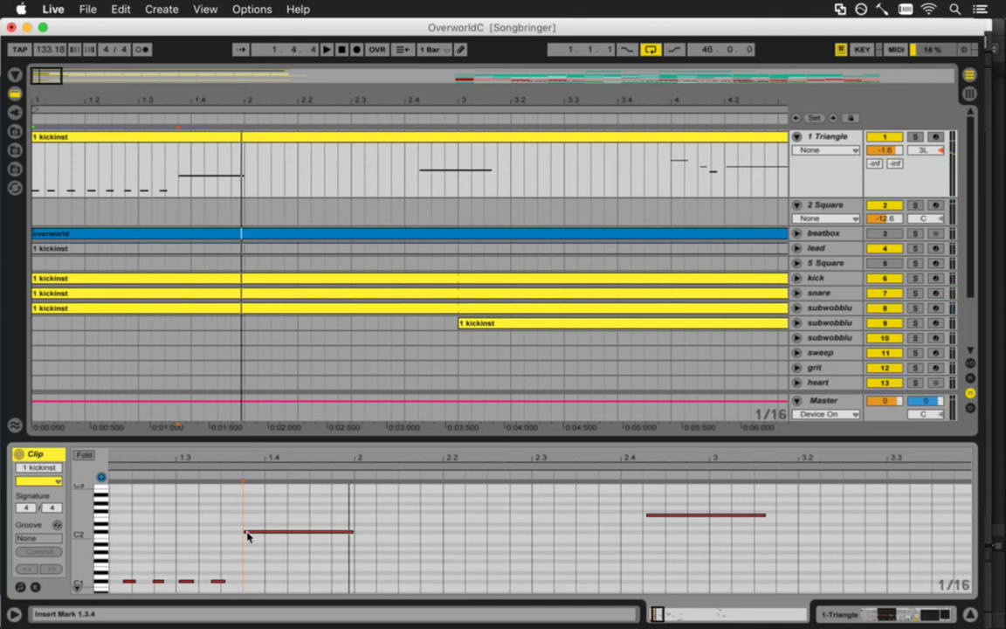
Move the long C#2 and F2 notes earlier to about 1.3.2, delete the last short C#1 note, and play back
{"action": "left_click_drag", "start_coordinate": [267, 552], "coordinate": [651, 499]}
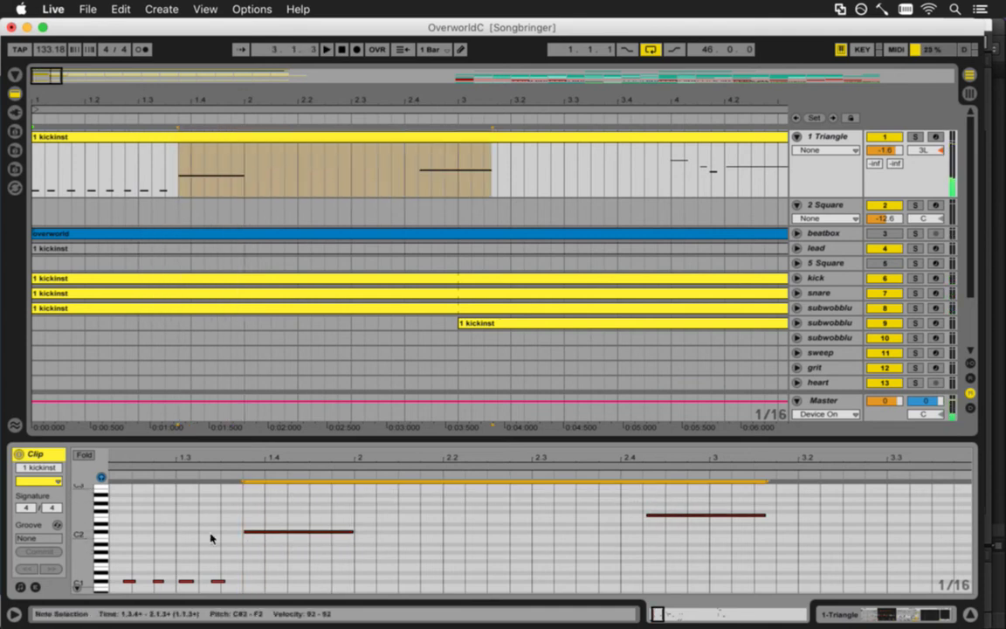
{"action": "left_click_drag", "start_coordinate": [264, 533], "coordinate": [218, 590]}
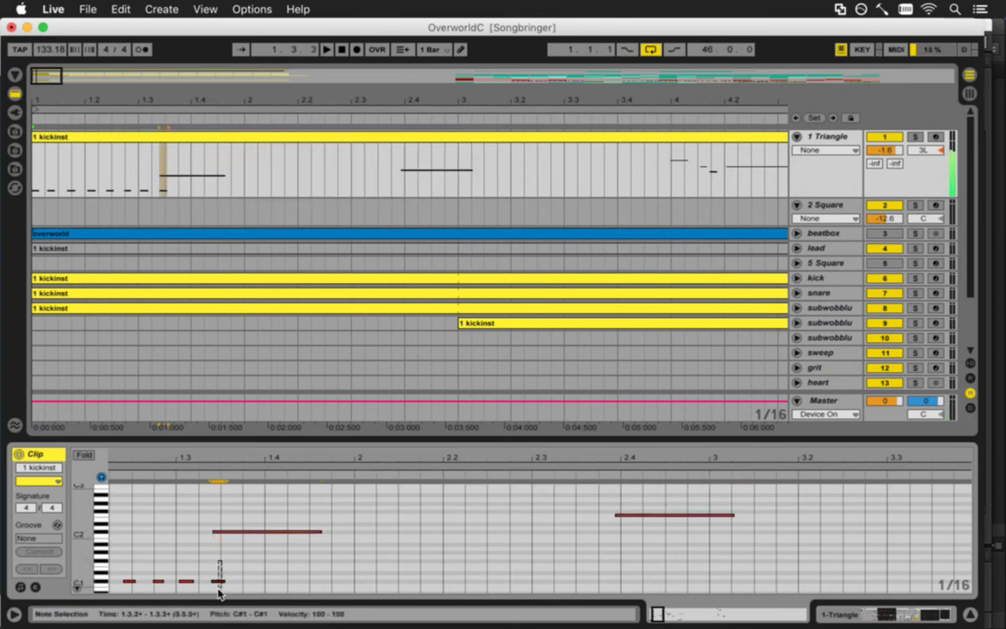
{"action": "key", "text": "Delete"}
{"action": "key", "text": "space"}
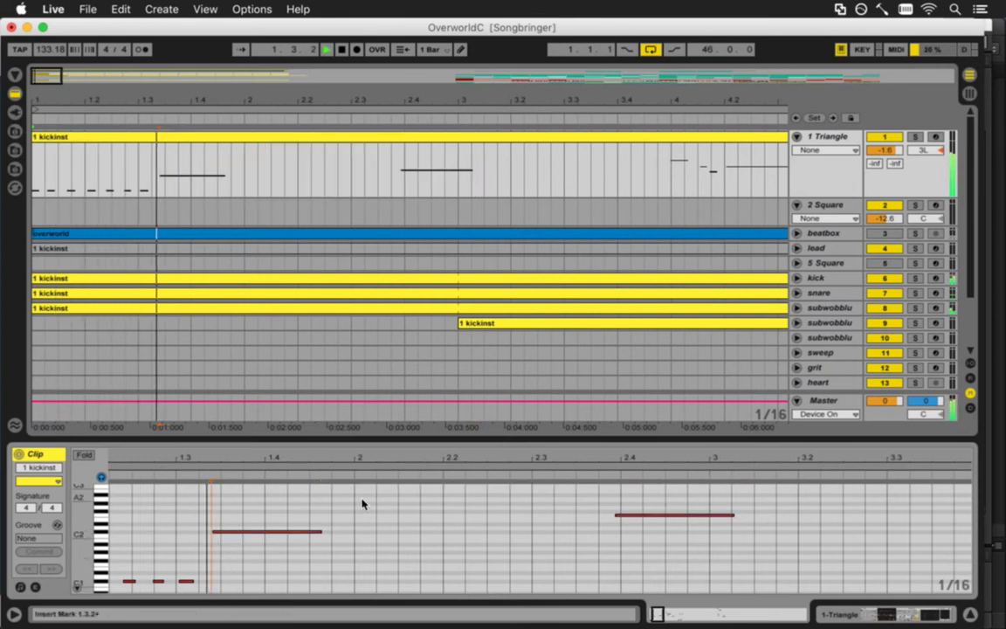
Move both long notes earlier so the C#2 starts at about 1.3.1, and delete the short C#1 note at 1.3.1
{"action": "left_click_drag", "start_coordinate": [224, 507], "coordinate": [645, 536]}
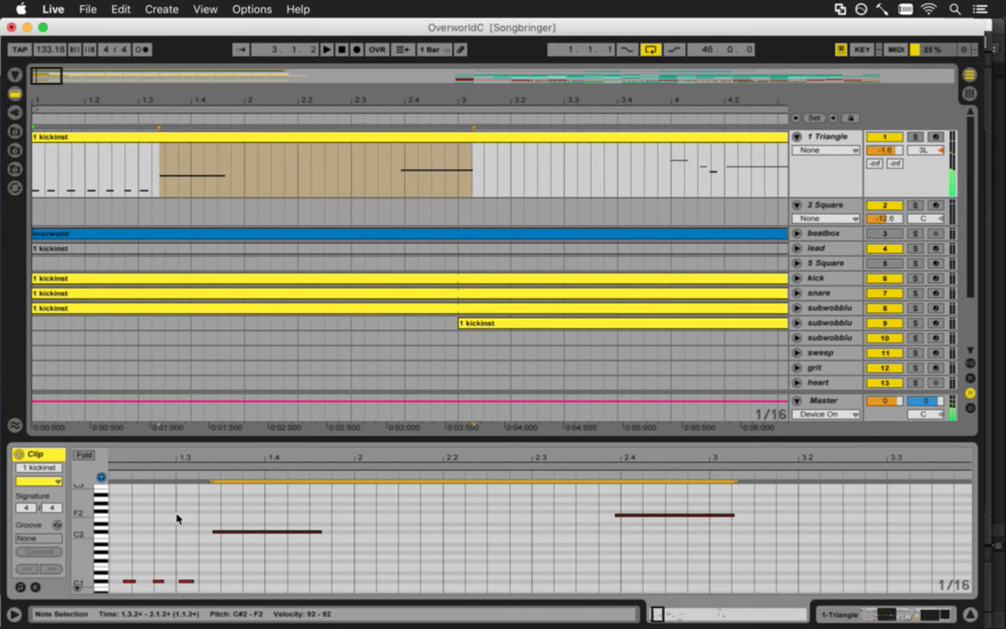
{"action": "left_click_drag", "start_coordinate": [240, 534], "coordinate": [249, 536]}
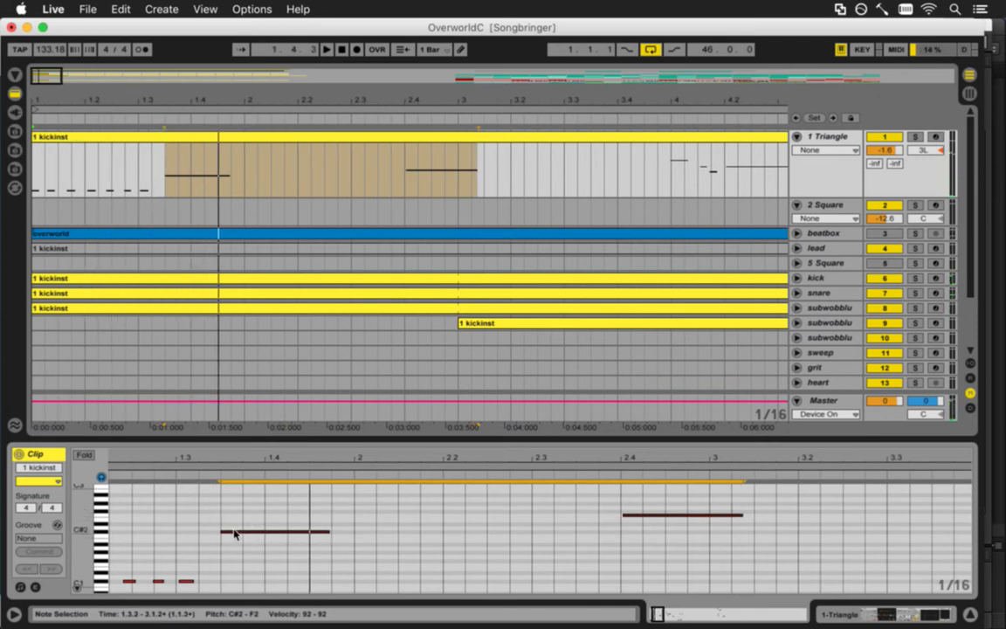
{"action": "left_click_drag", "start_coordinate": [234, 534], "coordinate": [194, 532]}
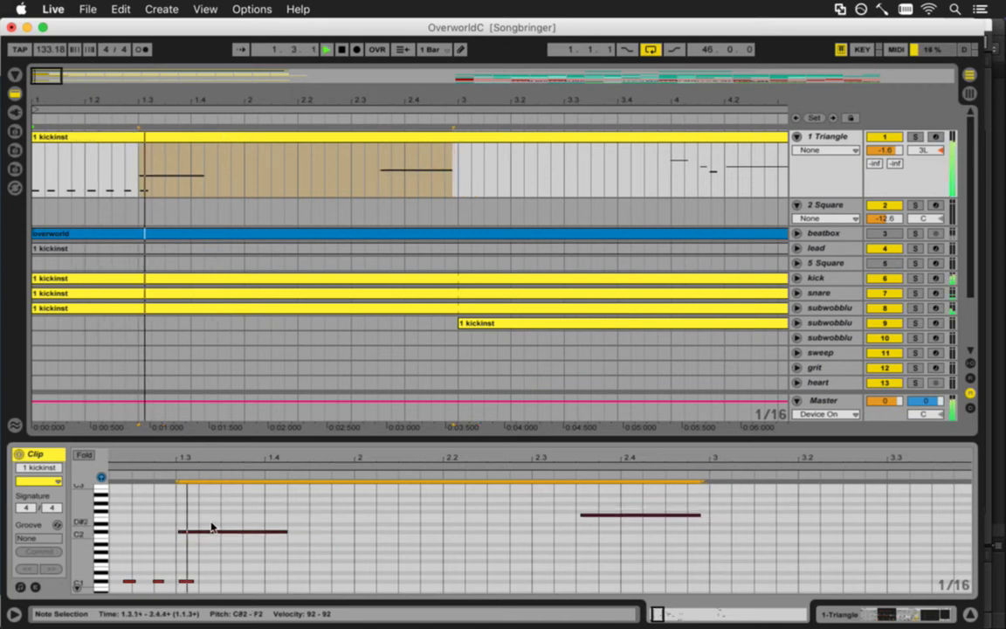
{"action": "left_click", "coordinate": [187, 581]}
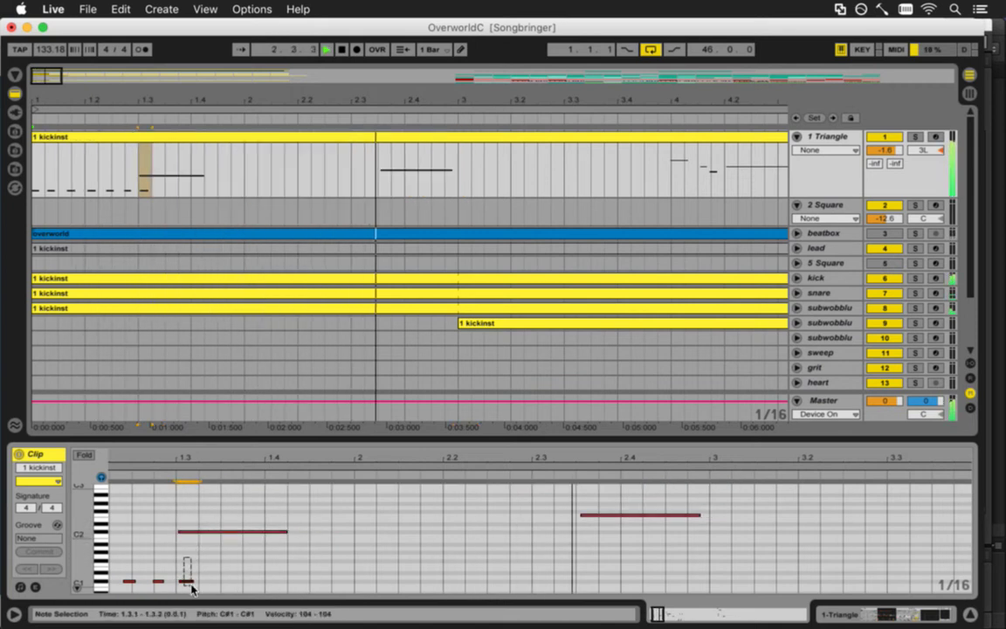
{"action": "key", "text": "Delete"}
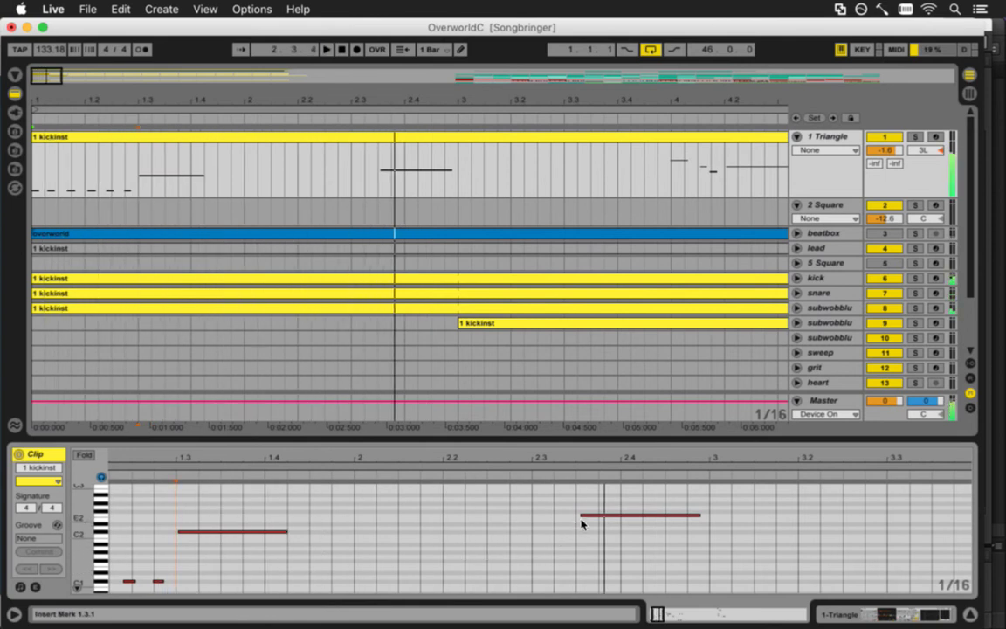
Move only the long F2 note earlier to about 2.3.1 and play back the phrase
{"action": "key", "text": "space"}
{"action": "left_click_drag", "start_coordinate": [591, 516], "coordinate": [545, 522]}
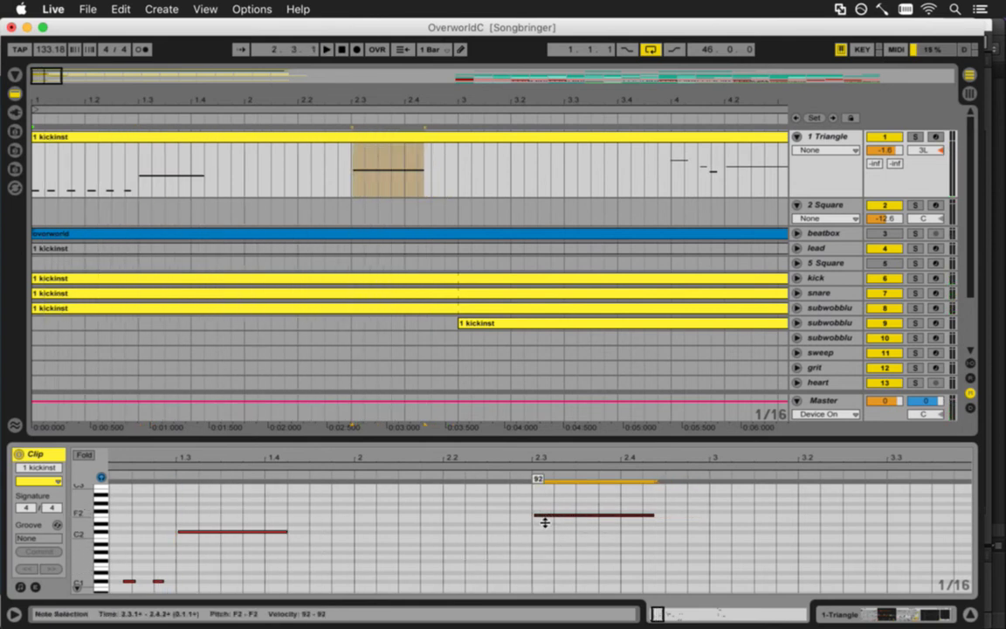
{"action": "key", "text": "space"}
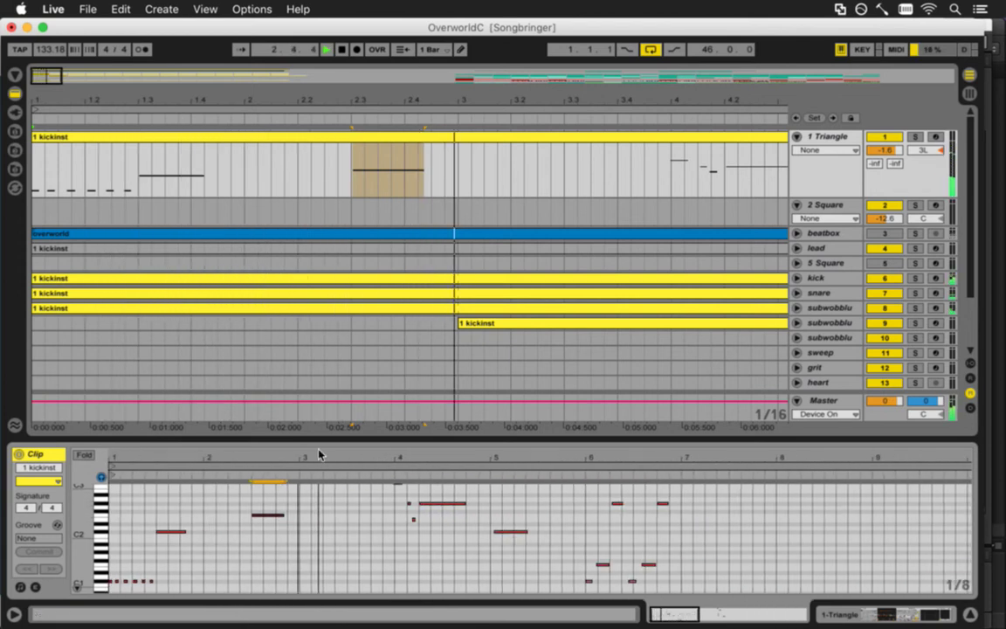
{"action": "key", "text": "space"}
Select the four-note E2 to C#3 phrase around bar 4 and move it earlier to start at about 3.2.4
{"action": "left_click_drag", "start_coordinate": [393, 458], "coordinate": [393, 434]}
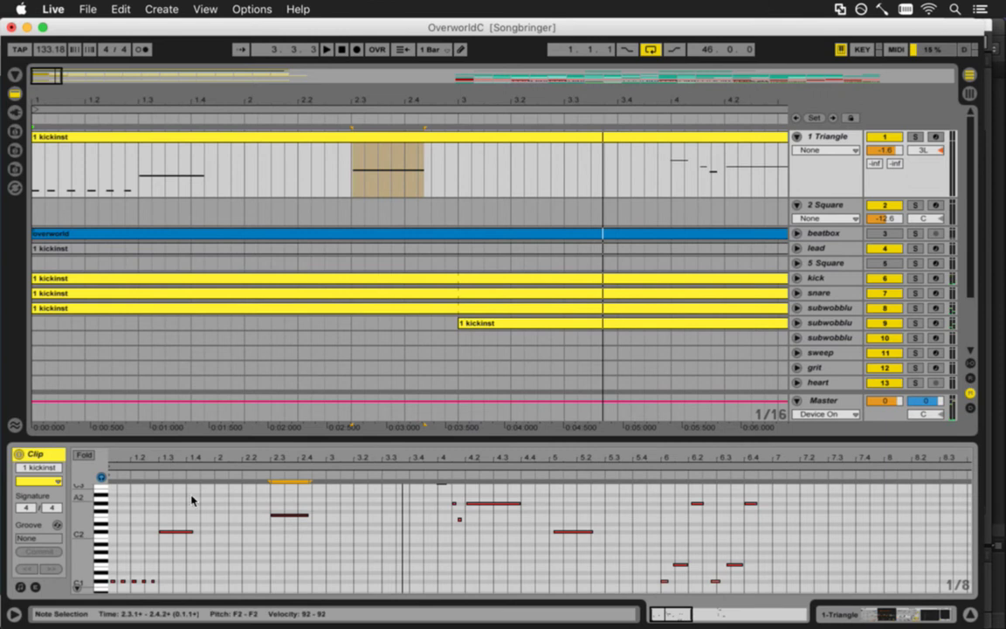
{"action": "scroll", "coordinate": [82, 499], "scroll_direction": "up", "scroll_amount": 2}
{"action": "left_click_drag", "start_coordinate": [427, 517], "coordinate": [492, 596]}
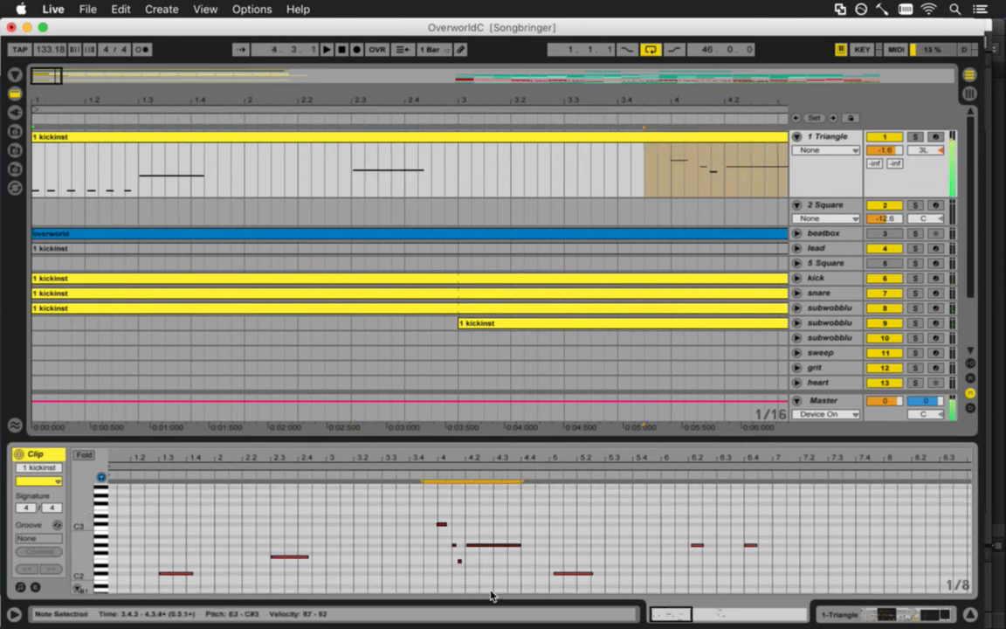
{"action": "left_click_drag", "start_coordinate": [426, 457], "coordinate": [424, 464]}
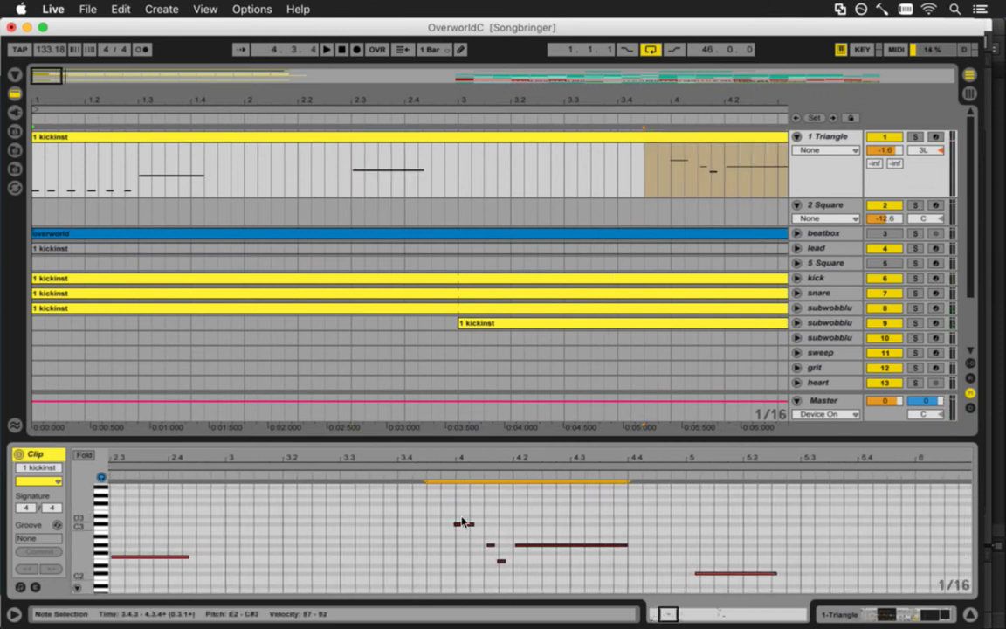
{"action": "left_click", "coordinate": [464, 524]}
{"action": "left_click_drag", "start_coordinate": [464, 525], "coordinate": [350, 525]}
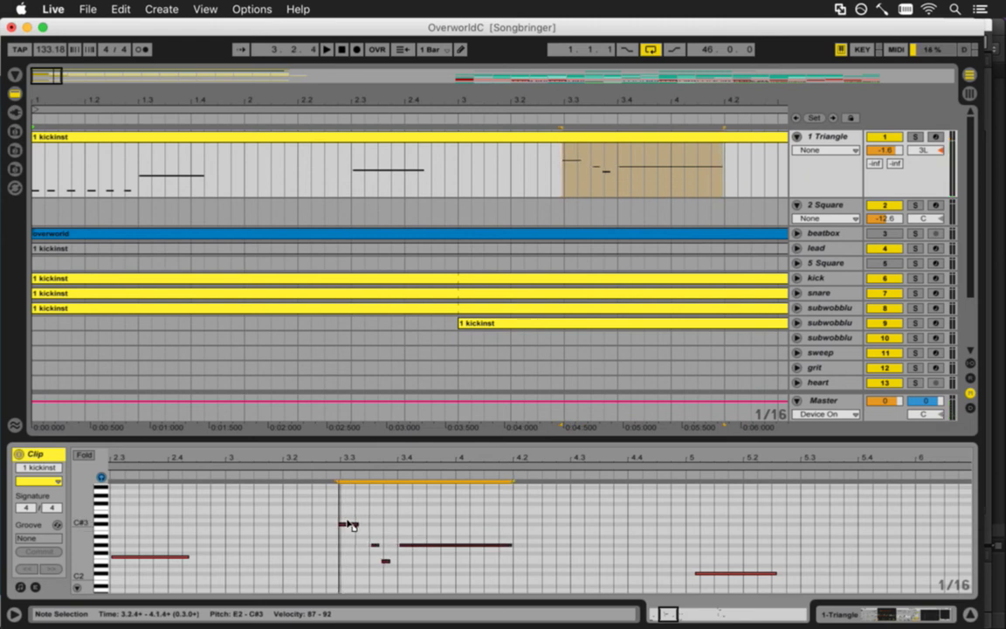
Play back the retimed melody with the other tracks and save the set
{"action": "key", "text": "space"}
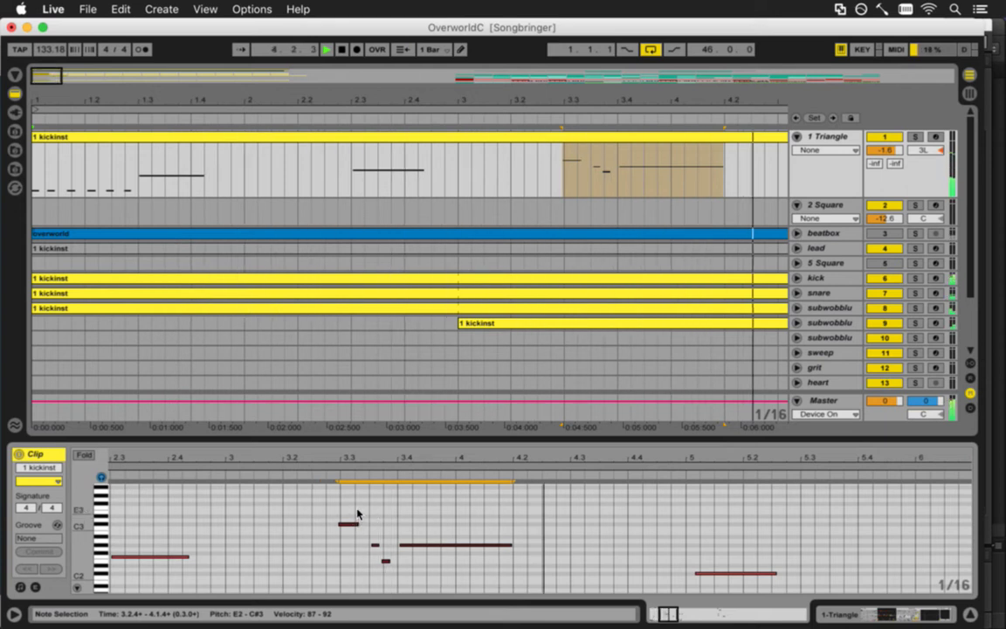
{"action": "key", "text": "space"}
{"action": "key", "text": "super+s"}
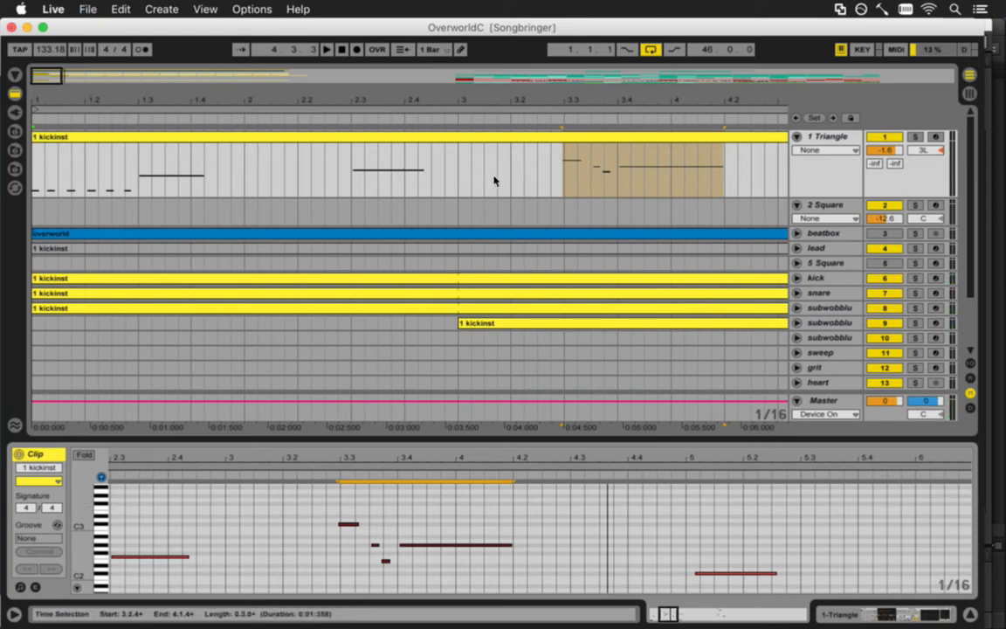
Insert a new MIDI track directly below the Triangle track and save the set
{"action": "left_click", "coordinate": [830, 140]}
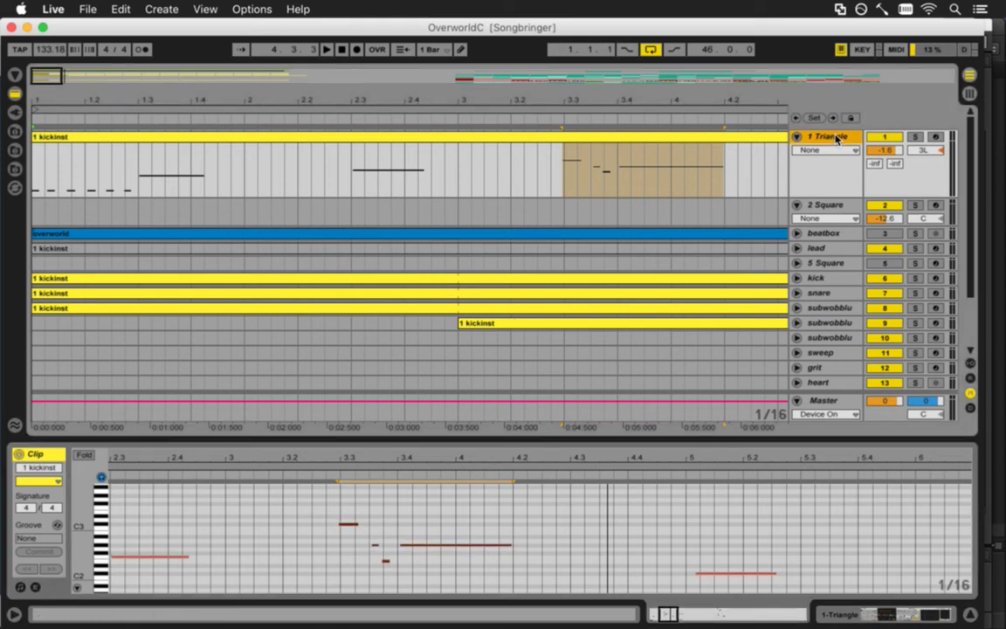
{"action": "left_click", "coordinate": [829, 208]}
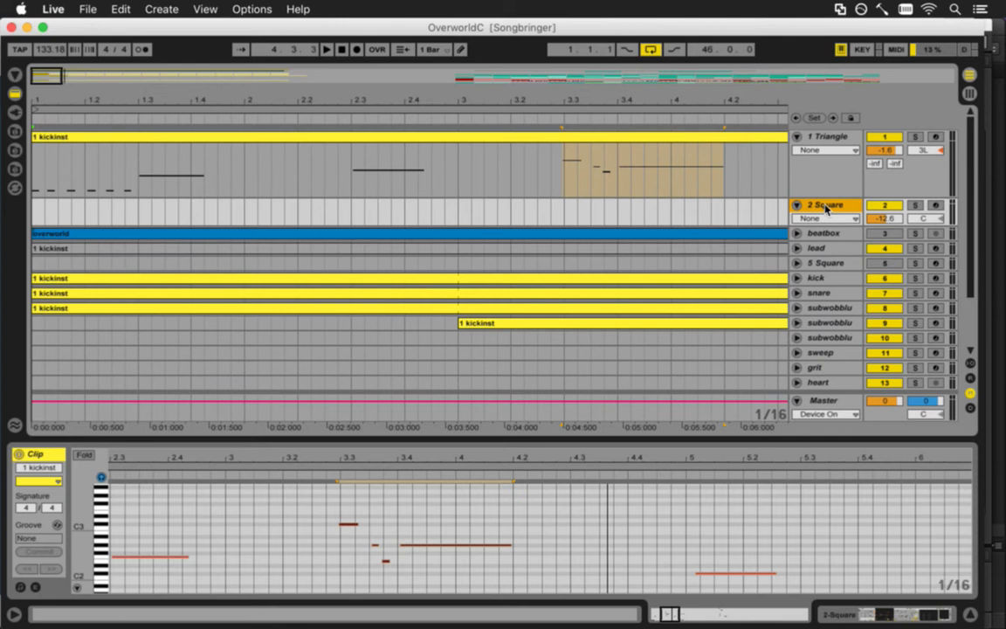
{"action": "scroll", "coordinate": [830, 264], "scroll_direction": "down", "scroll_amount": 3}
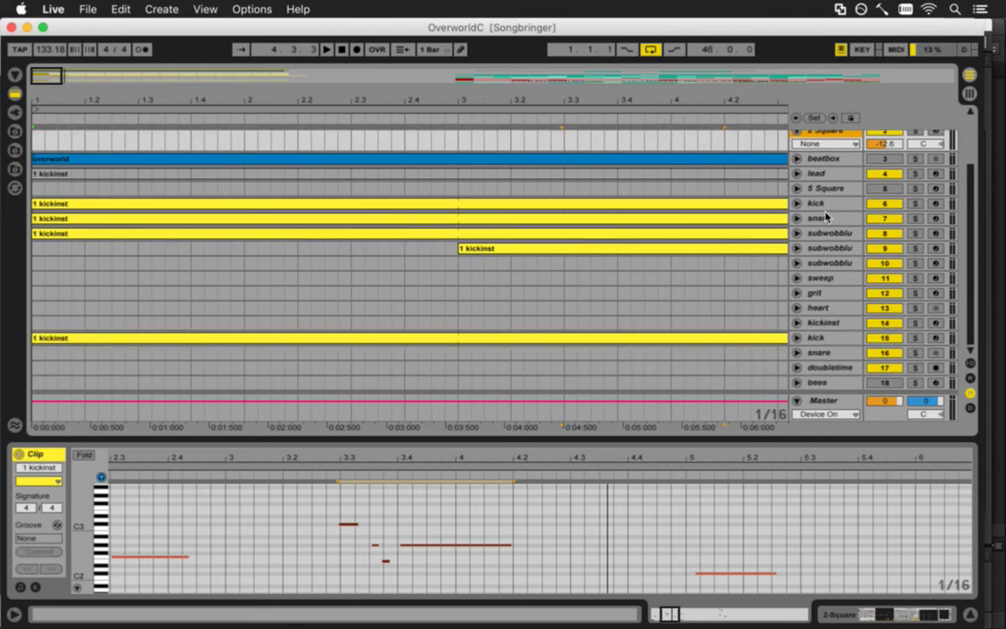
{"action": "scroll", "coordinate": [827, 215], "scroll_direction": "up", "scroll_amount": 3}
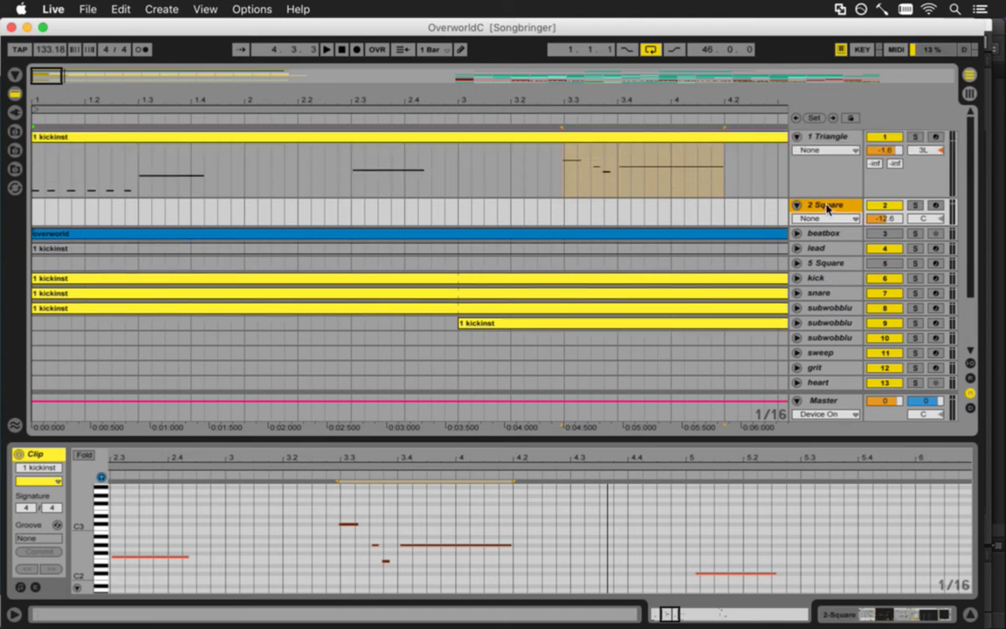
{"action": "right_click", "coordinate": [834, 144]}
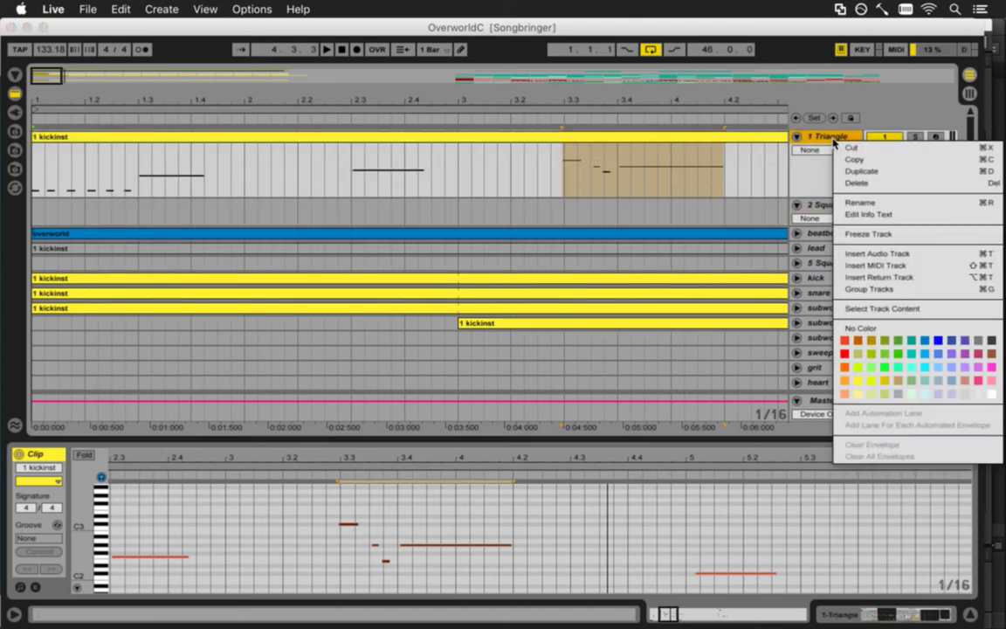
{"action": "left_click", "coordinate": [855, 265]}
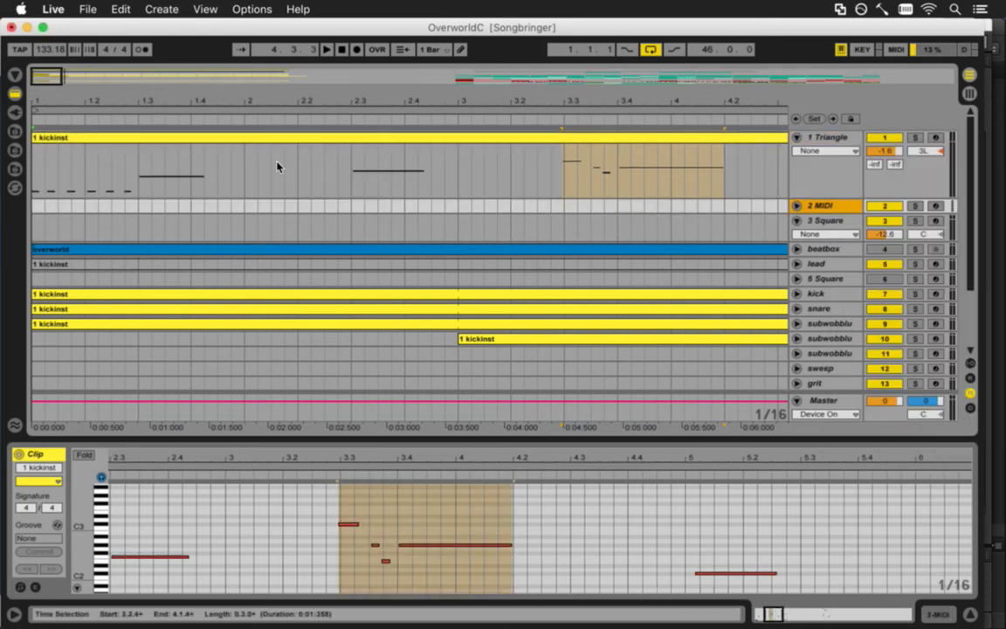
{"action": "key", "text": "super+s"}
Find the Pulse preset among the Instrument Rack presets in Live Devices and load it onto the new MIDI track
{"action": "left_click", "coordinate": [17, 75]}
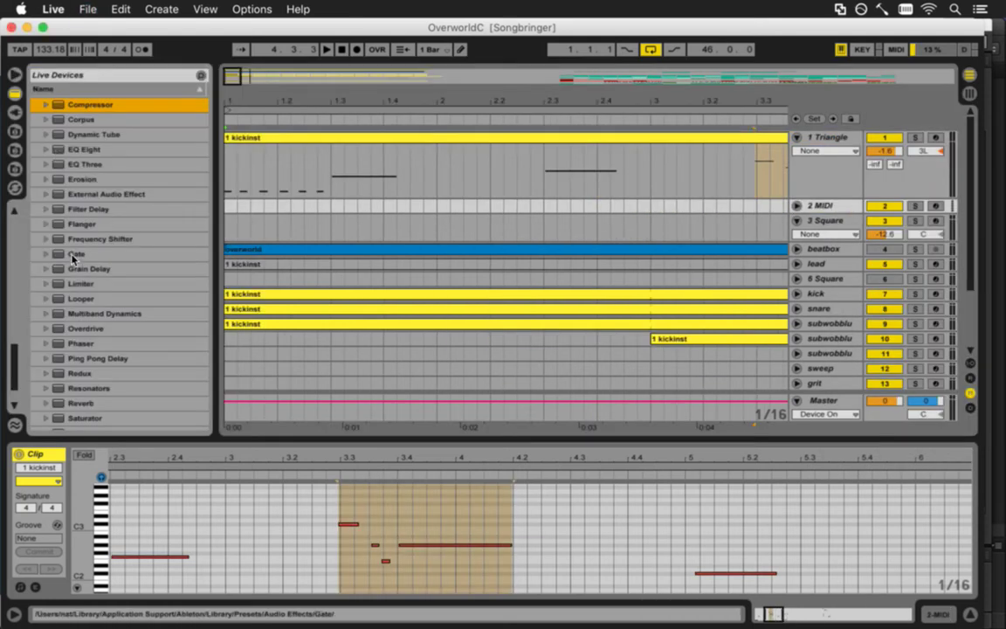
{"action": "scroll", "coordinate": [71, 245], "scroll_direction": "up", "scroll_amount": 5}
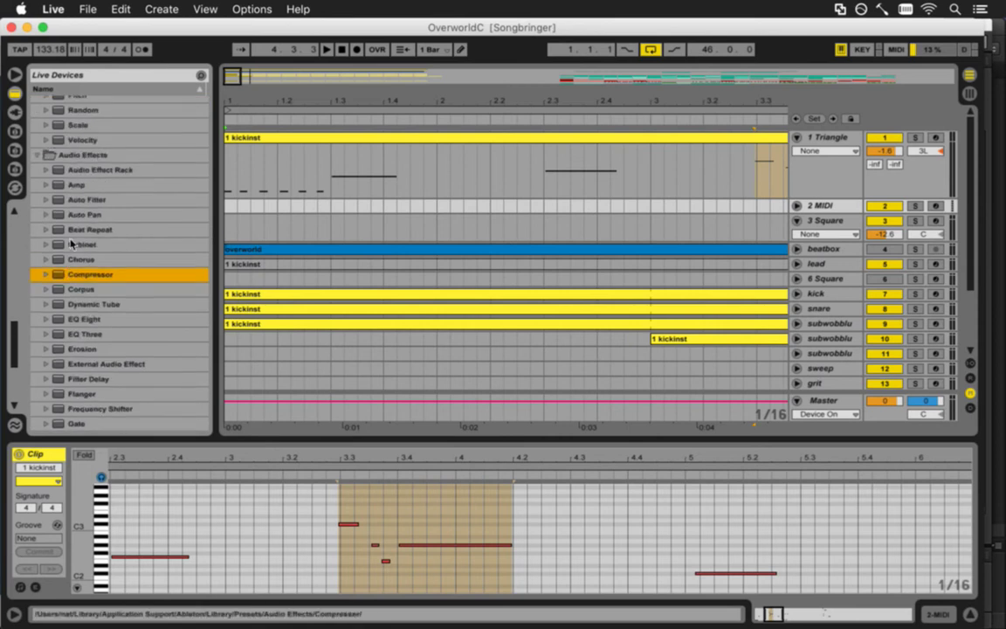
{"action": "scroll", "coordinate": [73, 240], "scroll_direction": "up", "scroll_amount": 12}
{"action": "scroll", "coordinate": [83, 237], "scroll_direction": "up", "scroll_amount": 4}
{"action": "left_click", "coordinate": [83, 231]}
{"action": "scroll", "coordinate": [89, 201], "scroll_direction": "up", "scroll_amount": 7}
{"action": "scroll", "coordinate": [102, 233], "scroll_direction": "up", "scroll_amount": 3}
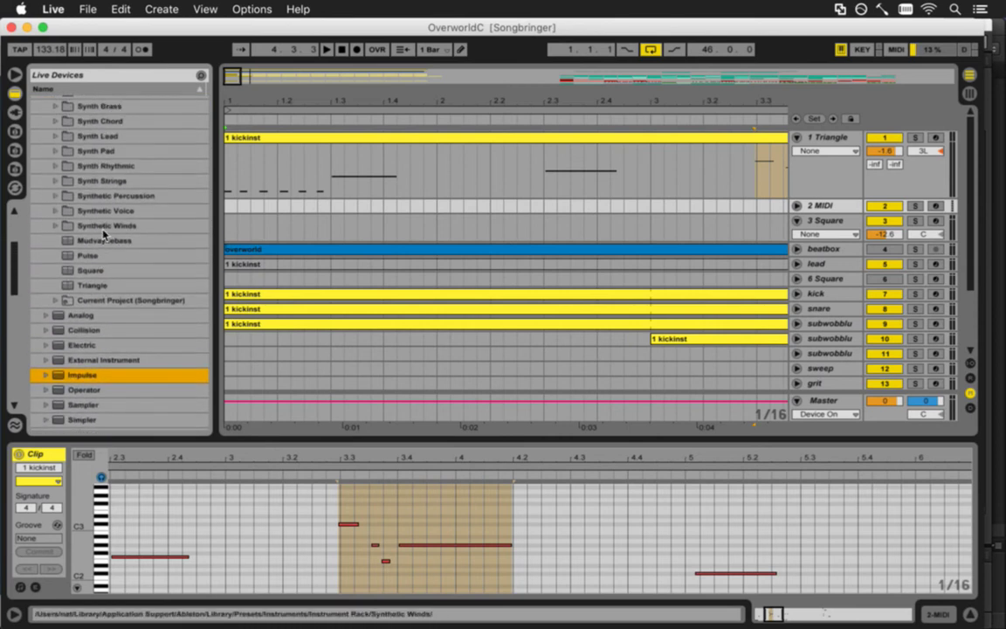
{"action": "left_click_drag", "start_coordinate": [81, 256], "coordinate": [321, 232]}
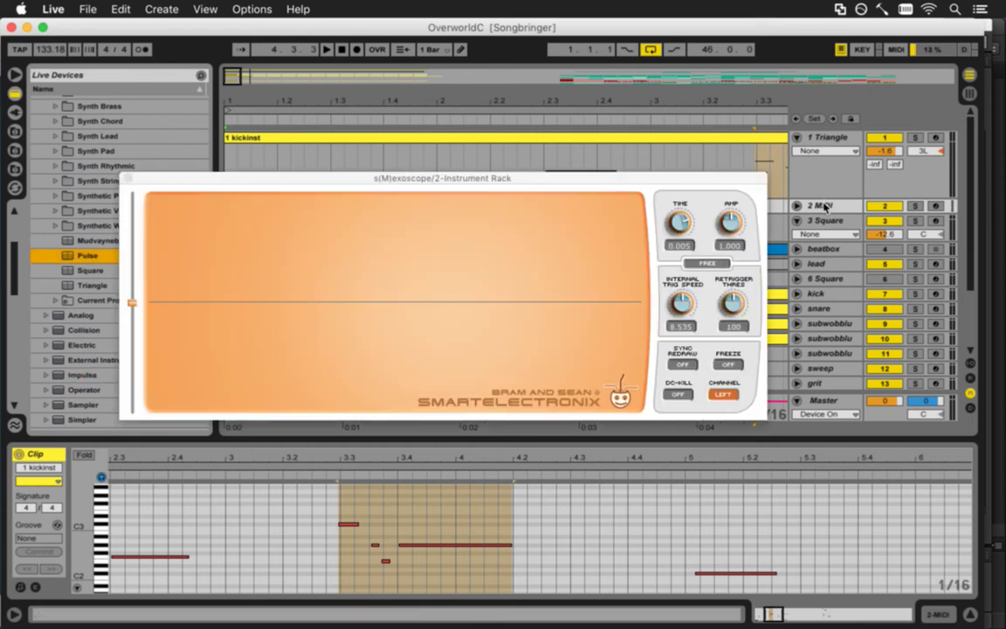
Move the s(M)exoscope window clear of the tracks and copy the Triangle track's kickinst clip to the Pulse track at 1.1.1
{"action": "left_click_drag", "start_coordinate": [160, 178], "coordinate": [202, 147]}
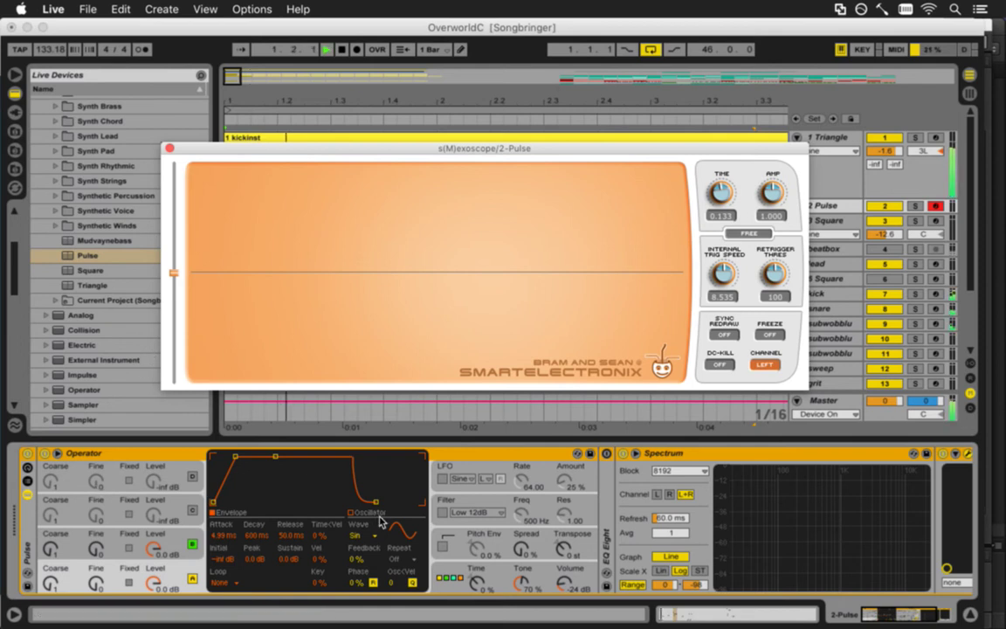
{"action": "left_click_drag", "start_coordinate": [739, 149], "coordinate": [717, 325]}
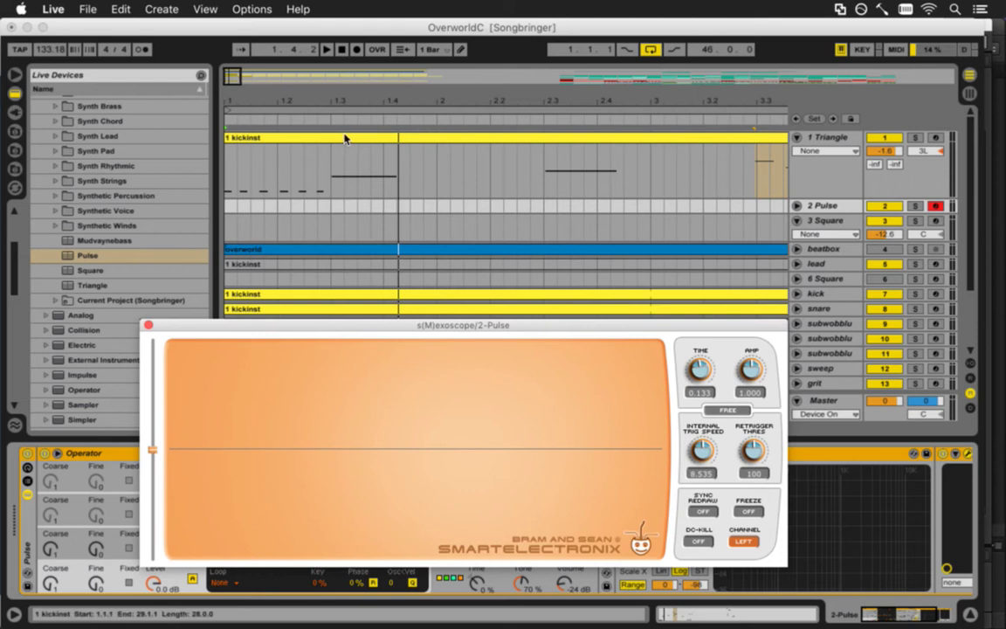
{"action": "left_click", "coordinate": [313, 197]}
{"action": "left_click_drag", "start_coordinate": [311, 195], "coordinate": [312, 199]}
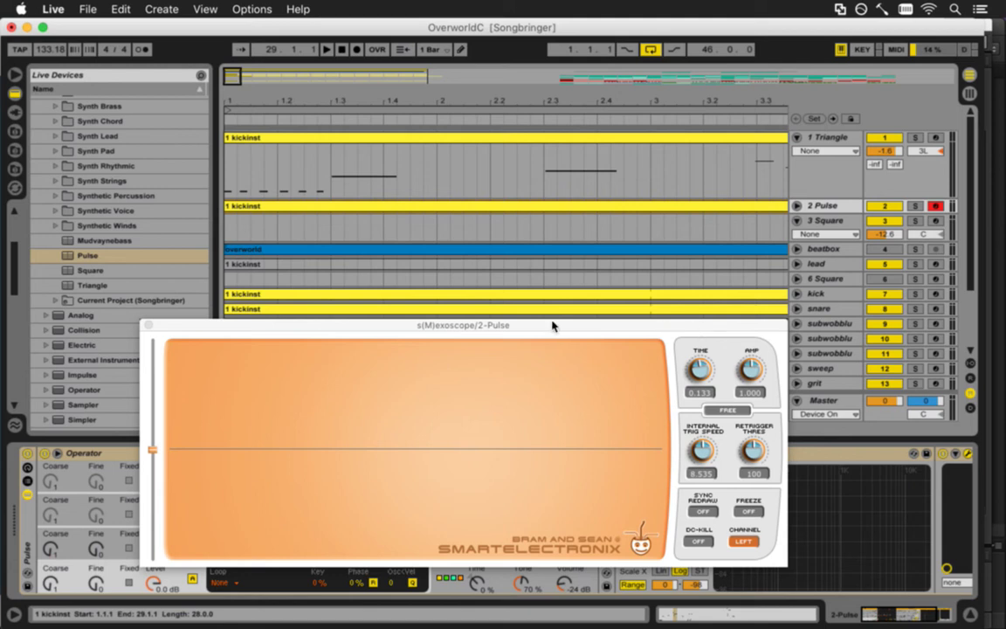
Move the s(M)exoscope window off the Pulse track's device controls and look through the track list
{"action": "left_click_drag", "start_coordinate": [257, 328], "coordinate": [144, 198]}
{"action": "scroll", "coordinate": [789, 310], "scroll_direction": "down", "scroll_amount": 3}
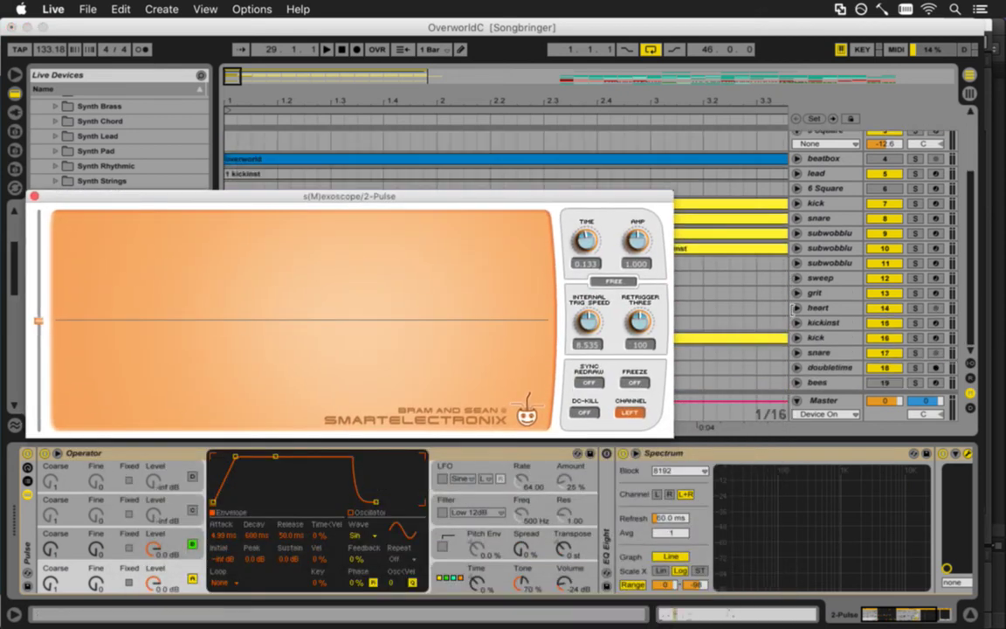
{"action": "scroll", "coordinate": [795, 308], "scroll_direction": "up", "scroll_amount": 3}
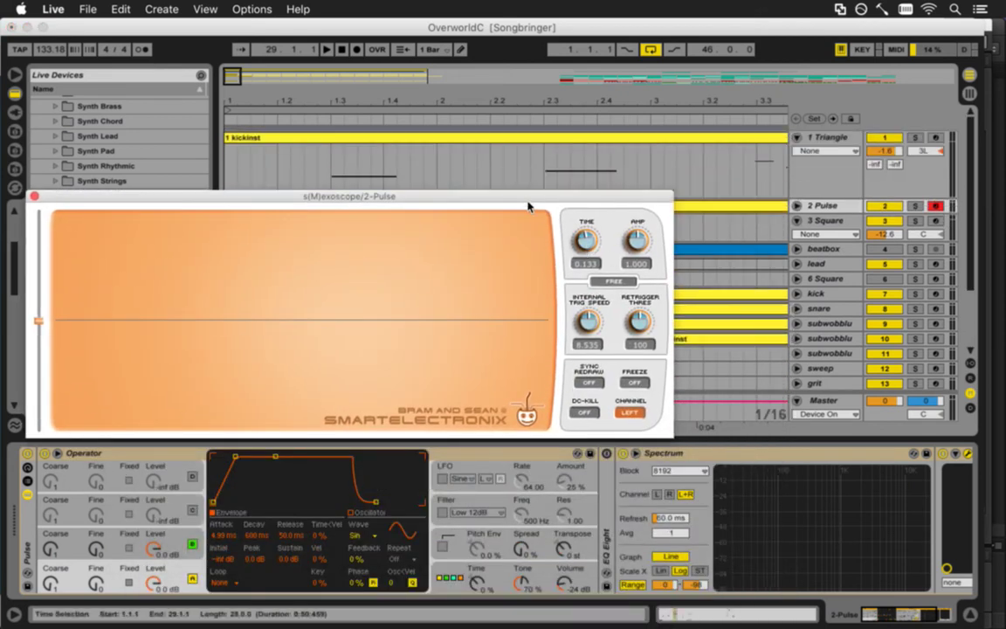
Solo the Pulse track and play the song's start while watching its waveform in s(M)exoscope
{"action": "left_click_drag", "start_coordinate": [528, 206], "coordinate": [606, 191]}
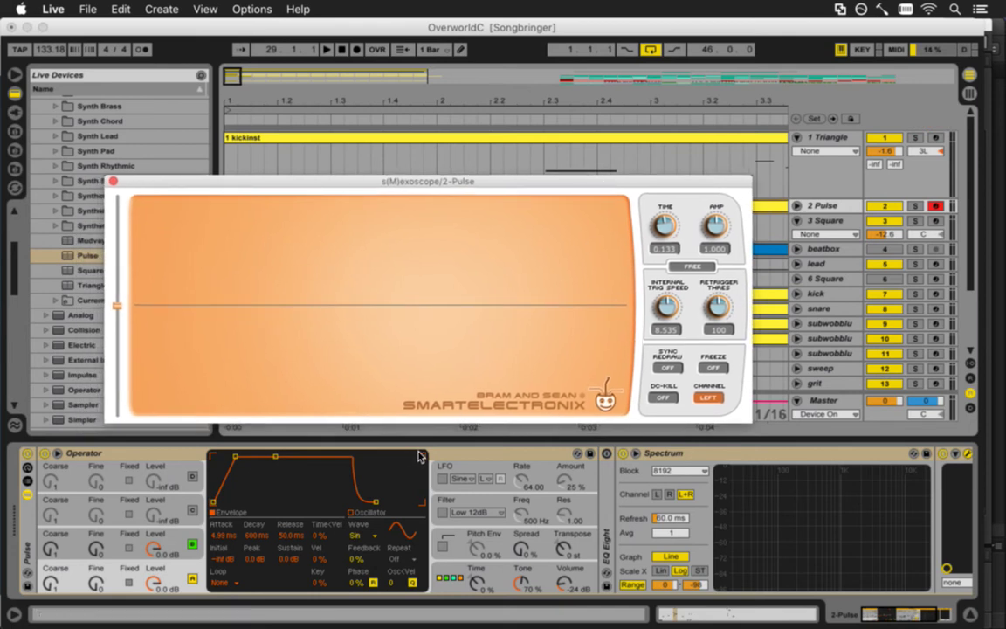
{"action": "key", "text": "space"}
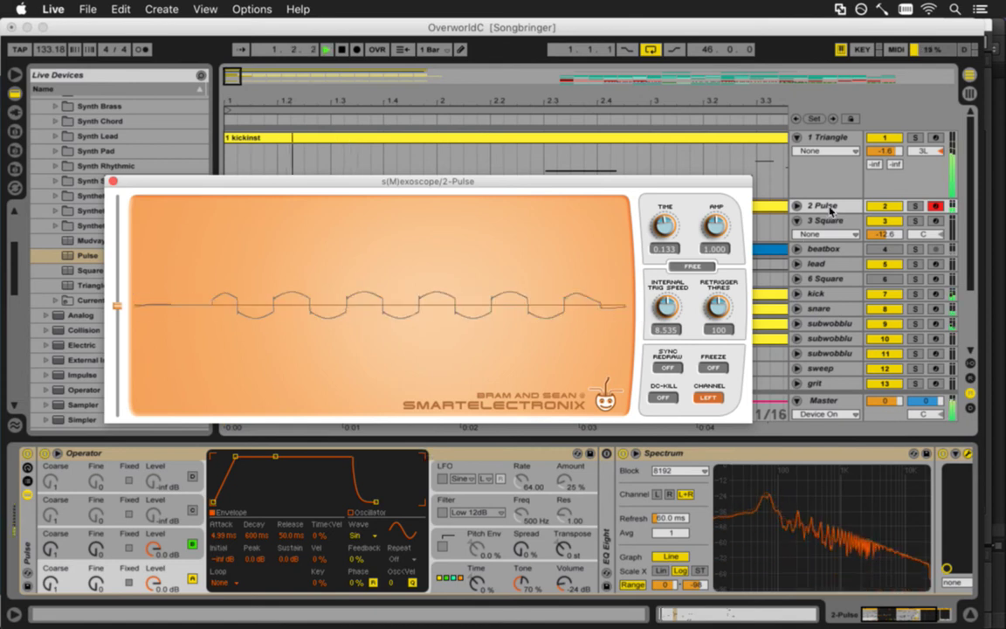
{"action": "left_click_drag", "start_coordinate": [717, 182], "coordinate": [705, 311]}
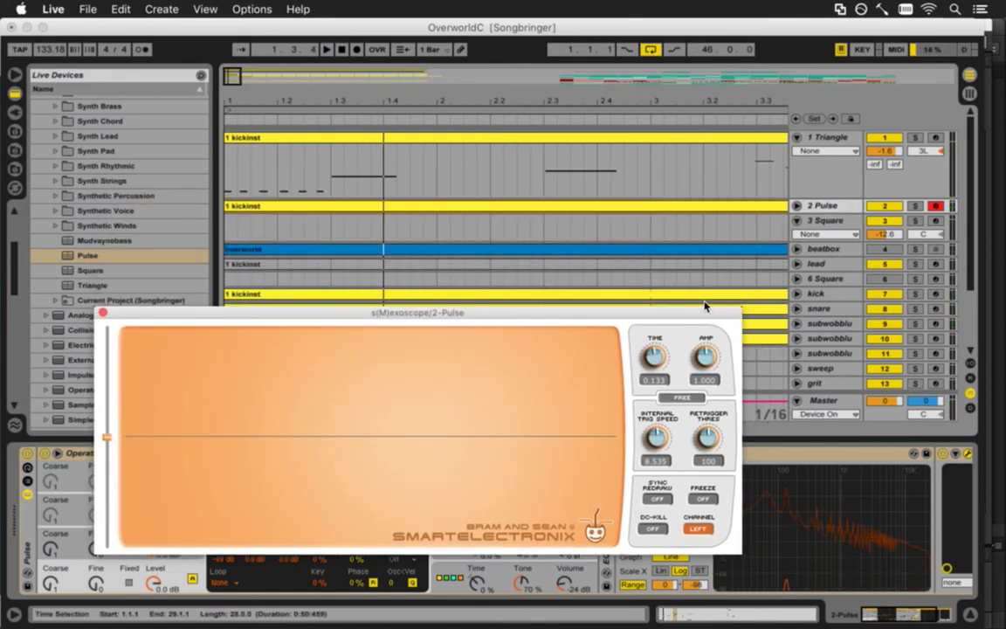
{"action": "left_click", "coordinate": [915, 207]}
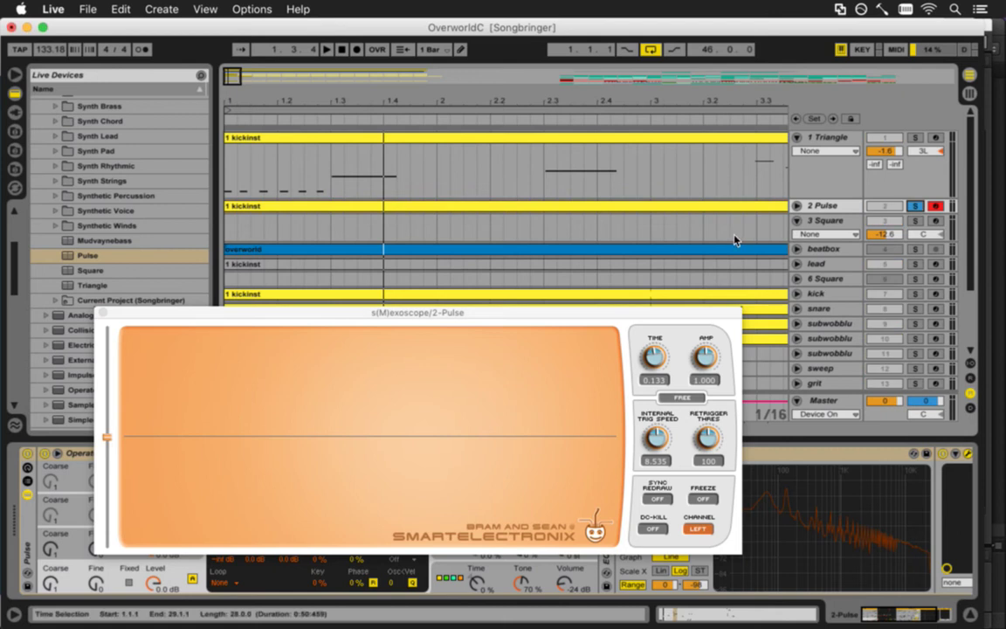
{"action": "left_click_drag", "start_coordinate": [652, 312], "coordinate": [688, 149]}
{"action": "key", "text": "space"}
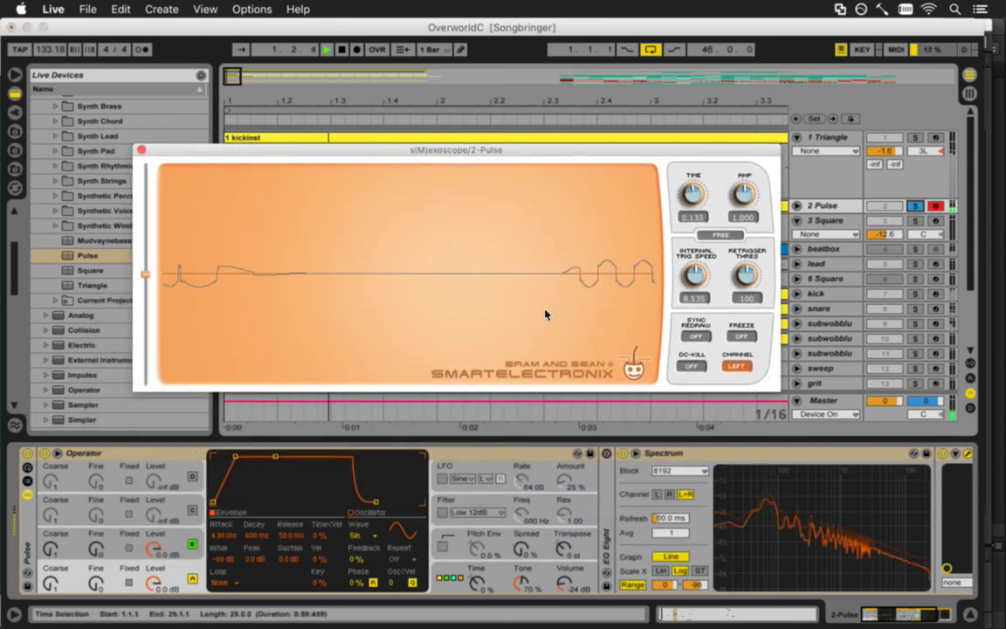
{"action": "key", "text": "space"}
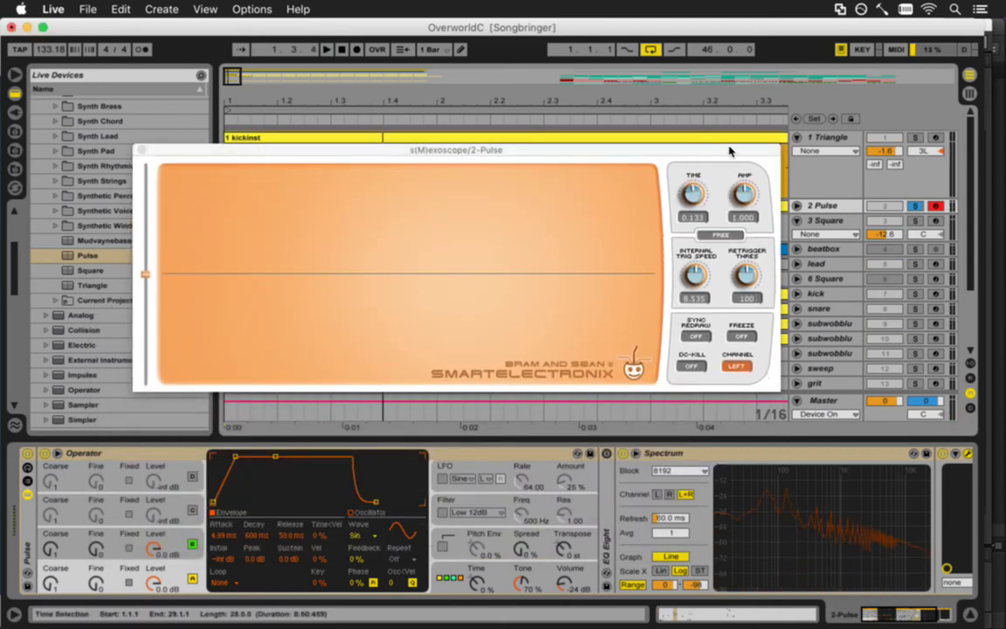
Toggle the Pulse track's solo off and back on, and replay the opening with the oscilloscope in view
{"action": "left_click_drag", "start_coordinate": [730, 151], "coordinate": [666, 357]}
{"action": "left_click", "coordinate": [913, 208]}
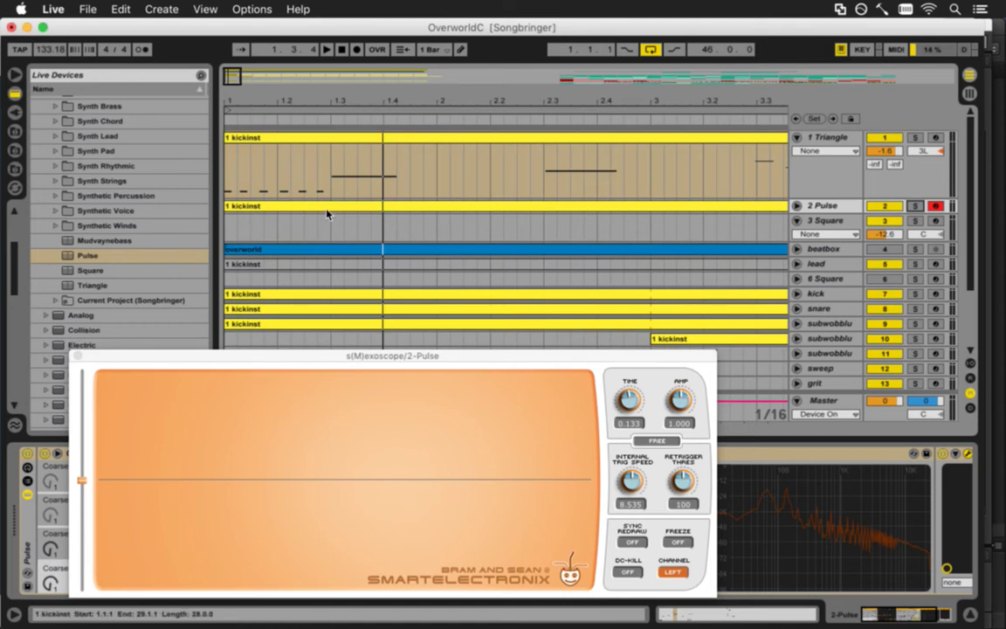
{"action": "scroll", "coordinate": [328, 214], "scroll_direction": "down", "scroll_amount": 1}
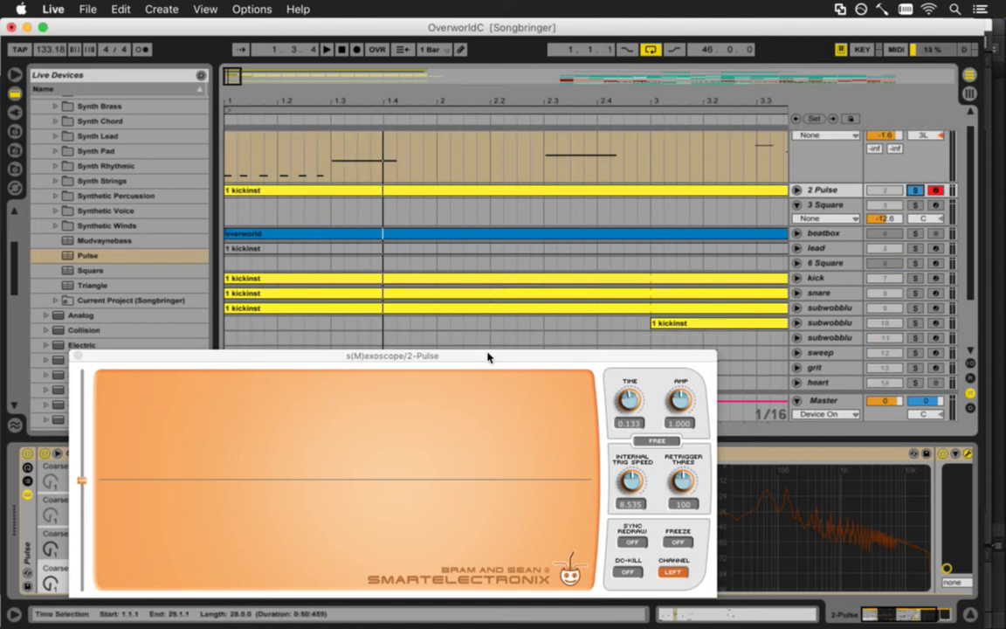
{"action": "left_click_drag", "start_coordinate": [489, 353], "coordinate": [565, 139]}
{"action": "key", "text": "space"}
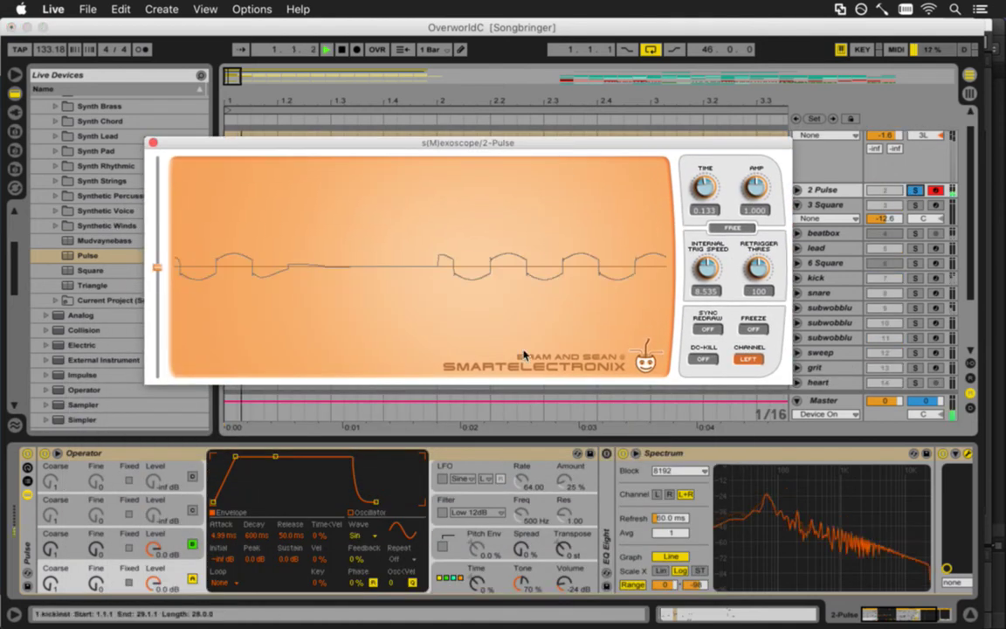
{"action": "key", "text": "space"}
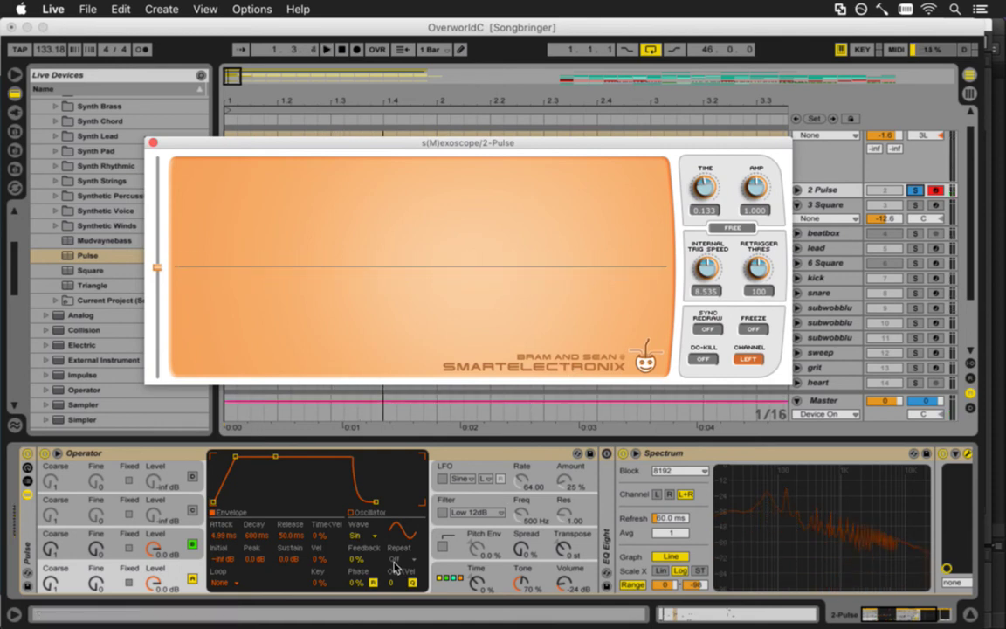
Turn off oscillator B in the Pulse track's Operator, raise Operator's volume to 0 dB and audition the sound
{"action": "left_click", "coordinate": [193, 544]}
{"action": "left_click", "coordinate": [182, 571]}
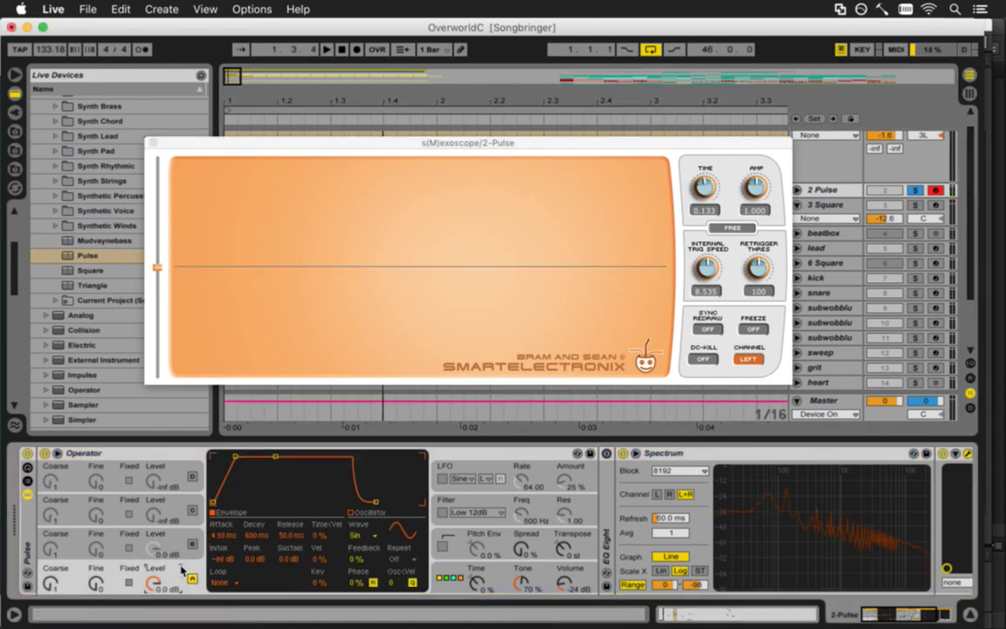
{"action": "left_click", "coordinate": [566, 585]}
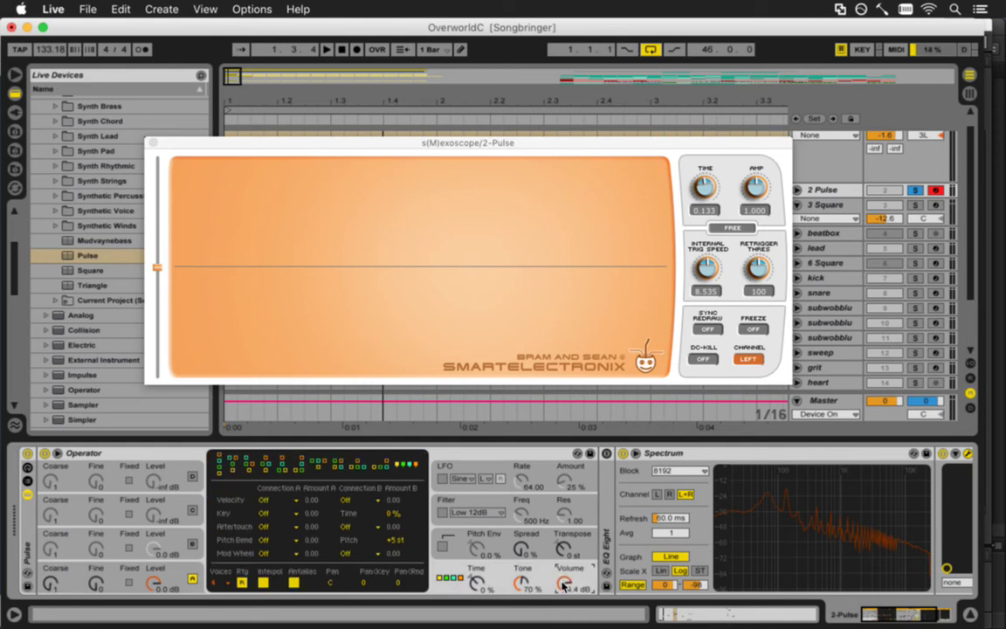
{"action": "key", "text": "space"}
{"action": "key", "text": "space"}
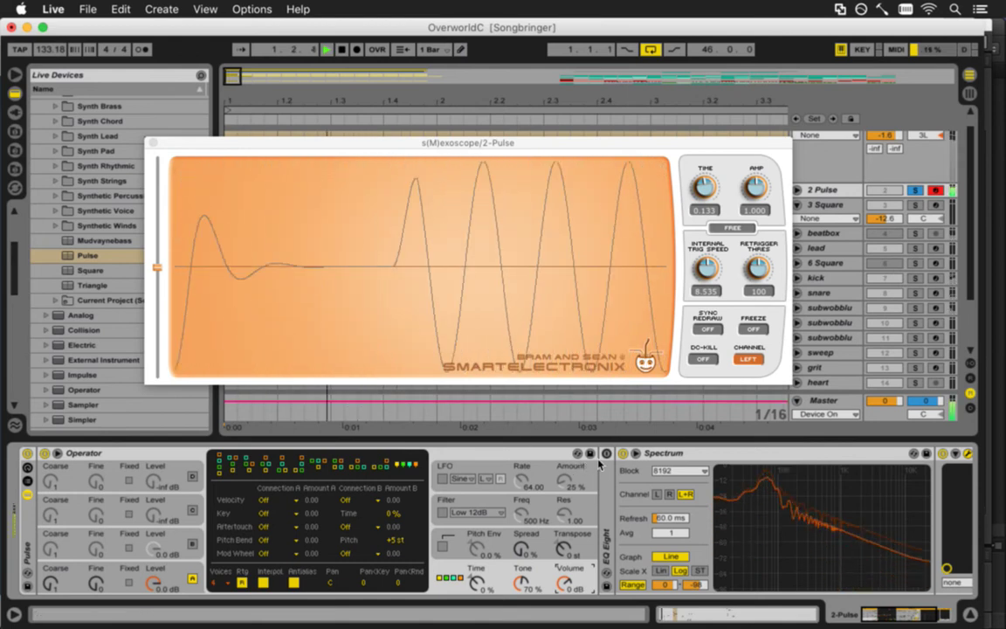
{"action": "key", "text": "space"}
Close the oscilloscope, transpose all notes of the Pulse track's kickinst clip up one octave, and audition them with the track unsoloed
{"action": "left_click", "coordinate": [157, 141]}
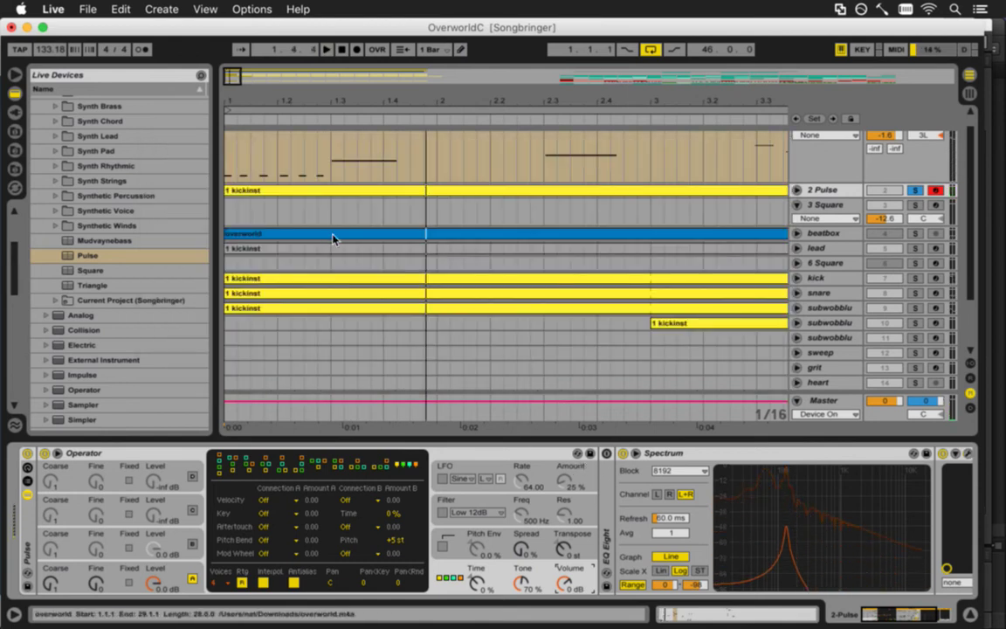
{"action": "left_click", "coordinate": [346, 191]}
{"action": "double_click", "coordinate": [370, 191]}
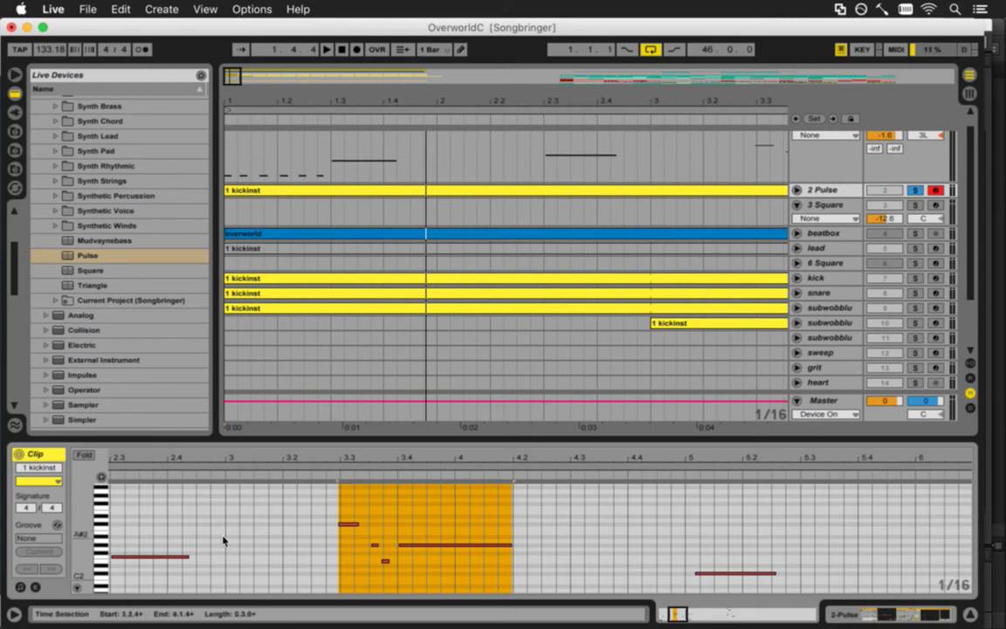
{"action": "left_click_drag", "start_coordinate": [159, 465], "coordinate": [129, 464]}
{"action": "left_click", "coordinate": [145, 510]}
{"action": "key", "text": "super+a"}
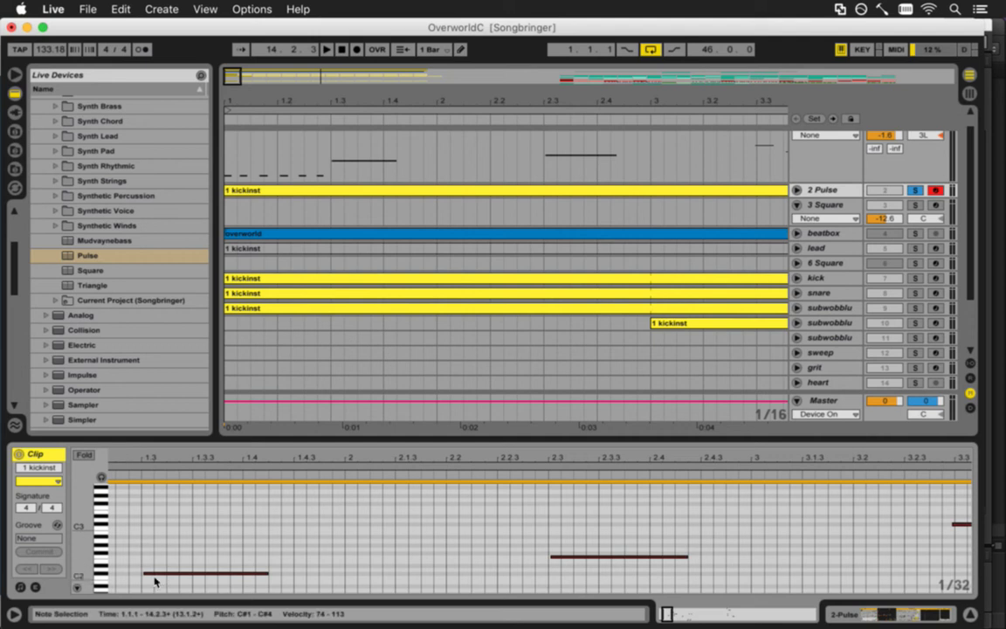
{"action": "left_click_drag", "start_coordinate": [154, 577], "coordinate": [154, 527]}
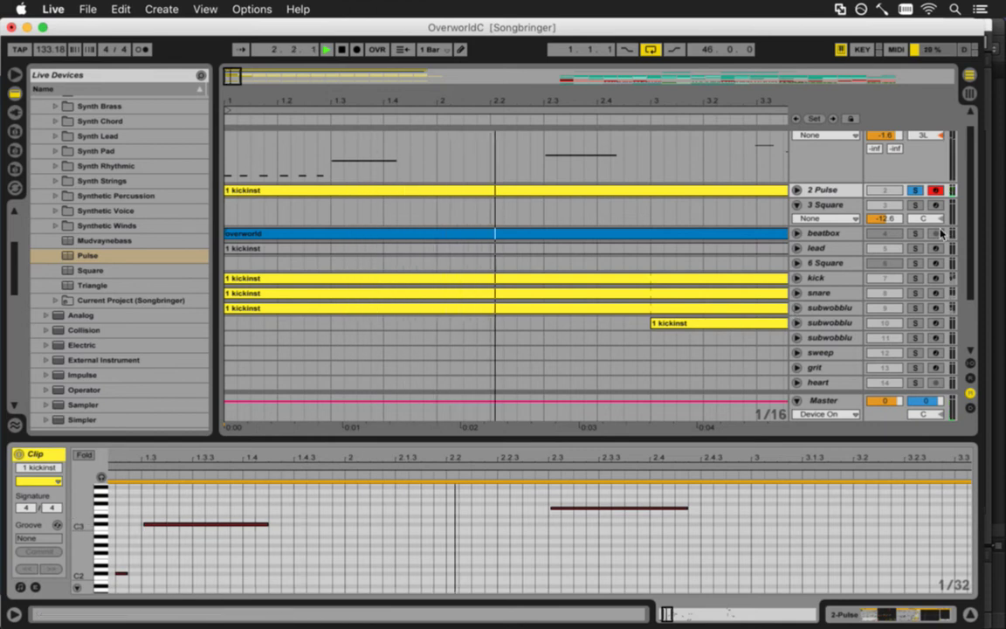
{"action": "left_click", "coordinate": [917, 191]}
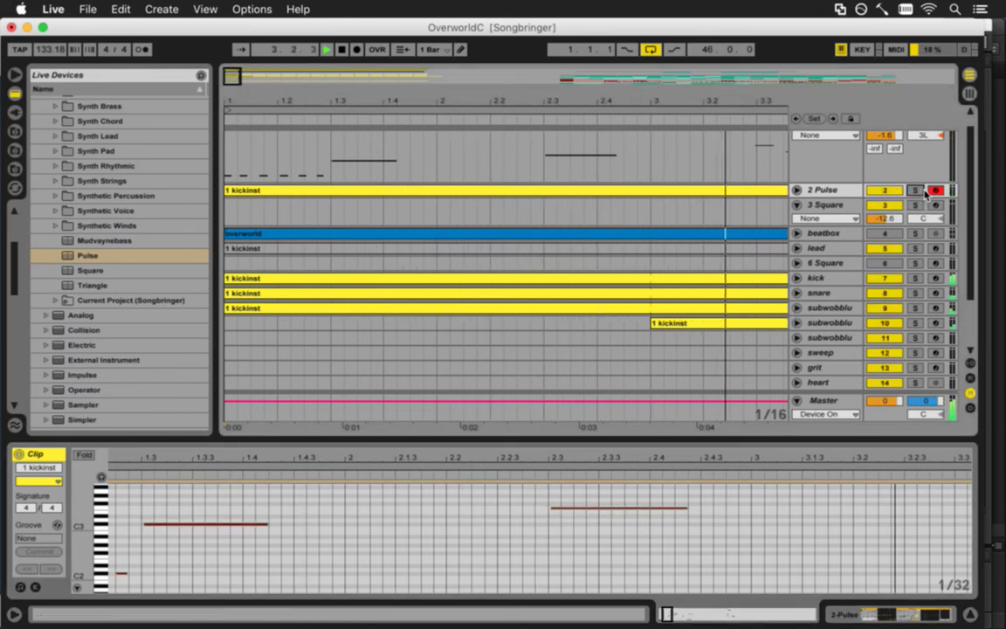
{"action": "key", "text": "space"}
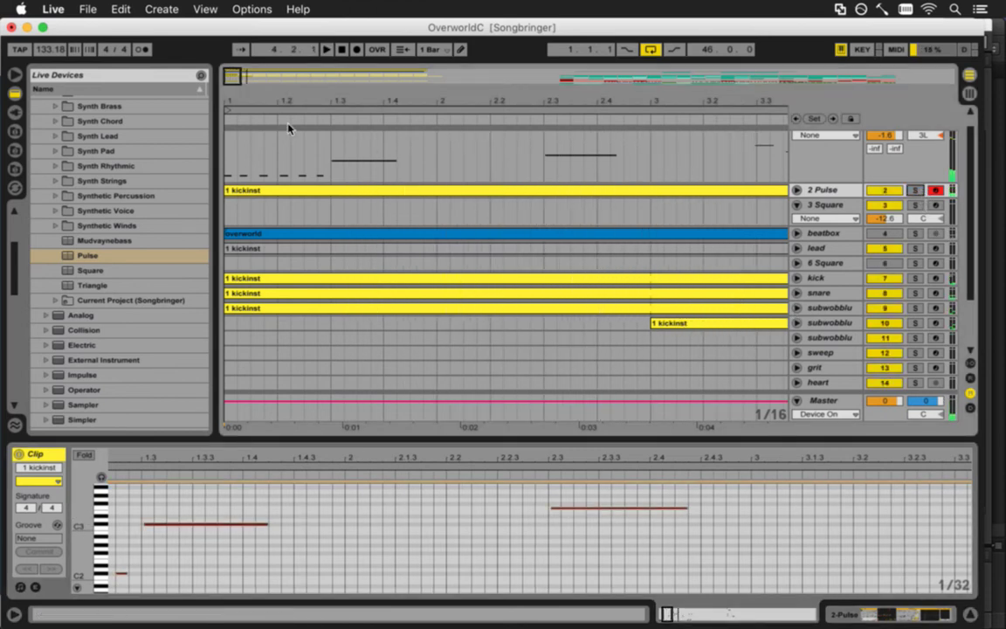
Hide the browser, solo and unfold the Pulse track beside its device chain, and set playback to begin at 3.2.4
{"action": "left_click", "coordinate": [15, 75]}
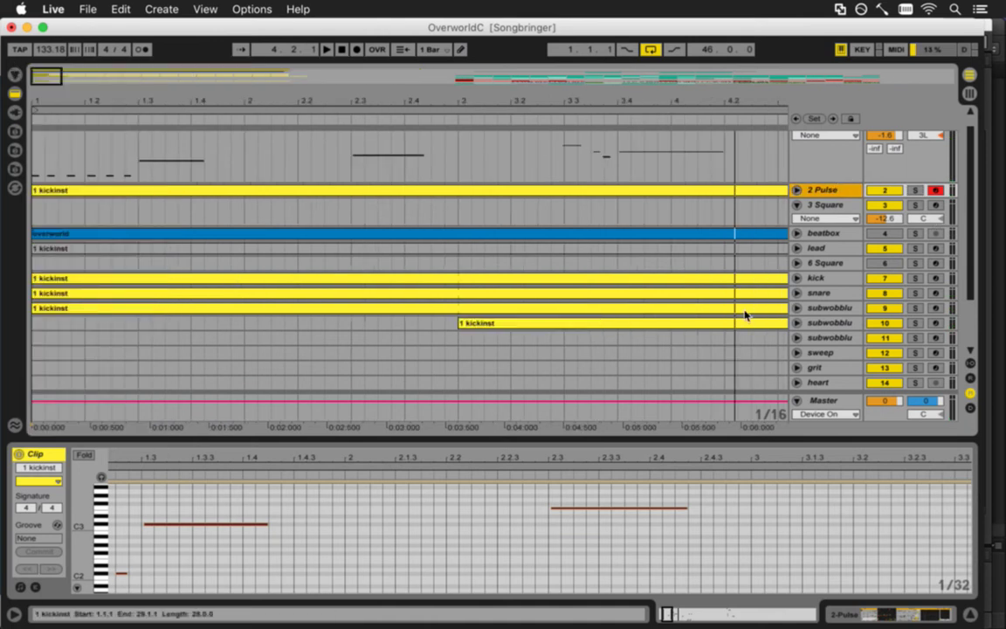
{"action": "key", "text": "shift+Tab"}
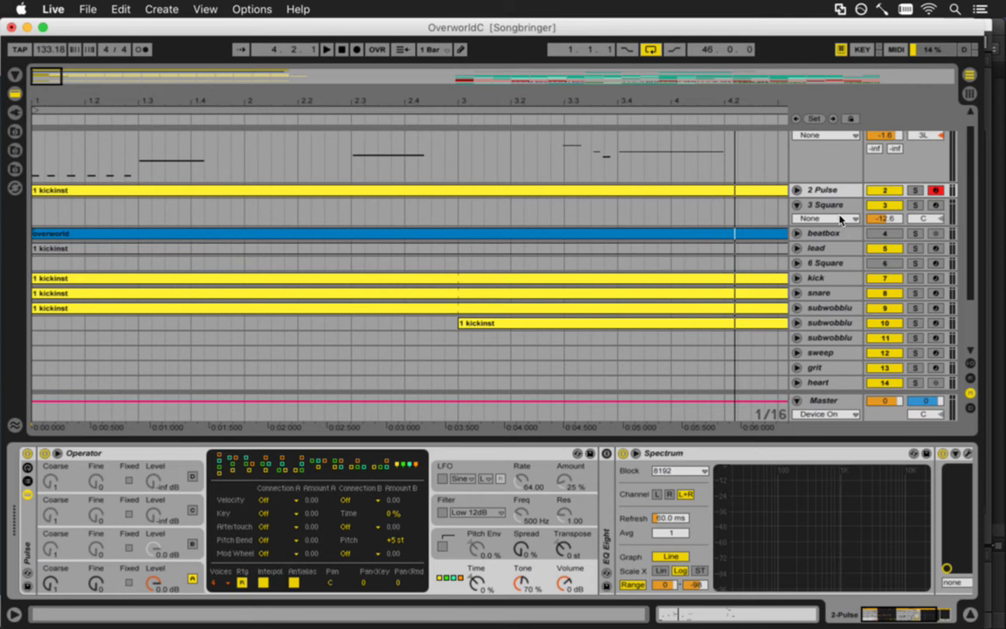
{"action": "left_click", "coordinate": [915, 190]}
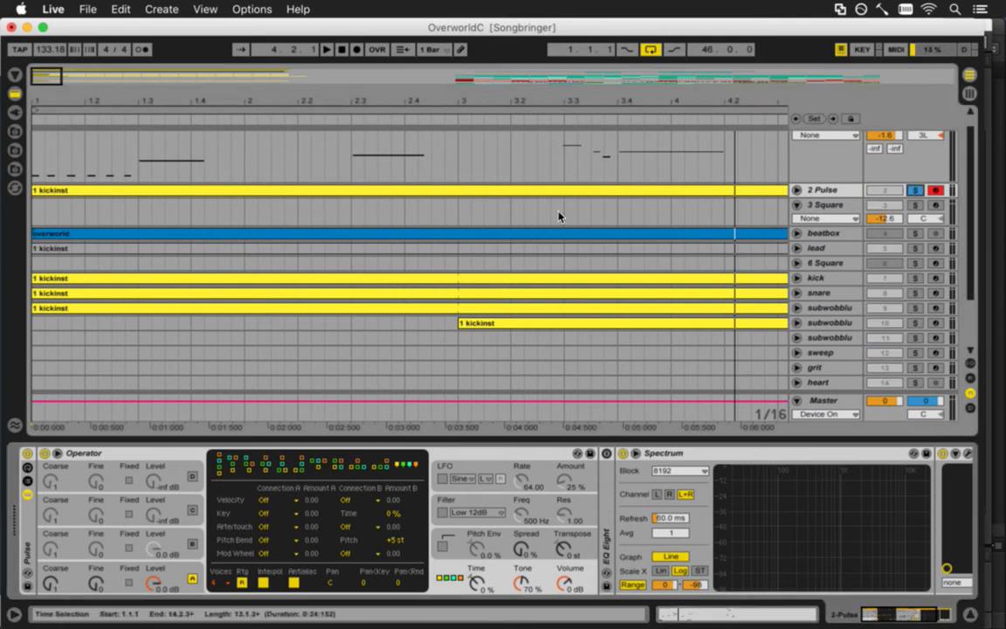
{"action": "left_click", "coordinate": [556, 215]}
{"action": "key", "text": "space"}
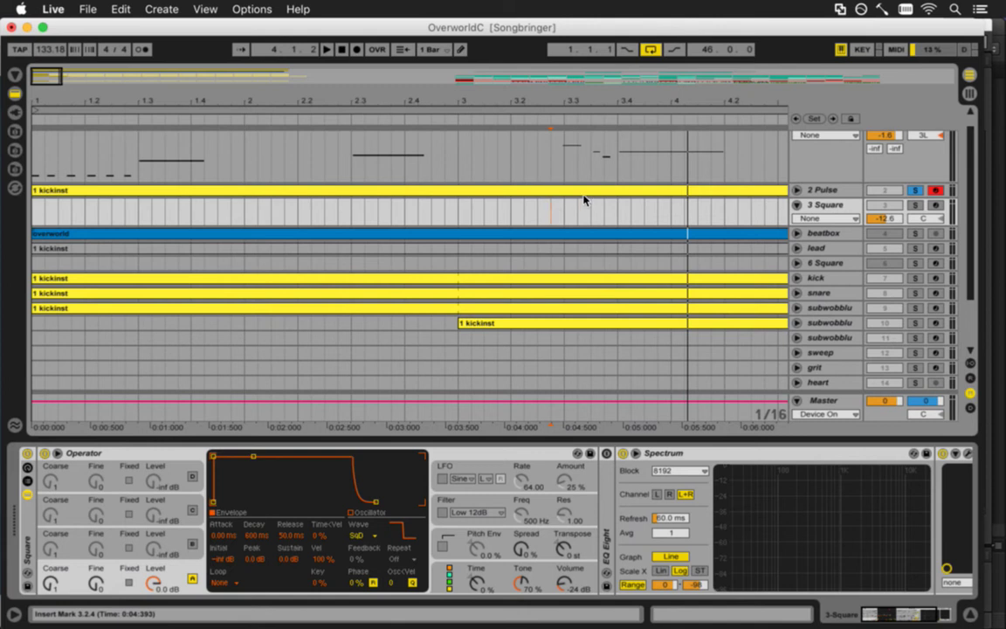
{"action": "left_click", "coordinate": [797, 190]}
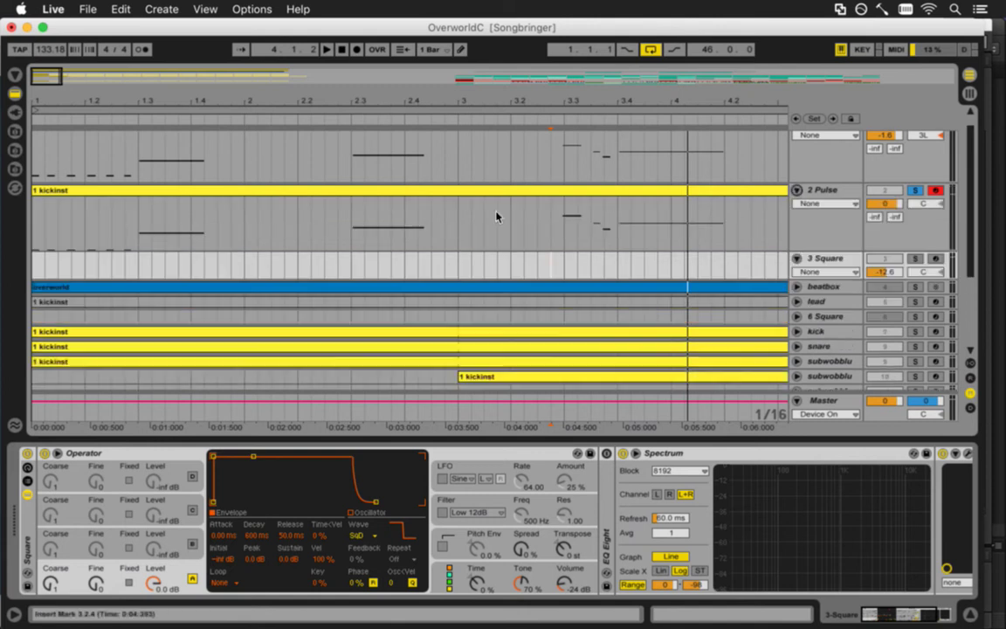
{"action": "left_click", "coordinate": [555, 226]}
{"action": "key", "text": "space"}
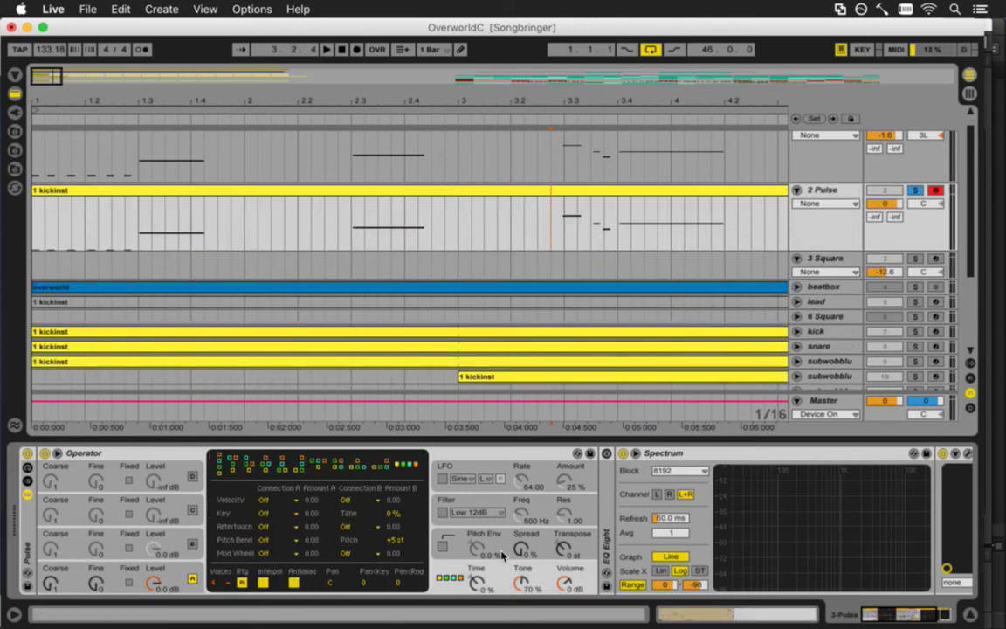
Adjust Operator's Tone on the Pulse track while replaying from 3.2.4, settling on 71 %
{"action": "left_click_drag", "start_coordinate": [546, 592], "coordinate": [548, 548]}
{"action": "key", "text": "space"}
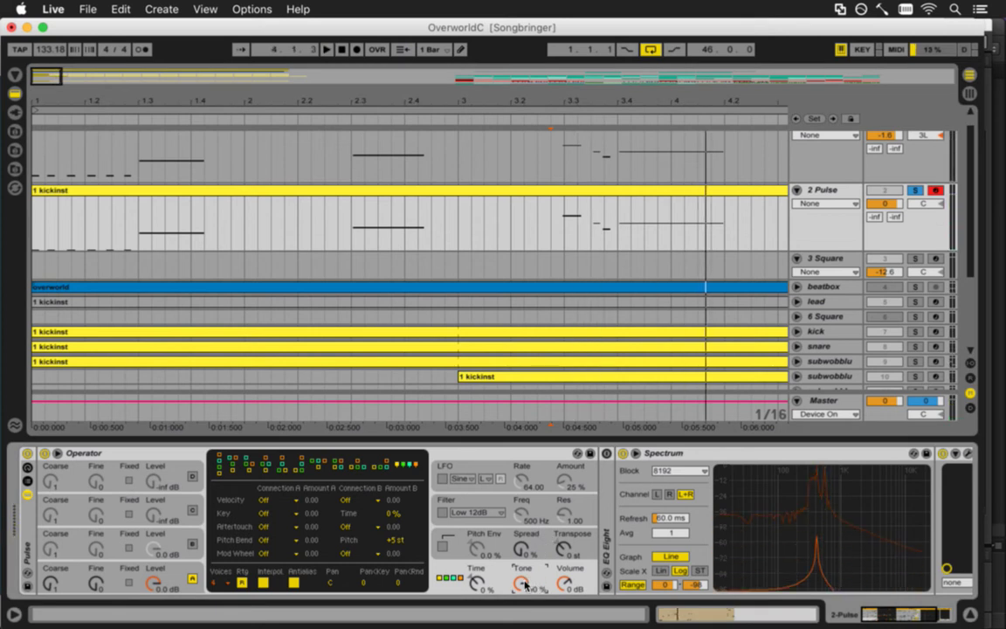
{"action": "key", "text": "space"}
{"action": "key", "text": "space"}
{"action": "key", "text": "space"}
{"action": "key", "text": "space"}
{"action": "key", "text": "space"}
{"action": "mouse_move", "coordinate": [521, 570]}
{"action": "left_mouse_down"}
{"action": "mouse_move", "coordinate": [519, 585]}
{"action": "mouse_move", "coordinate": [519, 566]}
{"action": "left_mouse_up"}
{"action": "key", "text": "space"}
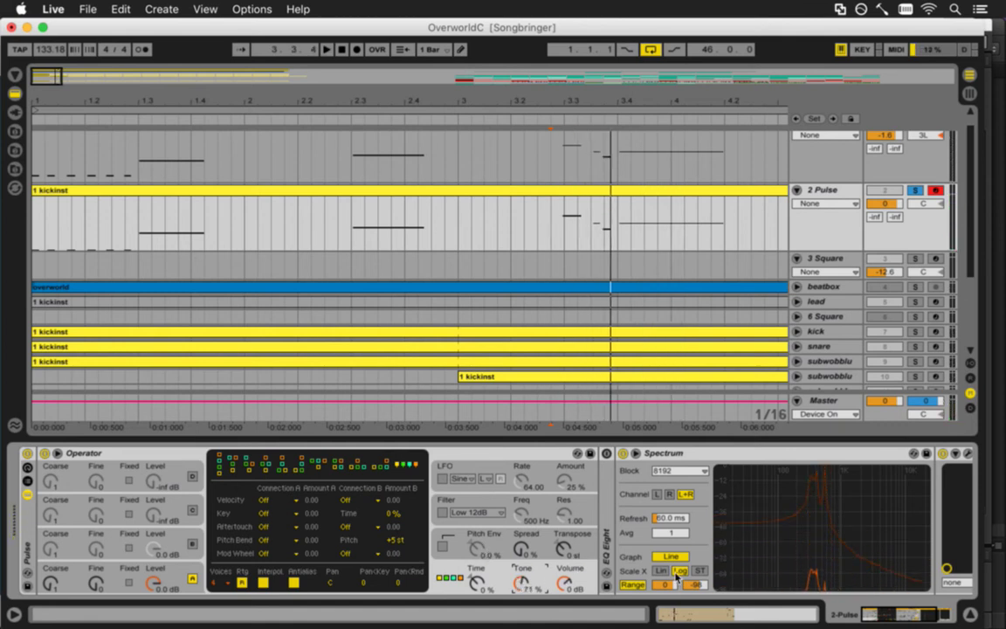
Open the Pulse track's s(M)exoscope display and lower its AMP to 0.354 during playback
{"action": "left_click_drag", "start_coordinate": [869, 615], "coordinate": [908, 616]}
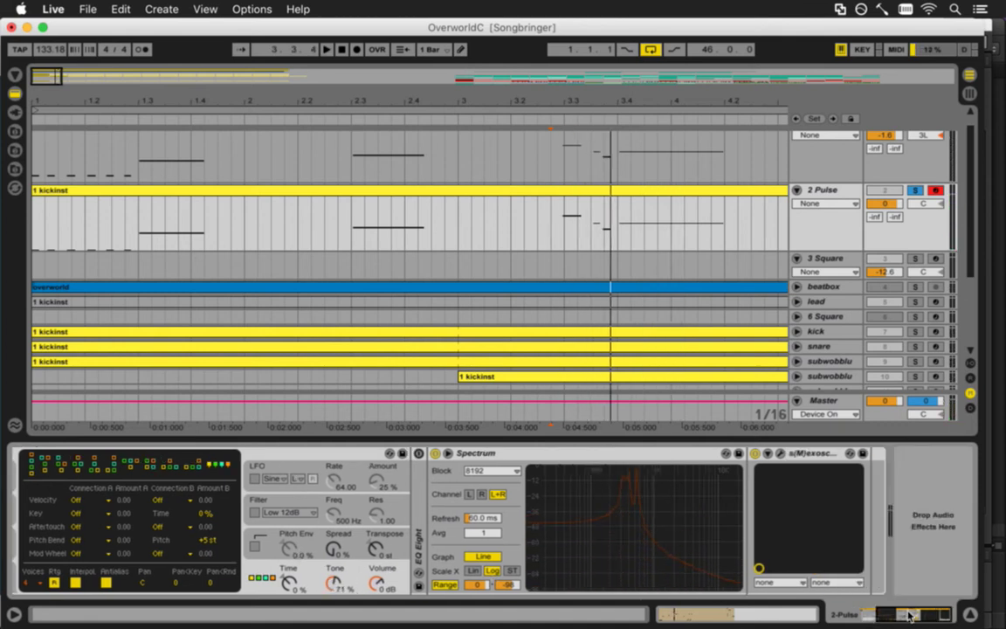
{"action": "left_click", "coordinate": [780, 454]}
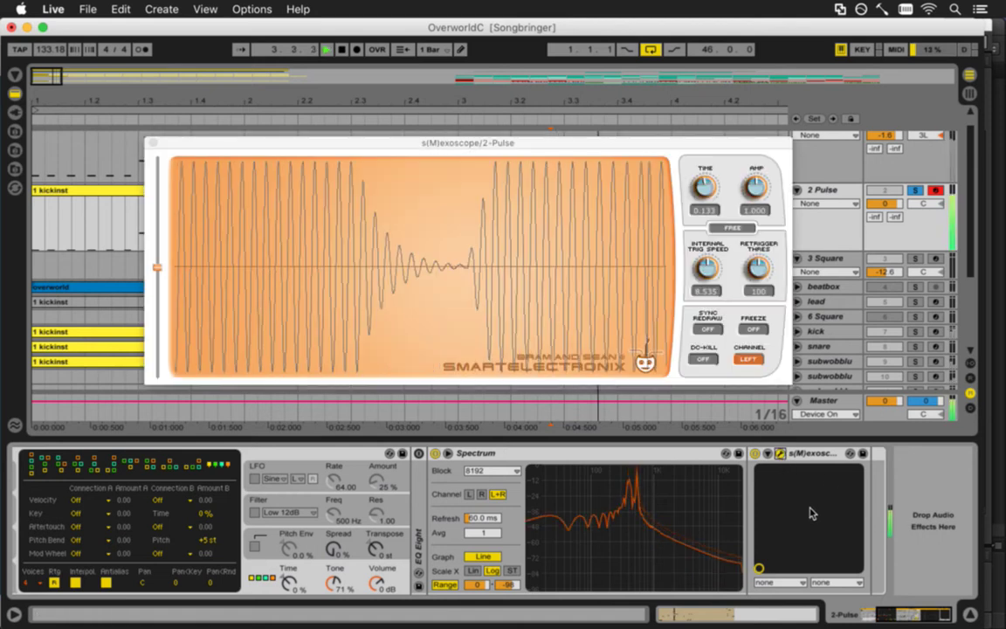
{"action": "left_click_drag", "start_coordinate": [757, 182], "coordinate": [757, 186]}
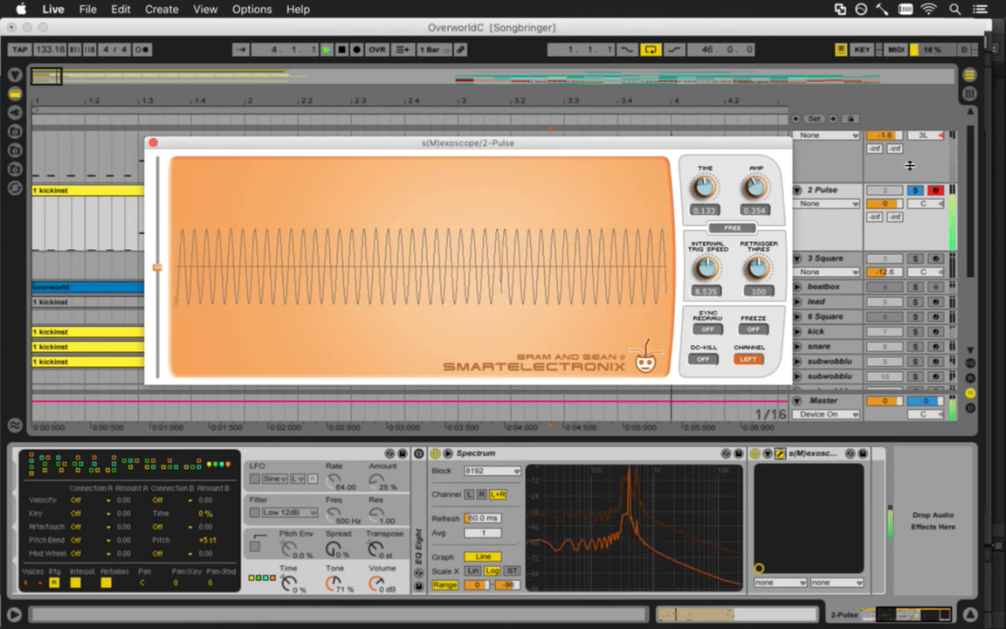
{"action": "key", "text": "shift+Tab"}
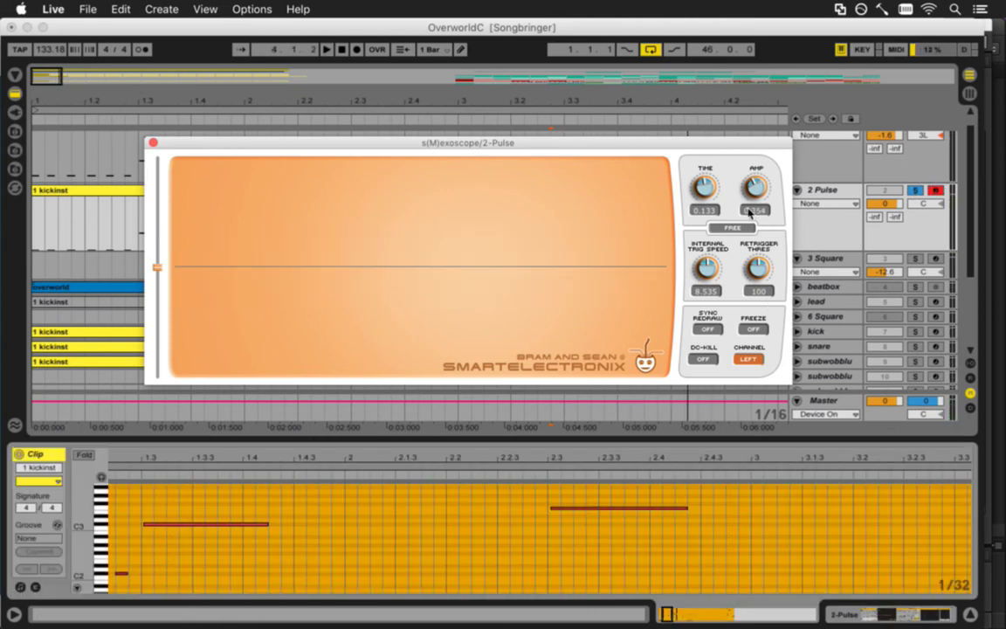
{"action": "key", "text": "shift+Tab"}
Switch to Session View and lower the Pulse track's volume to -5.4 while auditioning it with the oscilloscope below the mixer
{"action": "key", "text": "Tab"}
{"action": "left_click_drag", "start_coordinate": [448, 142], "coordinate": [419, 444]}
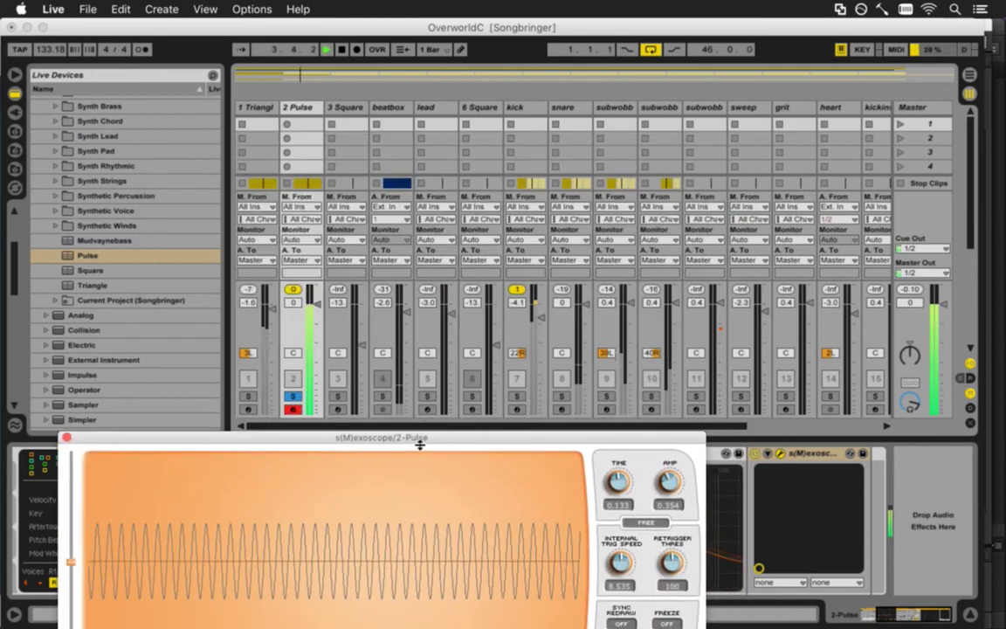
{"action": "mouse_move", "coordinate": [320, 305]}
{"action": "left_mouse_down"}
{"action": "mouse_move", "coordinate": [316, 334]}
{"action": "mouse_move", "coordinate": [316, 322]}
{"action": "left_mouse_up"}
{"action": "key", "text": "space"}
{"action": "key", "text": "space"}
{"action": "key", "text": "space"}
{"action": "key", "text": "space"}
{"action": "key", "text": "space"}
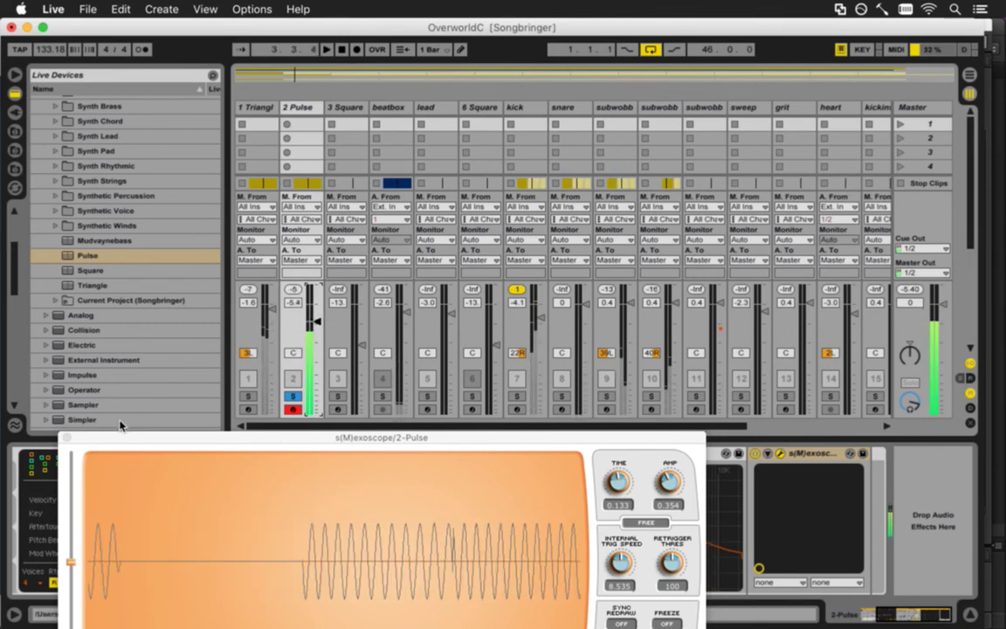
Close the oscilloscope, unsolo the Pulse track and lower its volume to -7.8 against the full mix
{"action": "left_click", "coordinate": [68, 437]}
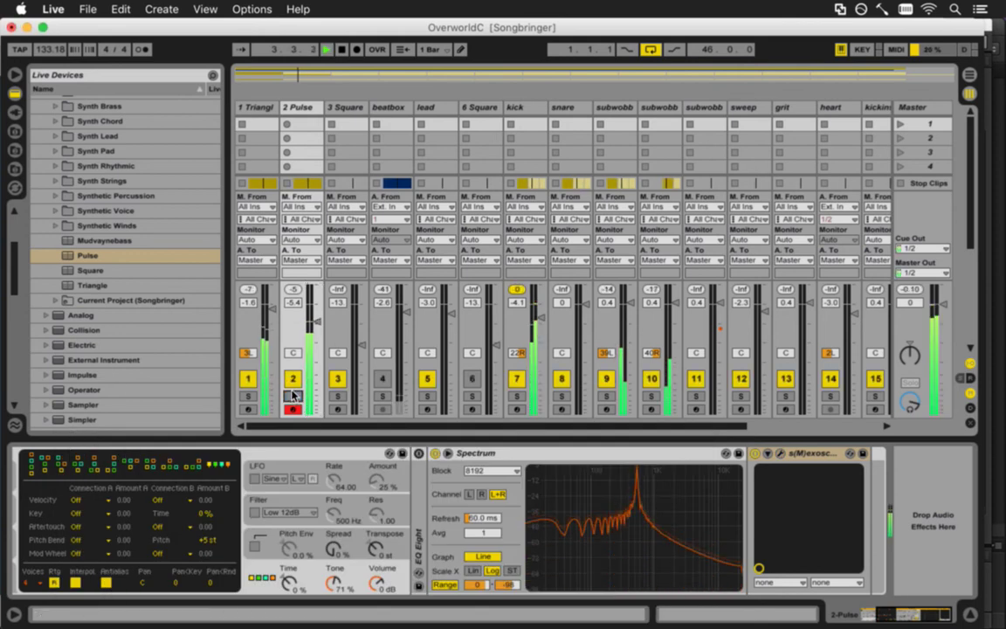
{"action": "left_click_drag", "start_coordinate": [318, 329], "coordinate": [319, 332]}
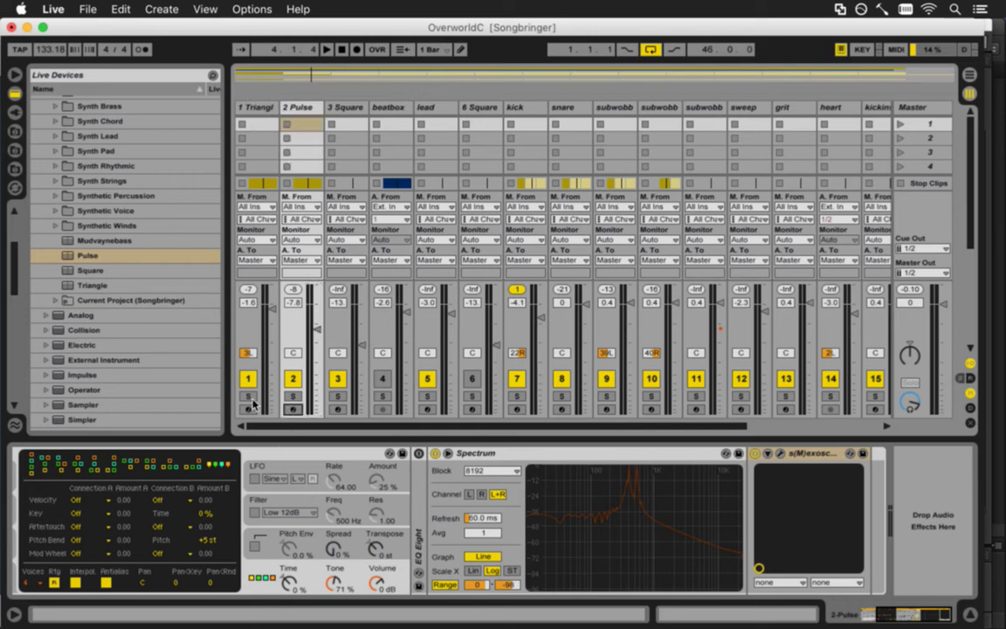
Audition the Triangle and Pulse tracks soloed together, clear both solos and replay the full mix
{"action": "key", "text": "space"}
{"action": "left_click", "coordinate": [297, 397]}
{"action": "key", "text": "space"}
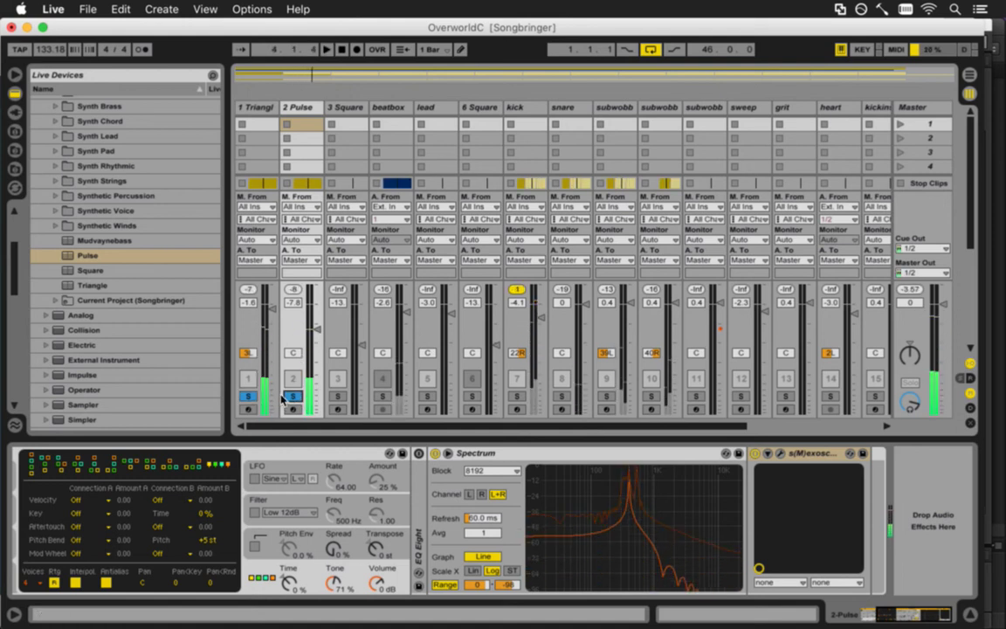
{"action": "key", "text": "space"}
{"action": "left_click", "coordinate": [294, 398]}
{"action": "left_click", "coordinate": [253, 398]}
{"action": "key", "text": "space"}
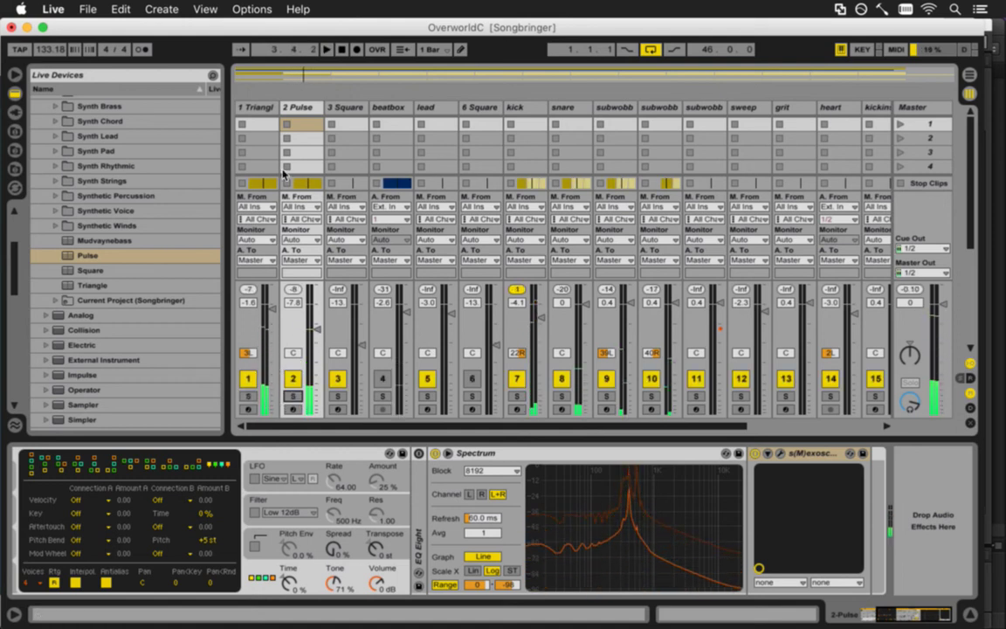
Select the Triangle track, hide the browser and switch to Arrangement View with the clip editor shown
{"action": "left_click", "coordinate": [260, 110]}
{"action": "key", "text": "shift+Tab"}
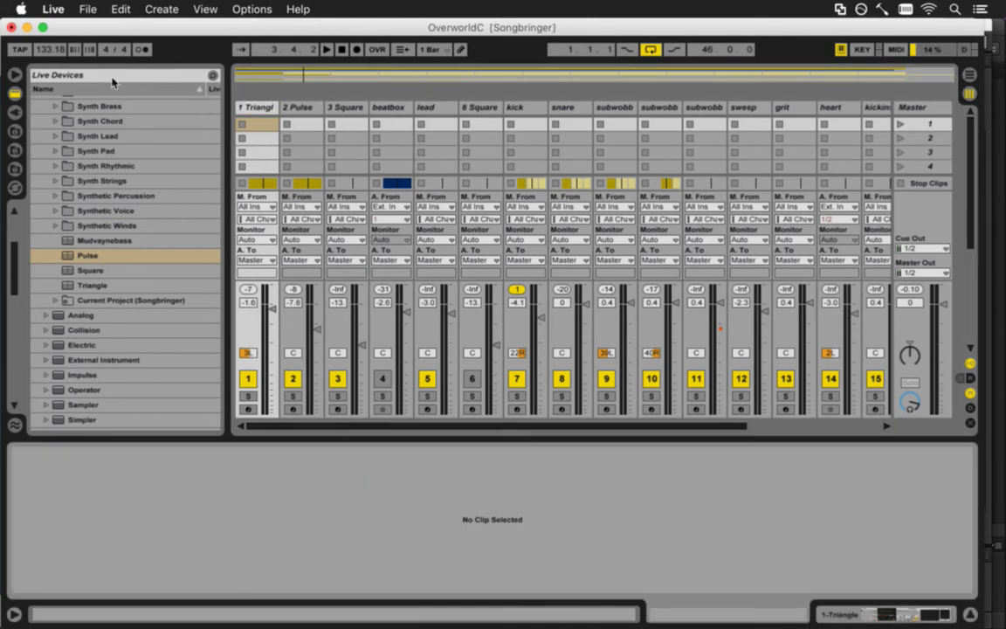
{"action": "left_click", "coordinate": [13, 77]}
{"action": "key", "text": "Tab"}
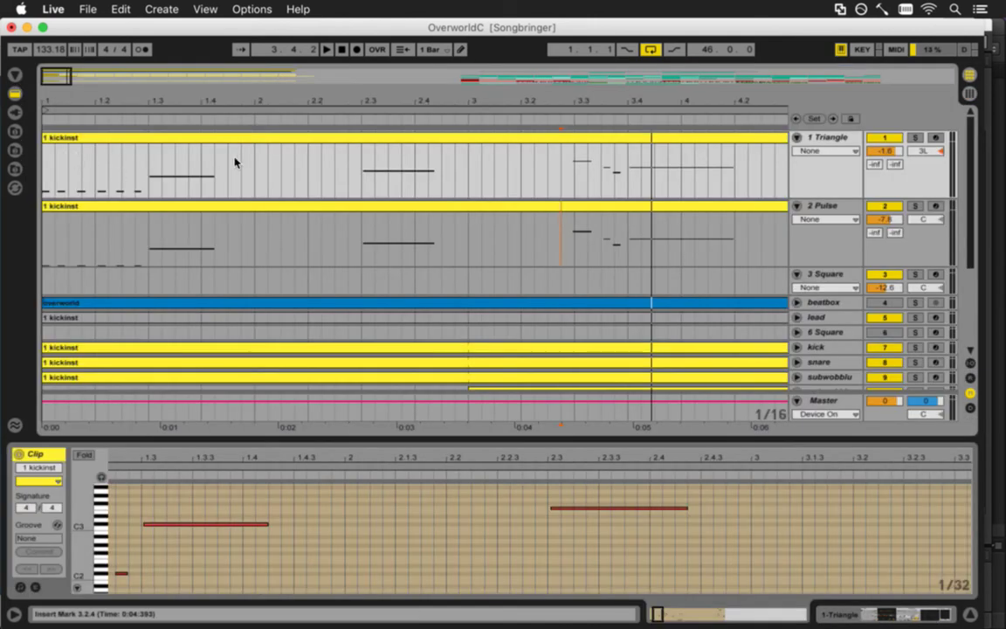
Deactivate the kickinst clip on the Triangle track
{"action": "left_click", "coordinate": [366, 151]}
{"action": "key", "text": "minus"}
{"action": "key", "text": "minus"}
{"action": "key", "text": "minus"}
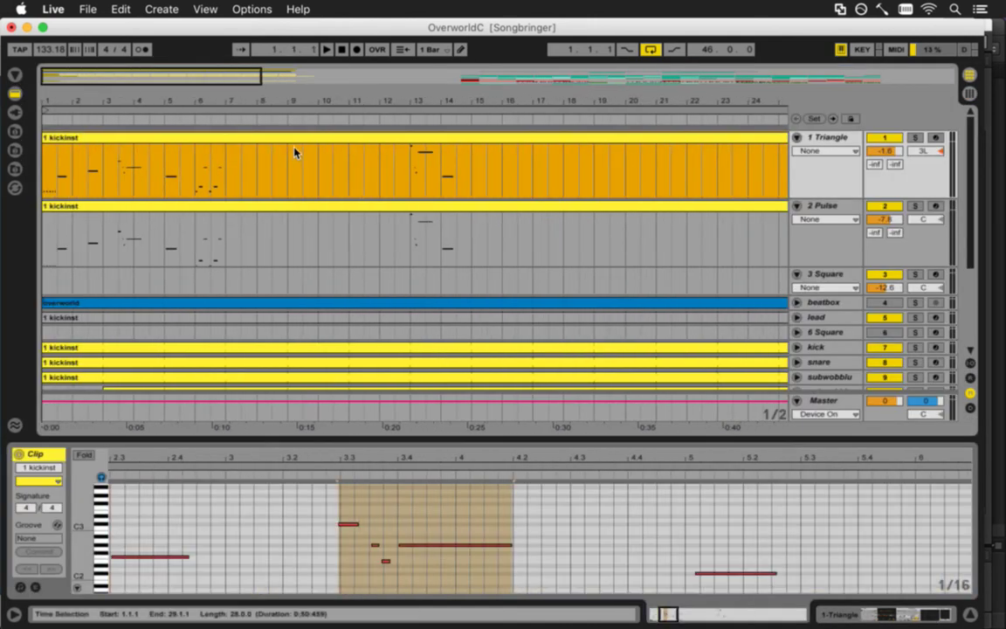
{"action": "right_click", "coordinate": [304, 143]}
{"action": "left_click", "coordinate": [347, 239]}
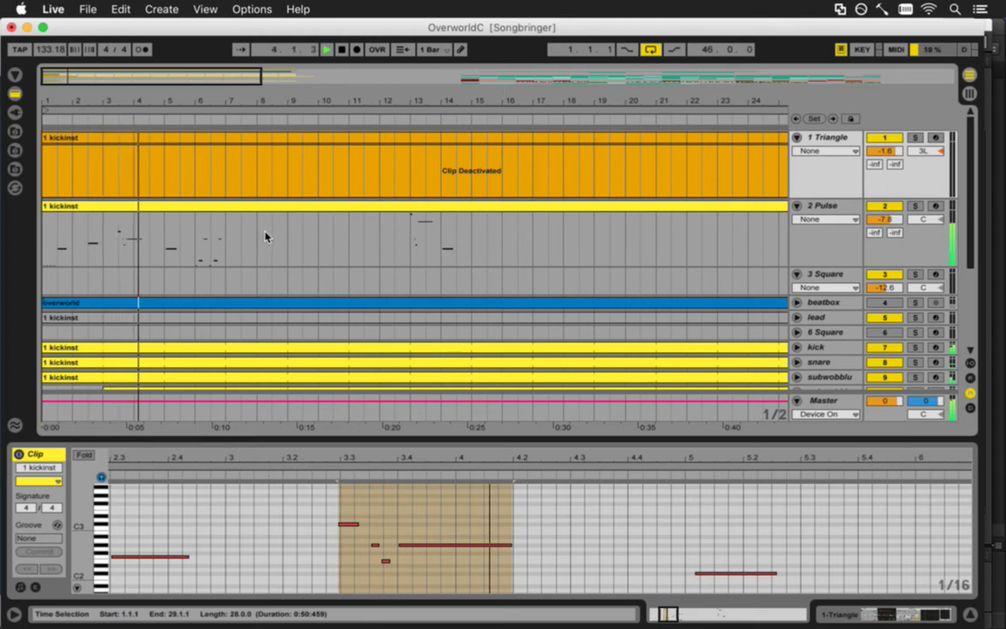
Copy the Pulse melody clip onto subwobblu tracks 11 and 9 at 1.1.1 and audition the result
{"action": "scroll", "coordinate": [265, 236], "scroll_direction": "down", "scroll_amount": 2}
{"action": "scroll", "coordinate": [266, 236], "scroll_direction": "down", "scroll_amount": 1}
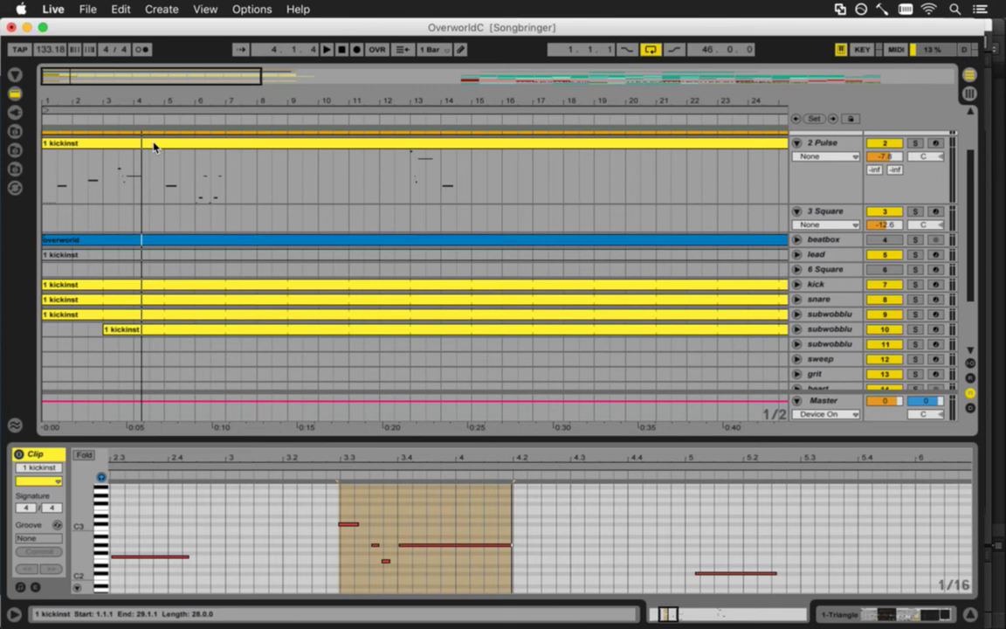
{"action": "left_click_drag", "start_coordinate": [153, 146], "coordinate": [154, 342]}
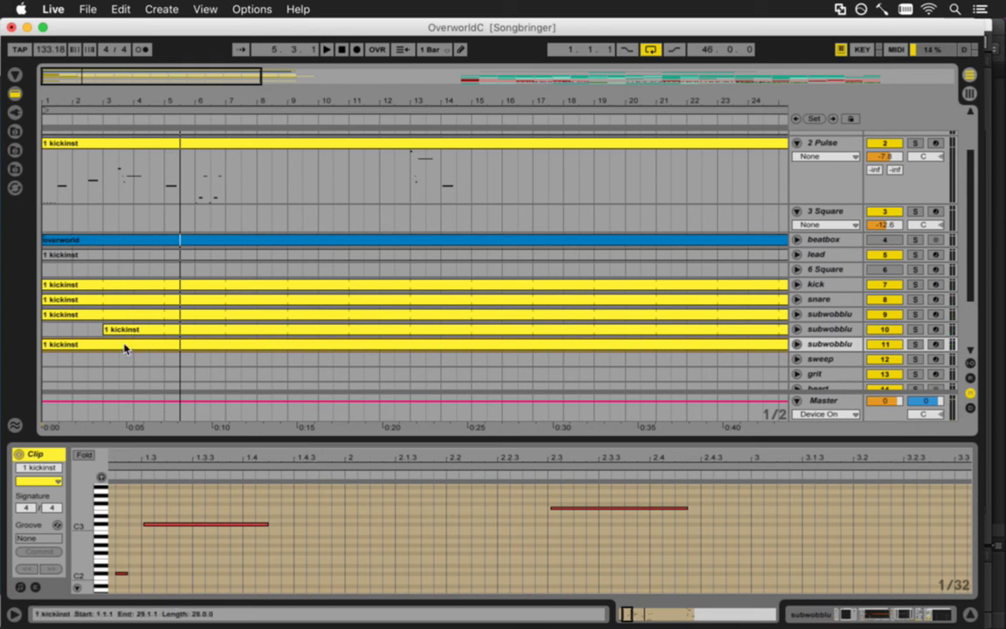
{"action": "left_click_drag", "start_coordinate": [124, 346], "coordinate": [124, 332]}
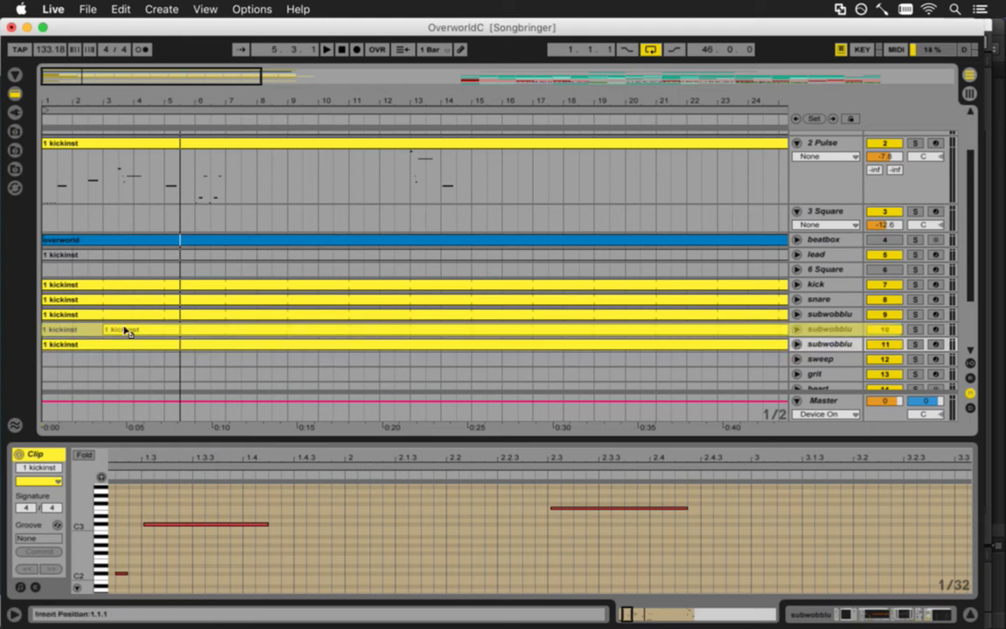
{"action": "left_click", "coordinate": [127, 316]}
{"action": "left_click", "coordinate": [125, 315]}
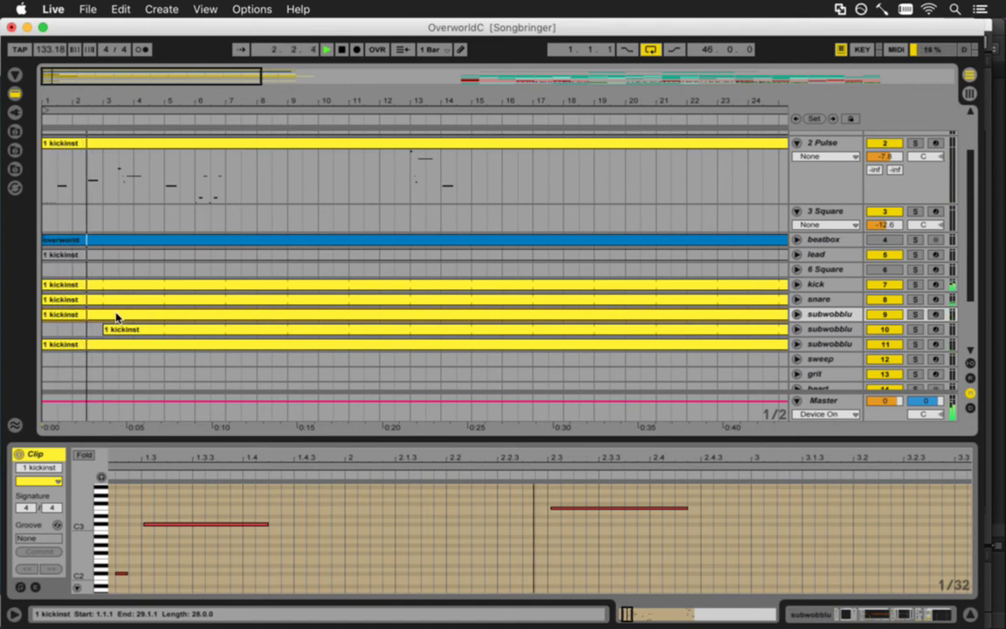
{"action": "key", "text": "space"}
Try replacing the clip on subwobblu track 10 with the melody clip pasted at 1.1.1, and undo it
{"action": "left_click", "coordinate": [115, 329]}
{"action": "key", "text": "Delete"}
{"action": "key", "text": "Home"}
{"action": "key", "text": "super+v"}
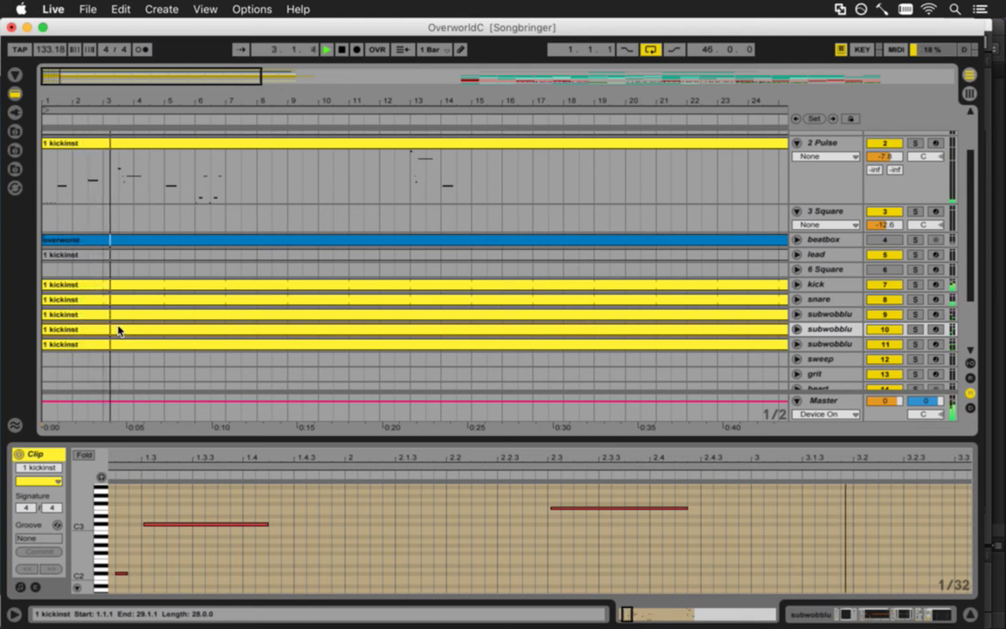
{"action": "key", "text": "ctrl+z"}
During playback, look over subwobblu track 10's devices and open its kickinst clip in the note editor
{"action": "key", "text": "space"}
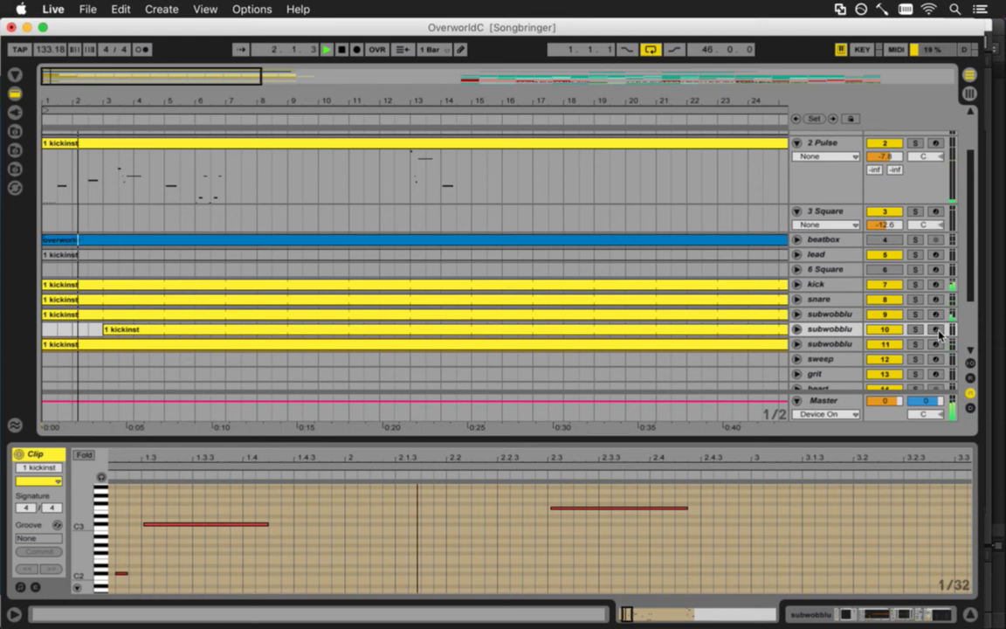
{"action": "left_click", "coordinate": [839, 330]}
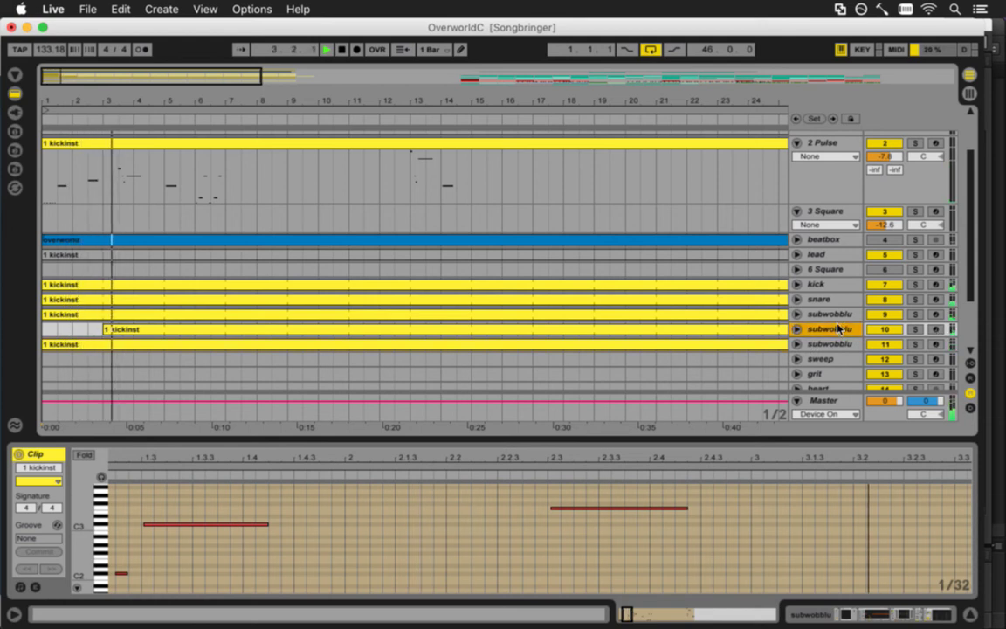
{"action": "key", "text": "shift+Tab"}
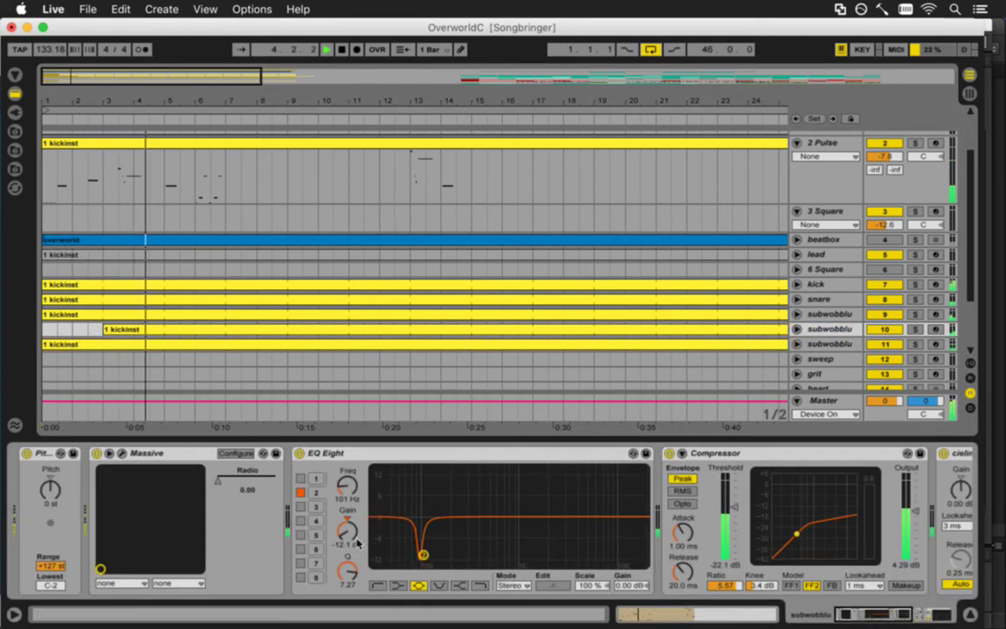
{"action": "key", "text": "shift+Tab"}
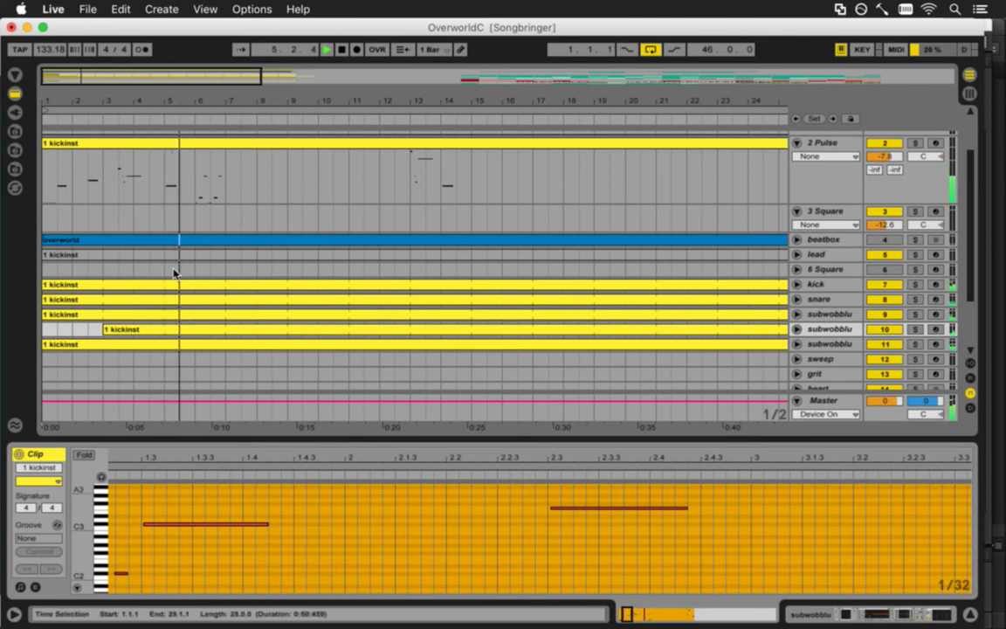
{"action": "left_click", "coordinate": [150, 329]}
{"action": "left_click", "coordinate": [147, 522]}
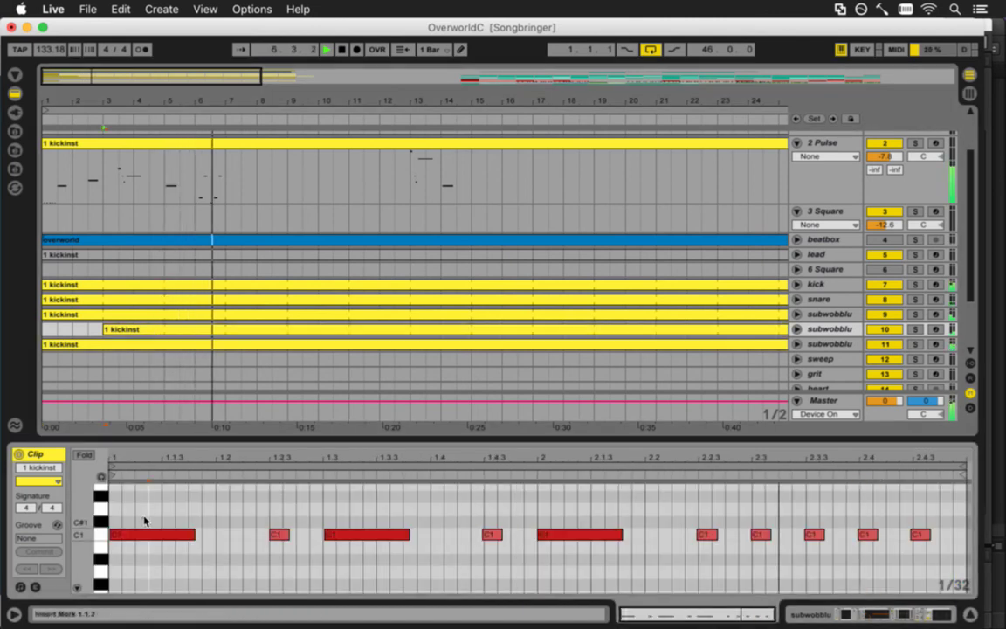
Try transposing all notes in subwobblu track 10's clip from C1 up to C2, and undo the change
{"action": "key", "text": "super+a"}
{"action": "left_click_drag", "start_coordinate": [84, 507], "coordinate": [84, 516]}
{"action": "key", "text": "super+a"}
{"action": "left_click_drag", "start_coordinate": [128, 552], "coordinate": [135, 503]}
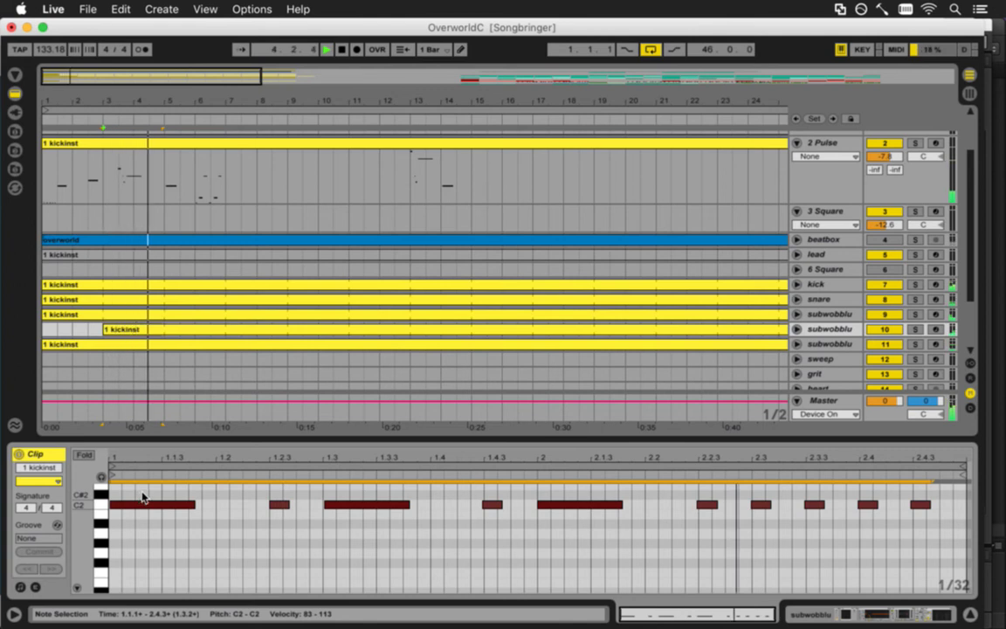
{"action": "key", "text": "space"}
{"action": "key", "text": "super+z"}
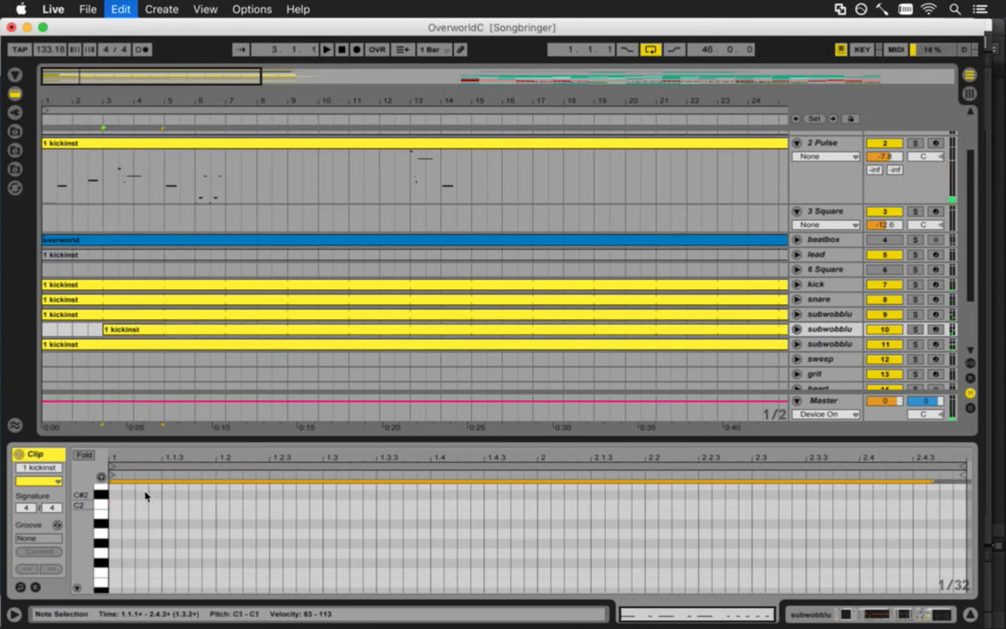
Replay the arrangement from 1.1.1 to hear the layered subwobblu tracks
{"action": "key", "text": "space"}
{"action": "left_click", "coordinate": [50, 330]}
{"action": "key", "text": "space"}
{"action": "key", "text": "space"}
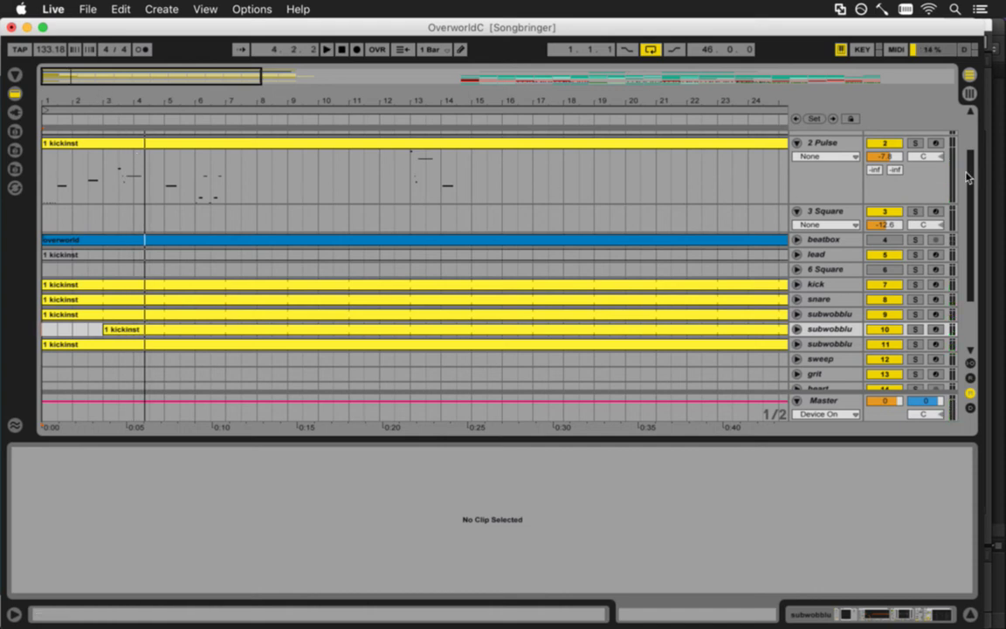
Select the Pulse track's kickinst clip and review the track's devices and the clip's notes
{"action": "scroll", "coordinate": [548, 181], "scroll_direction": "up", "scroll_amount": 3}
{"action": "left_click_drag", "start_coordinate": [153, 103], "coordinate": [150, 99]}
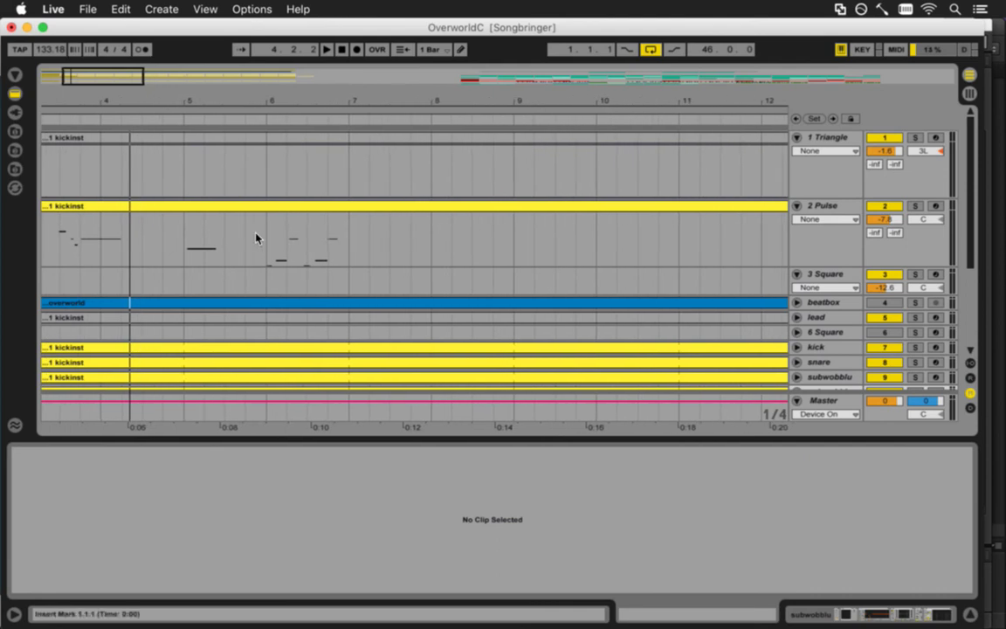
{"action": "key", "text": "space"}
{"action": "left_click", "coordinate": [179, 207]}
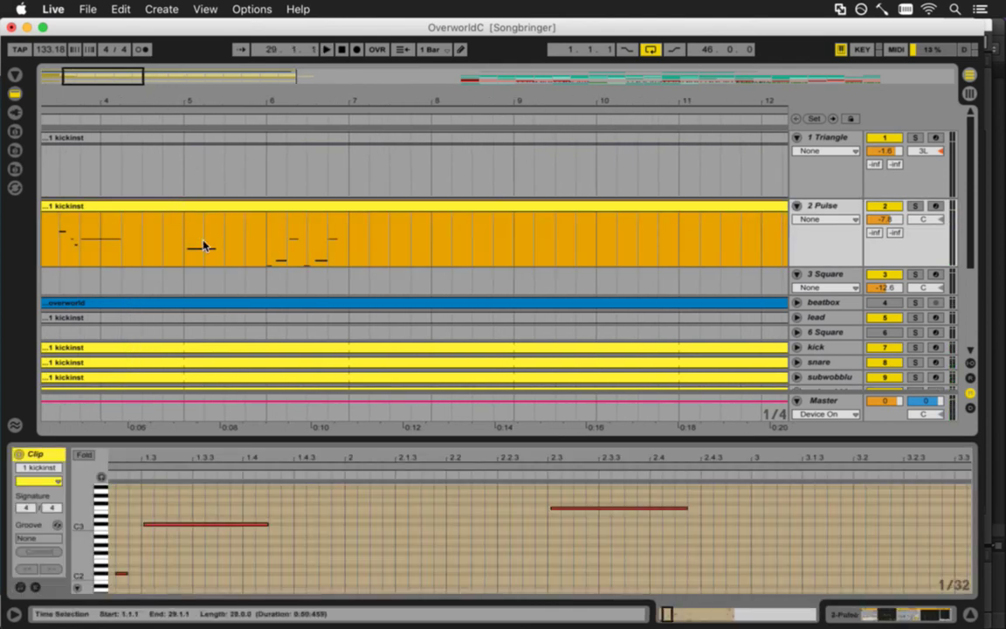
{"action": "scroll", "coordinate": [826, 262], "scroll_direction": "down", "scroll_amount": 3}
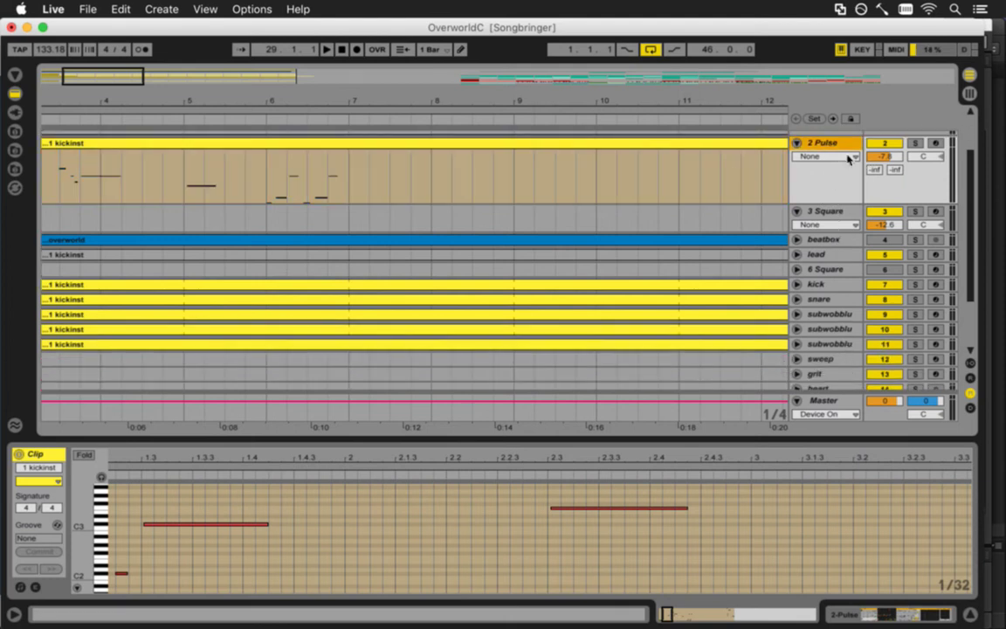
{"action": "left_click", "coordinate": [362, 166]}
{"action": "left_click", "coordinate": [424, 202]}
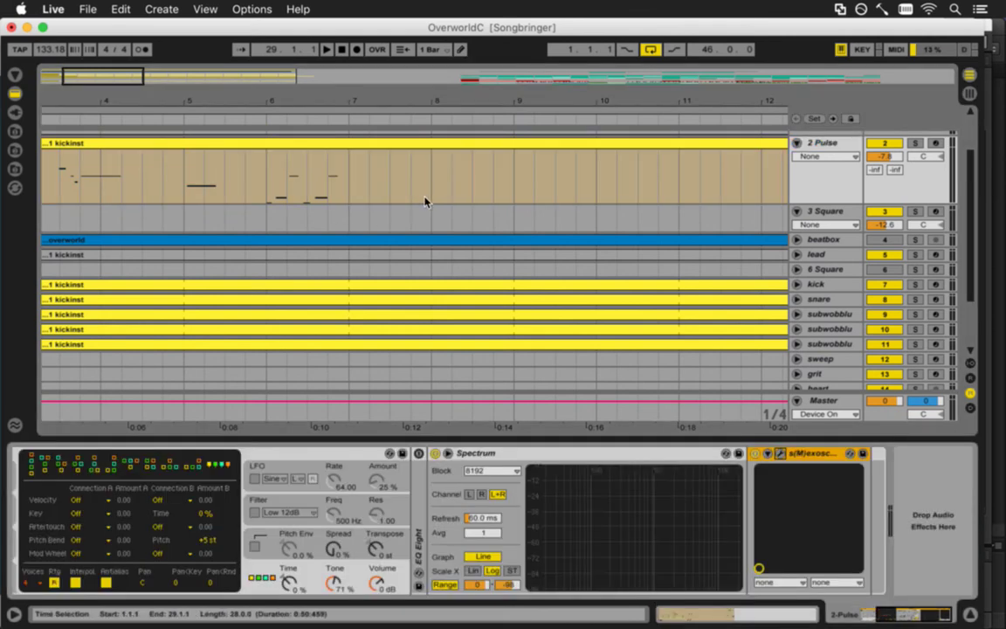
{"action": "key", "text": "shift+Tab"}
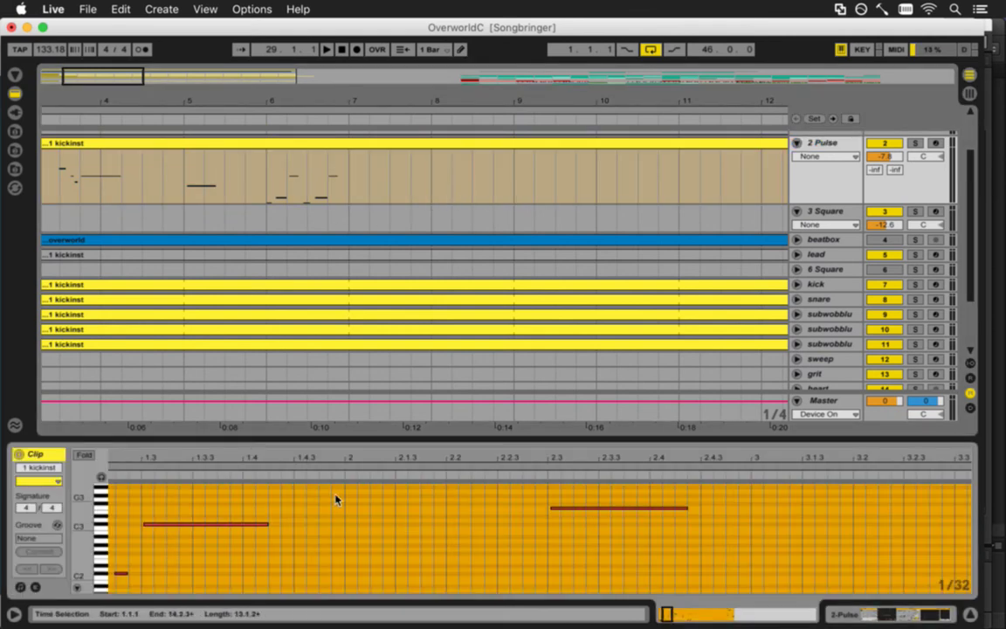
Unfold the beatbox track to show its waveform and play the arrangement from 6.1.1 and again from 1.1.1
{"action": "left_click", "coordinate": [802, 242]}
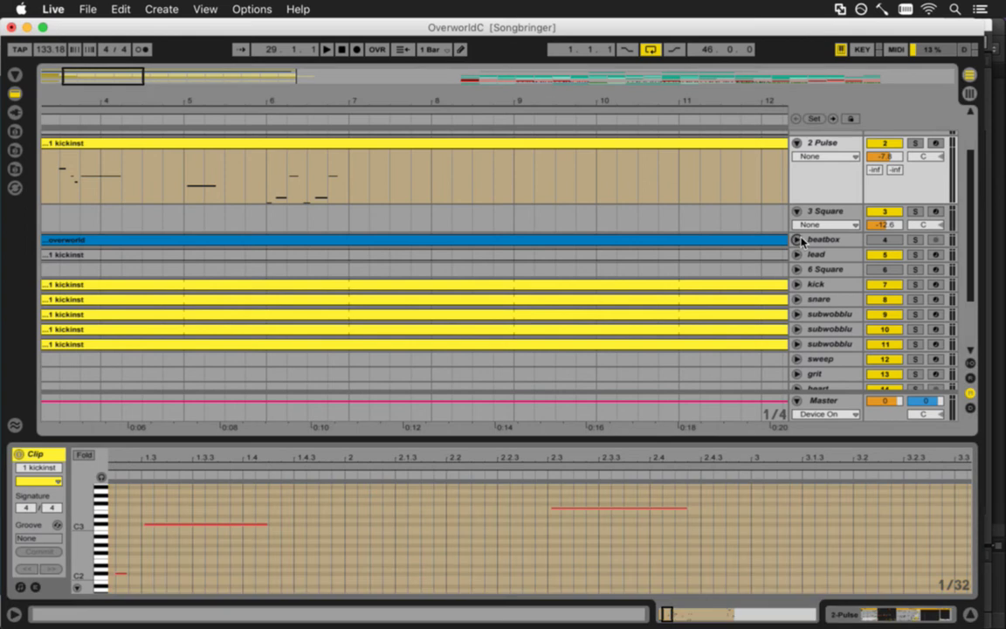
{"action": "left_click", "coordinate": [798, 240]}
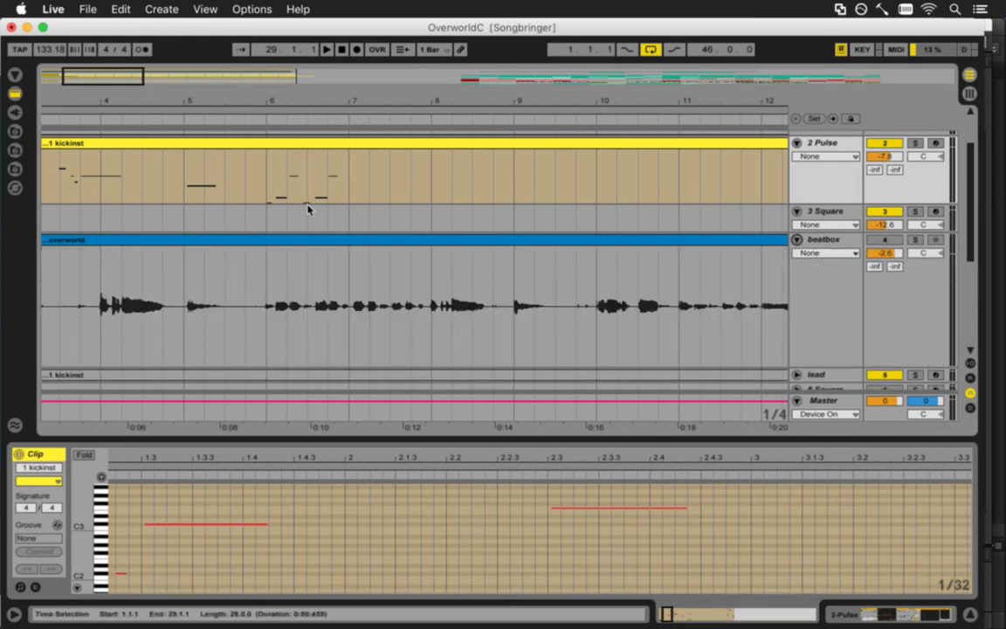
{"action": "left_click", "coordinate": [267, 179]}
{"action": "key", "text": "space"}
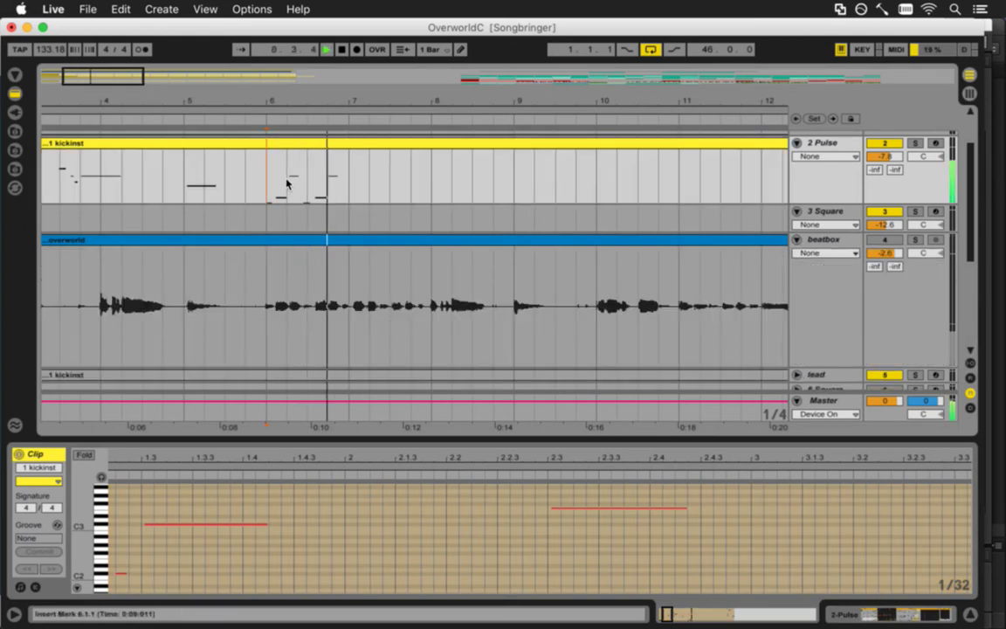
{"action": "left_click_drag", "start_coordinate": [135, 103], "coordinate": [127, 98]}
{"action": "key", "text": "space"}
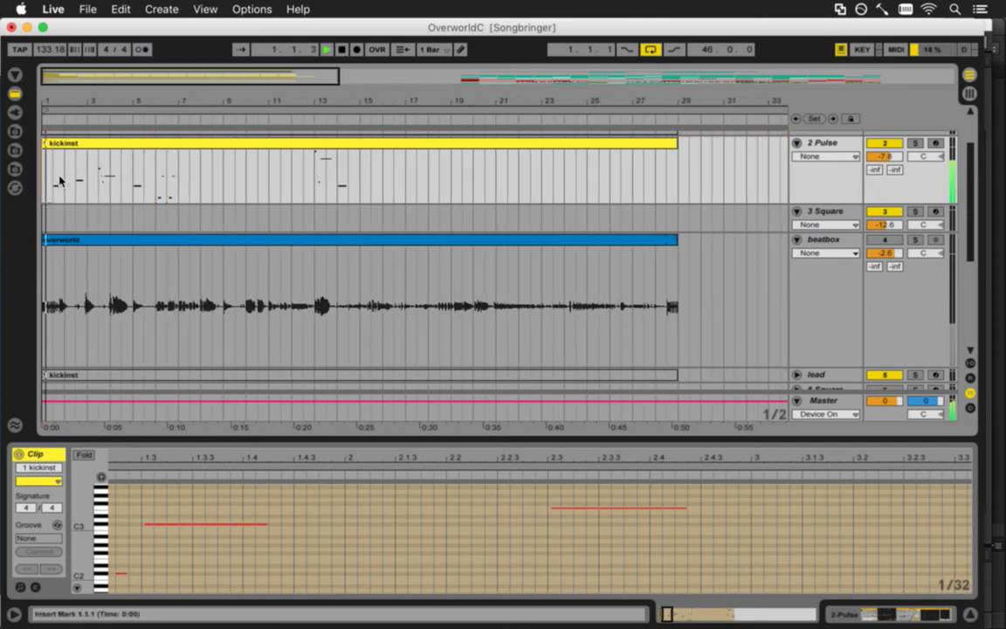
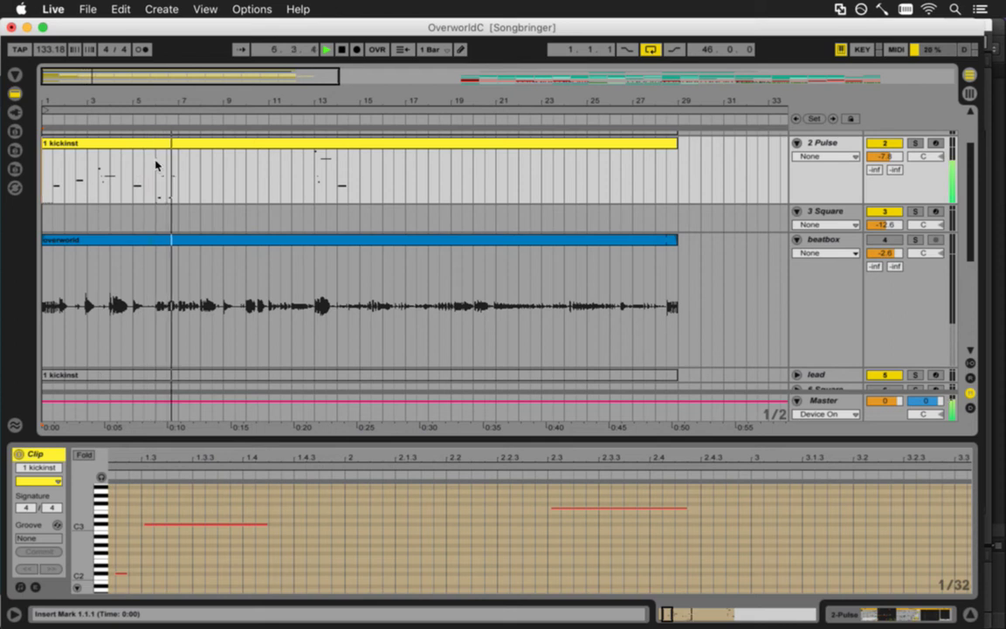
Move the long C#3 note just after 5.1.1 in the Pulse clip earlier to start at 4.3.1
{"action": "left_click_drag", "start_coordinate": [143, 103], "coordinate": [138, 100]}
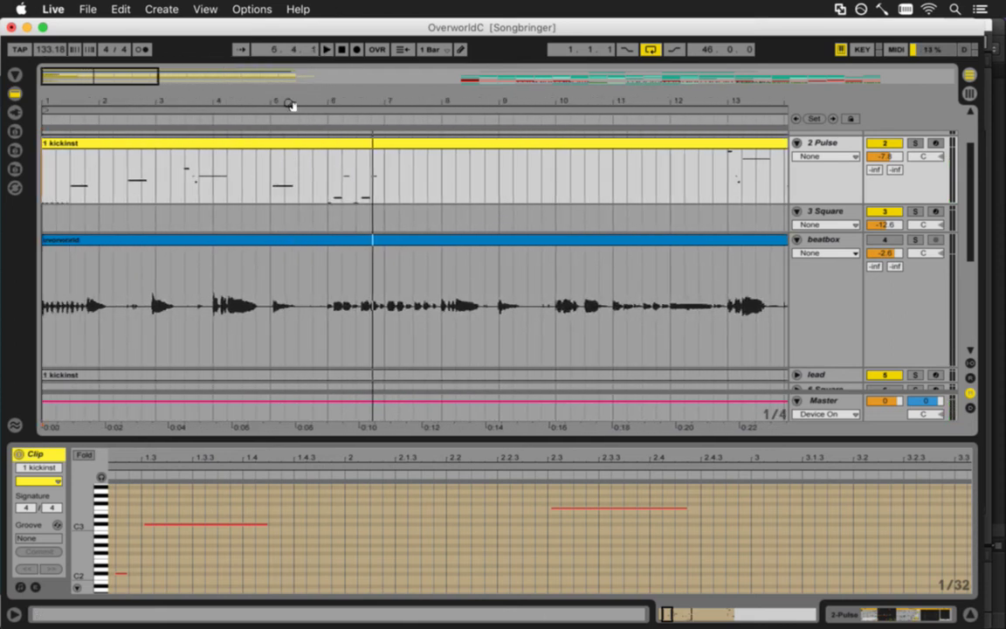
{"action": "left_click", "coordinate": [227, 152]}
{"action": "left_click_drag", "start_coordinate": [308, 457], "coordinate": [308, 453]}
{"action": "left_click_drag", "start_coordinate": [114, 454], "coordinate": [114, 460]}
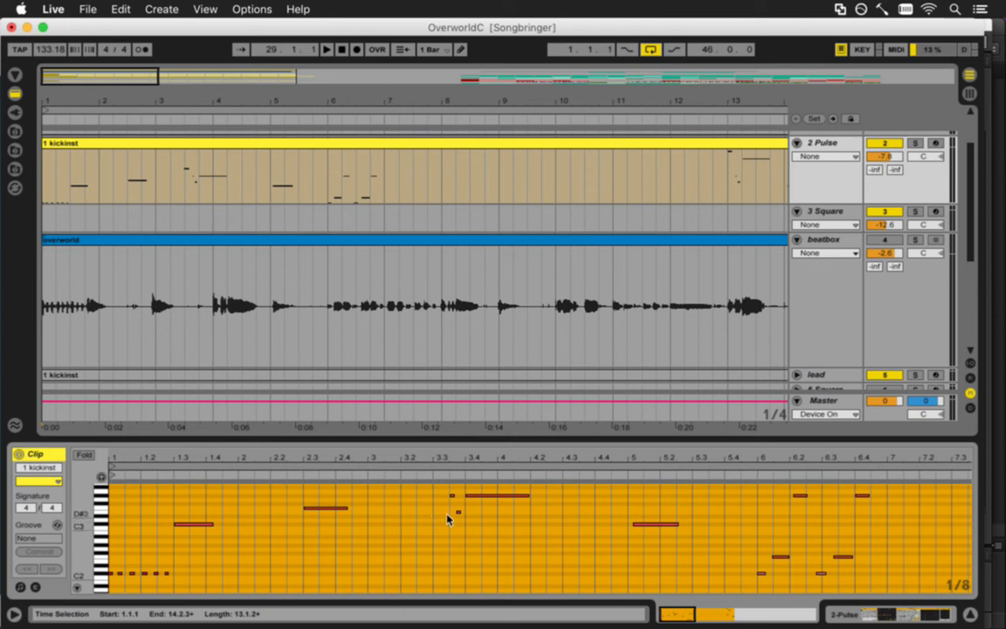
{"action": "scroll", "coordinate": [83, 511], "scroll_direction": "up", "scroll_amount": 3}
{"action": "left_click_drag", "start_coordinate": [83, 511], "coordinate": [85, 512]}
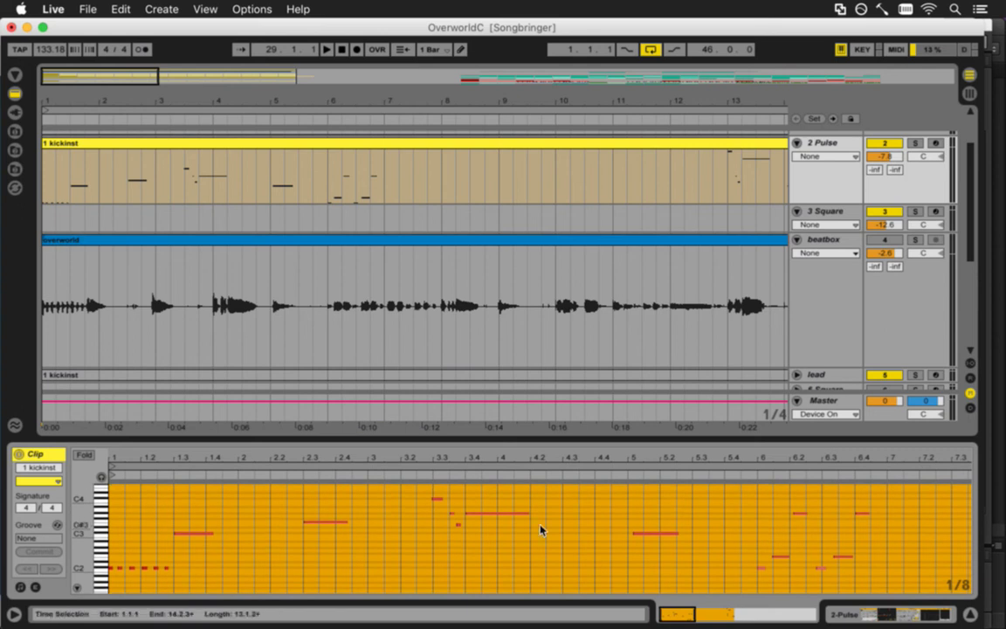
{"action": "left_click", "coordinate": [634, 510]}
{"action": "left_click_drag", "start_coordinate": [652, 461], "coordinate": [651, 460]}
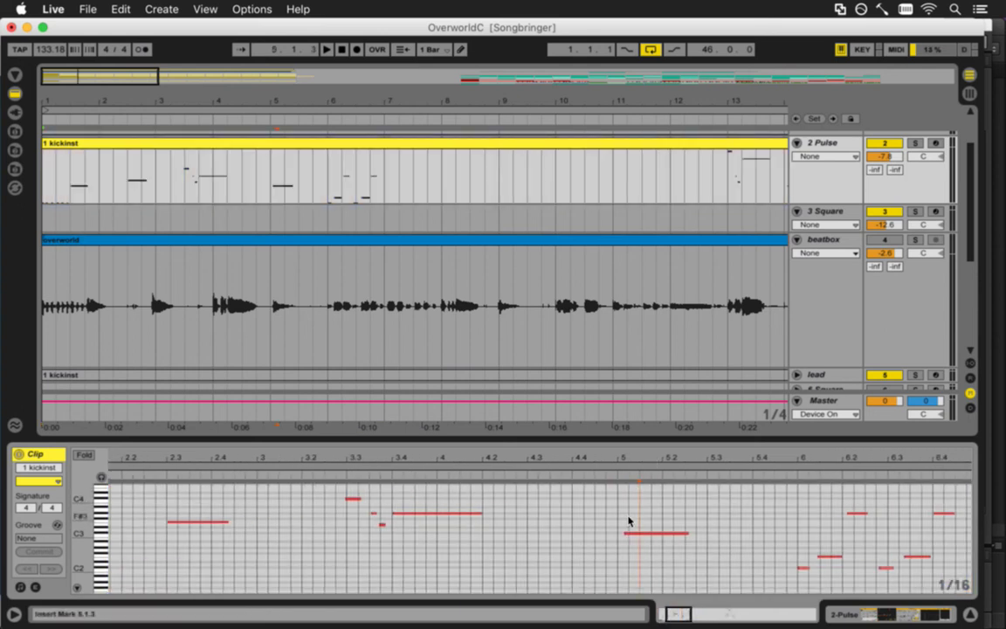
{"action": "left_click_drag", "start_coordinate": [642, 536], "coordinate": [550, 534]}
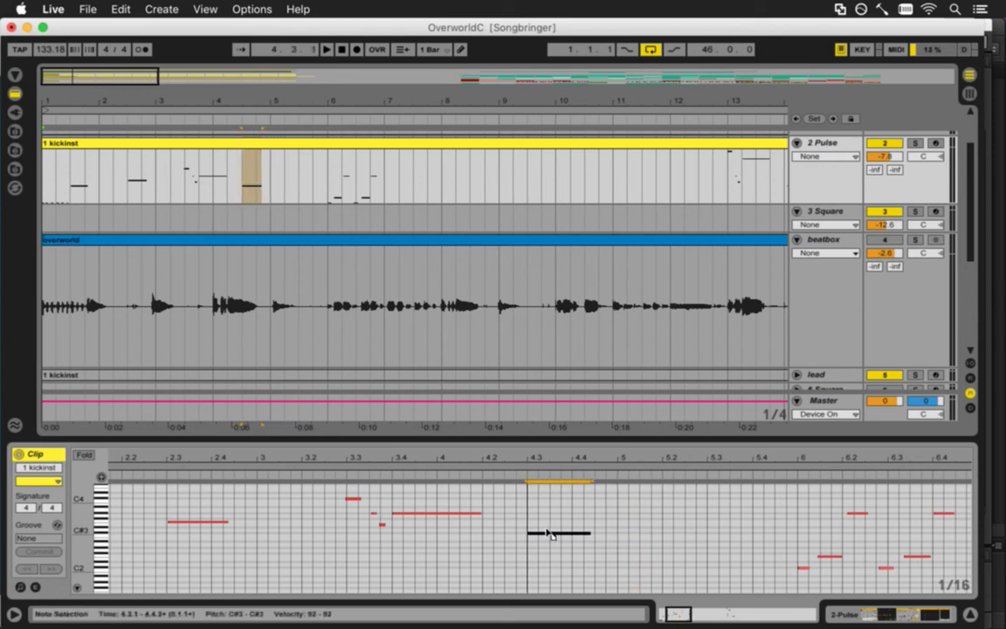
Play the arrangement from 1.1.1 and from 3.1.1 to audition the moved C#3 note against the other tracks
{"action": "key", "text": "space"}
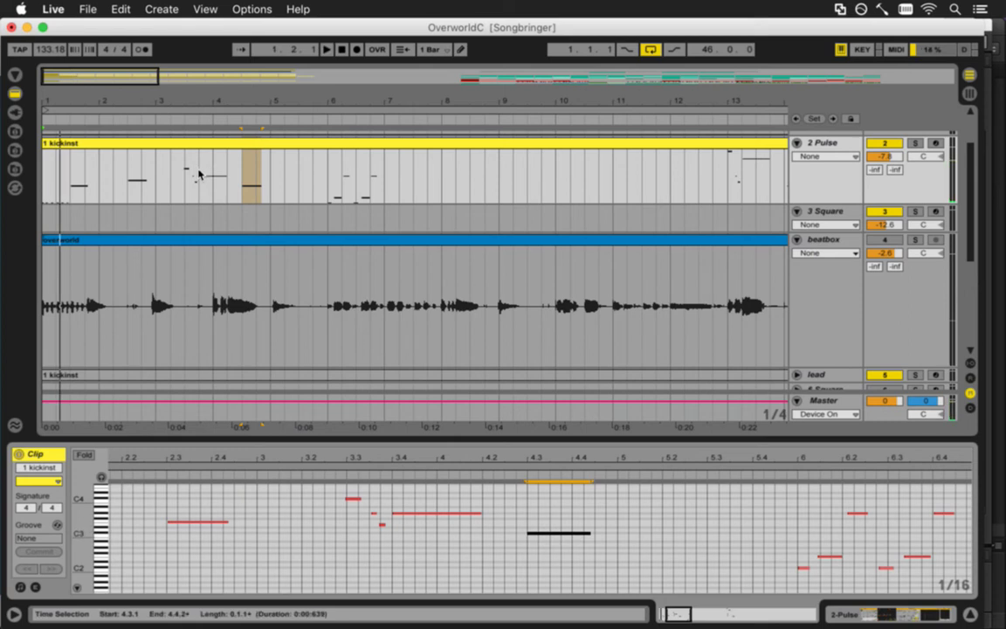
{"action": "left_click", "coordinate": [154, 171]}
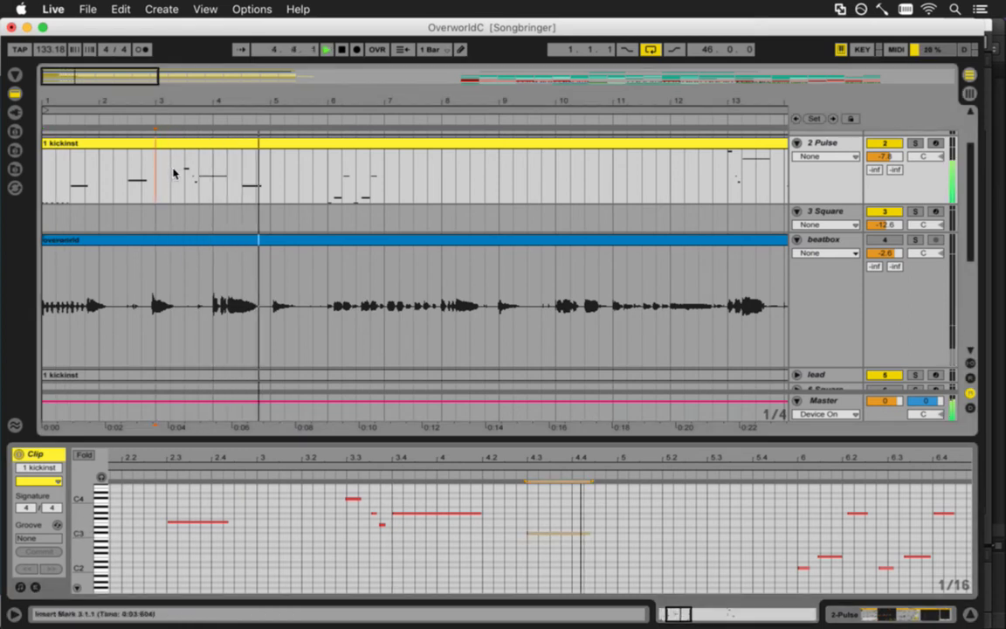
{"action": "key", "text": "space"}
{"action": "left_click", "coordinate": [561, 519]}
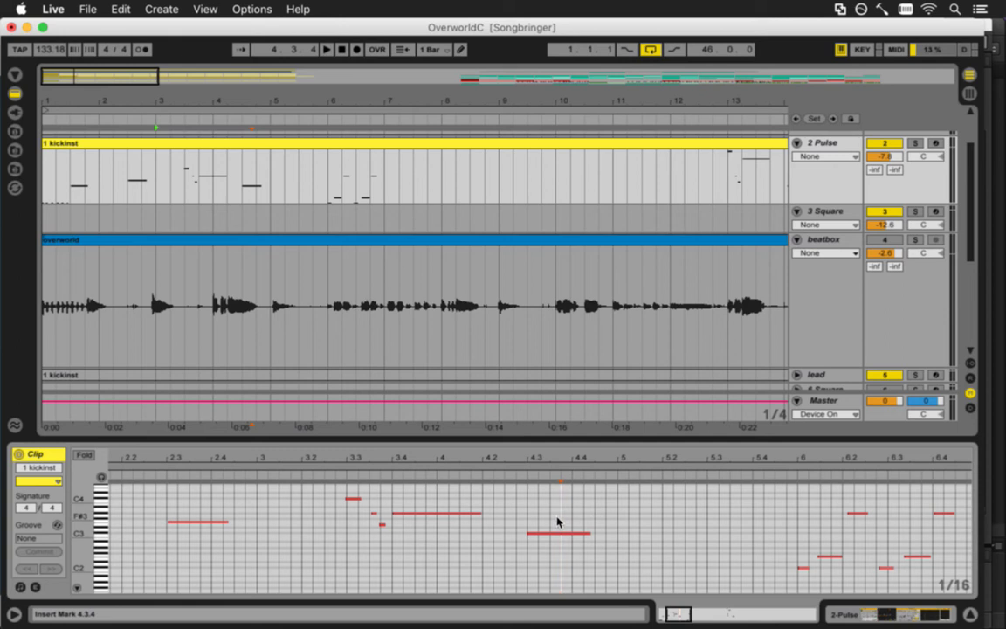
Move the six-note phrase at bar 6 earlier to 5.3.1, keeping its C#2 to G#3 pitches, and play it
{"action": "left_click_drag", "start_coordinate": [797, 583], "coordinate": [937, 499]}
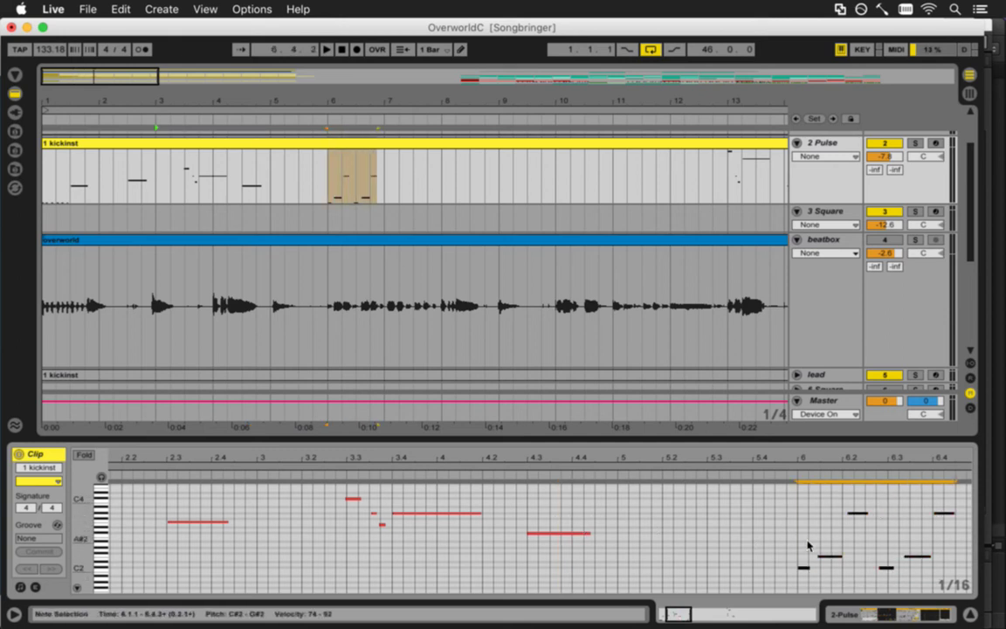
{"action": "left_click_drag", "start_coordinate": [805, 568], "coordinate": [718, 566]}
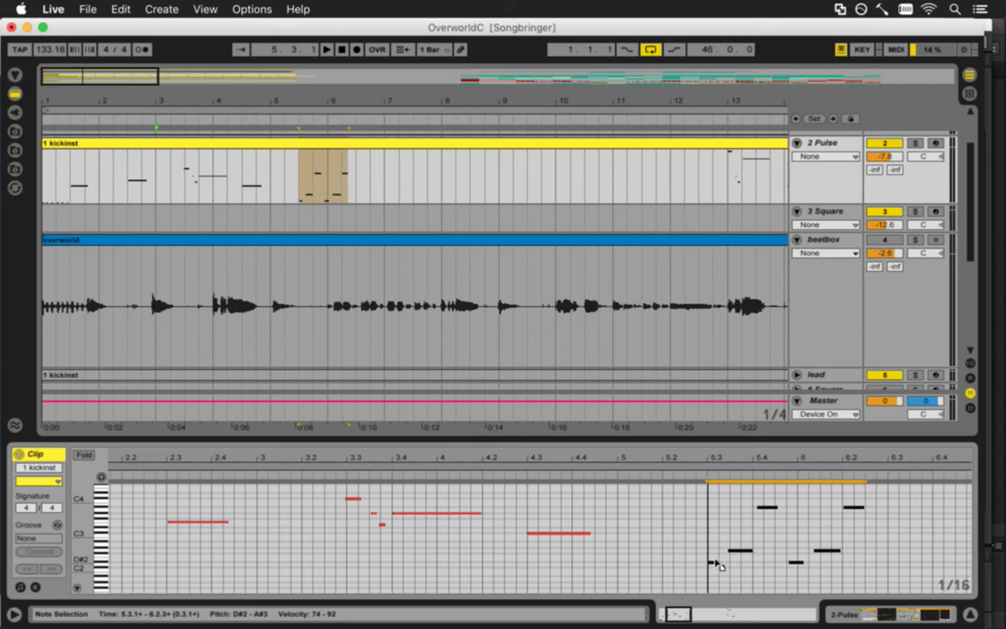
{"action": "key", "text": "Down"}
{"action": "key", "text": "Down"}
{"action": "key", "text": "space"}
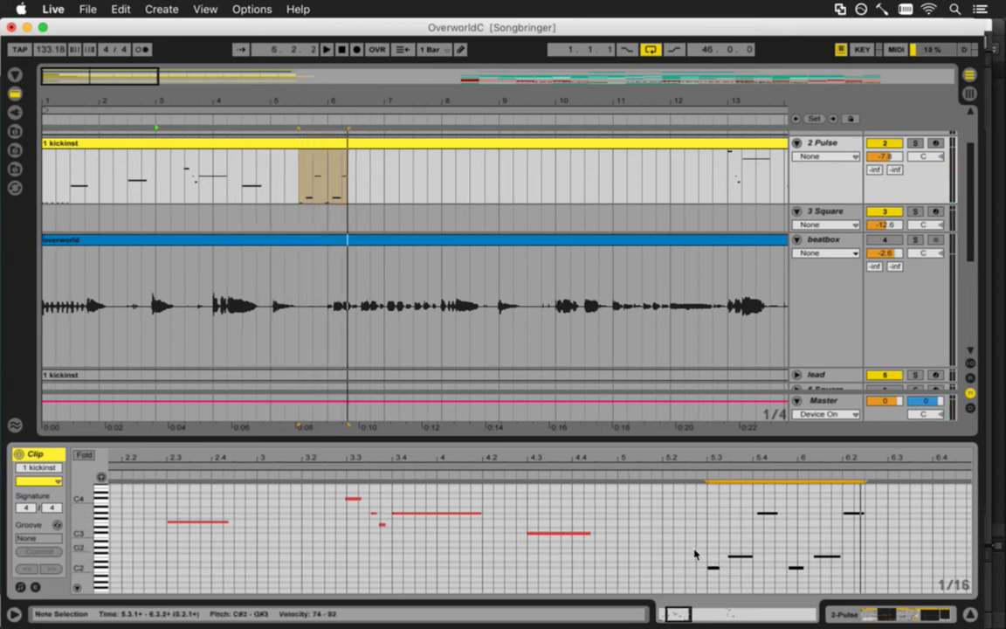
Lengthen the C#3 note to 5.2.1 and move the six-note phrase earlier so it starts at 5.2.1
{"action": "left_click_drag", "start_coordinate": [589, 539], "coordinate": [669, 546]}
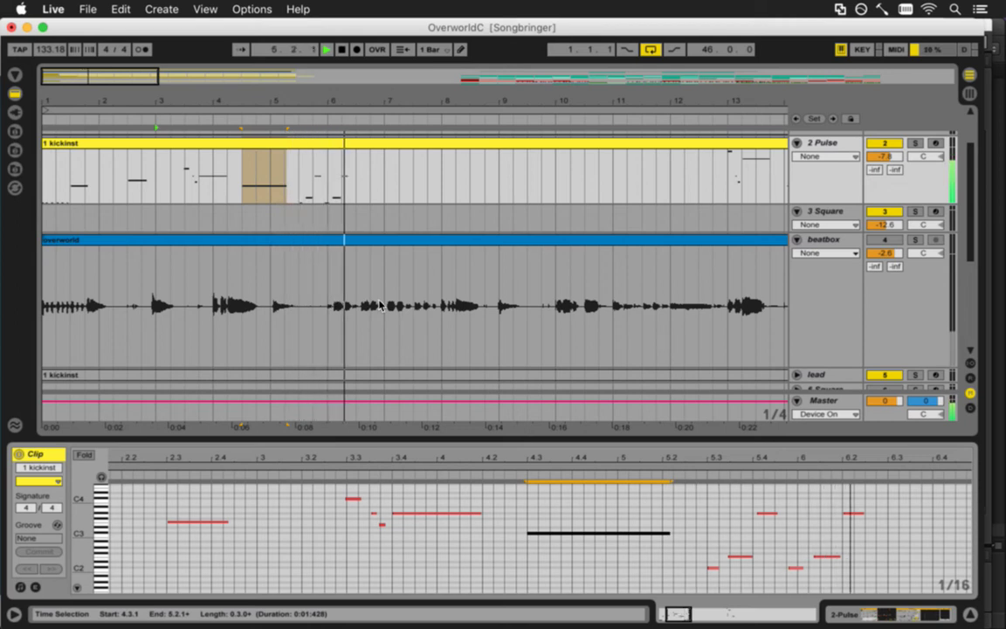
{"action": "left_click_drag", "start_coordinate": [707, 493], "coordinate": [888, 600]}
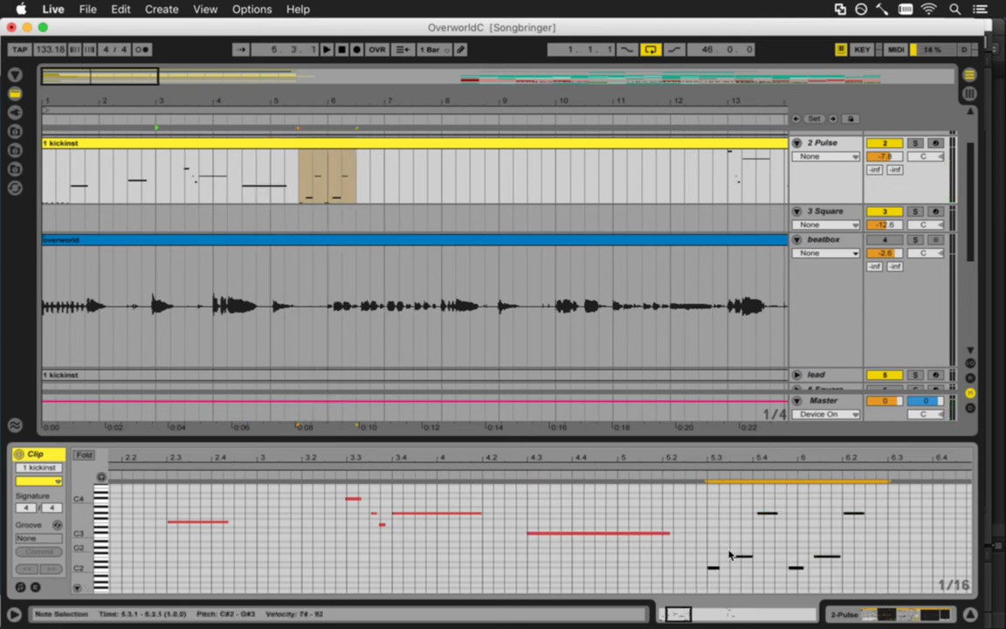
{"action": "left_click_drag", "start_coordinate": [713, 571], "coordinate": [667, 569]}
{"action": "key", "text": "space"}
Adjust the length of the C#3 note so it ends at about 5.1.1, and play from within bar 5
{"action": "left_click", "coordinate": [667, 534]}
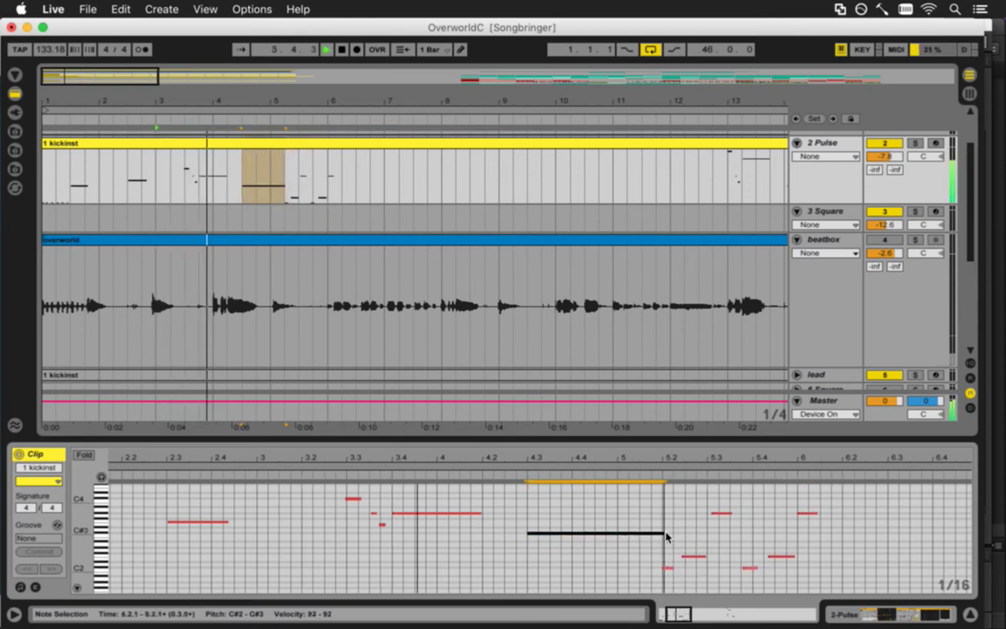
{"action": "left_click_drag", "start_coordinate": [668, 534], "coordinate": [691, 535]}
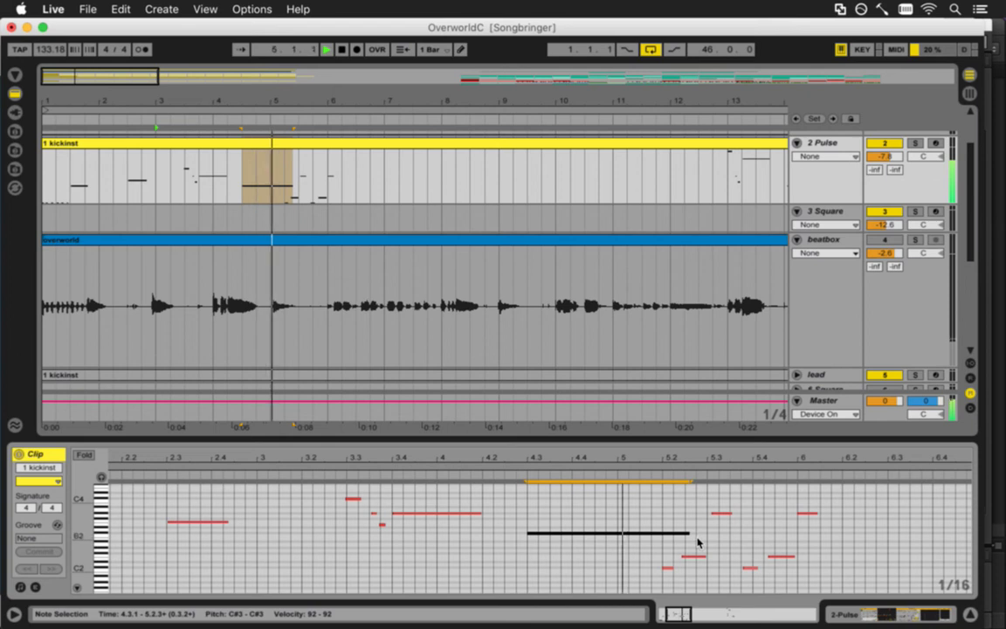
{"action": "left_click_drag", "start_coordinate": [698, 535], "coordinate": [619, 535]}
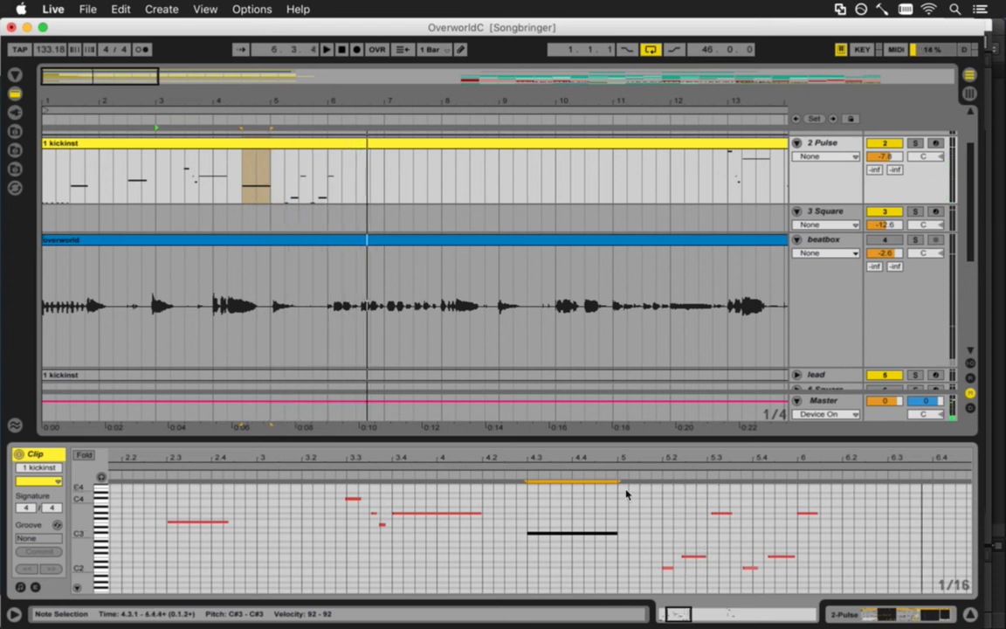
{"action": "left_click", "coordinate": [284, 185]}
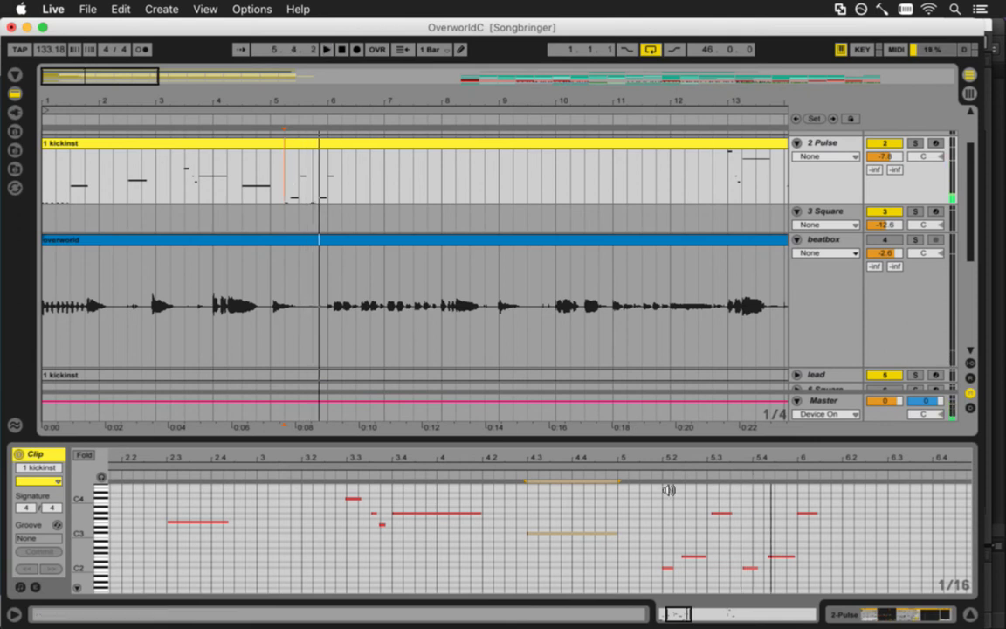
Move the six-note phrase earlier to start at 5.1.1, directly after the C#3 note, and play it
{"action": "left_click_drag", "start_coordinate": [651, 504], "coordinate": [810, 587]}
{"action": "left_click_drag", "start_coordinate": [671, 571], "coordinate": [632, 568]}
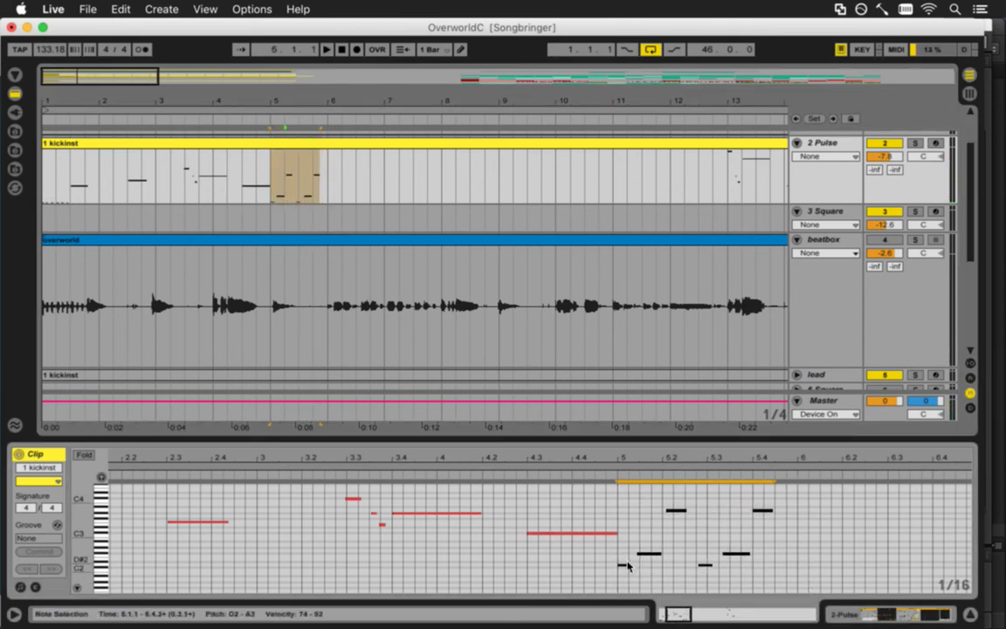
{"action": "left_click", "coordinate": [278, 166]}
{"action": "key", "text": "space"}
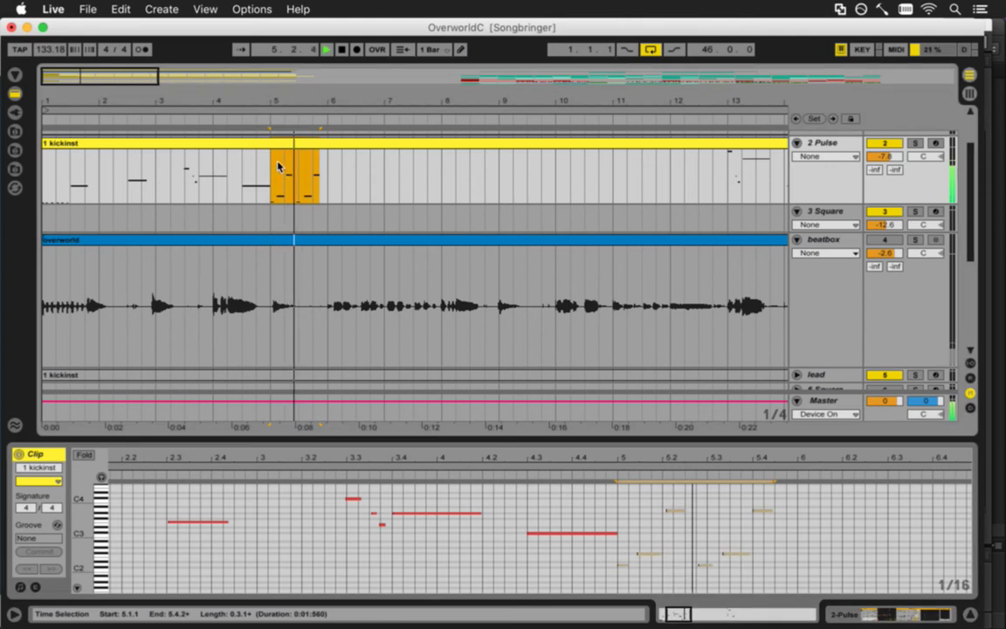
Shift the six-note phrase to 5.1.2 with its pitches at C#2 to G#3, and play it from 5.1.1
{"action": "key", "text": "space"}
{"action": "left_click", "coordinate": [630, 567]}
{"action": "key", "text": "Right"}
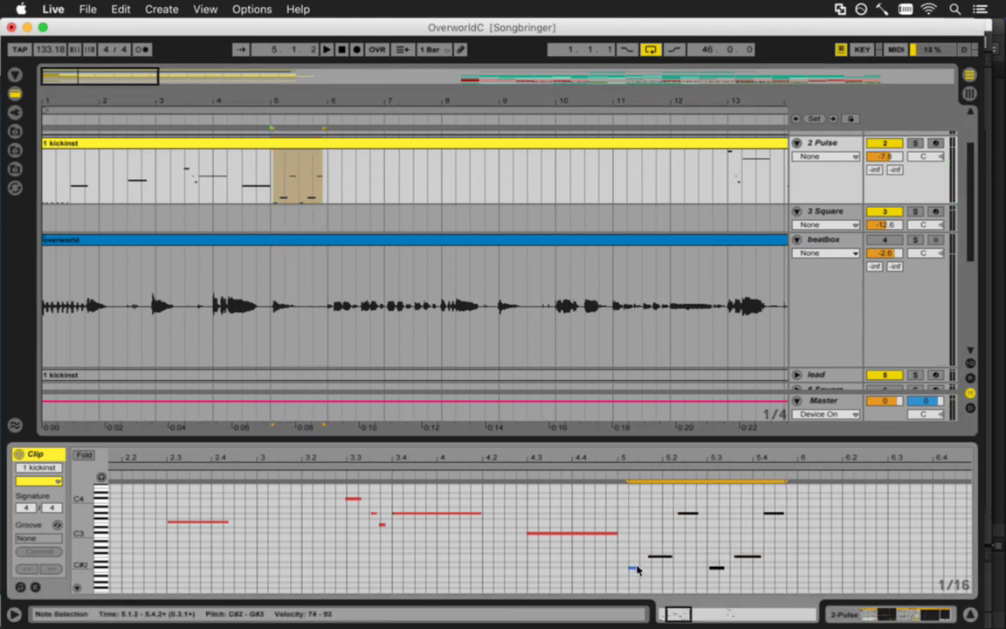
{"action": "key", "text": "space"}
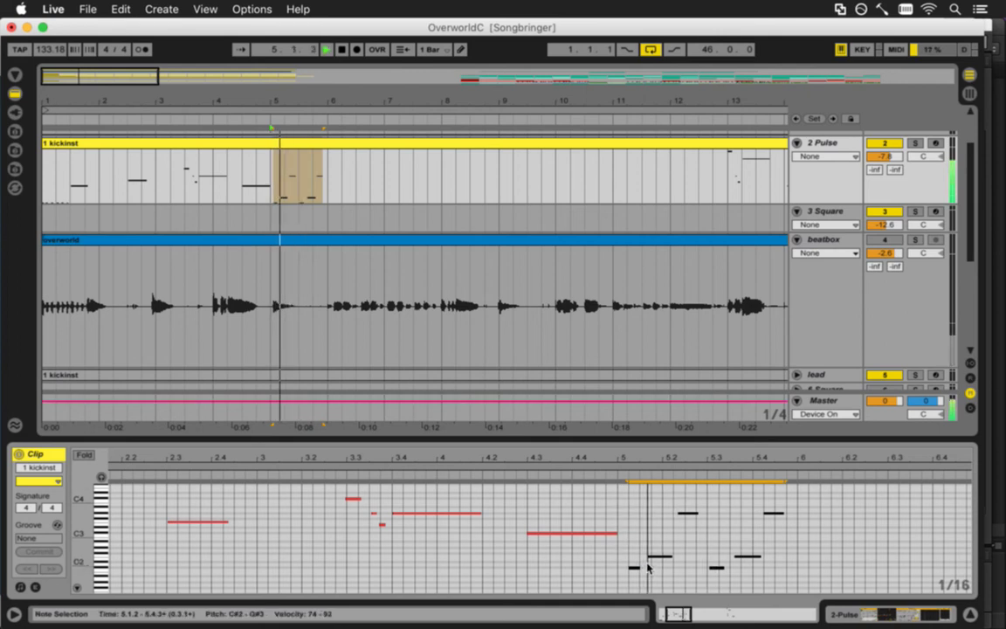
{"action": "key", "text": "space"}
{"action": "key", "text": "space"}
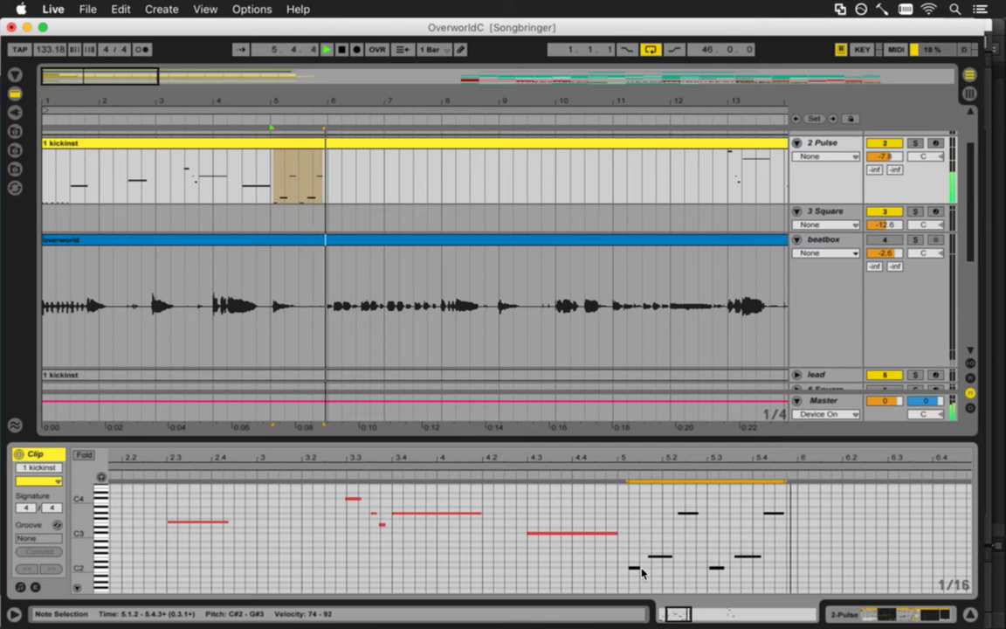
{"action": "key", "text": "space"}
Audition the last three notes from 5.3.1, then move the whole six-note phrase back to 5.1.1 and play it
{"action": "left_click_drag", "start_coordinate": [709, 497], "coordinate": [794, 578]}
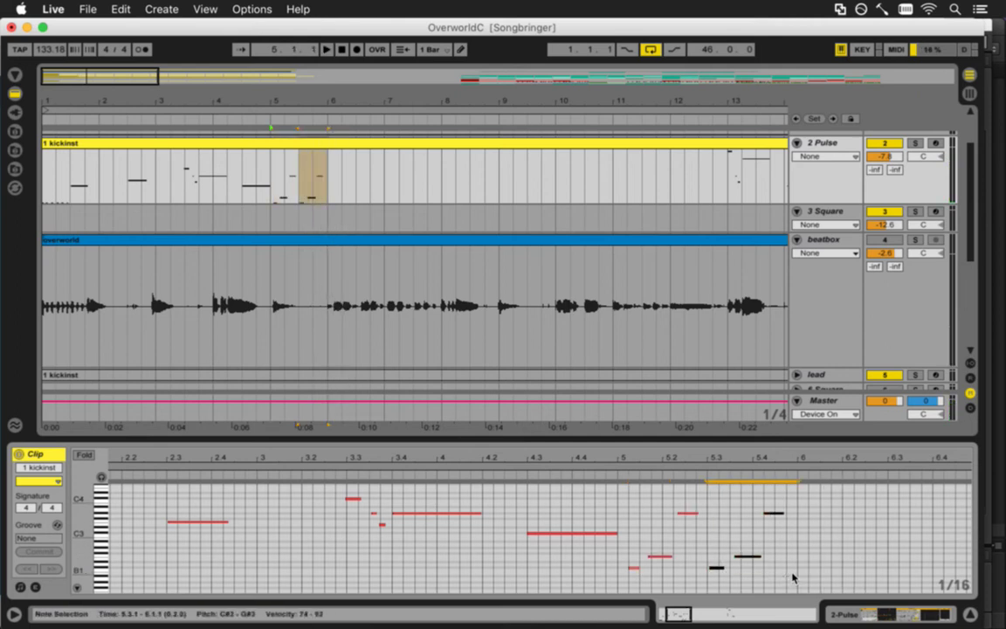
{"action": "key", "text": "space"}
{"action": "key", "text": "space"}
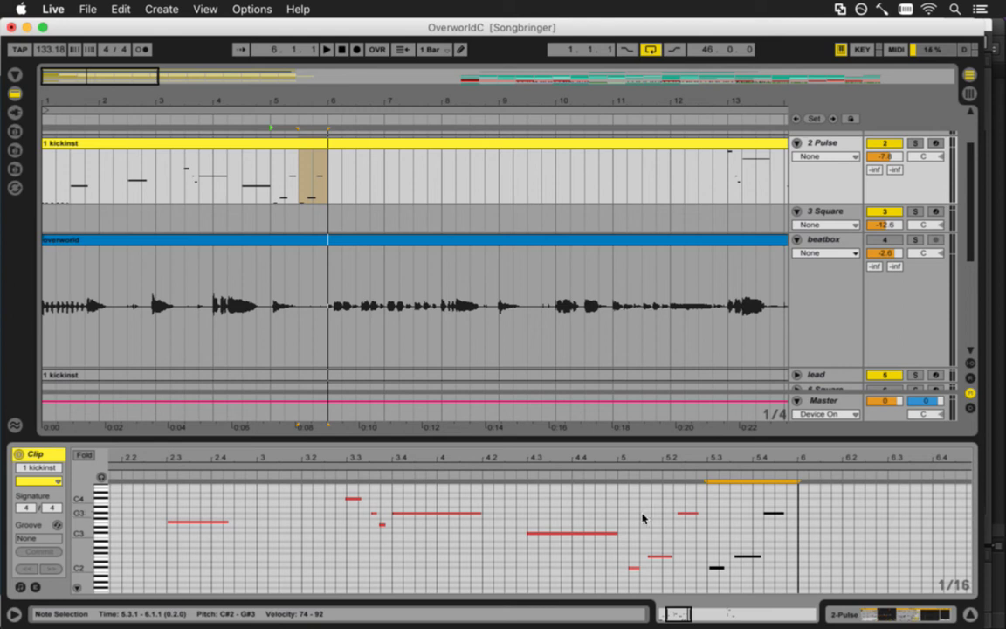
{"action": "left_click_drag", "start_coordinate": [629, 507], "coordinate": [790, 579]}
{"action": "key", "text": "space"}
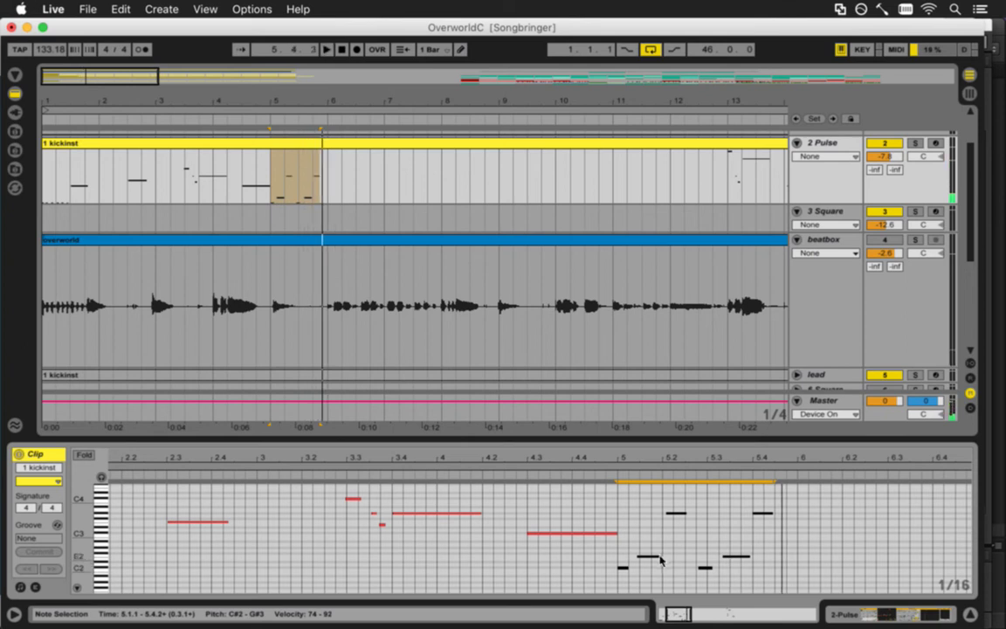
{"action": "key", "text": "space"}
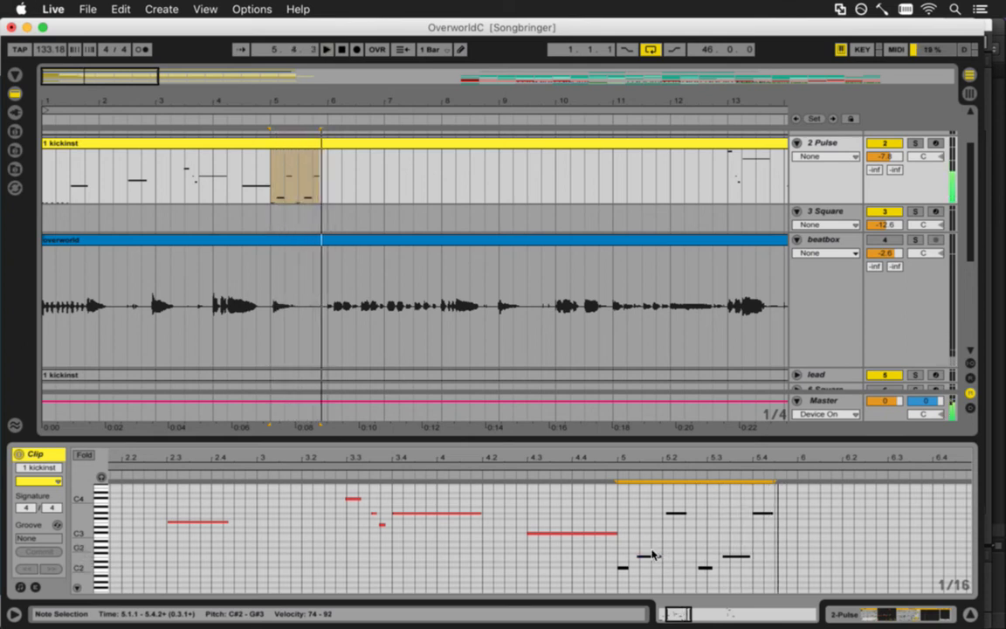
Move the last three notes of the phrase one sixteenth later to start just after 5.3.1, and play the result
{"action": "left_click_drag", "start_coordinate": [699, 498], "coordinate": [794, 576]}
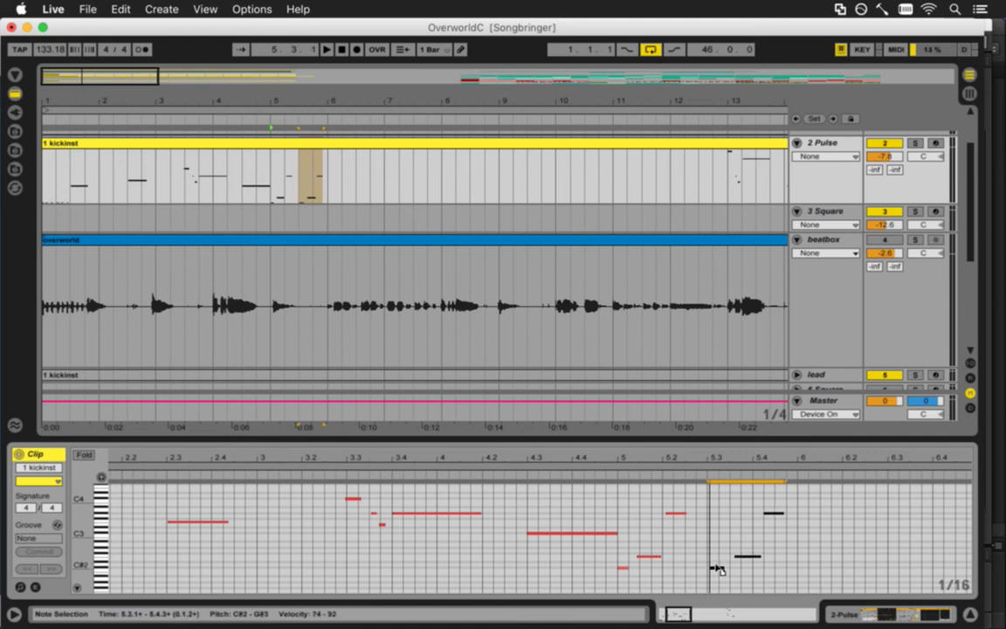
{"action": "key", "text": "space"}
{"action": "key", "text": "space"}
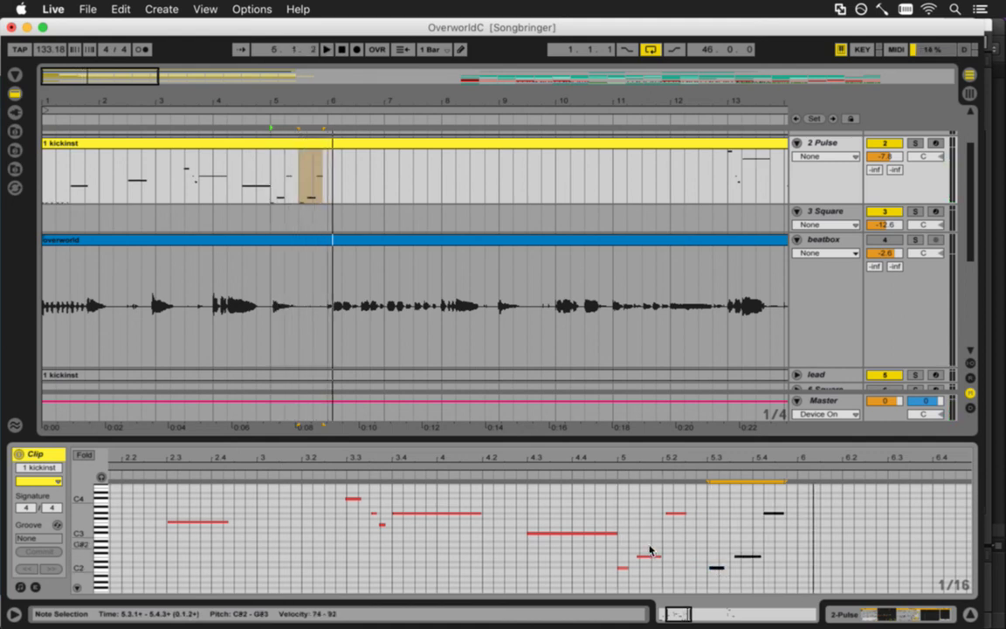
Move the first F2 and G#3 pair one sixteenth later to start just after 5.1.3, and play the phrase
{"action": "left_click_drag", "start_coordinate": [649, 505], "coordinate": [665, 558]}
{"action": "key", "text": "space"}
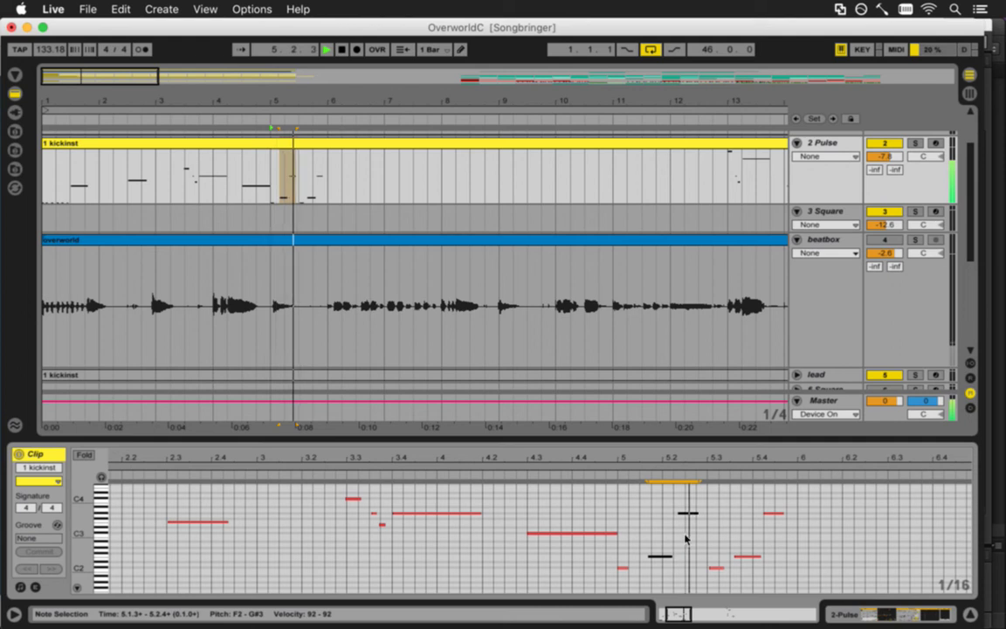
{"action": "key", "text": "space"}
Shift the second F2 and G#3 pair one sixteenth later, and move the C#2 note before it to 5.3.3
{"action": "key", "text": "super+d"}
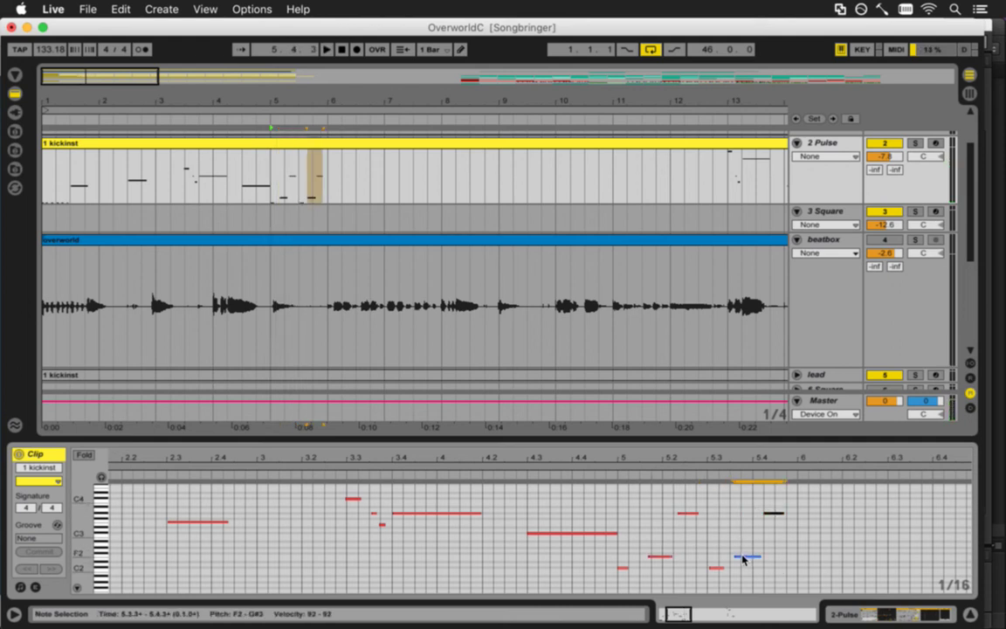
{"action": "mouse_move", "coordinate": [742, 556]}
{"action": "left_mouse_down"}
{"action": "mouse_move", "coordinate": [756, 556]}
{"action": "mouse_move", "coordinate": [730, 569]}
{"action": "left_mouse_up"}
{"action": "key", "text": "space"}
Move the second C#2 note to 5.3.2, play the phrase from 5.1.1, and save the set
{"action": "key", "text": "space"}
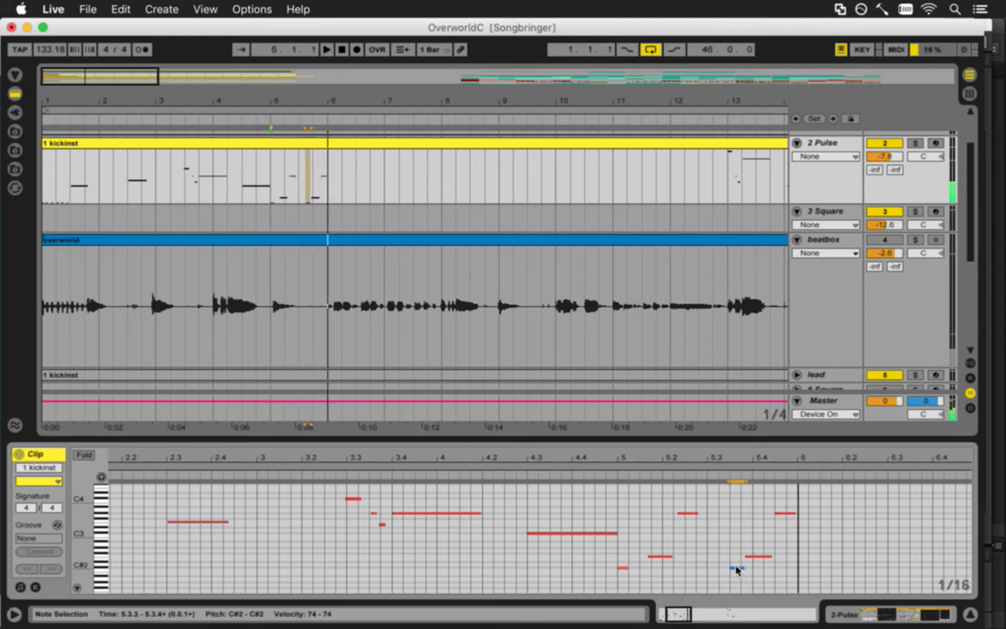
{"action": "left_click_drag", "start_coordinate": [736, 573], "coordinate": [728, 568]}
{"action": "key", "text": "space"}
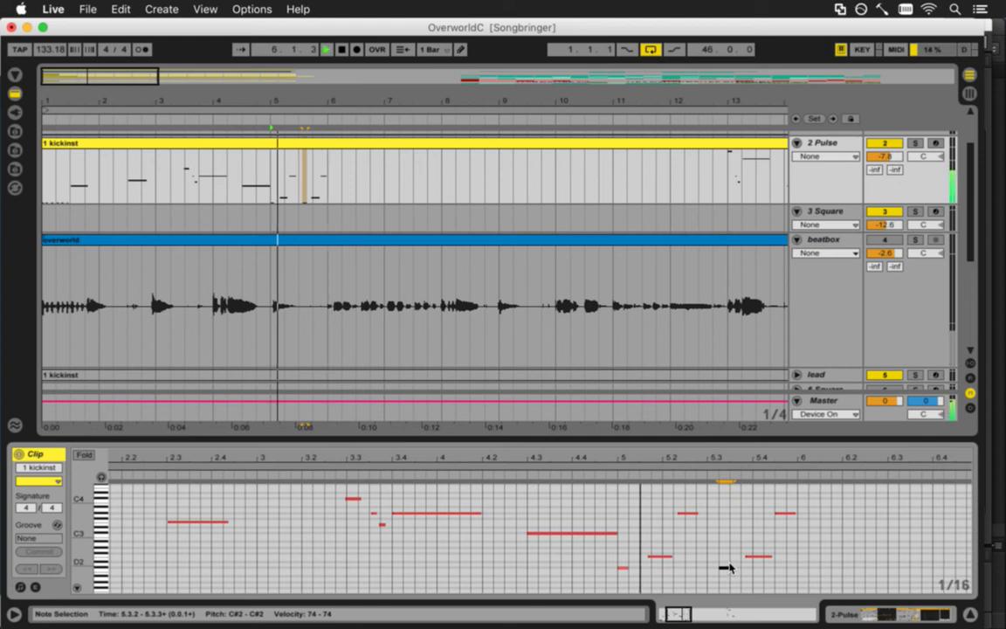
{"action": "key", "text": "space"}
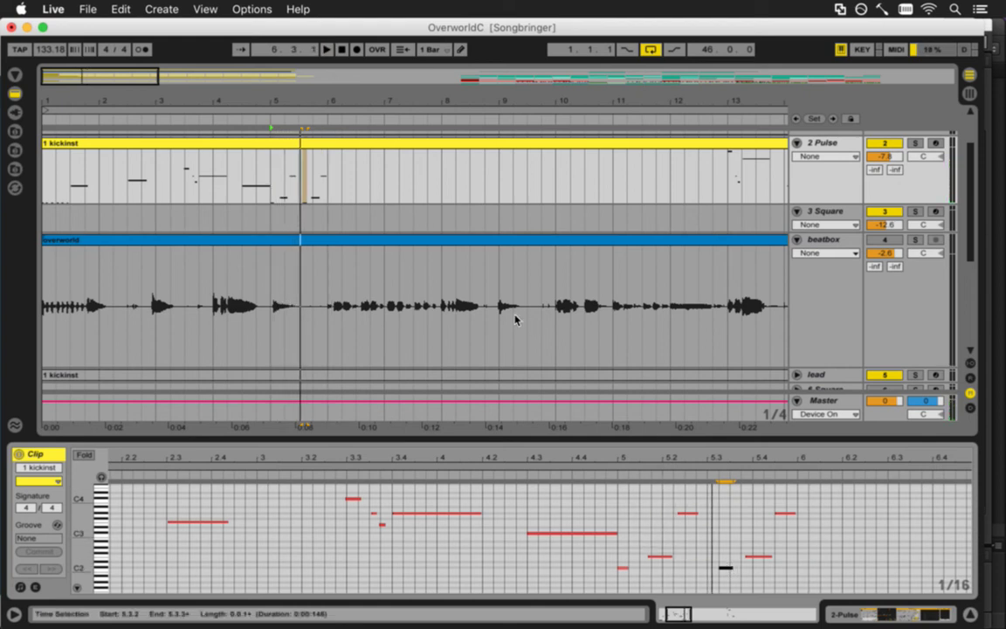
{"action": "key", "text": "super+s"}
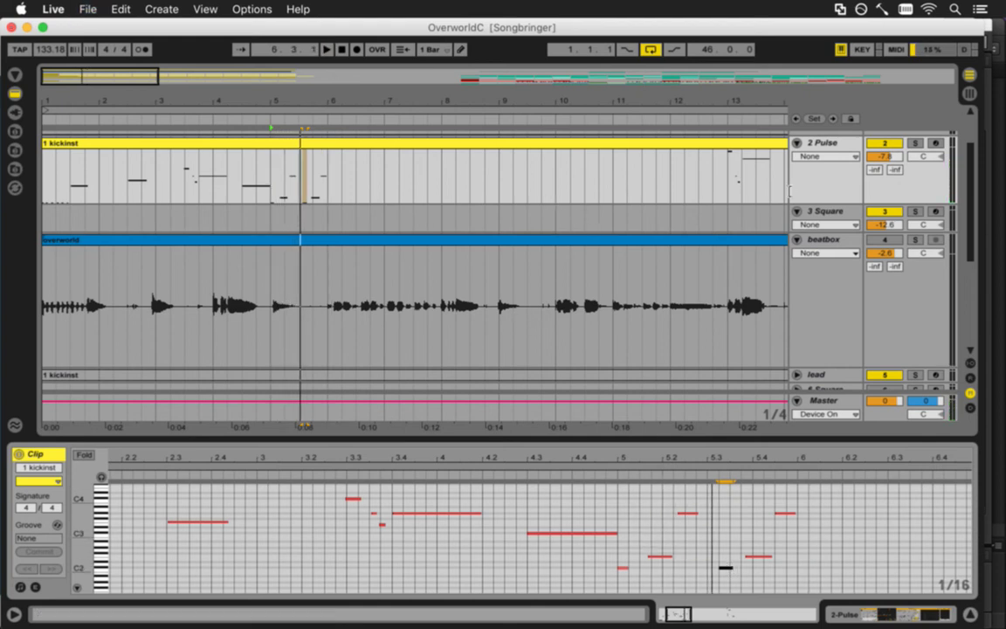
{"action": "left_click_drag", "start_coordinate": [970, 203], "coordinate": [967, 267]}
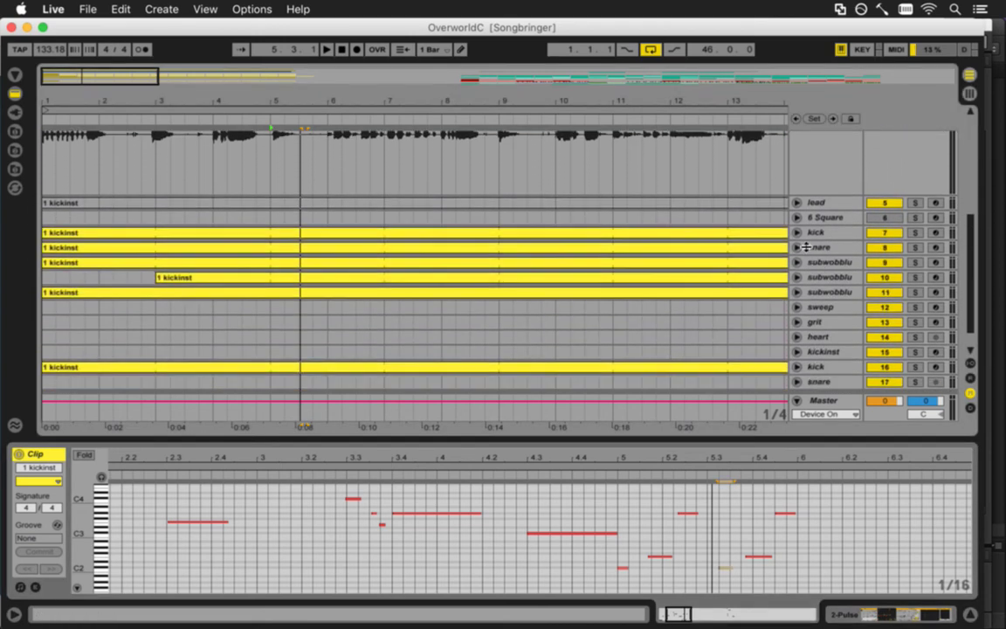
Unfold the second subwobblu track (10), show its clip's notes, and split the clip at 5.1.1
{"action": "left_click", "coordinate": [798, 278]}
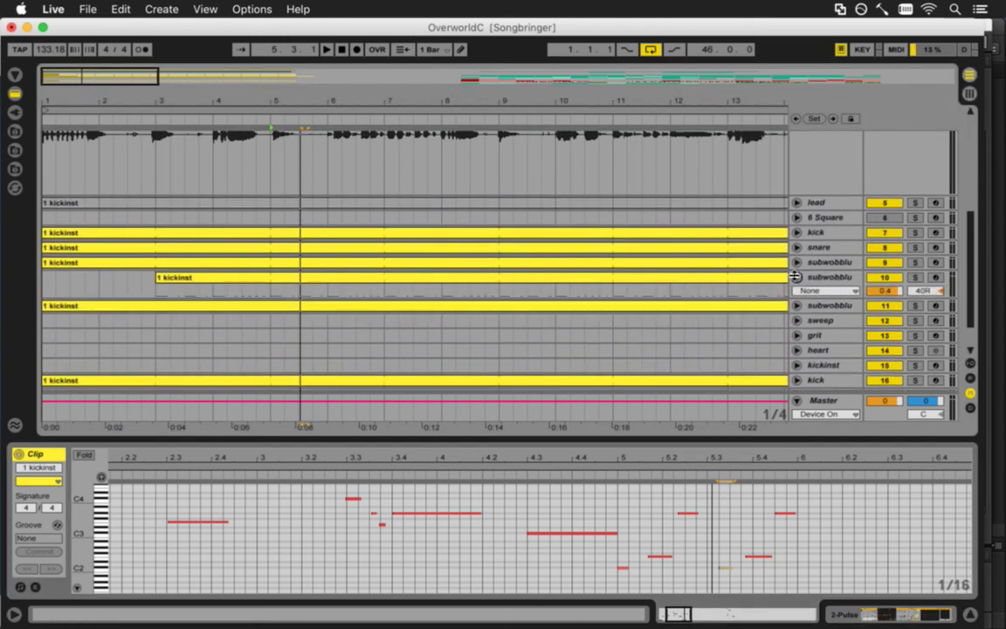
{"action": "left_click", "coordinate": [265, 283]}
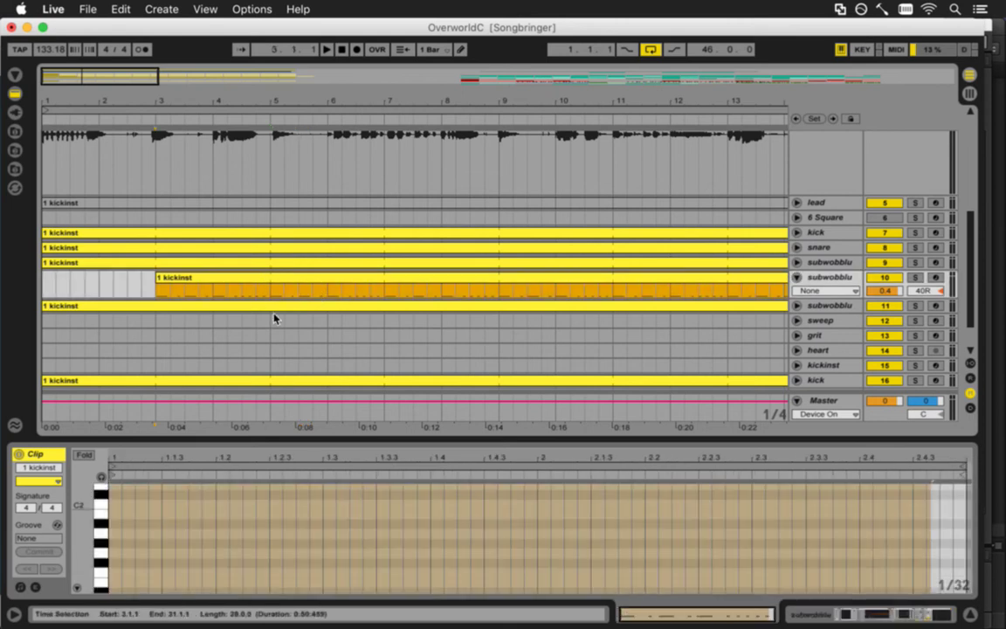
{"action": "left_click_drag", "start_coordinate": [74, 582], "coordinate": [79, 557]}
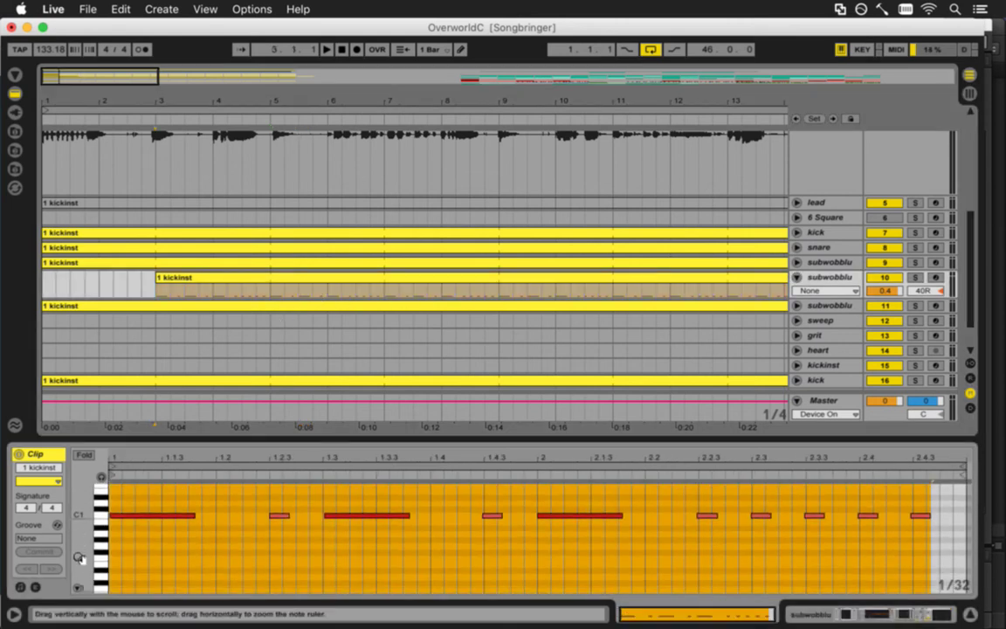
{"action": "left_click", "coordinate": [271, 292]}
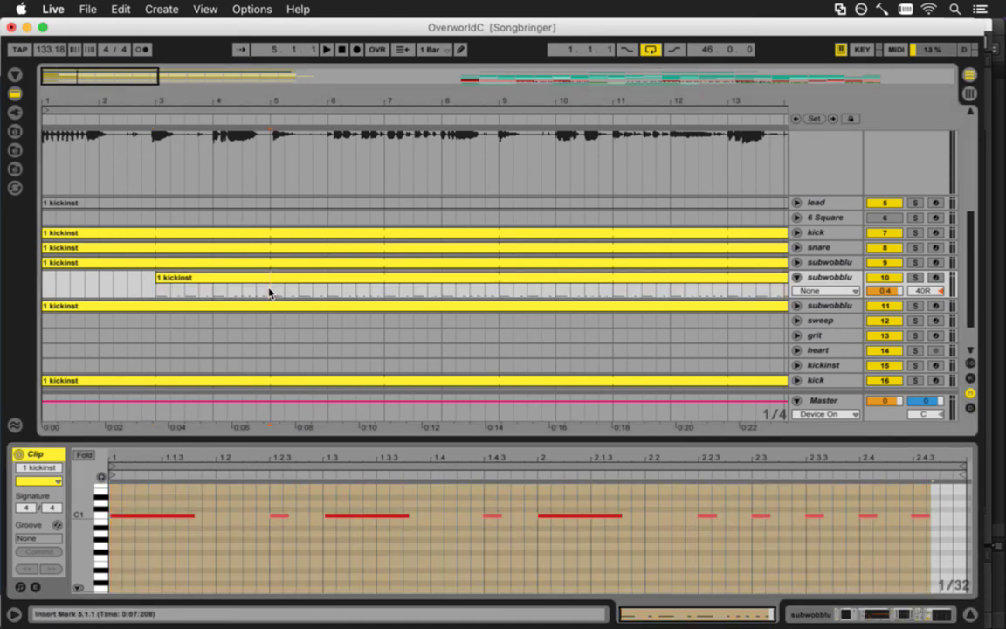
{"action": "key", "text": "super+e"}
Transpose all notes of the bar 3–4 clip on subwobblu track 10 up to C#2, with a brief playback
{"action": "left_click", "coordinate": [214, 525]}
{"action": "key", "text": "super+a"}
{"action": "mouse_move", "coordinate": [123, 516]}
{"action": "left_mouse_down"}
{"action": "mouse_move", "coordinate": [129, 495]}
{"action": "mouse_move", "coordinate": [124, 549]}
{"action": "mouse_move", "coordinate": [129, 481]}
{"action": "mouse_move", "coordinate": [128, 522]}
{"action": "left_mouse_up"}
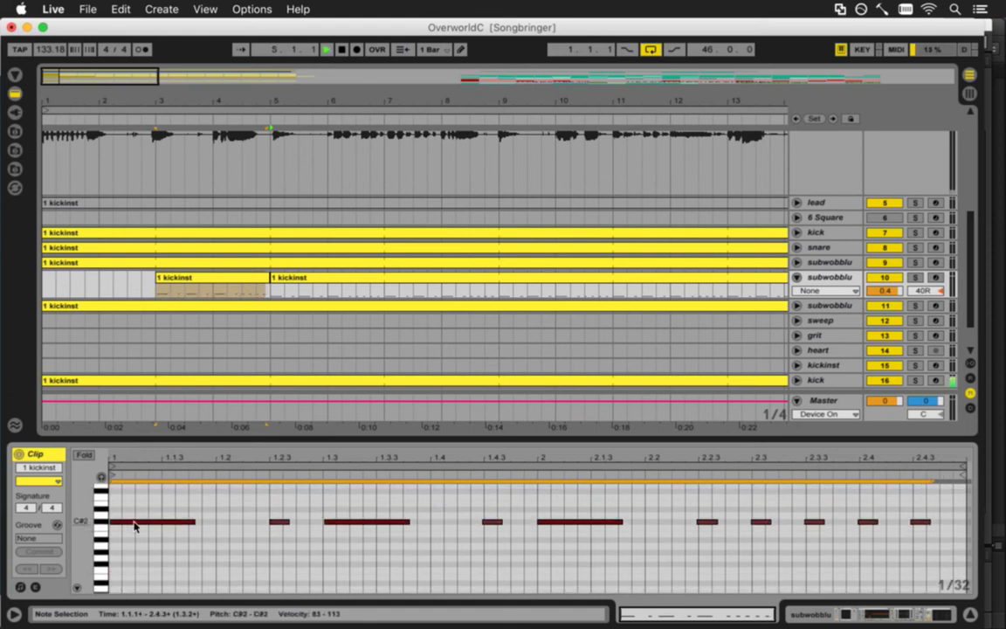
{"action": "key", "text": "space"}
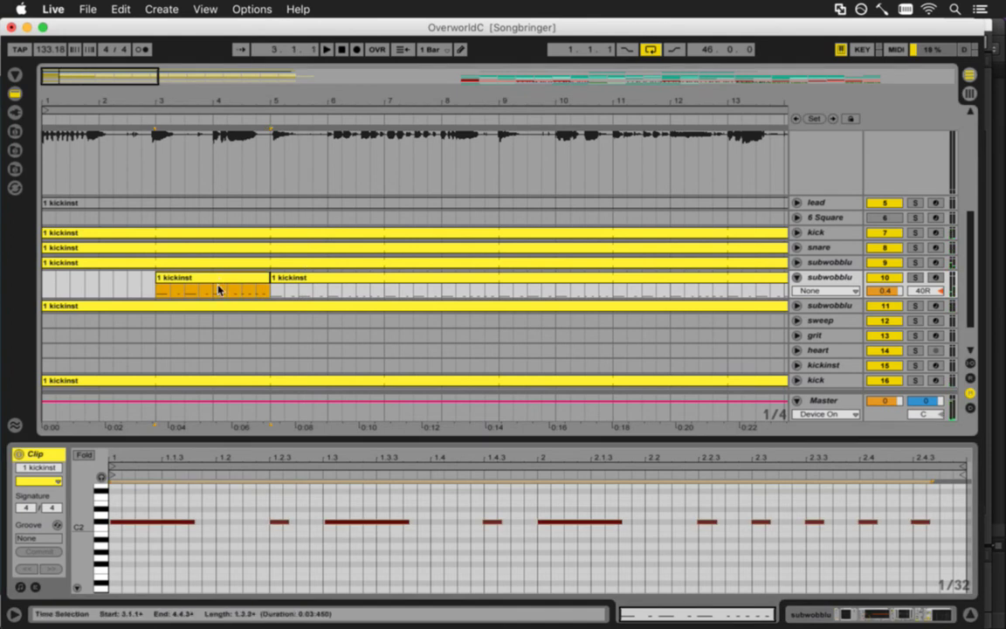
{"action": "key", "text": "super+z"}
{"action": "key", "text": "shift+Tab"}
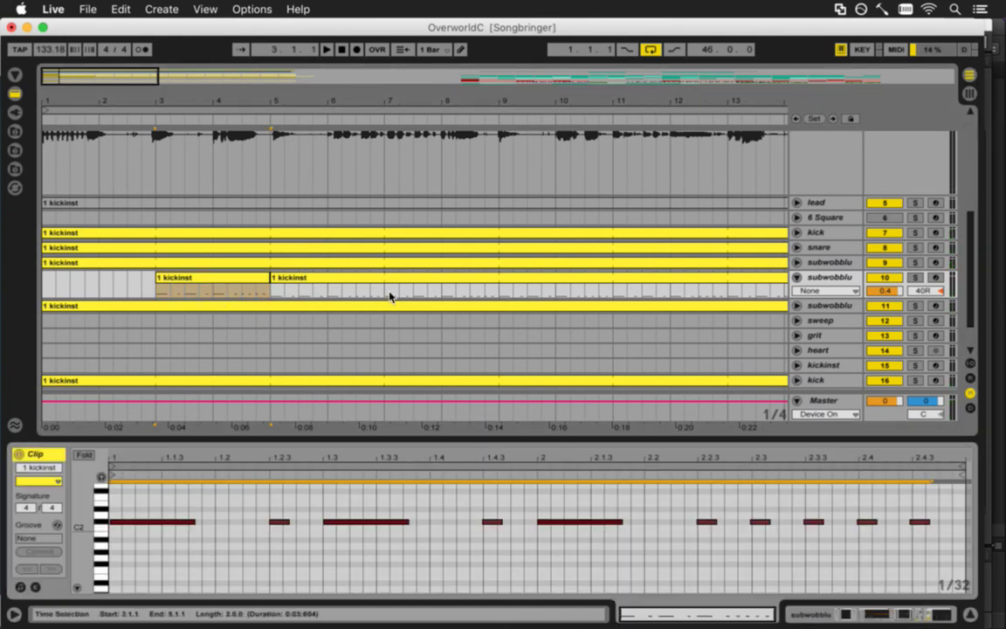
{"action": "left_click", "coordinate": [126, 524]}
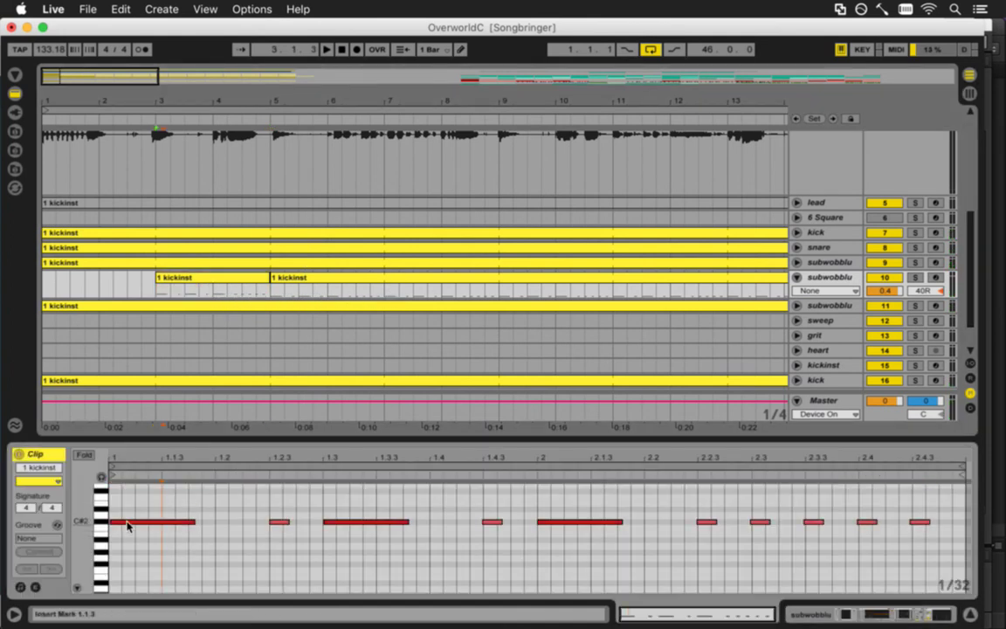
{"action": "left_click", "coordinate": [210, 279]}
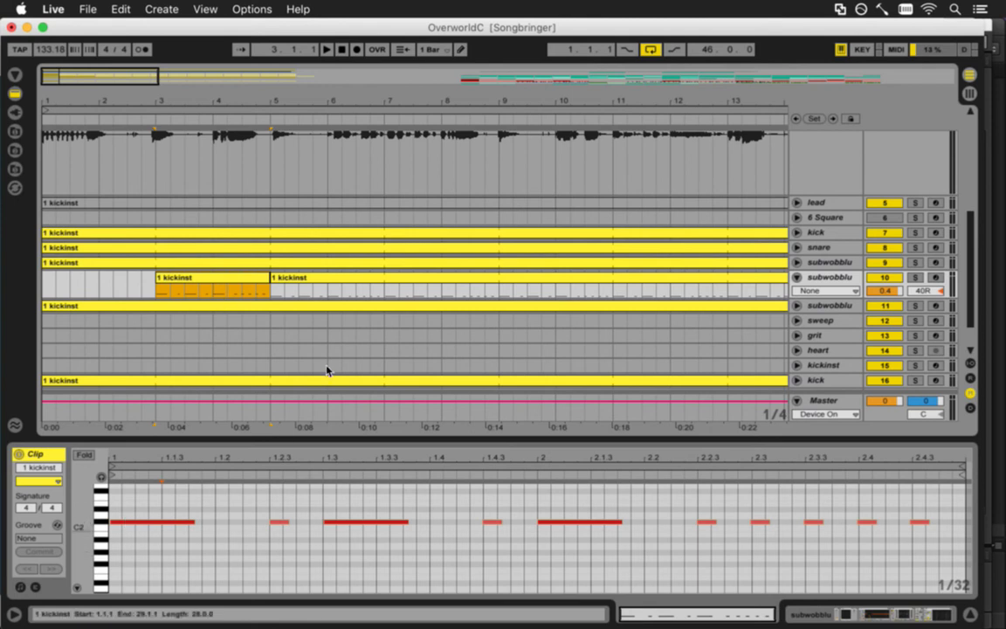
Compare the bar 3–4 clip with the one starting at bar 5, and lower all its notes to C1
{"action": "left_click", "coordinate": [330, 280]}
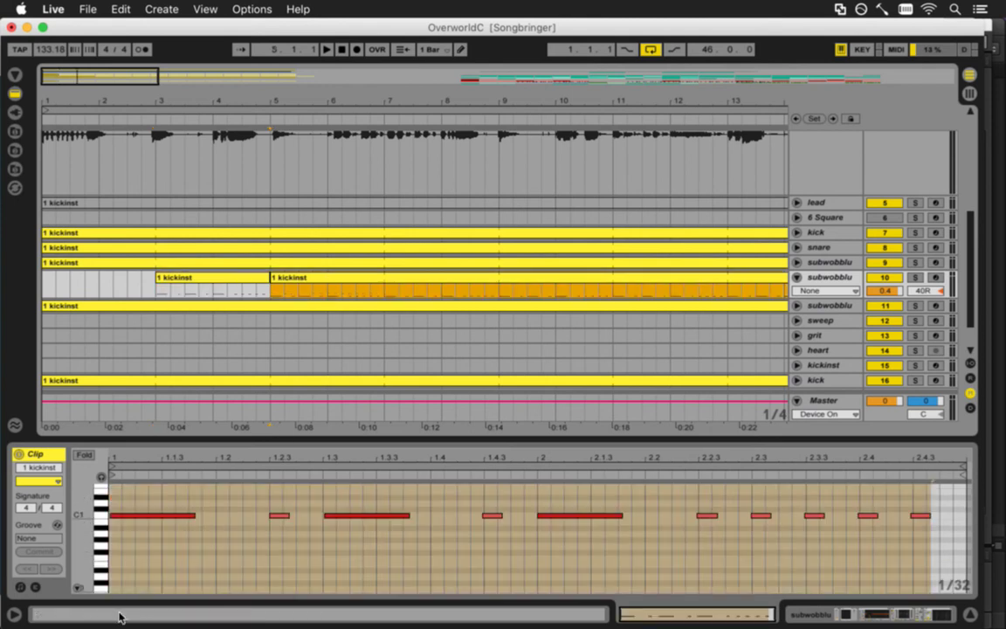
{"action": "left_click", "coordinate": [126, 517]}
{"action": "left_click", "coordinate": [278, 375]}
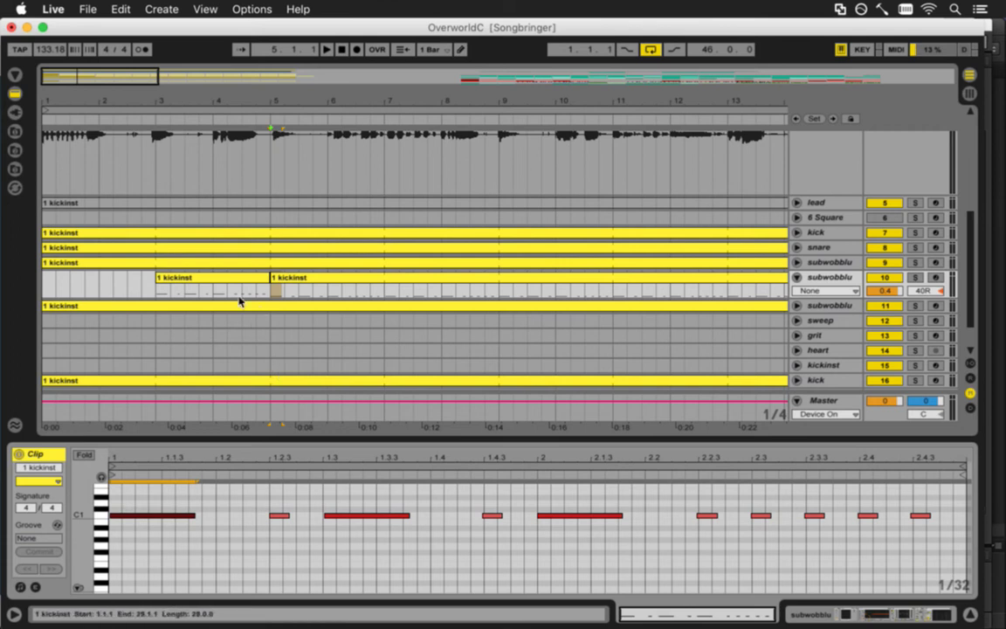
{"action": "left_click", "coordinate": [231, 281]}
{"action": "left_click", "coordinate": [158, 502]}
{"action": "key", "text": "super+a"}
{"action": "key", "text": "shift+Down"}
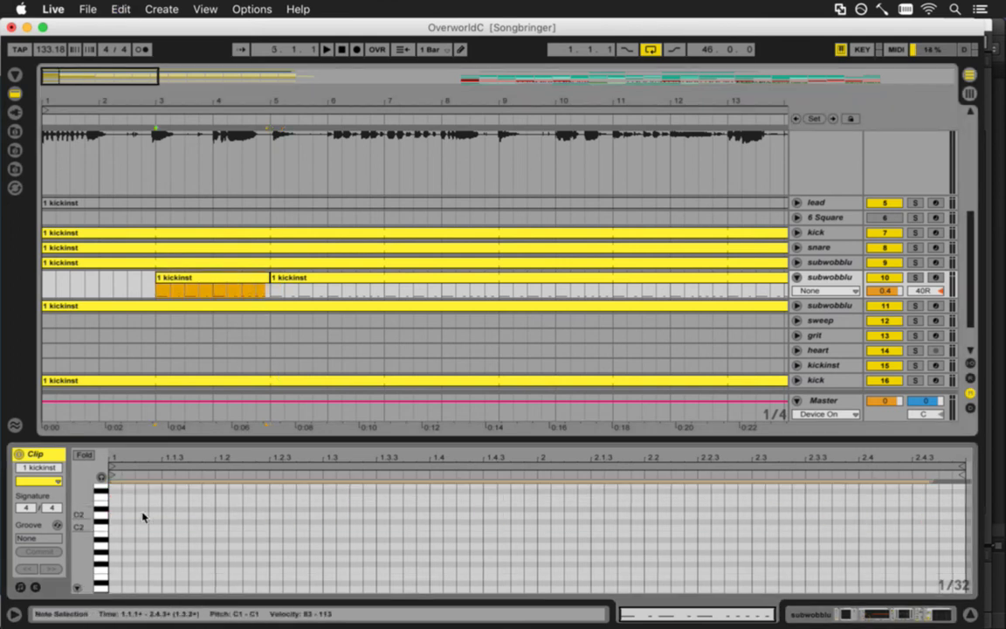
Transpose all notes of the clip starting at bar 5 on subwobblu track 10 up to C#2
{"action": "left_click", "coordinate": [308, 278]}
{"action": "left_click", "coordinate": [308, 278]}
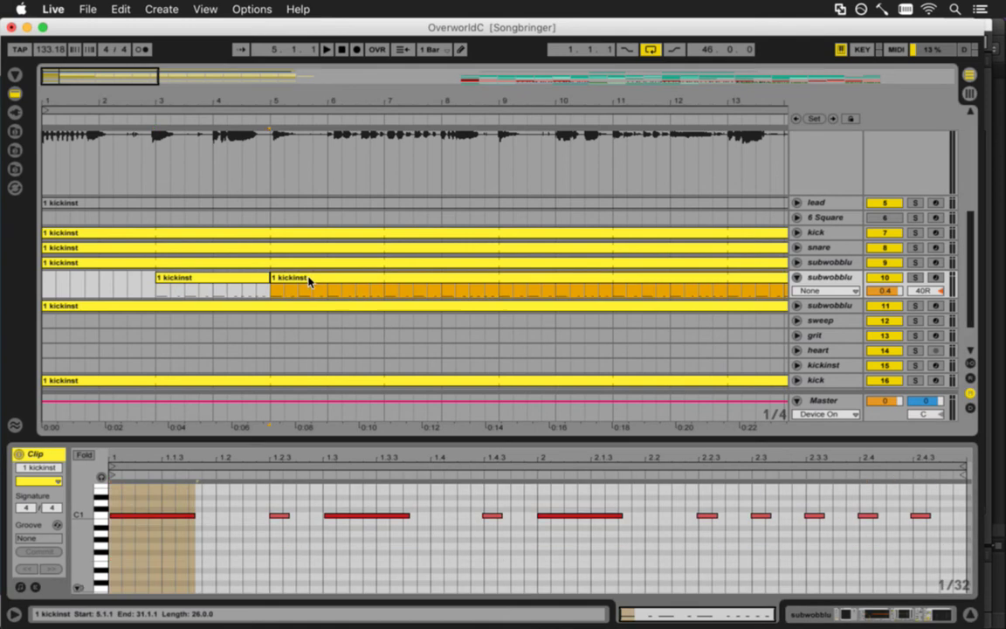
{"action": "left_click", "coordinate": [144, 538]}
{"action": "key", "text": "super+a"}
{"action": "scroll", "coordinate": [86, 511], "scroll_direction": "up", "scroll_amount": 2}
{"action": "left_click_drag", "start_coordinate": [128, 562], "coordinate": [128, 483]}
{"action": "scroll", "coordinate": [85, 498], "scroll_direction": "up", "scroll_amount": 2}
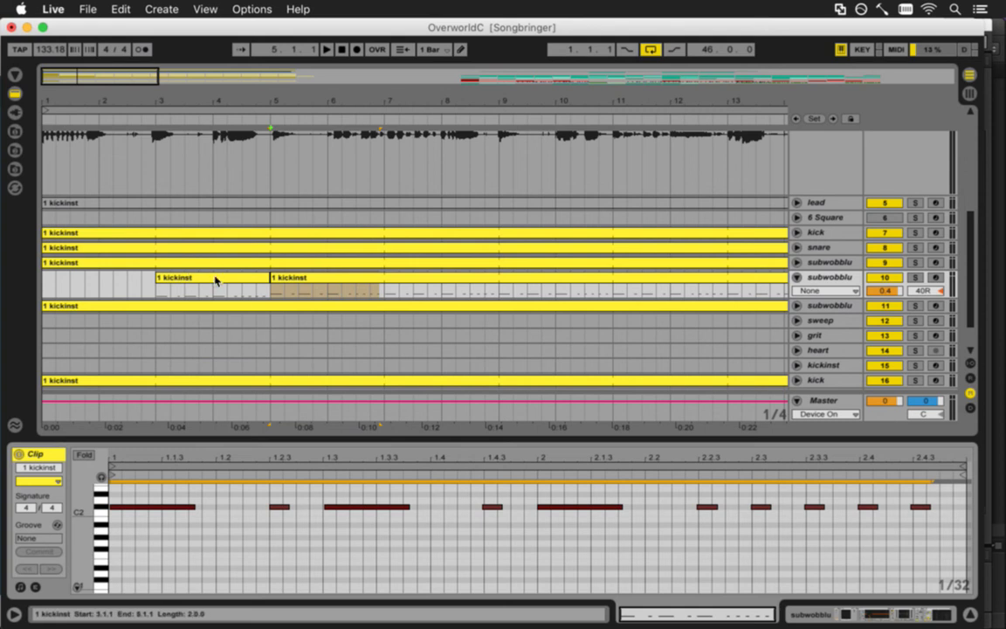
Raise all notes of the bar 3–4 clip by one semitone to C#1, keeping their timing, and play from 3.1.1
{"action": "key", "text": "super+z"}
{"action": "left_click_drag", "start_coordinate": [125, 550], "coordinate": [125, 544]}
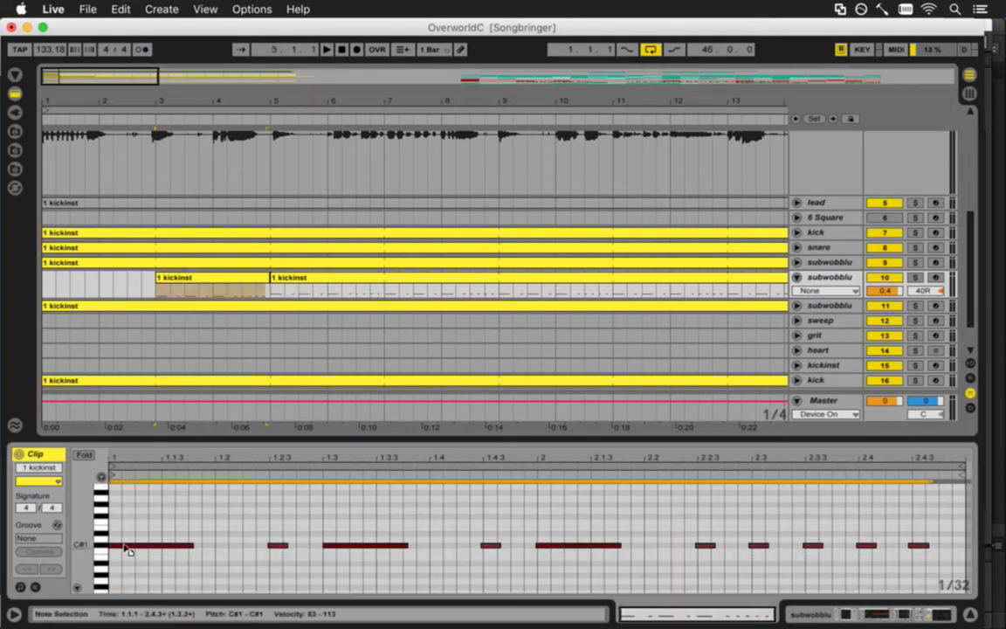
{"action": "left_click", "coordinate": [128, 544]}
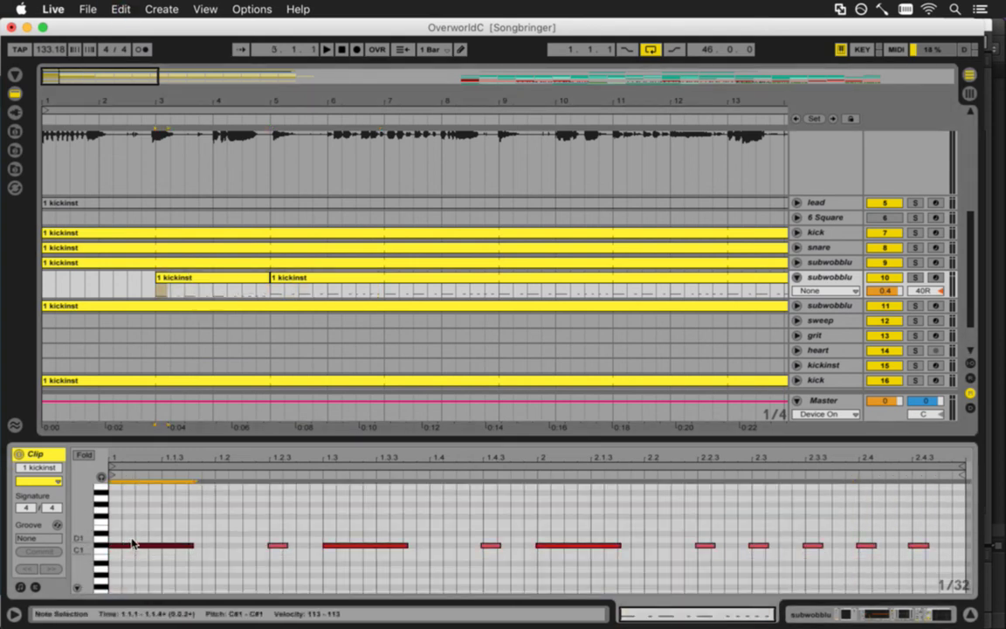
{"action": "key", "text": "super+z"}
{"action": "left_click_drag", "start_coordinate": [133, 552], "coordinate": [137, 547]}
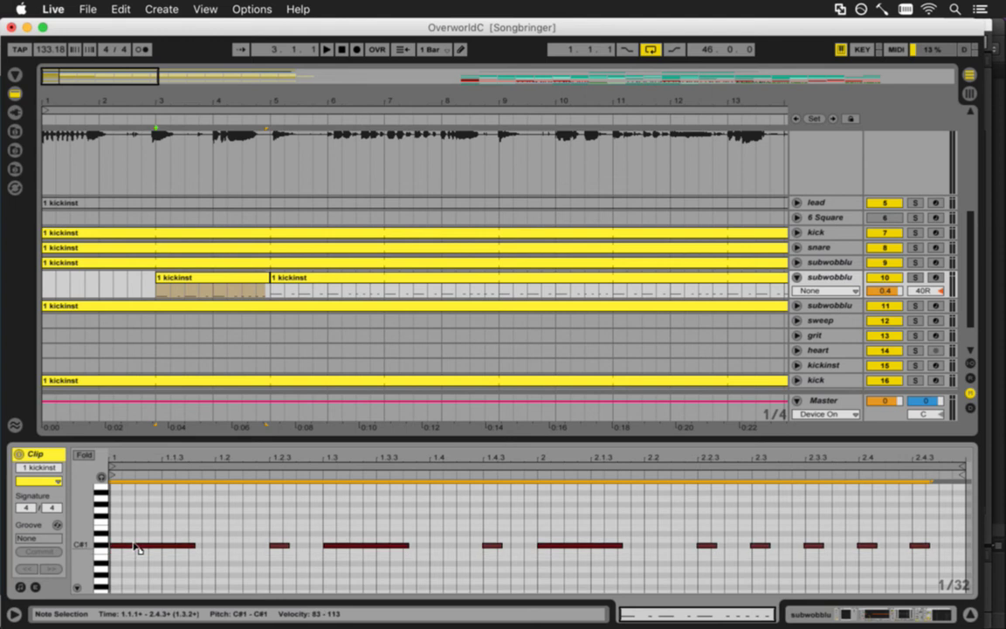
{"action": "left_click", "coordinate": [153, 294]}
{"action": "key", "text": "space"}
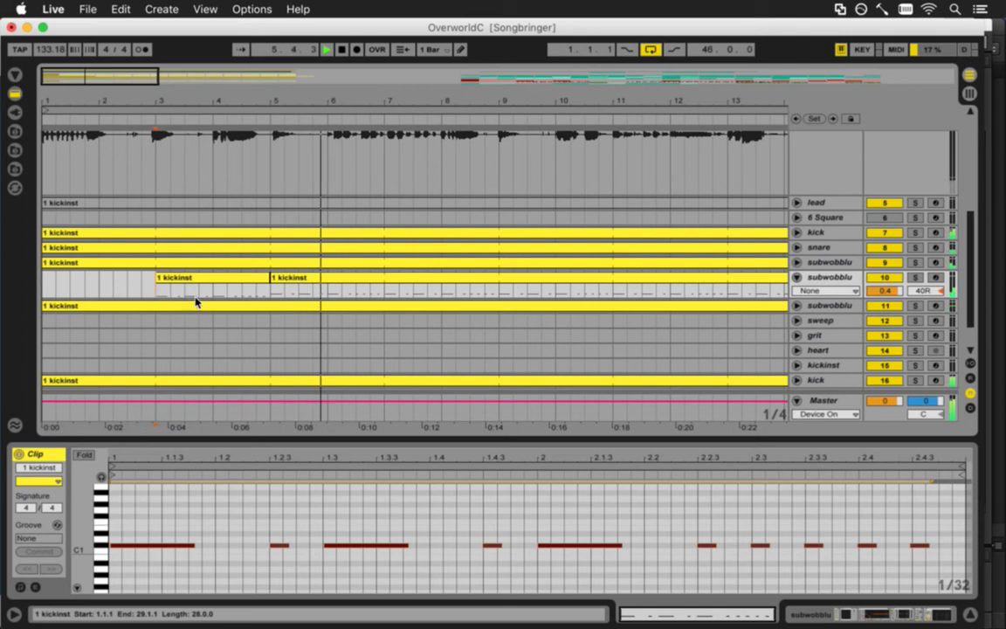
{"action": "key", "text": "space"}
Extend the C#1 clip on subwobblu track 10 so it ends at 7.1.1, and save the set
{"action": "left_click_drag", "start_coordinate": [273, 285], "coordinate": [383, 278]}
{"action": "left_click", "coordinate": [272, 279]}
{"action": "left_click_drag", "start_coordinate": [272, 279], "coordinate": [386, 278]}
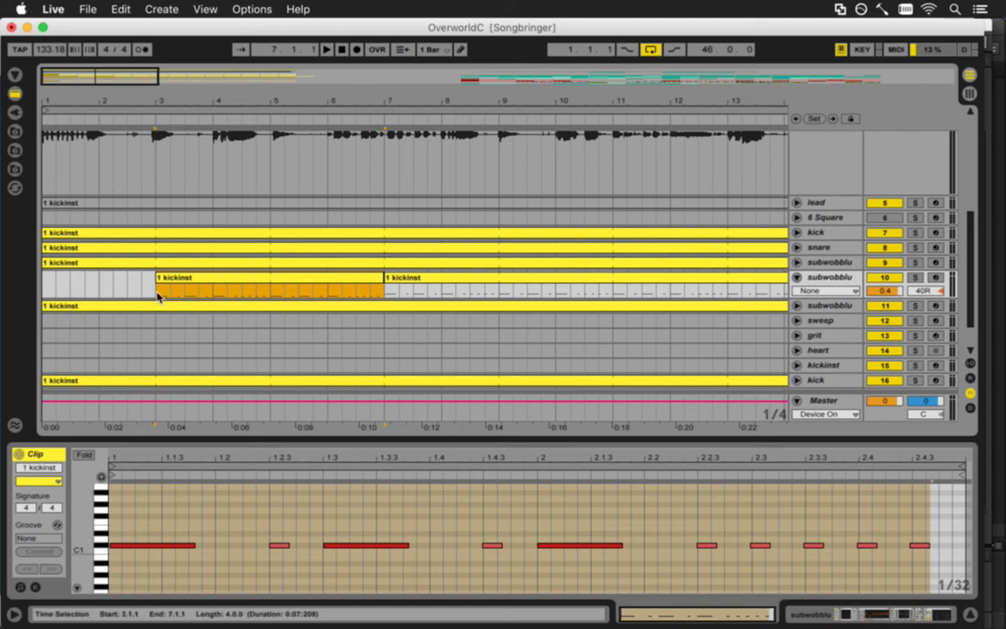
{"action": "left_click", "coordinate": [50, 285]}
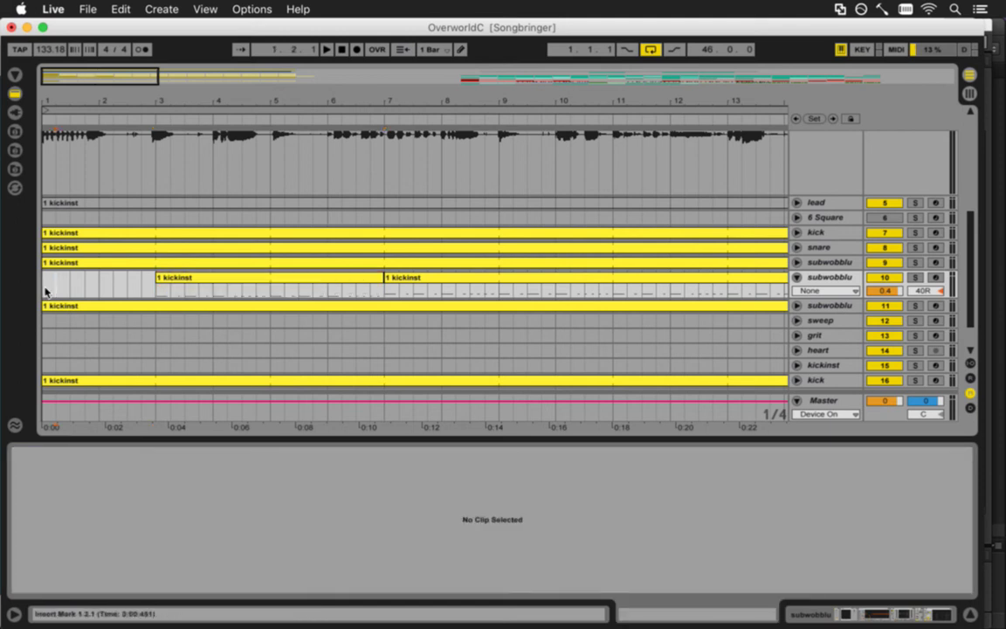
{"action": "key", "text": "super+s"}
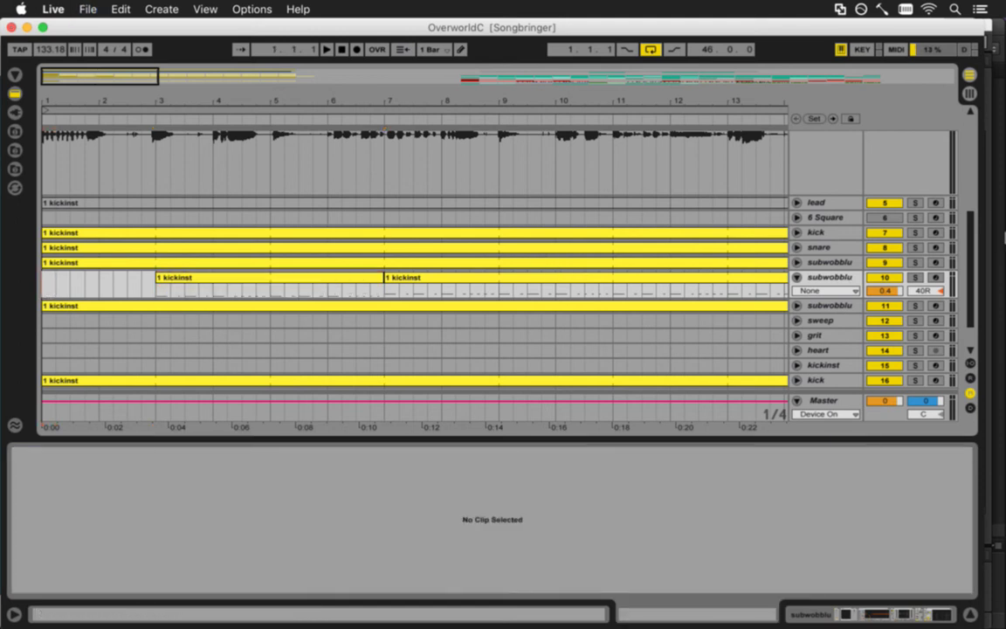
Play the arrangement from 1.1.1, and listen to kick track 7 soloed before removing the solo
{"action": "left_click_drag", "start_coordinate": [973, 242], "coordinate": [979, 274]}
{"action": "key", "text": "space"}
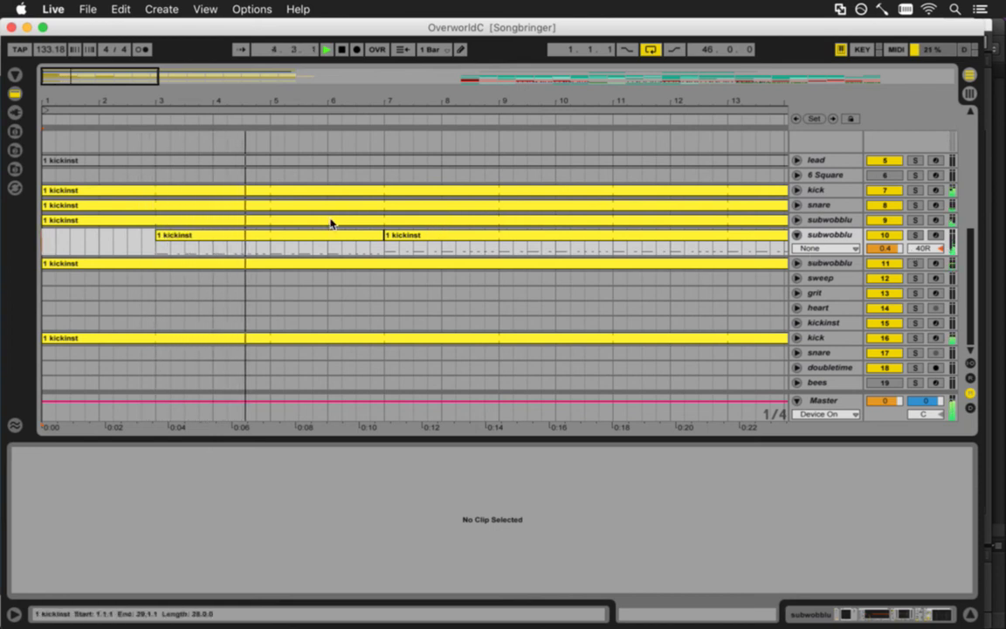
{"action": "key", "text": "space"}
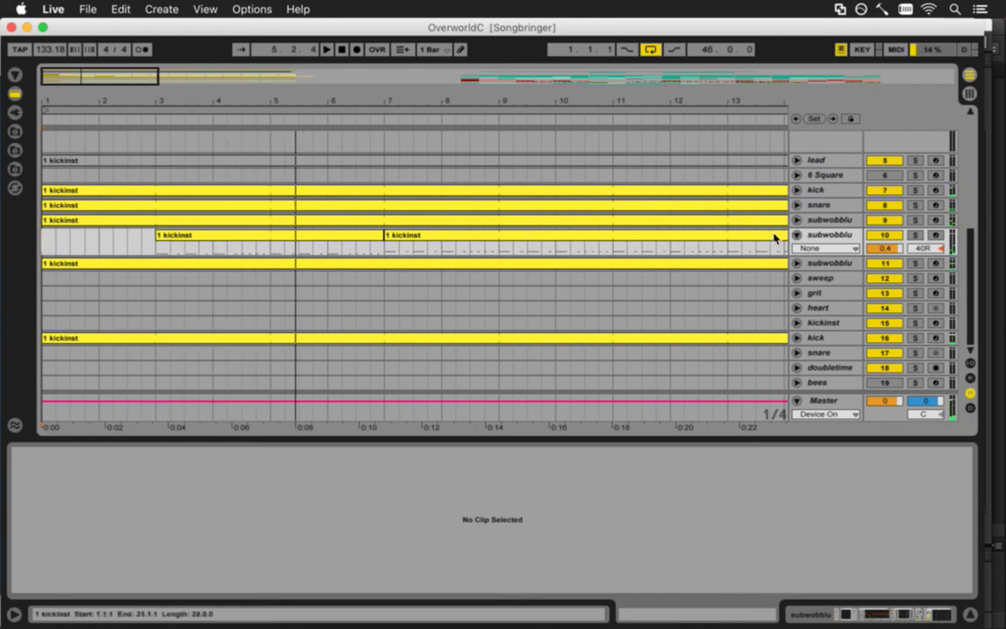
{"action": "left_click", "coordinate": [830, 193]}
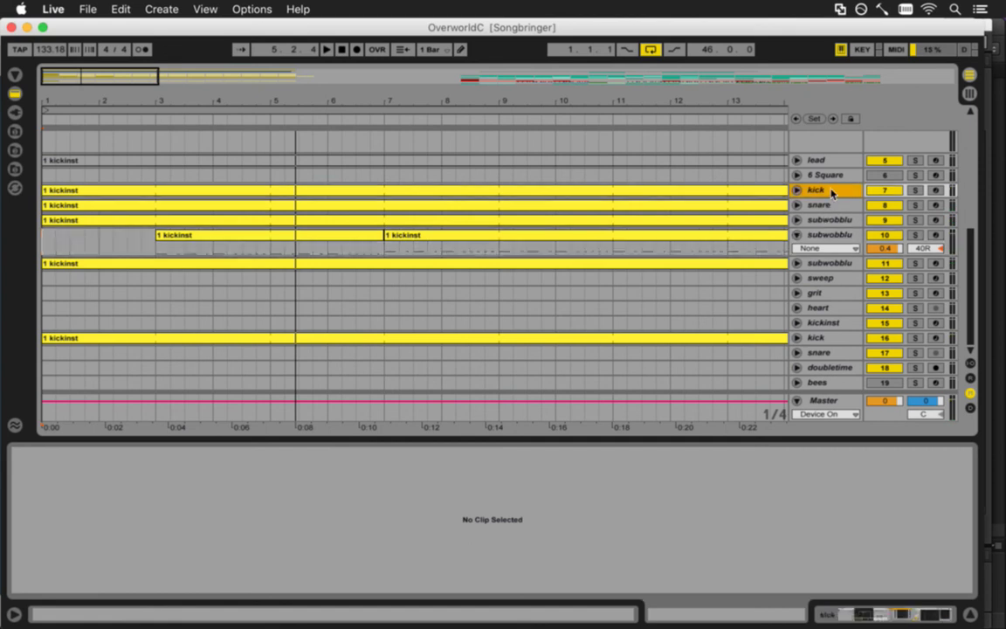
{"action": "left_click", "coordinate": [915, 190]}
{"action": "key", "text": "space"}
{"action": "left_click", "coordinate": [916, 191]}
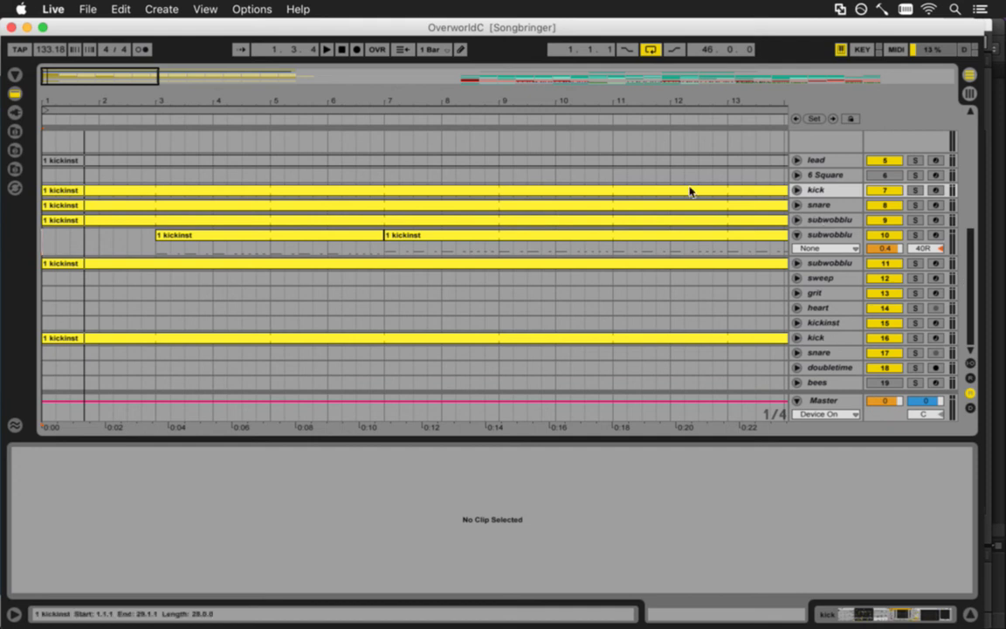
Copy the yellow clip from kick track 7 to the start of kickinst track 15, and play the result
{"action": "left_click_drag", "start_coordinate": [112, 113], "coordinate": [105, 104]}
{"action": "left_click_drag", "start_coordinate": [62, 196], "coordinate": [56, 325]}
{"action": "left_click", "coordinate": [58, 324]}
{"action": "key", "text": "space"}
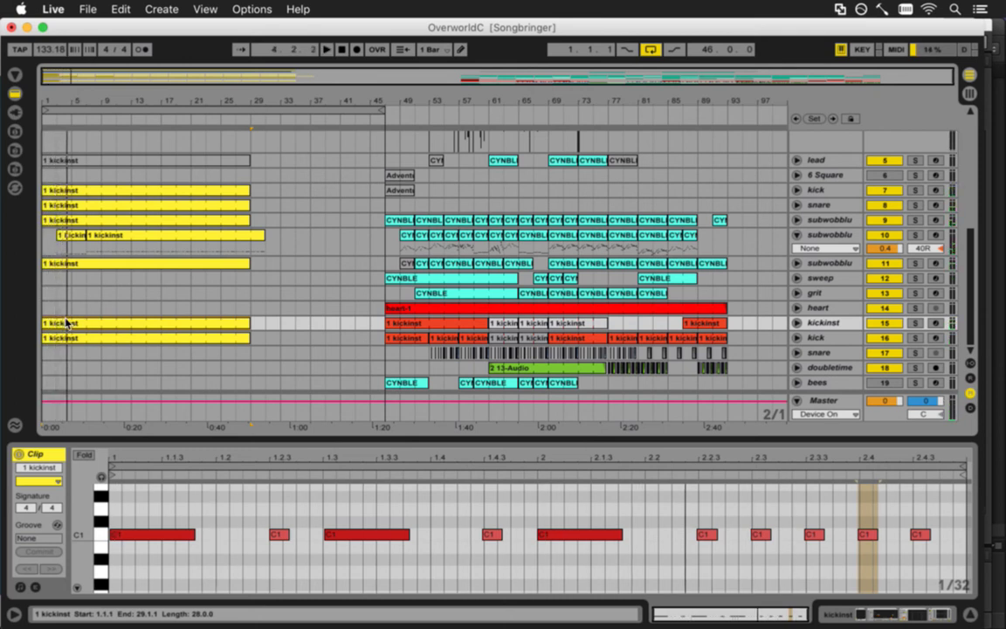
Copy the snare clips from 53.1.1 to 57.1.1 on snare track 17 to 1.1.1, and play them from the start
{"action": "left_click_drag", "start_coordinate": [430, 353], "coordinate": [461, 357]}
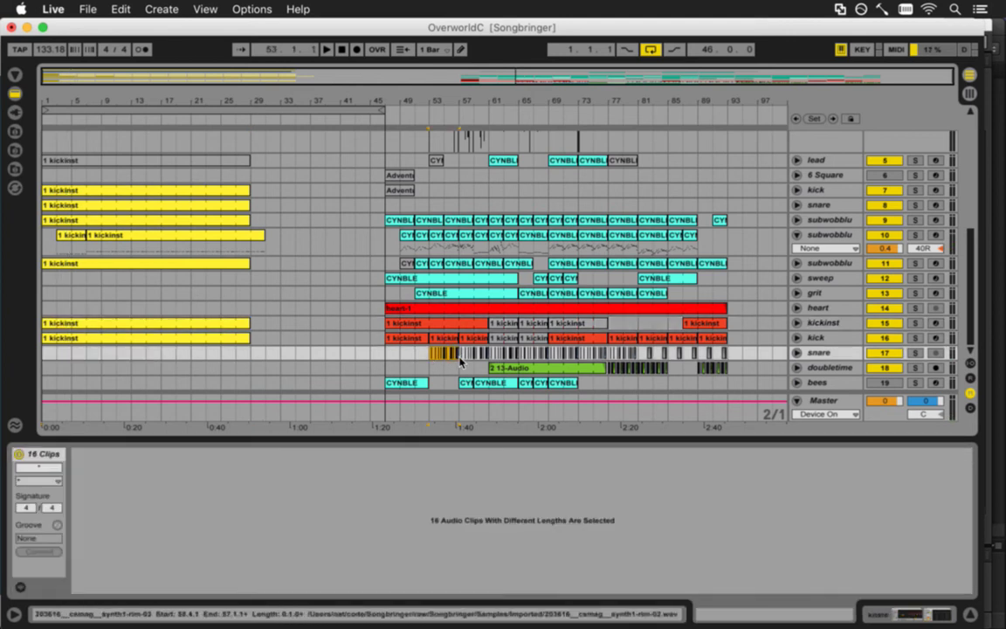
{"action": "left_click", "coordinate": [45, 356]}
{"action": "key", "text": "super+v"}
{"action": "key", "text": "space"}
{"action": "key", "text": "space"}
{"action": "left_click_drag", "start_coordinate": [52, 102], "coordinate": [52, 102]}
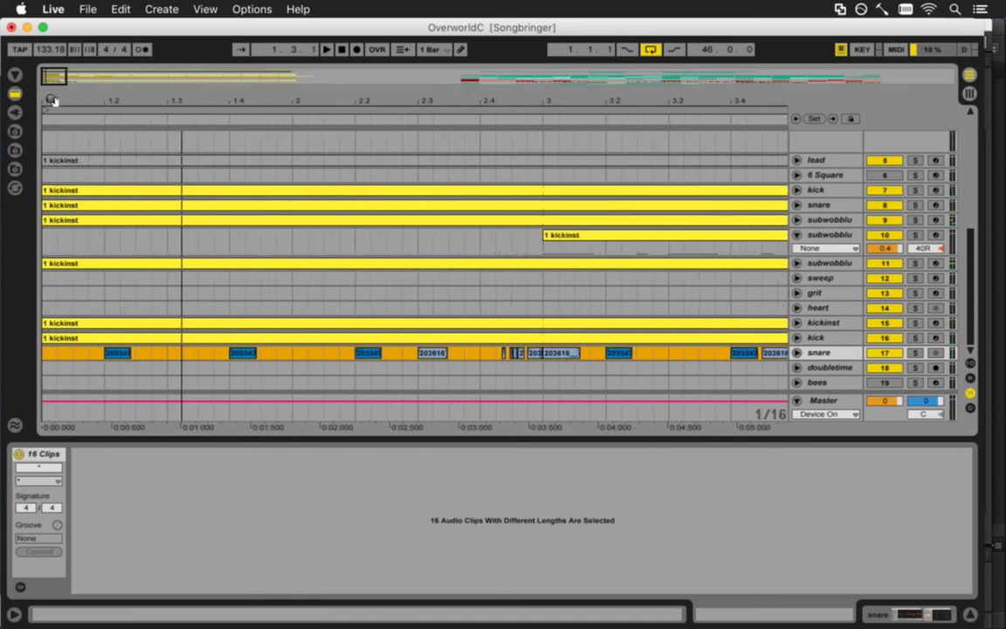
{"action": "key", "text": "space"}
{"action": "key", "text": "space"}
On snare track 17, move the short synth1-rim-02 clip from beat 2.4 to 1.4.1, delete the taiko-rim clip there, and play from 1.1.1
{"action": "left_click", "coordinate": [217, 355]}
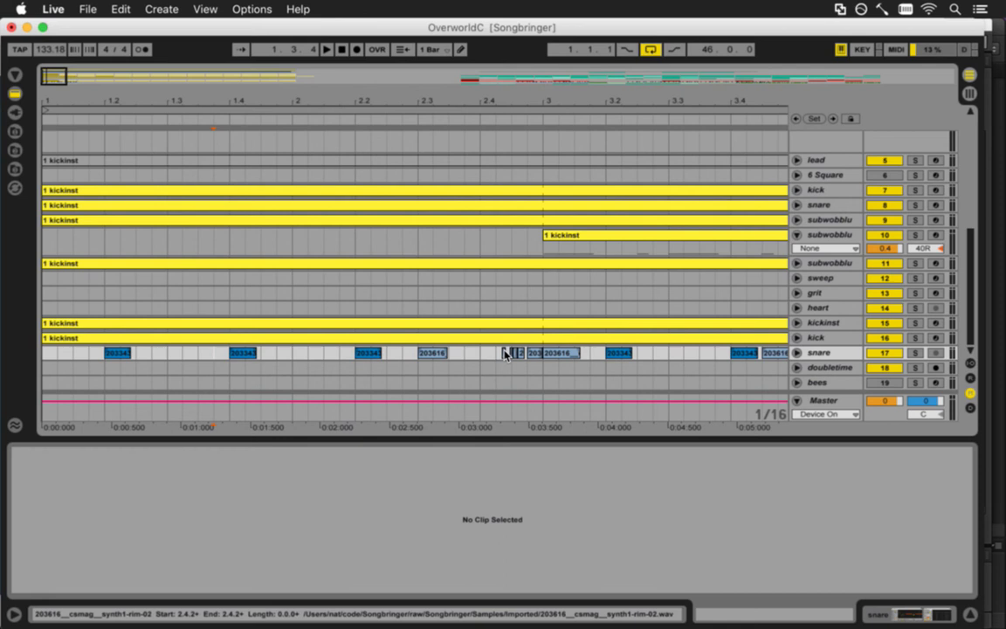
{"action": "left_click_drag", "start_coordinate": [504, 353], "coordinate": [235, 356]}
{"action": "left_click", "coordinate": [244, 354]}
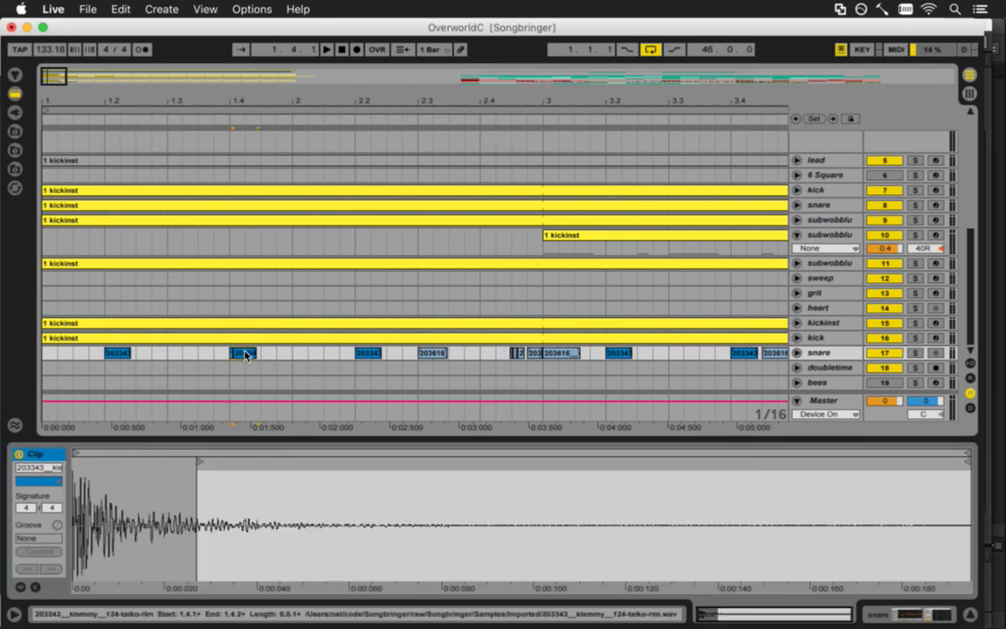
{"action": "left_click", "coordinate": [243, 355]}
{"action": "key", "text": "space"}
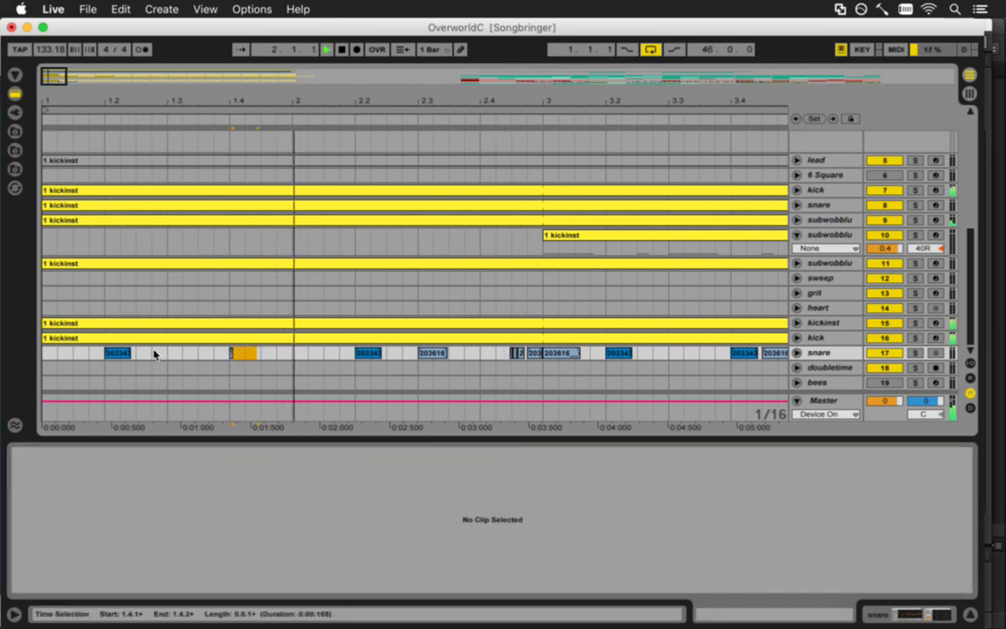
{"action": "left_click", "coordinate": [48, 354]}
{"action": "key", "text": "space"}
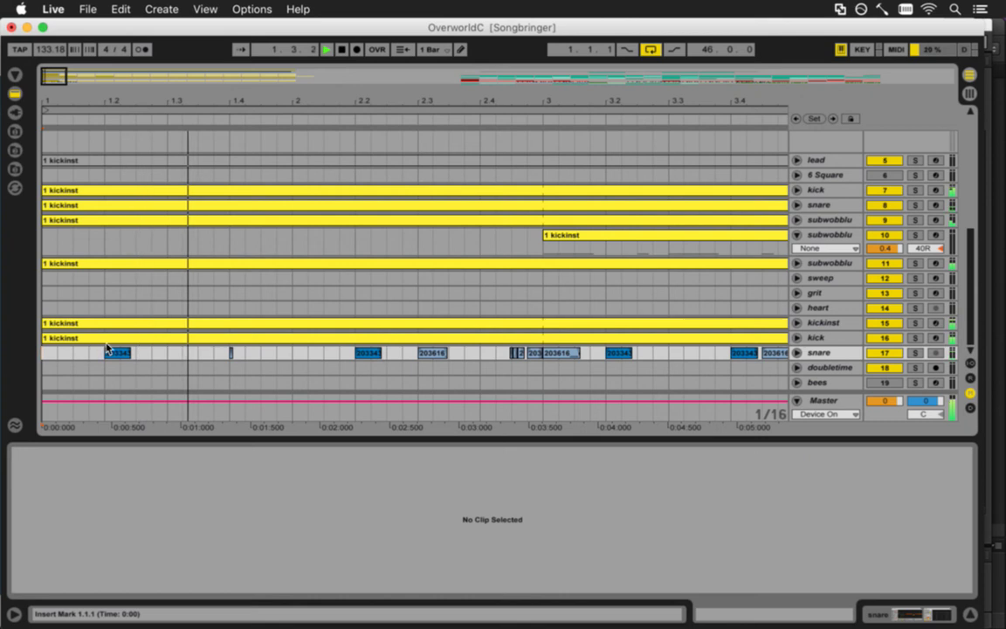
{"action": "key", "text": "space"}
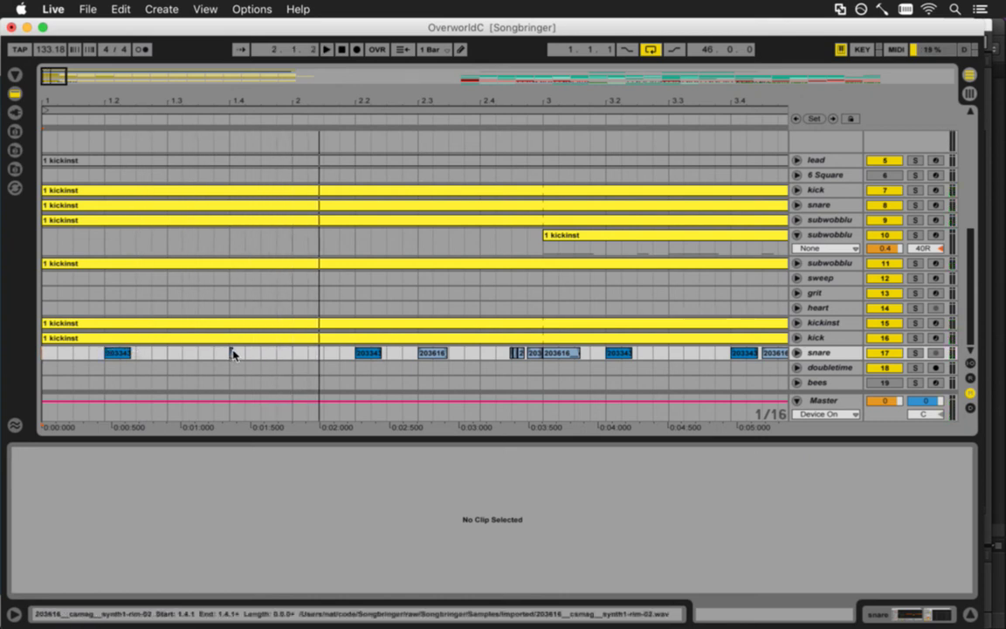
Select the short synth1-rim-02 clip at 1.4.1 on snare track 17 and play from that point
{"action": "left_click", "coordinate": [232, 353]}
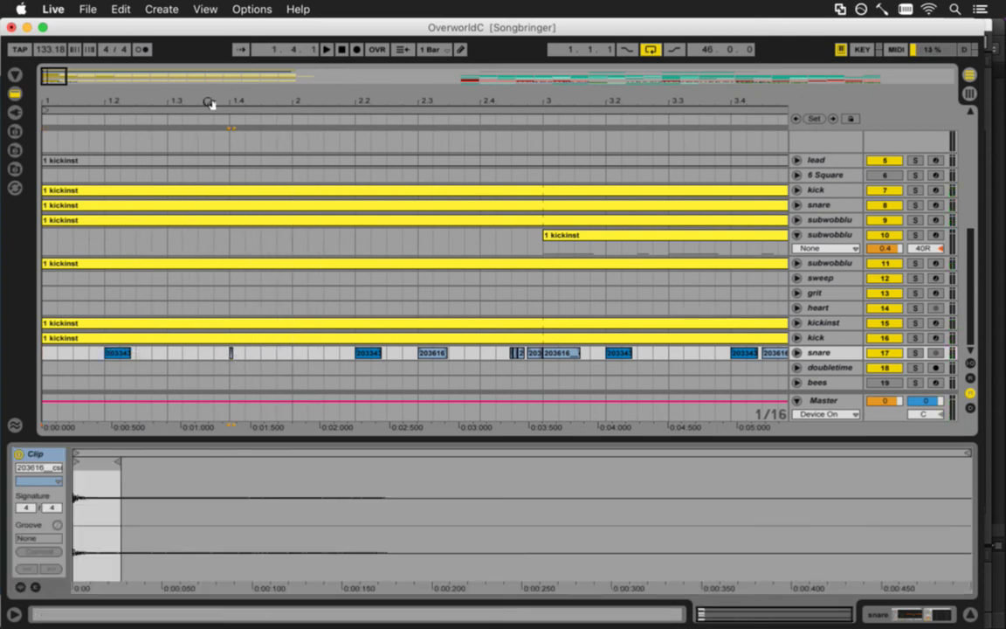
{"action": "left_click_drag", "start_coordinate": [213, 110], "coordinate": [222, 129]}
{"action": "key", "text": "space"}
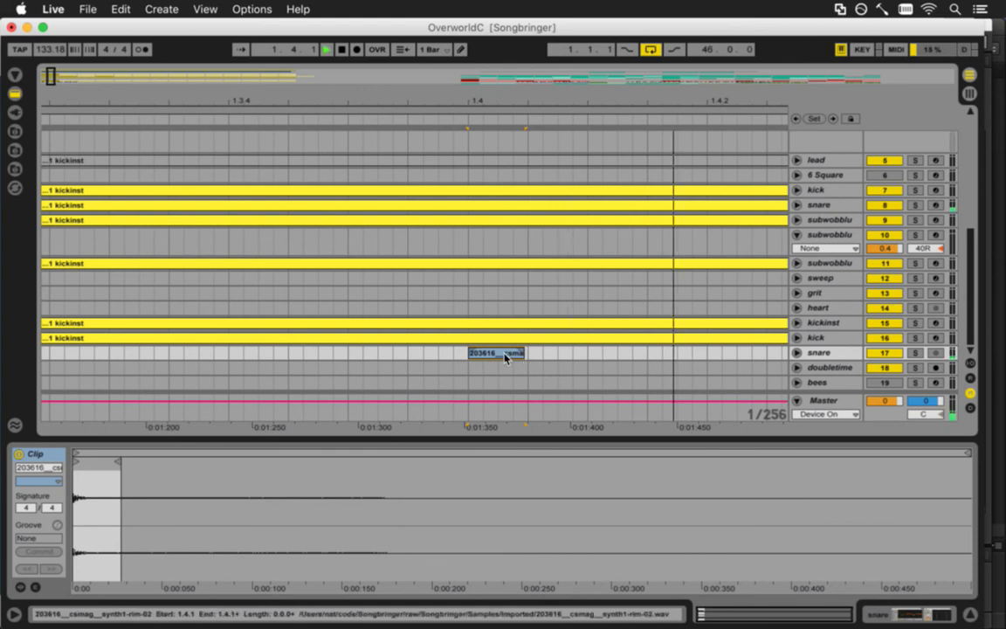
{"action": "key", "text": "space"}
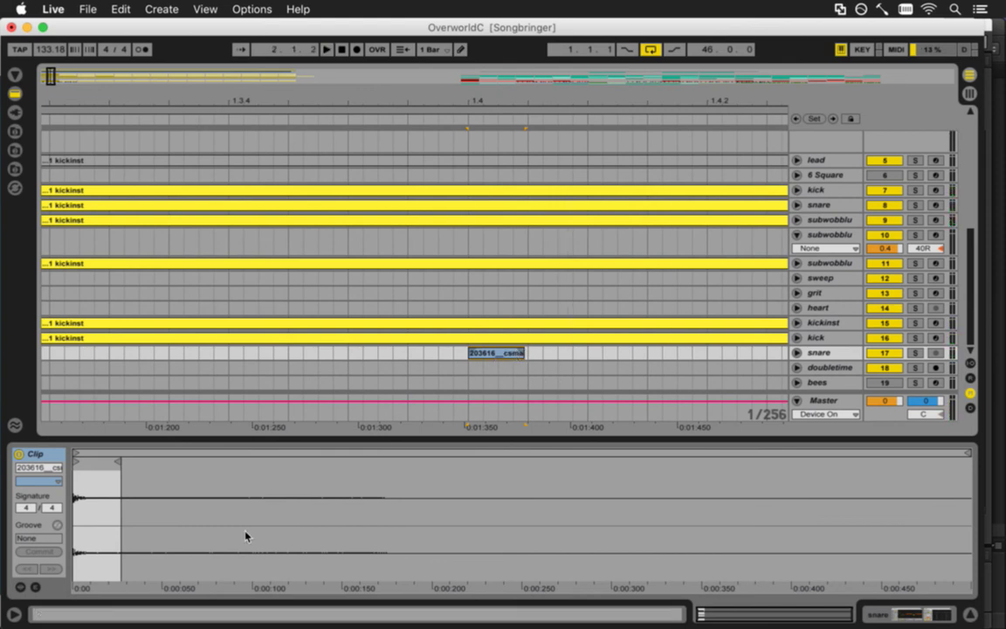
Show the sample settings of the rim clip at 1.4.1 and raise its gain to -0.48 dB, auditioning the change
{"action": "key", "text": "shift+Tab"}
{"action": "key", "text": "shift+Tab"}
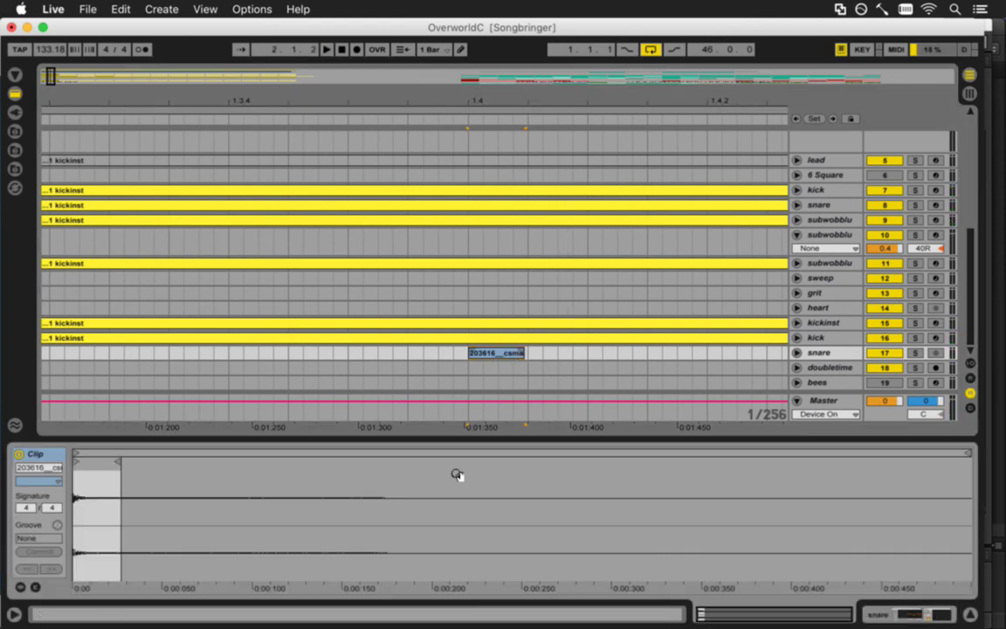
{"action": "left_click", "coordinate": [20, 588]}
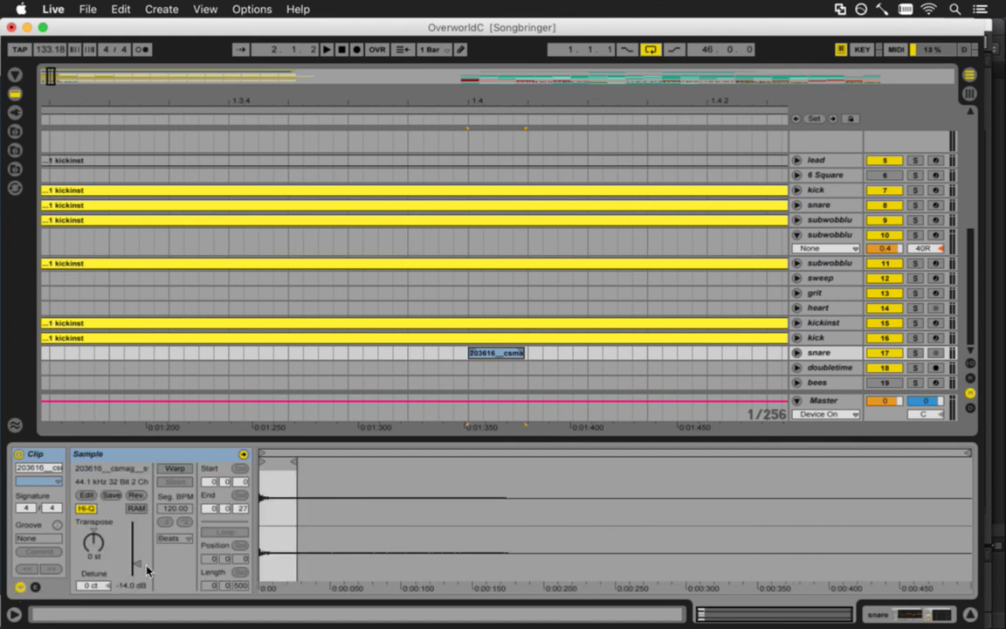
{"action": "key", "text": "space"}
{"action": "left_click_drag", "start_coordinate": [137, 557], "coordinate": [136, 555]}
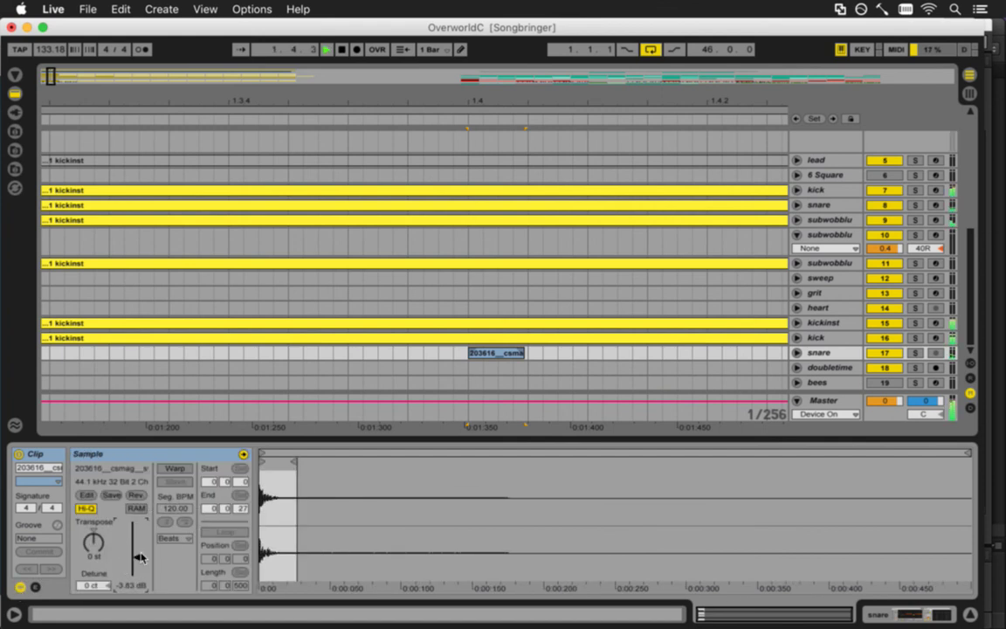
{"action": "key", "text": "space"}
{"action": "key", "text": "space"}
{"action": "left_click_drag", "start_coordinate": [136, 557], "coordinate": [136, 554]}
{"action": "key", "text": "space"}
{"action": "key", "text": "space"}
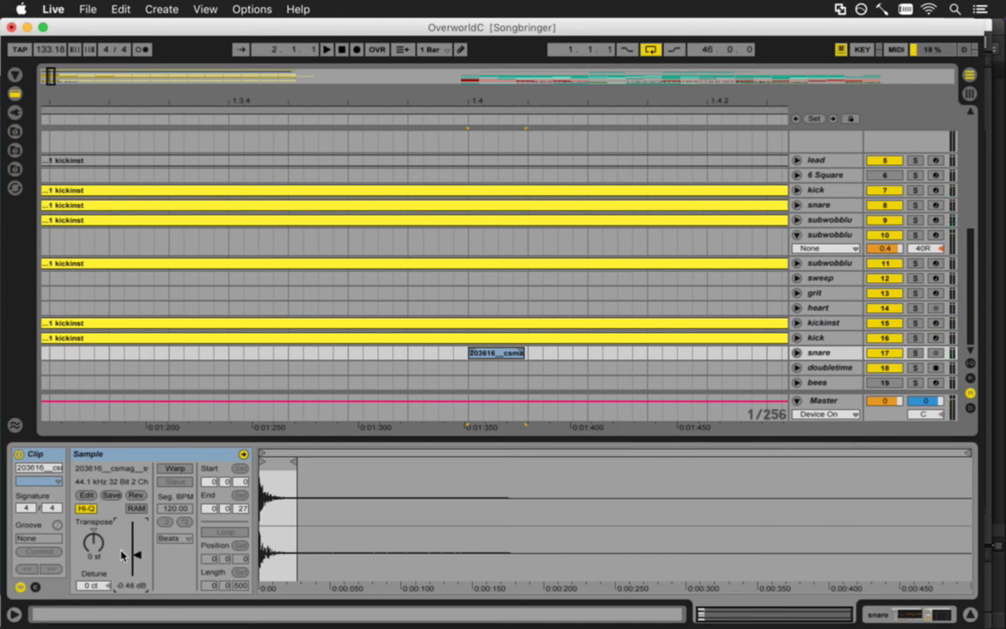
Copy the rim clip from 1.4.1 to 1.4.3 on snare track 17, and play the arrangement from 1.1.1
{"action": "left_click_drag", "start_coordinate": [262, 100], "coordinate": [291, 178]}
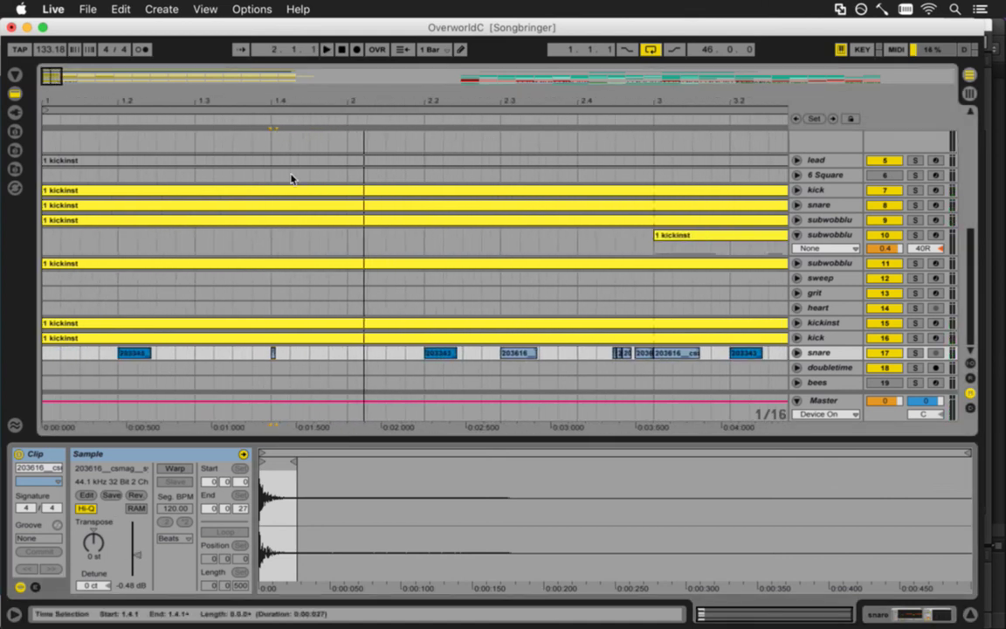
{"action": "left_click", "coordinate": [281, 350]}
{"action": "left_click", "coordinate": [274, 353]}
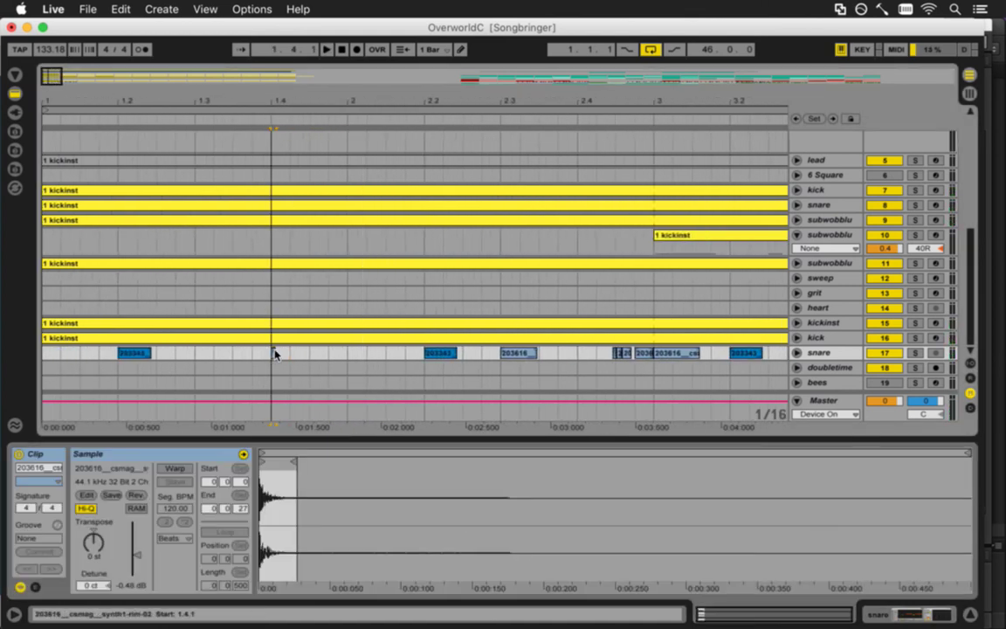
{"action": "left_click_drag", "start_coordinate": [276, 357], "coordinate": [274, 357]}
{"action": "key", "text": "super+c"}
{"action": "left_click", "coordinate": [292, 353]}
{"action": "left_click", "coordinate": [311, 351]}
{"action": "key", "text": "super+v"}
{"action": "key", "text": "space"}
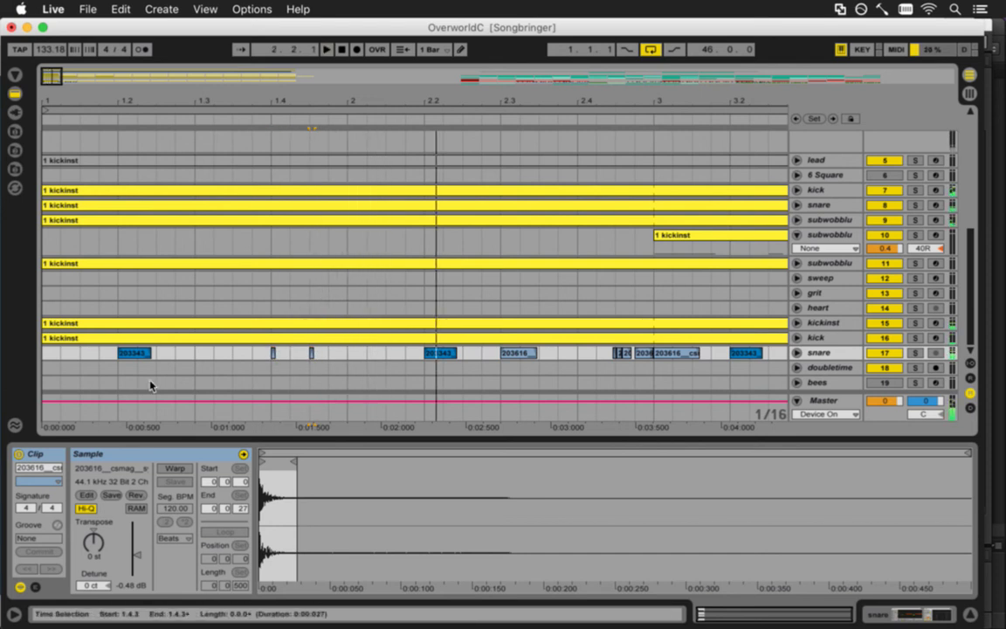
{"action": "left_click", "coordinate": [54, 352]}
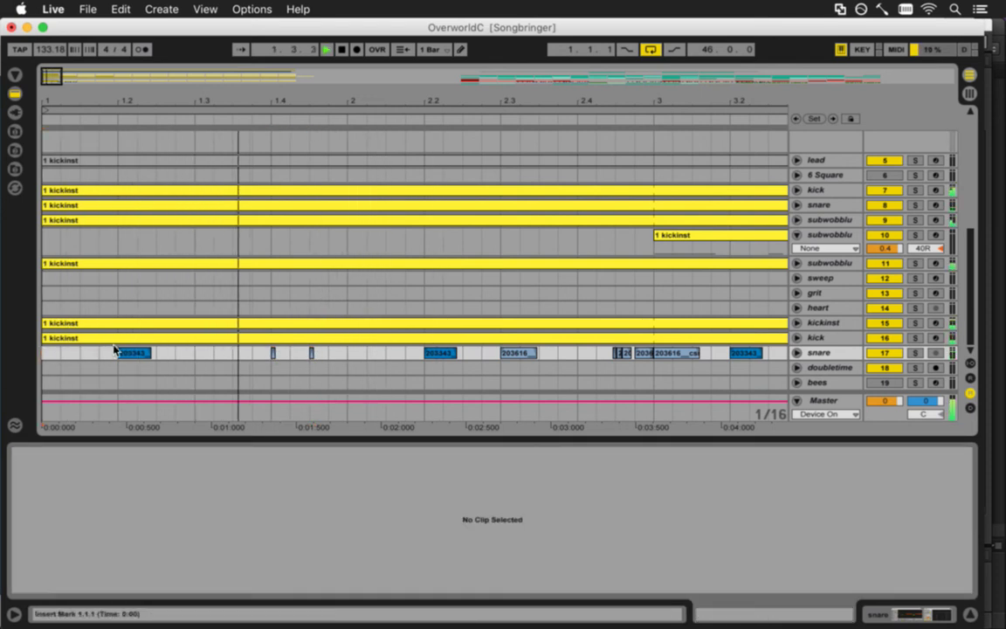
Add further copies of the short rim clip at the start of bar 2 on snare track 17, and play the result
{"action": "left_click", "coordinate": [312, 353]}
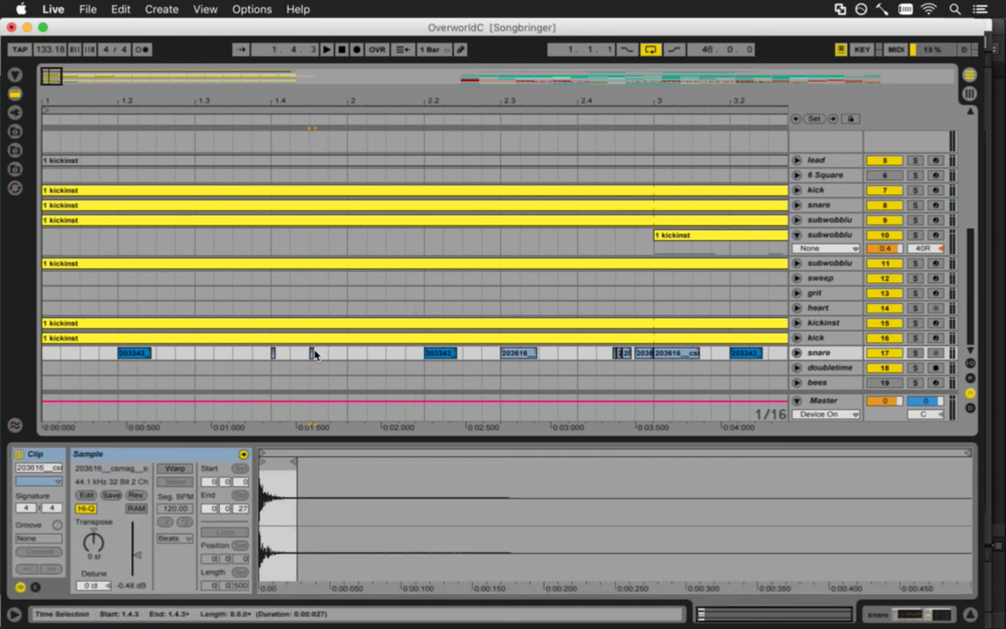
{"action": "left_click_drag", "start_coordinate": [312, 104], "coordinate": [328, 405]}
{"action": "left_click_drag", "start_coordinate": [322, 353], "coordinate": [499, 353]}
{"action": "key", "text": "space"}
{"action": "left_click_drag", "start_coordinate": [397, 101], "coordinate": [397, 98]}
{"action": "key", "text": "space"}
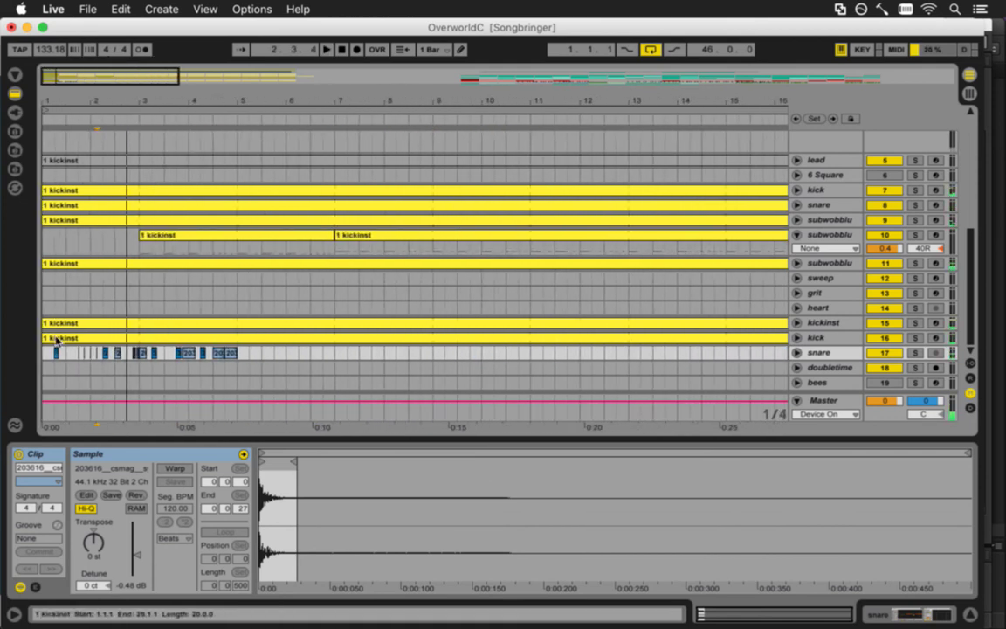
Play the opening bars from 1.1.1 to hear the snare rim pattern with the other tracks
{"action": "left_click", "coordinate": [46, 357]}
{"action": "key", "text": "space"}
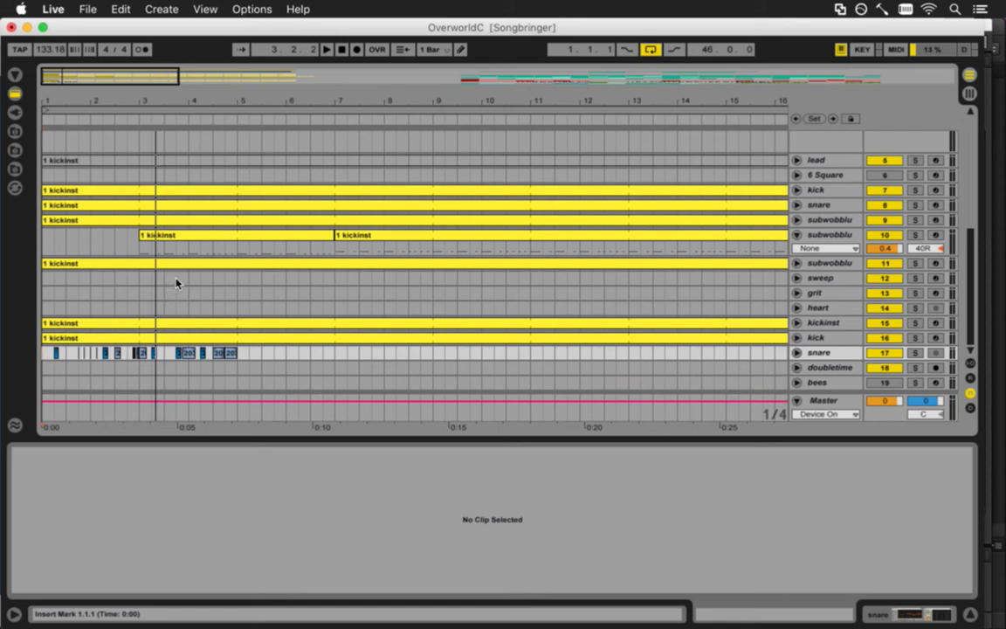
{"action": "key", "text": "space"}
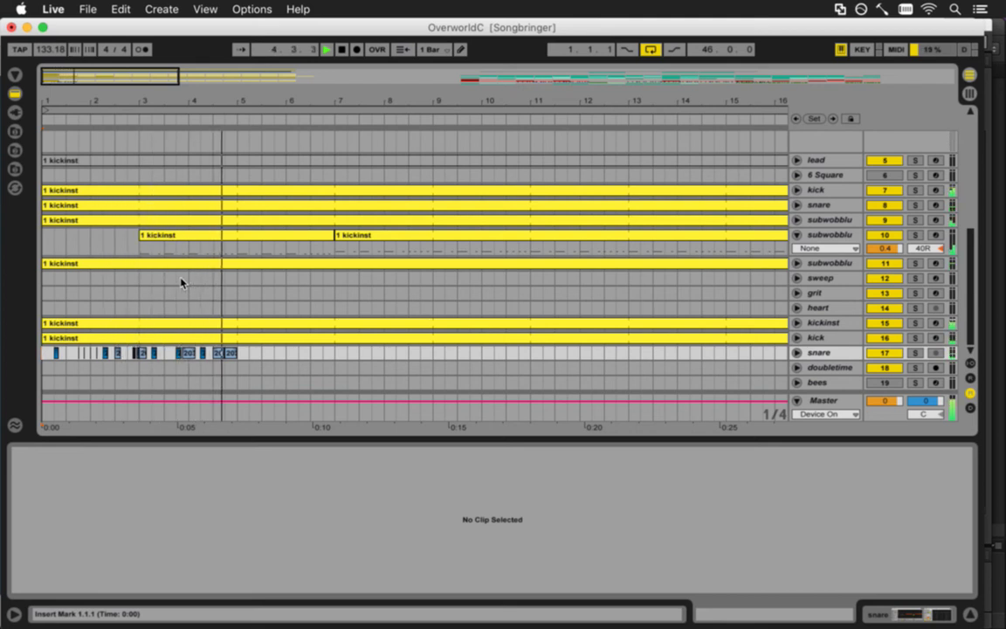
{"action": "key", "text": "space"}
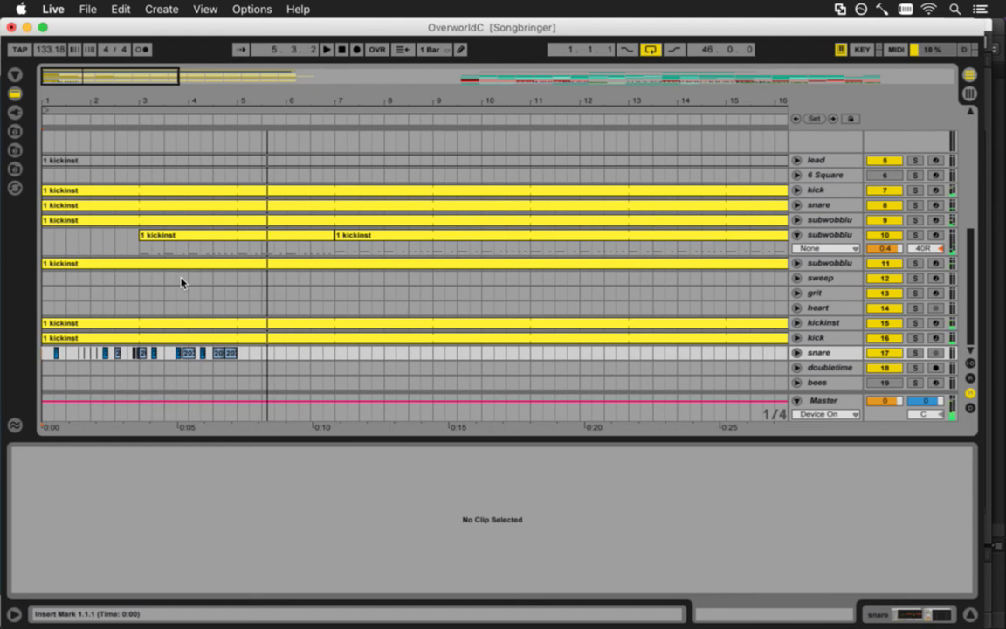
Examine the notes in the sweep, grit and subwobblu clips between bars 58 and 78 for a reusable melody
{"action": "left_click_drag", "start_coordinate": [183, 95], "coordinate": [183, 61]}
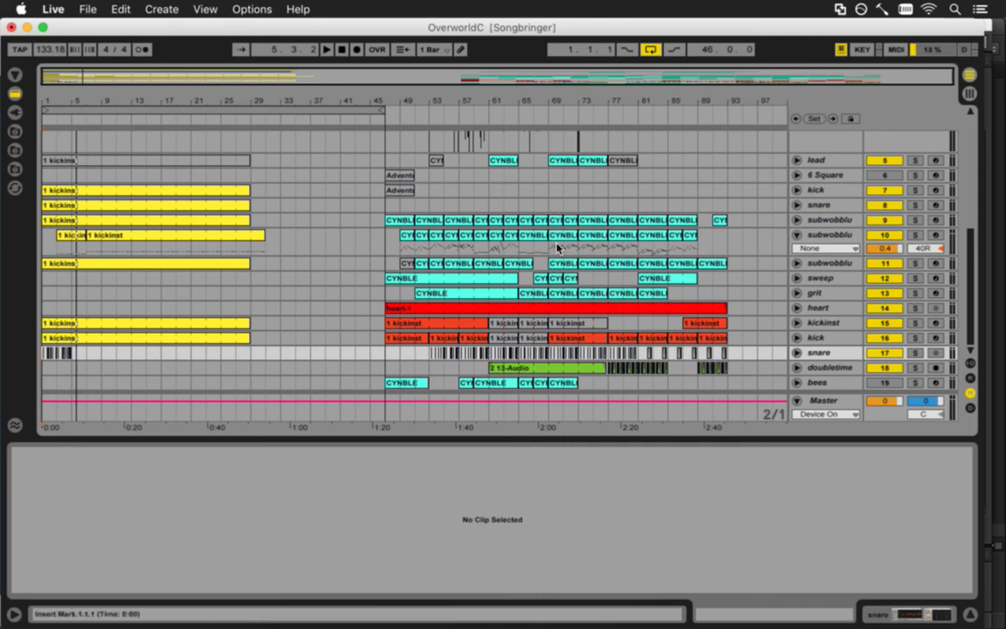
{"action": "left_click_drag", "start_coordinate": [520, 106], "coordinate": [519, 102]}
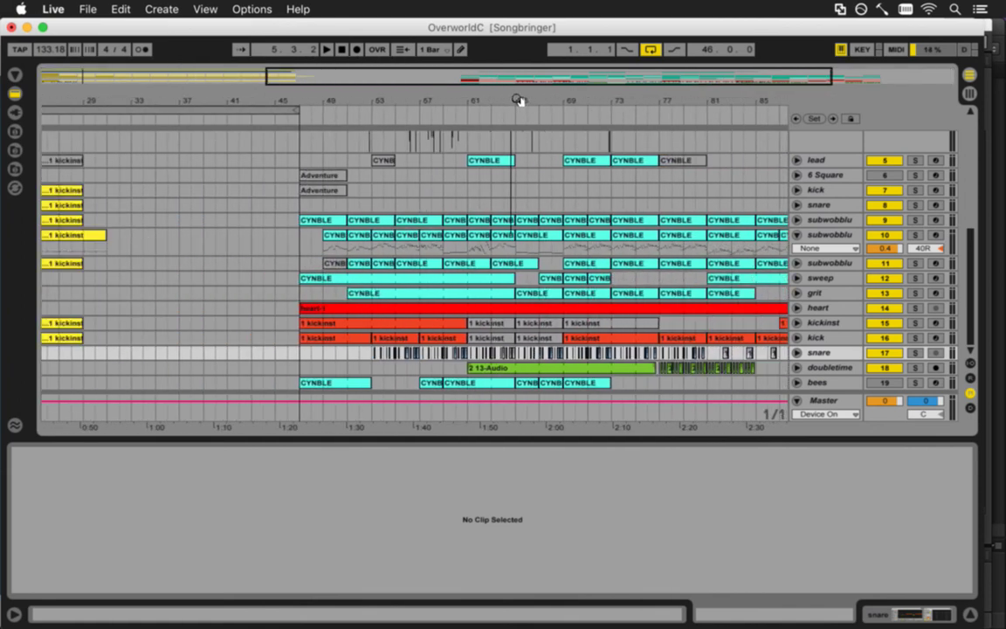
{"action": "left_click_drag", "start_coordinate": [584, 103], "coordinate": [464, 100]}
{"action": "left_click", "coordinate": [798, 278]}
{"action": "left_click", "coordinate": [798, 278]}
{"action": "left_click", "coordinate": [797, 292]}
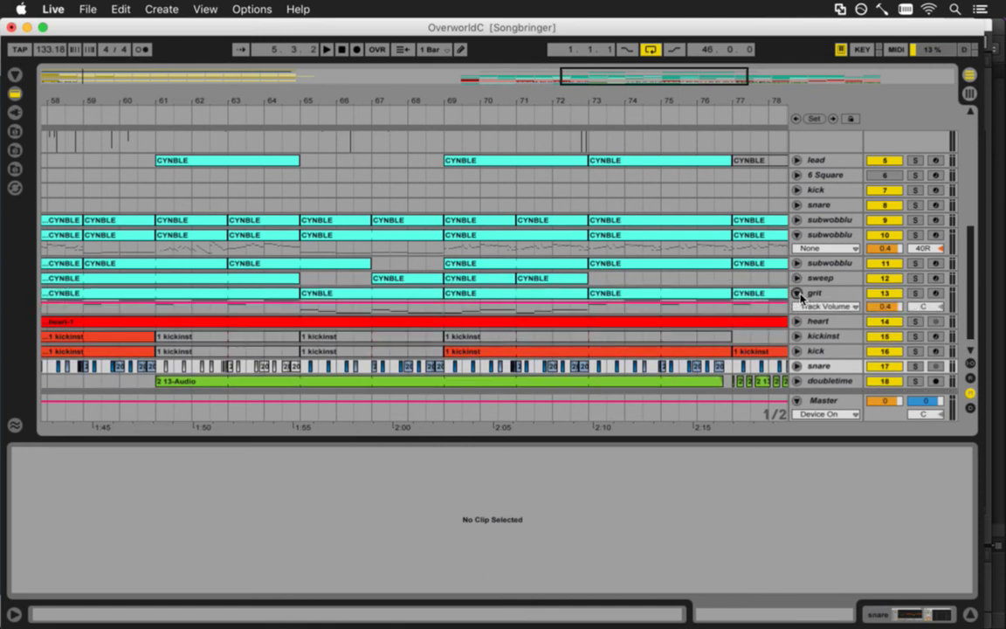
{"action": "left_click", "coordinate": [797, 292]}
{"action": "left_click", "coordinate": [796, 263]}
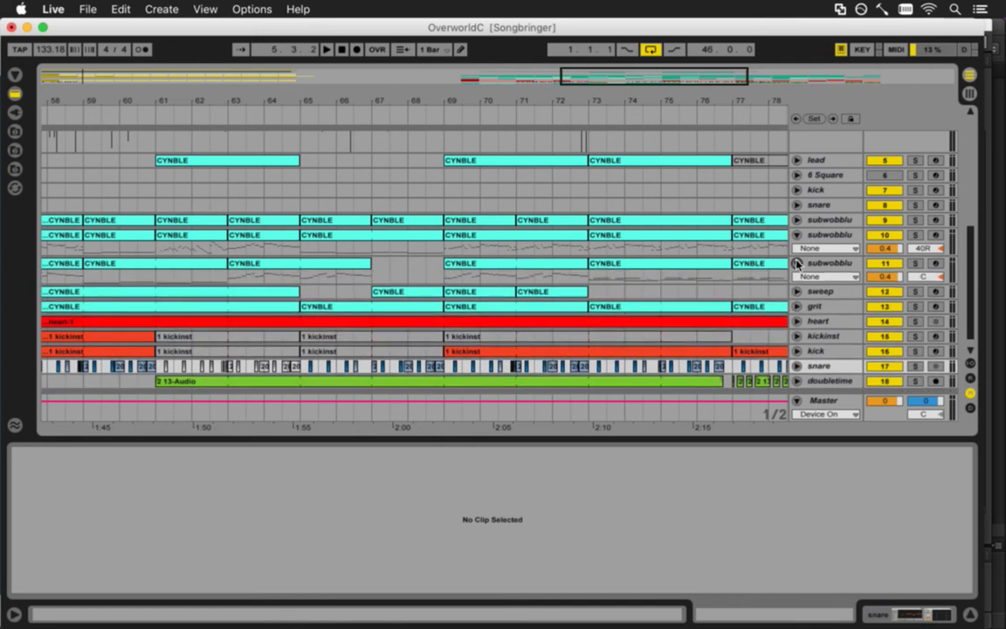
{"action": "left_click", "coordinate": [797, 263]}
{"action": "left_click", "coordinate": [797, 220]}
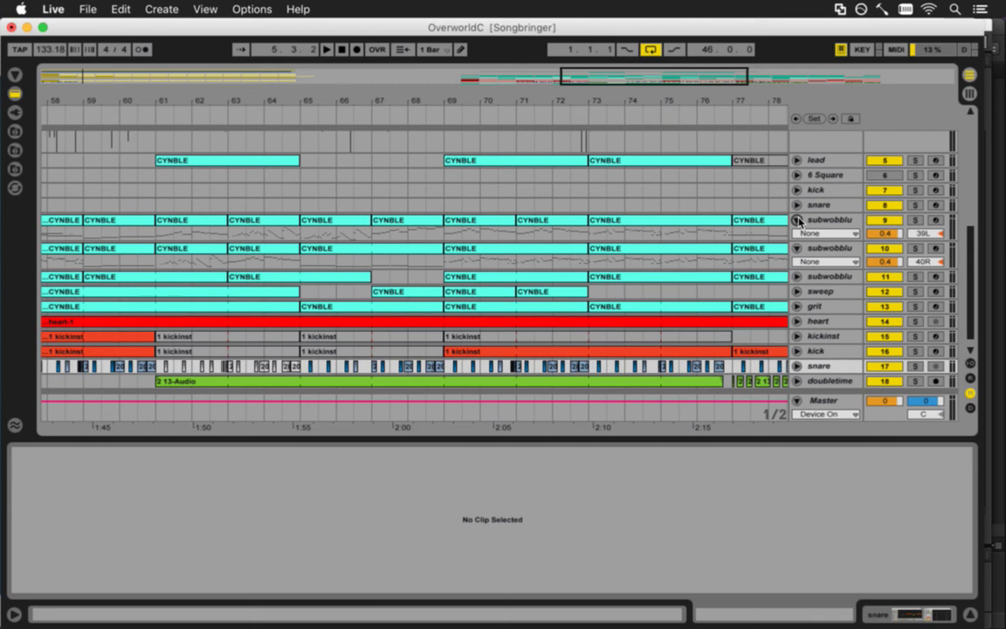
Place the CYNBLE clip from 67.1.1 on subwobblu track 9 at 5.1.1 on the same track, and play it
{"action": "left_click", "coordinate": [372, 237]}
{"action": "left_click", "coordinate": [391, 226]}
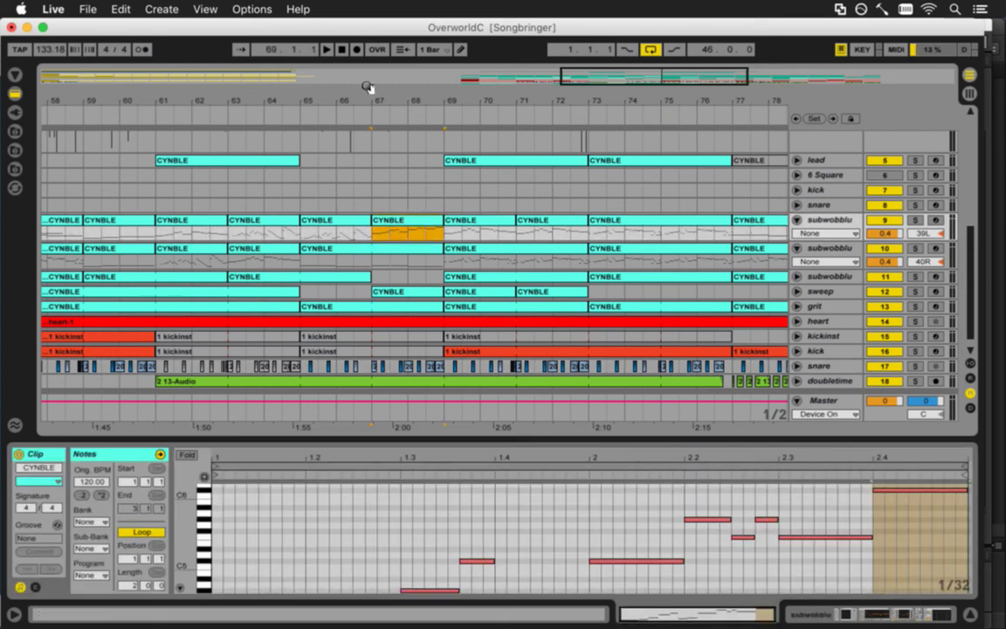
{"action": "left_click_drag", "start_coordinate": [359, 99], "coordinate": [359, 98]}
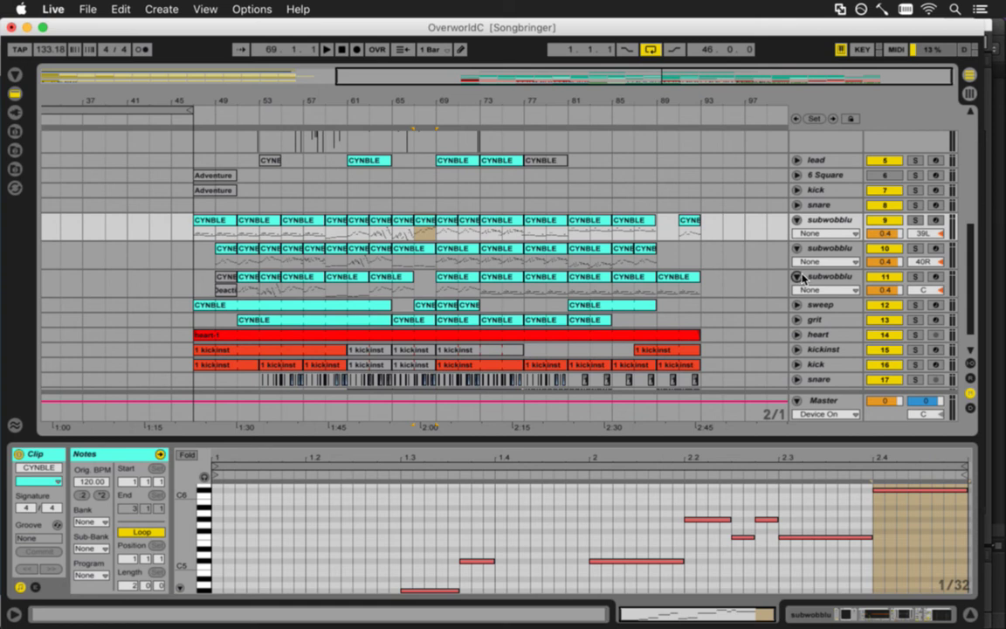
{"action": "left_click_drag", "start_coordinate": [424, 225], "coordinate": [74, 224]}
{"action": "left_click_drag", "start_coordinate": [58, 96], "coordinate": [403, 107]}
{"action": "left_click_drag", "start_coordinate": [404, 221], "coordinate": [98, 225]}
{"action": "key", "text": "space"}
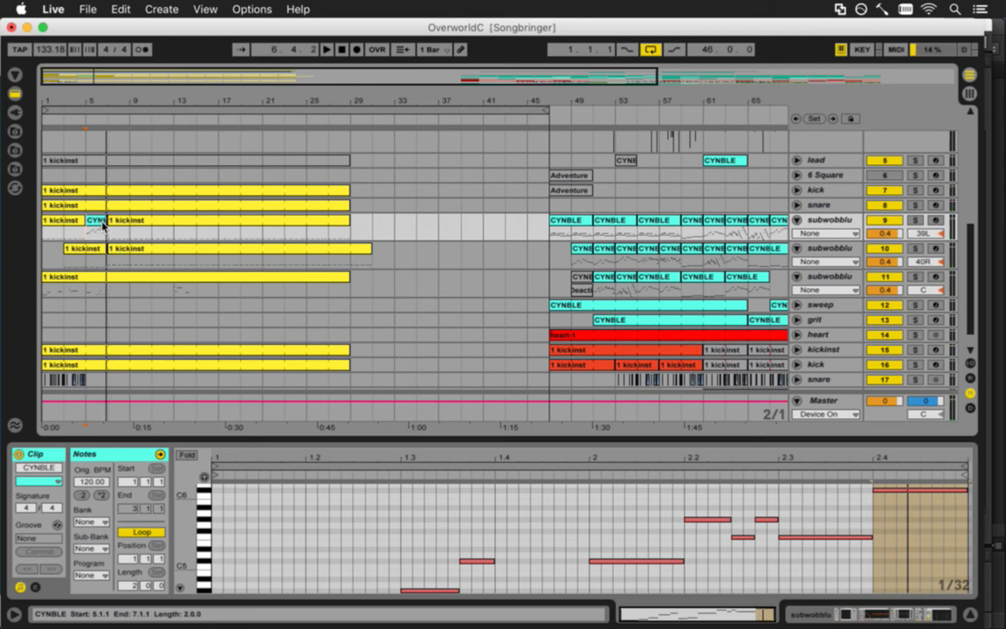
Delete the CYNBLE clip at 5.1.1 on subwobblu track 9
{"action": "left_click", "coordinate": [98, 221]}
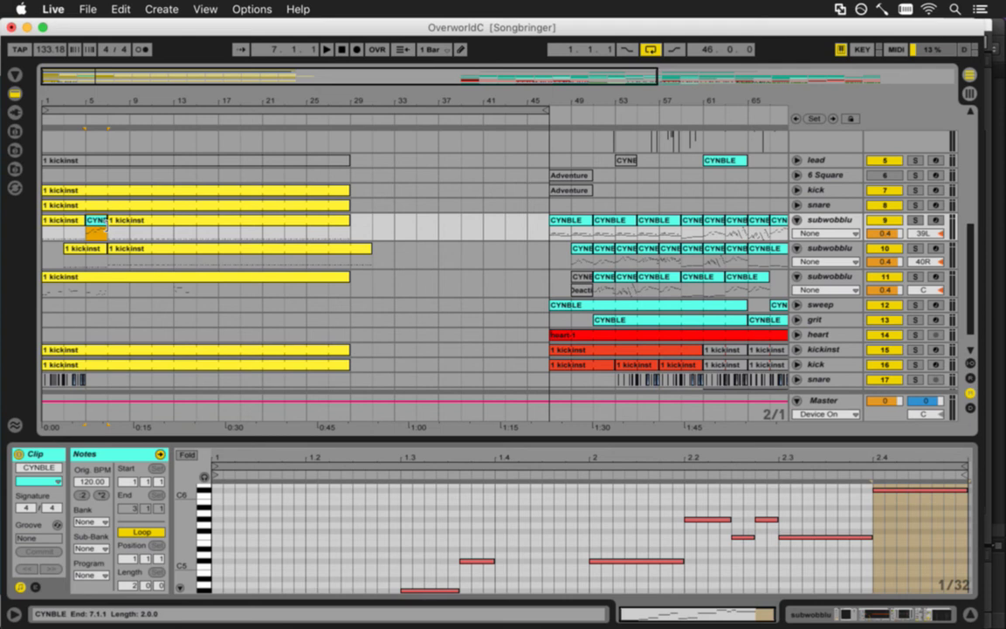
{"action": "key", "text": "Delete"}
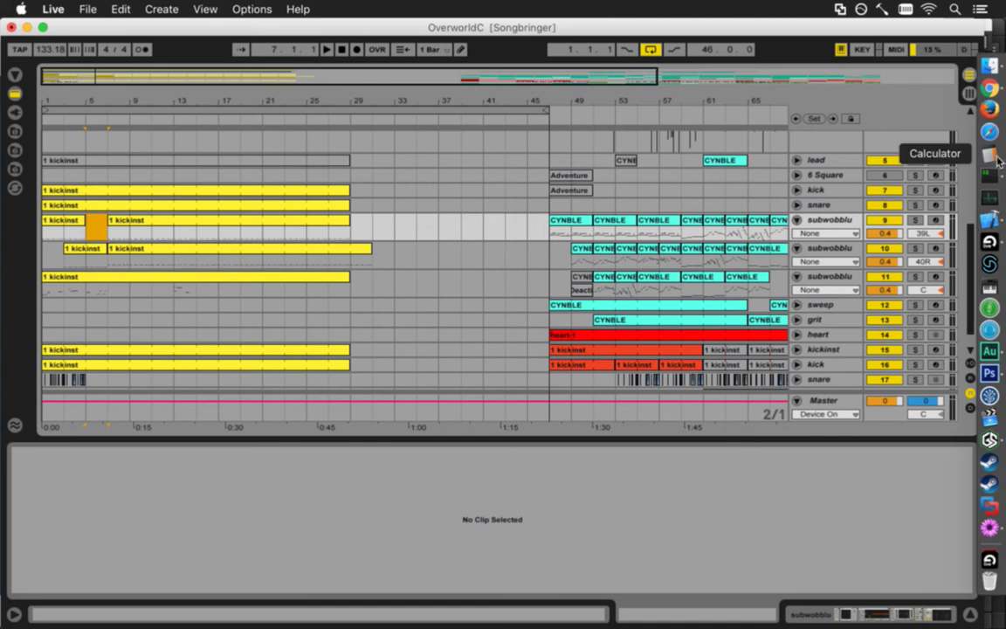
{"action": "left_click", "coordinate": [996, 157]}
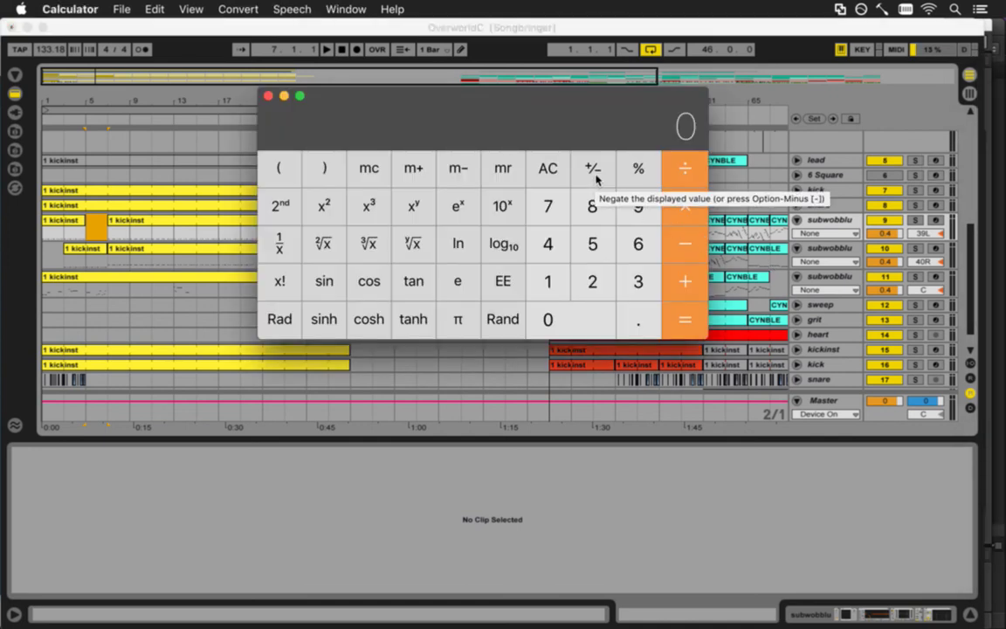
{"action": "left_click", "coordinate": [269, 97]}
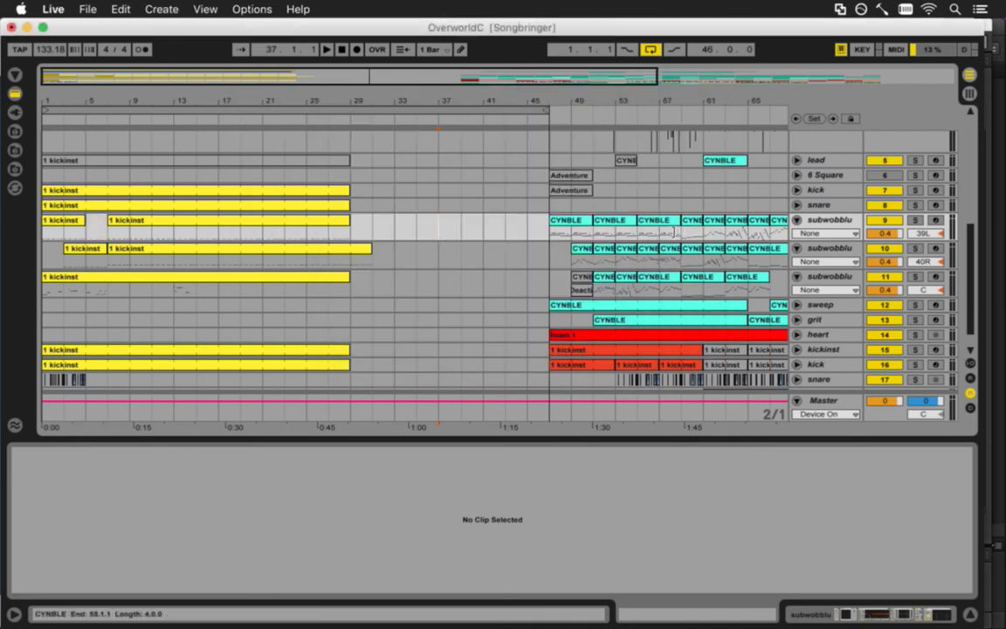
Copy the CYNBLE clip from 61.1.1 on lead track 5 to 5.1.1 on the same track, and play it
{"action": "left_click_drag", "start_coordinate": [625, 89], "coordinate": [410, 89]}
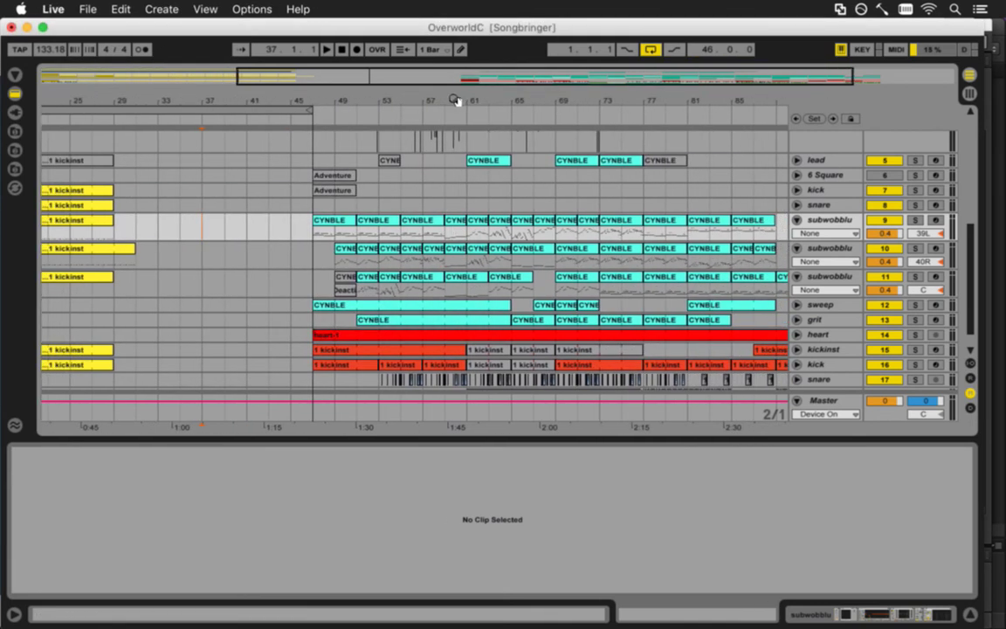
{"action": "scroll", "coordinate": [832, 325], "scroll_direction": "up", "scroll_amount": 2}
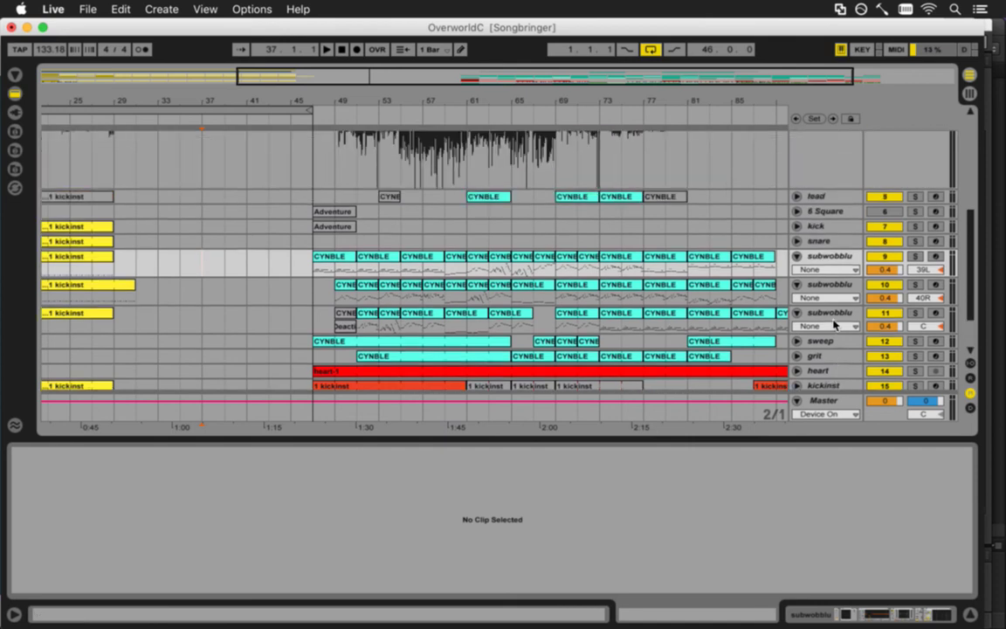
{"action": "left_click", "coordinate": [797, 196]}
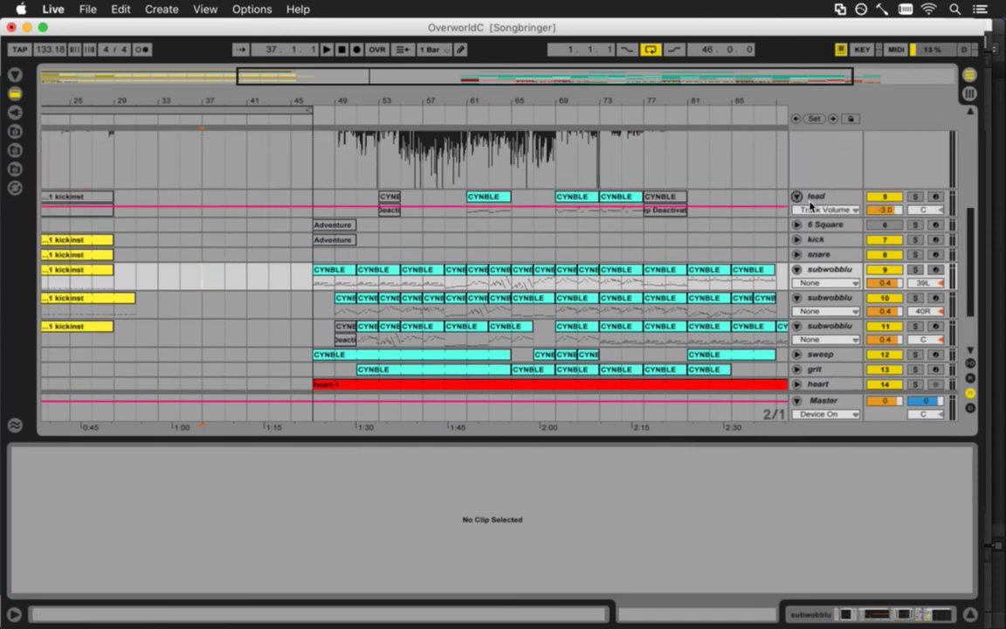
{"action": "left_click", "coordinate": [467, 217]}
{"action": "left_click_drag", "start_coordinate": [278, 98], "coordinate": [512, 97]}
{"action": "left_click_drag", "start_coordinate": [713, 196], "coordinate": [105, 204]}
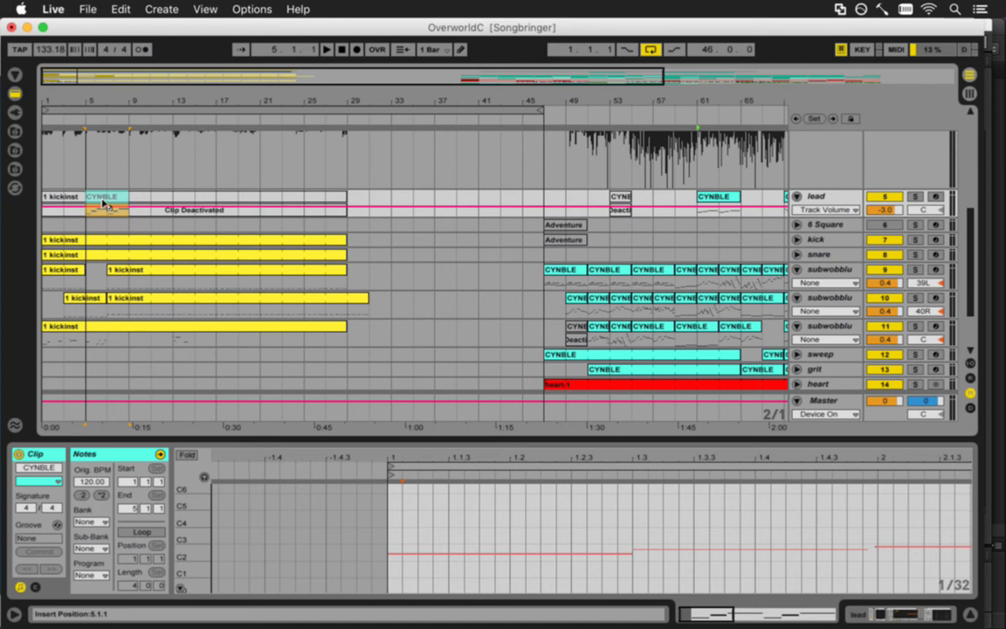
{"action": "left_click_drag", "start_coordinate": [103, 202], "coordinate": [104, 204]}
{"action": "key", "text": "space"}
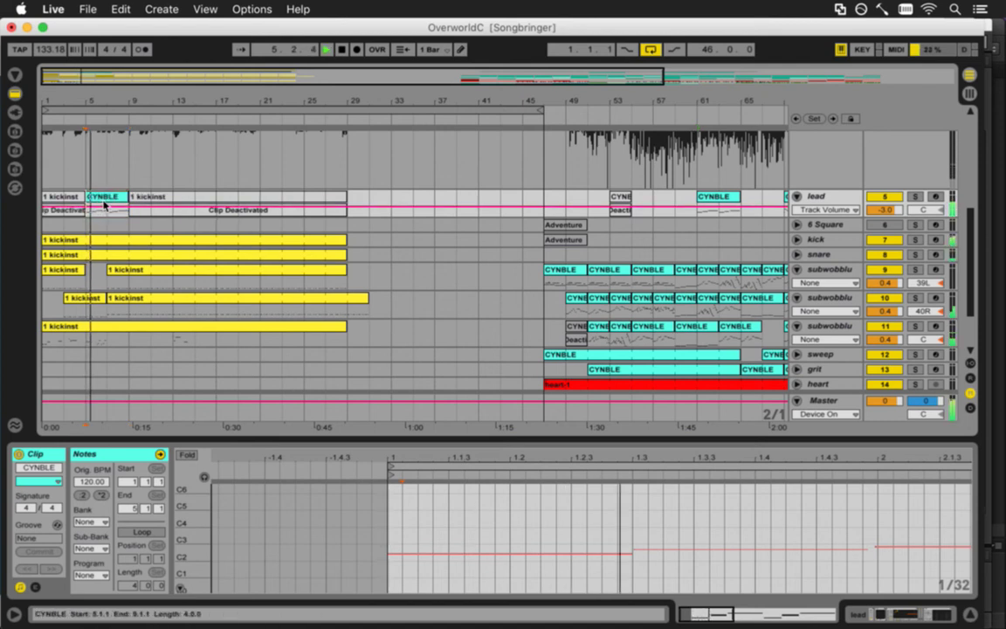
{"action": "right_click", "coordinate": [105, 200]}
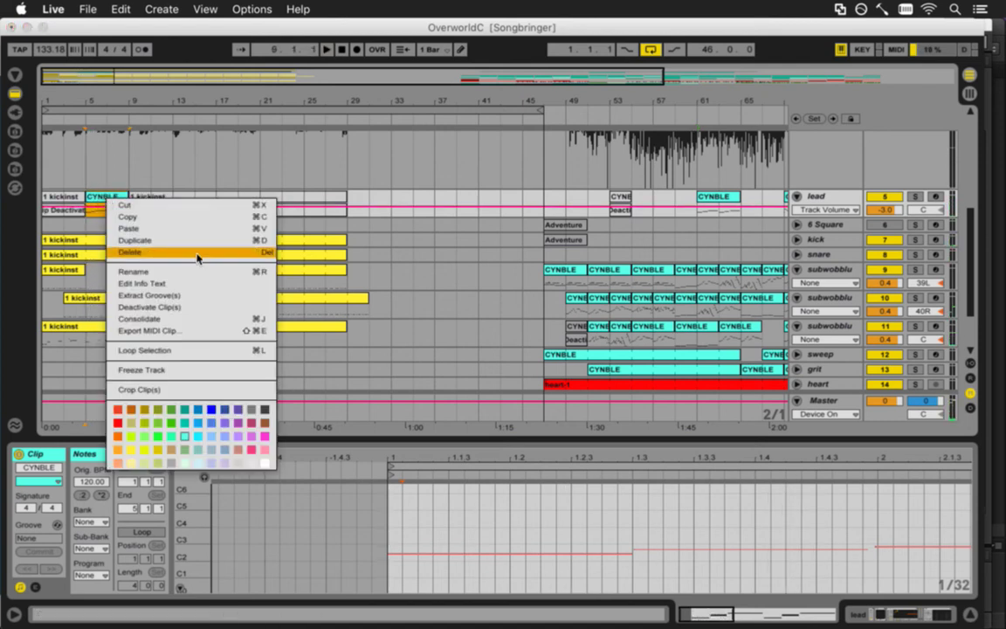
{"action": "left_click", "coordinate": [81, 406]}
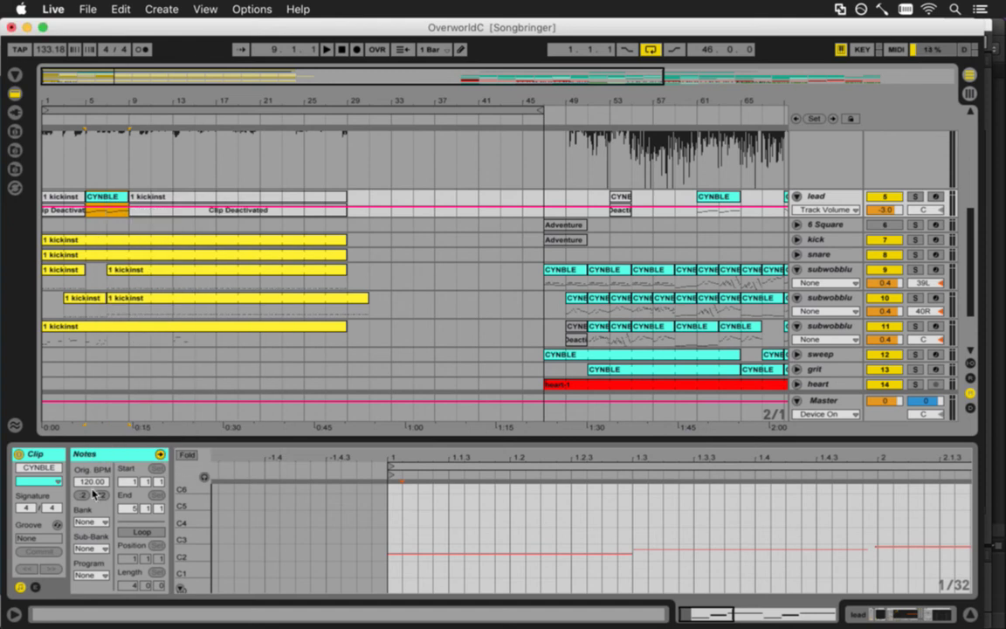
Set the original tempo of the lead CYNBLE clip at 5.1.1 to 240 BPM and extend its end to 13.1.1
{"action": "left_click", "coordinate": [102, 496]}
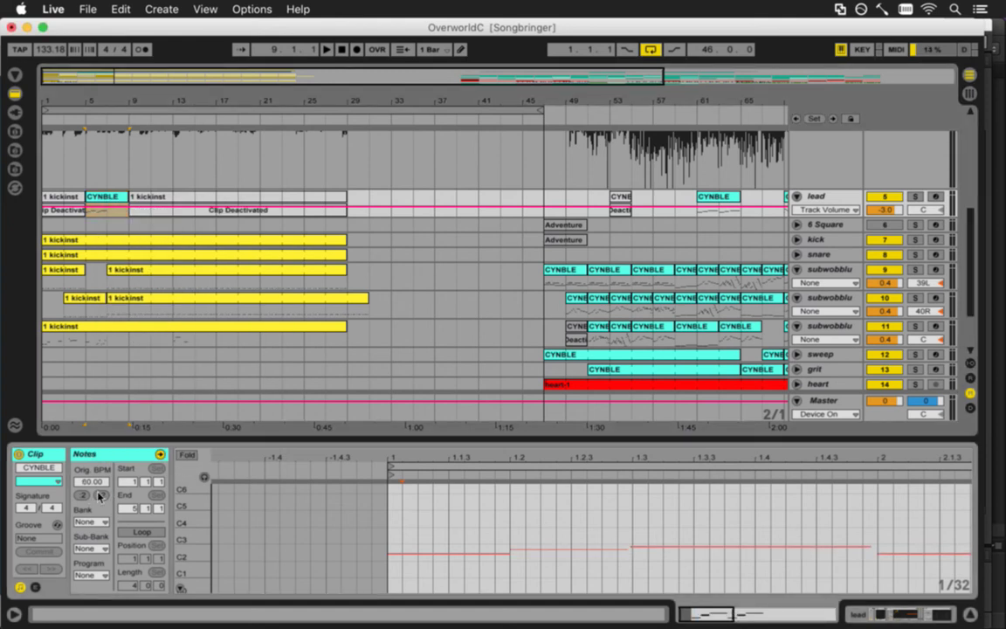
{"action": "left_click", "coordinate": [101, 496]}
{"action": "left_click", "coordinate": [101, 496]}
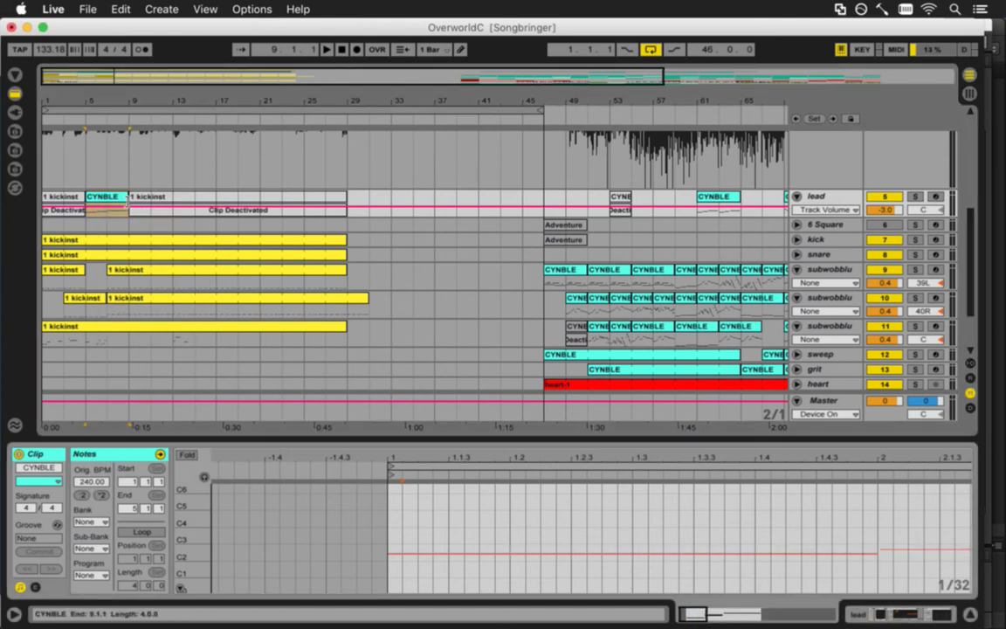
{"action": "left_click_drag", "start_coordinate": [128, 199], "coordinate": [173, 199]}
Play the arrangement from 5.1.1 and inspect the stretched lead clip's notes at a closer zoom
{"action": "left_click", "coordinate": [89, 214]}
{"action": "key", "text": "space"}
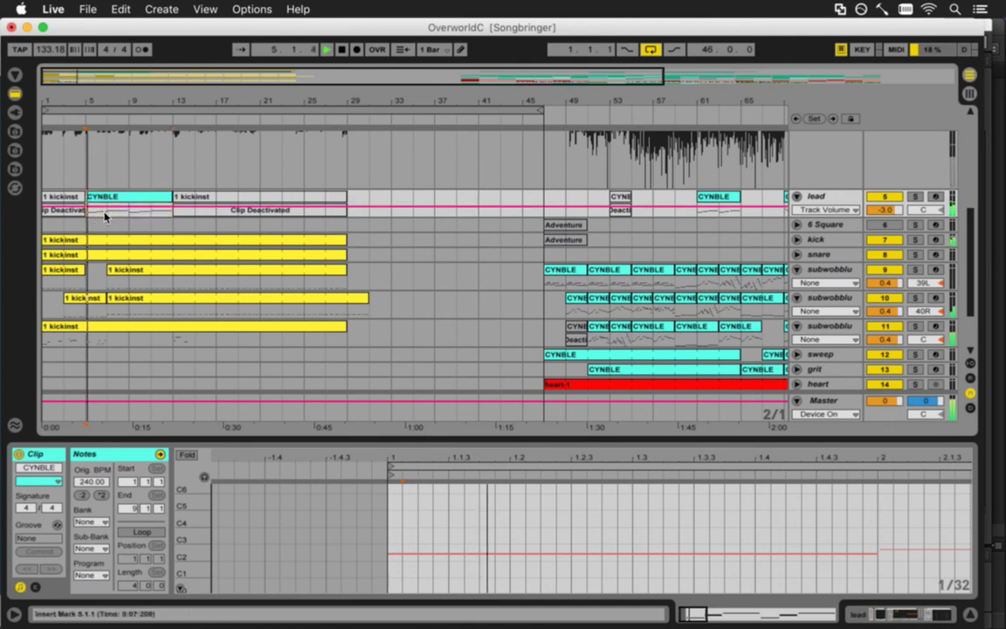
{"action": "left_click_drag", "start_coordinate": [185, 561], "coordinate": [207, 543]}
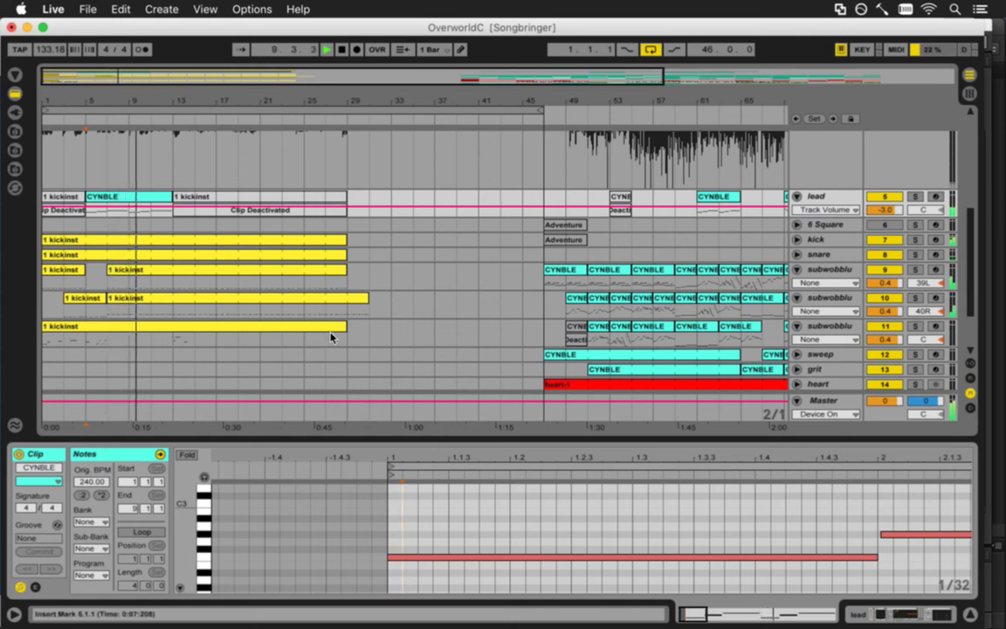
{"action": "scroll", "coordinate": [206, 323], "scroll_direction": "down", "scroll_amount": 3}
{"action": "key", "text": "space"}
Duplicate the snare hits of the opening bars to 5.1.1 on snare track 17, and play from there
{"action": "left_click", "coordinate": [86, 353]}
{"action": "key", "text": "super+a"}
{"action": "left_click", "coordinate": [93, 354]}
{"action": "key", "text": "super+v"}
{"action": "left_click", "coordinate": [88, 357]}
{"action": "key", "text": "space"}
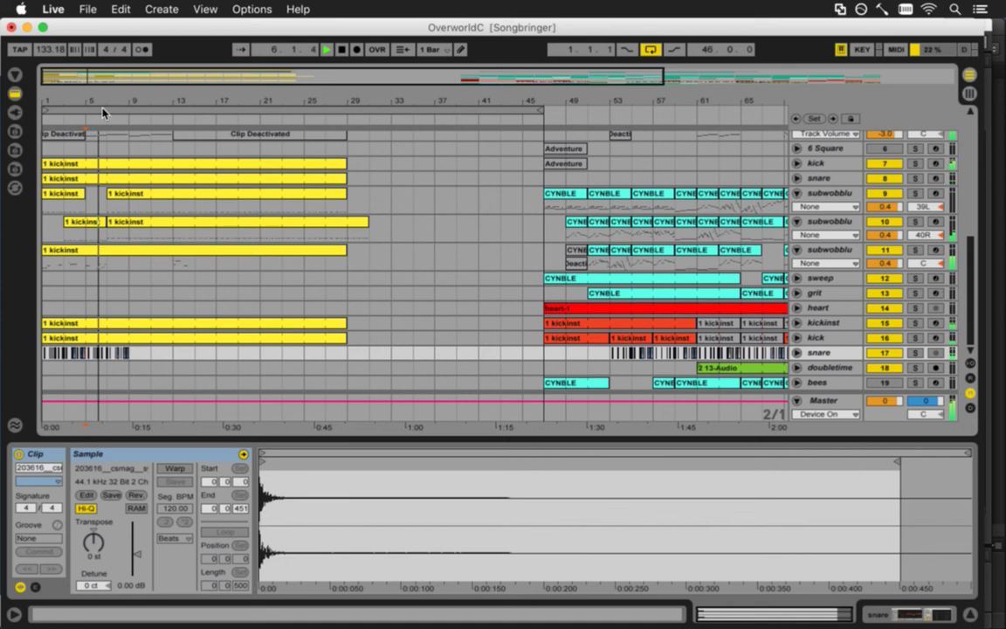
Copy the heart, kickinst, kick, snare and doubletime clips between 47.1.1 and 93.1.1 to 1.1.1, and play the result
{"action": "left_click", "coordinate": [818, 369]}
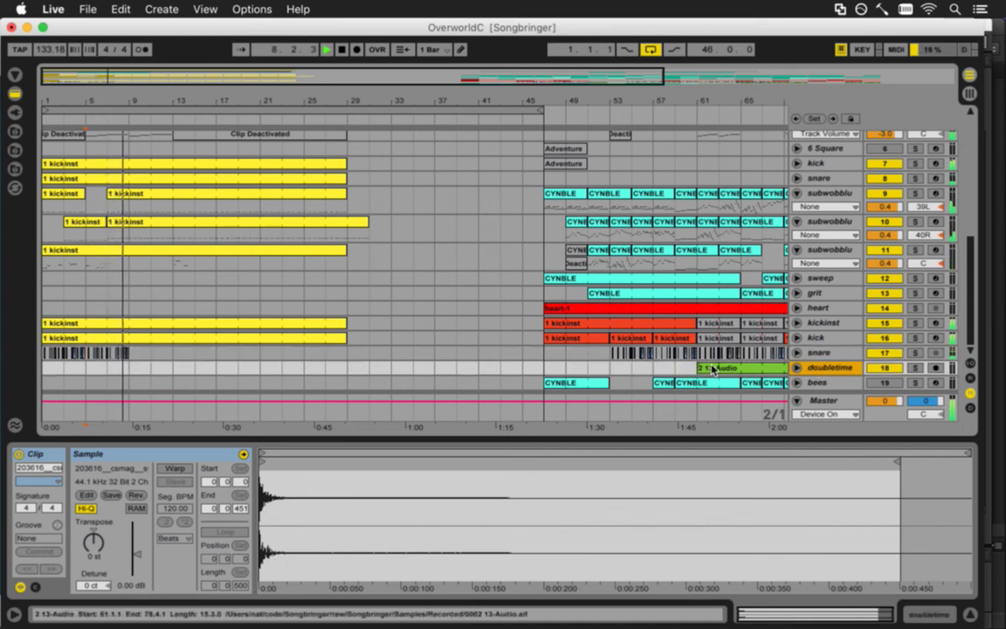
{"action": "key", "text": "space"}
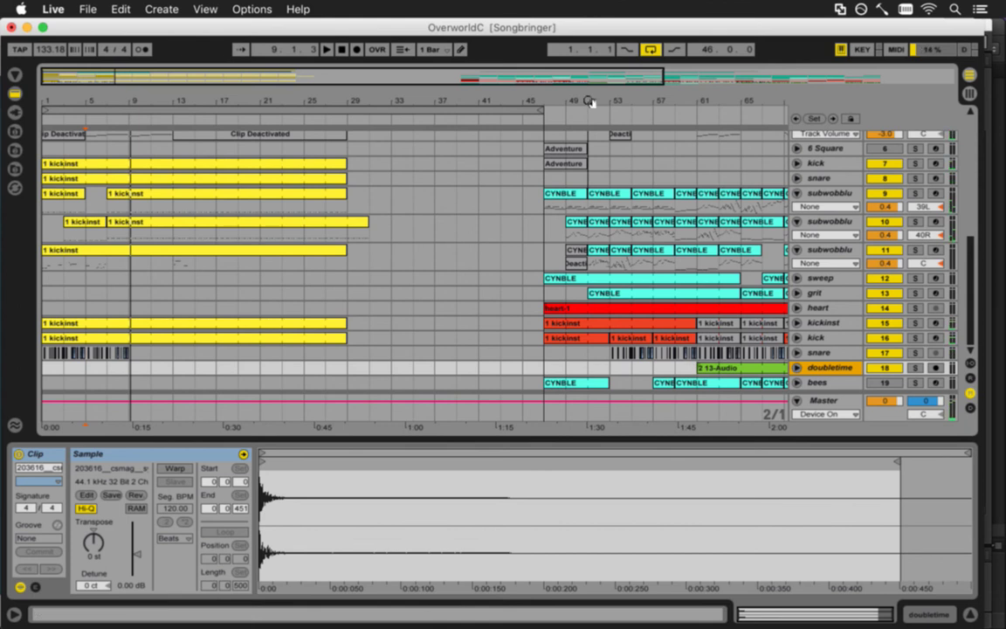
{"action": "left_click_drag", "start_coordinate": [591, 102], "coordinate": [443, 153]}
{"action": "left_click_drag", "start_coordinate": [732, 372], "coordinate": [381, 323]}
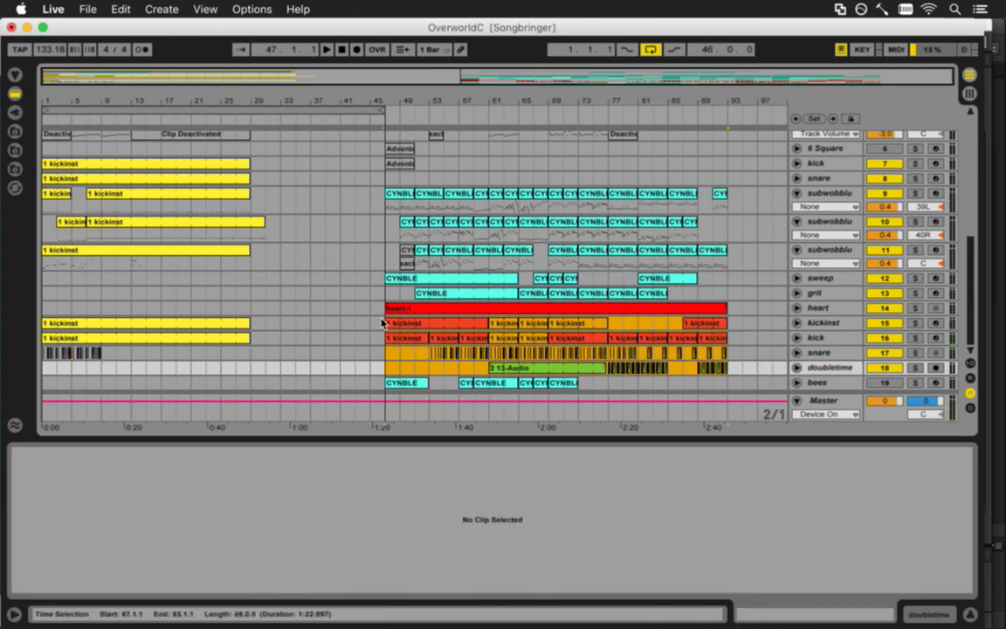
{"action": "left_click", "coordinate": [729, 371]}
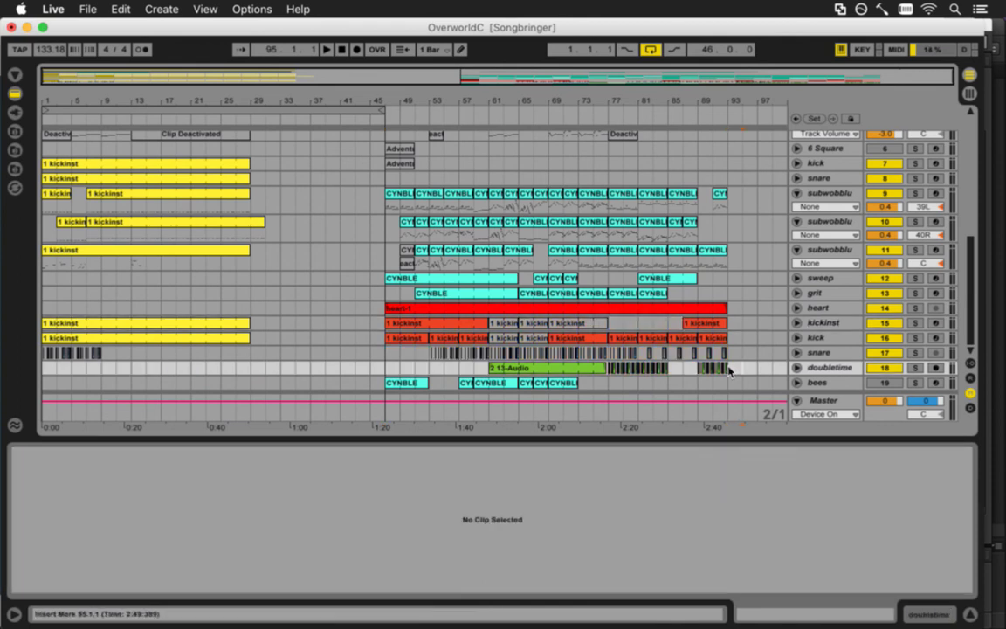
{"action": "left_click_drag", "start_coordinate": [730, 372], "coordinate": [385, 307]}
{"action": "left_click", "coordinate": [48, 311]}
{"action": "key", "text": "super+v"}
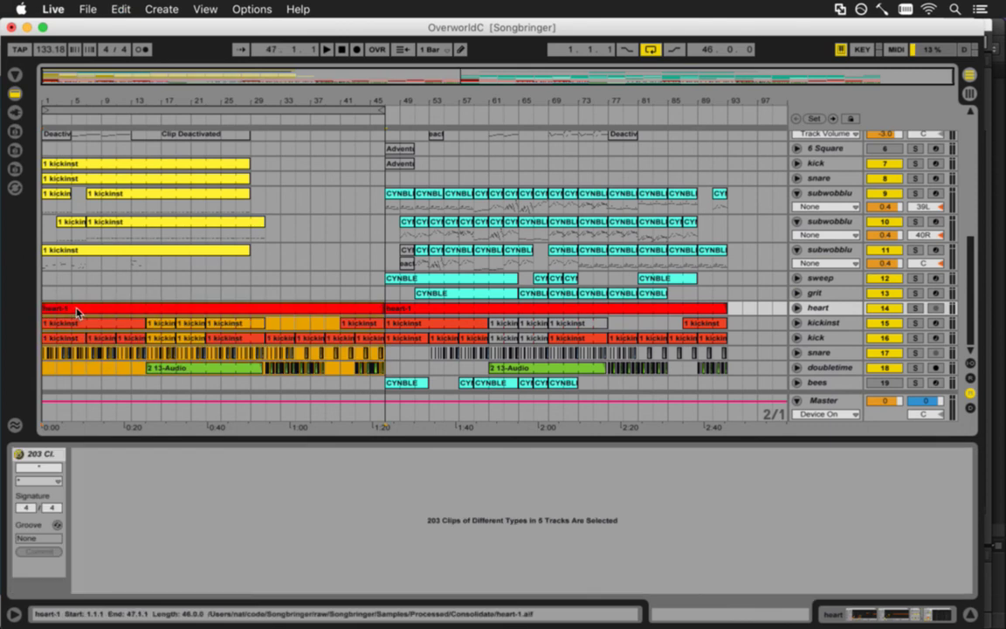
{"action": "key", "text": "space"}
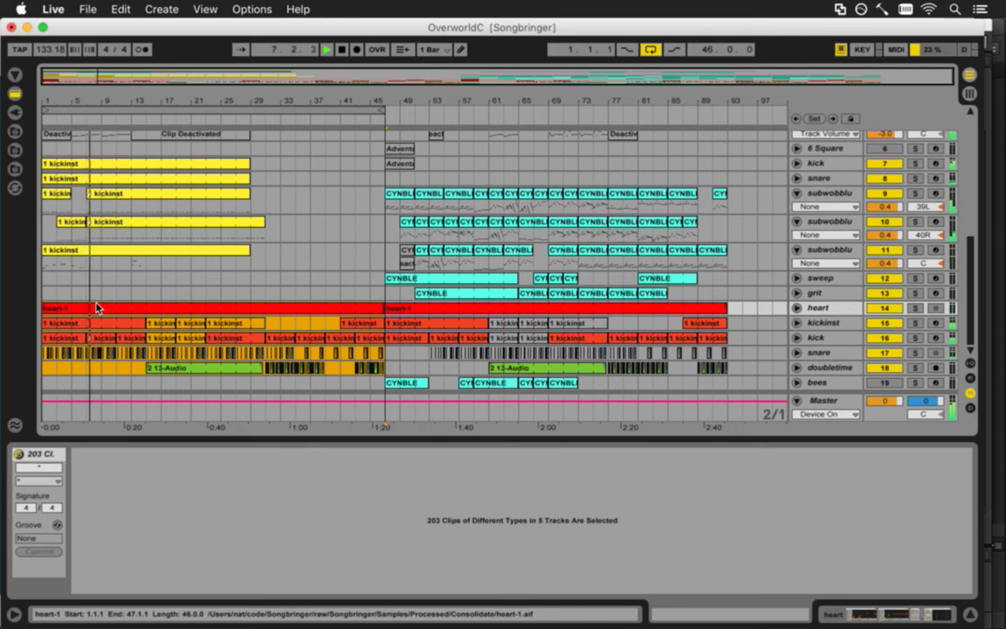
Copy the kickinst clip on the 2 Pulse track to 7.1.1 on the same track, and play it from there
{"action": "scroll", "coordinate": [90, 166], "scroll_direction": "up", "scroll_amount": 1}
{"action": "scroll", "coordinate": [306, 197], "scroll_direction": "up", "scroll_amount": 4}
{"action": "left_click_drag", "start_coordinate": [52, 144], "coordinate": [103, 222]}
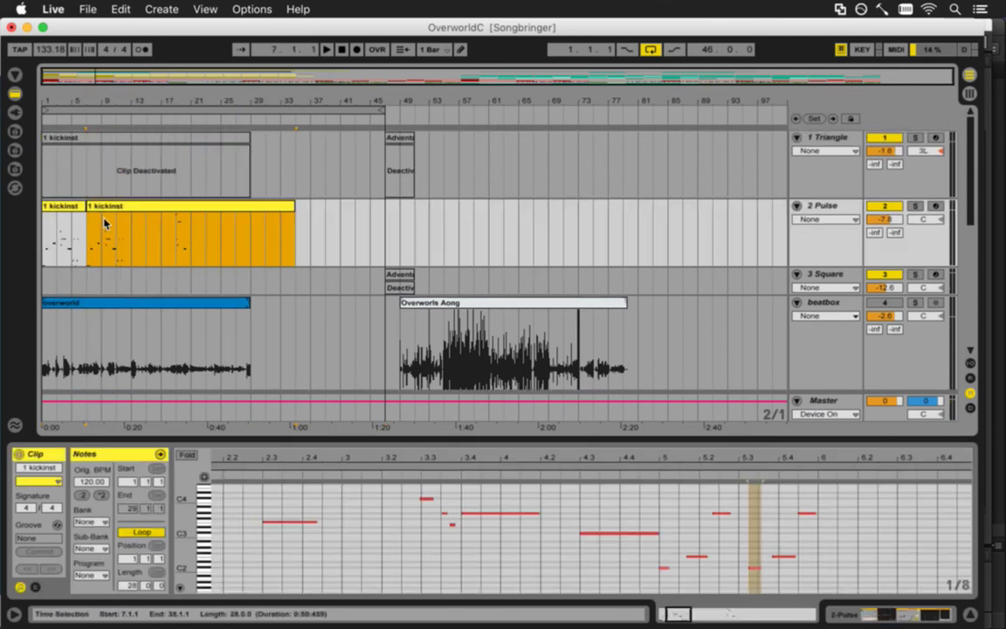
{"action": "left_click", "coordinate": [92, 233]}
{"action": "key", "text": "space"}
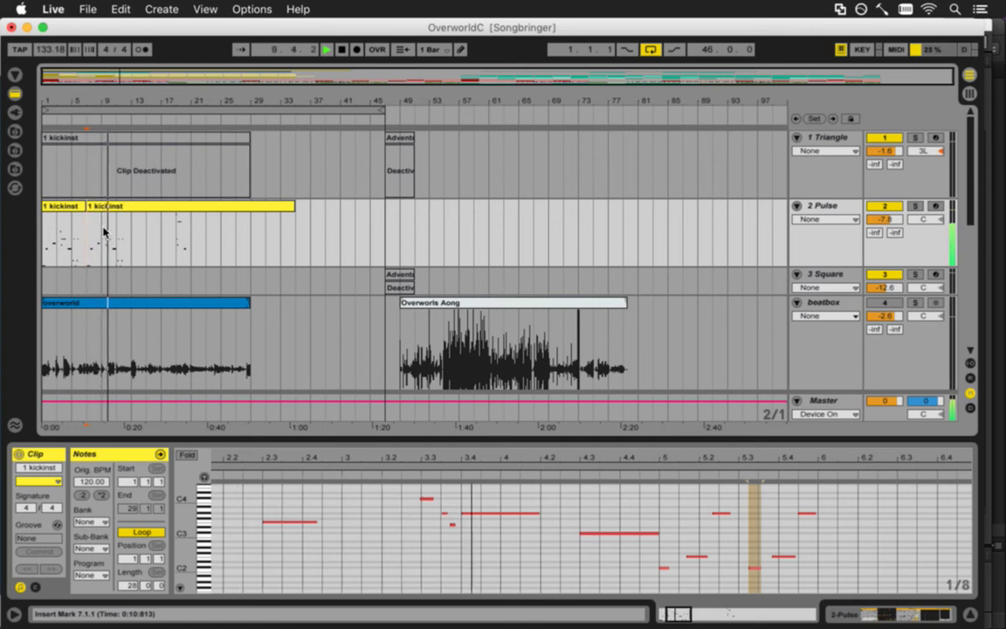
{"action": "key", "text": "space"}
Save the OverworldC set and look over the arrangement's tracks
{"action": "key", "text": "super+s"}
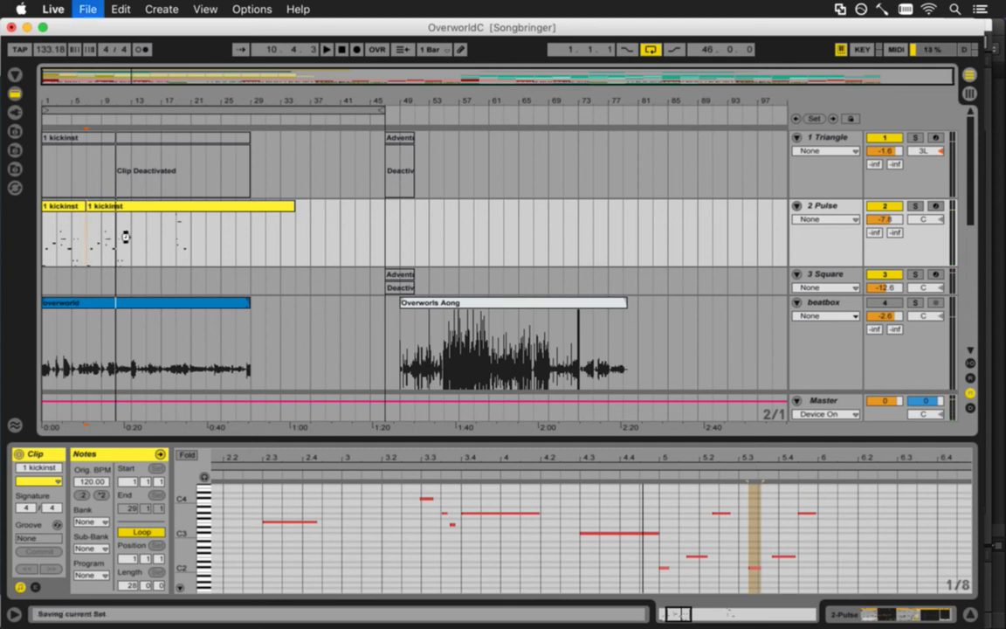
{"action": "scroll", "coordinate": [105, 201], "scroll_direction": "down", "scroll_amount": 6}
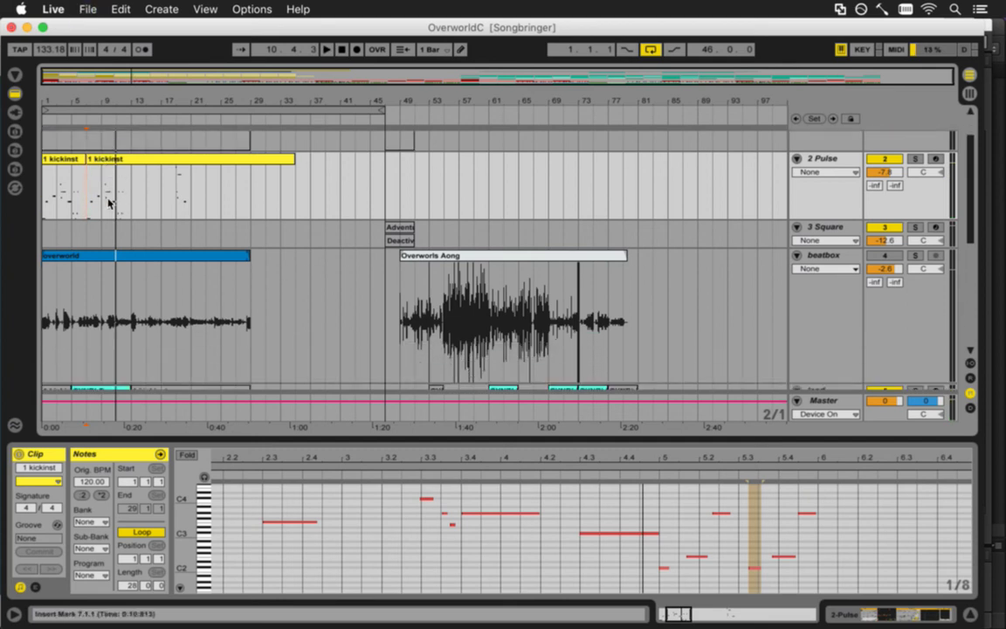
{"action": "scroll", "coordinate": [118, 206], "scroll_direction": "down", "scroll_amount": 5}
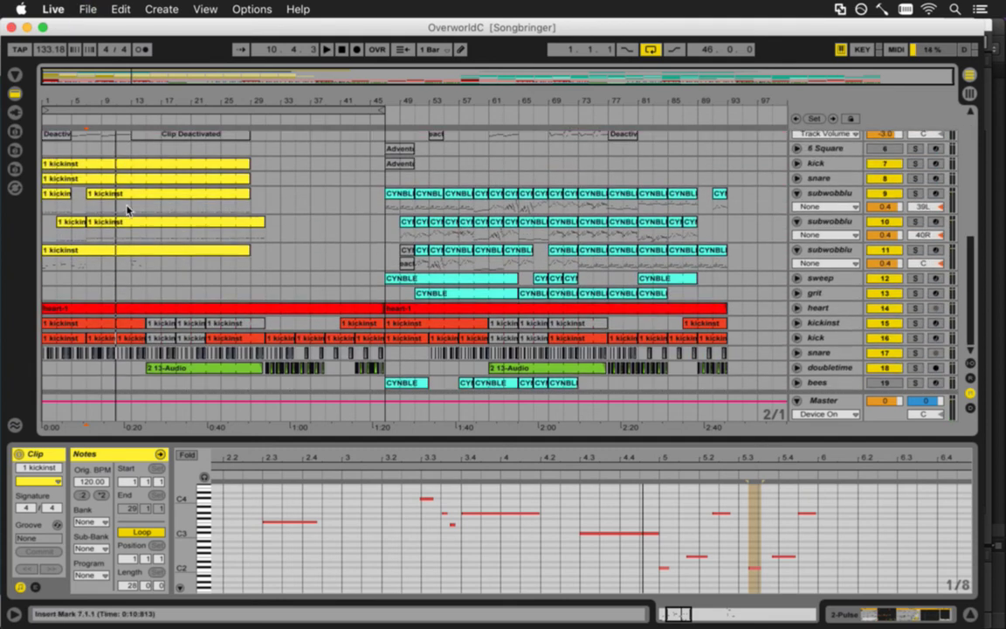
{"action": "scroll", "coordinate": [128, 210], "scroll_direction": "up", "scroll_amount": 12}
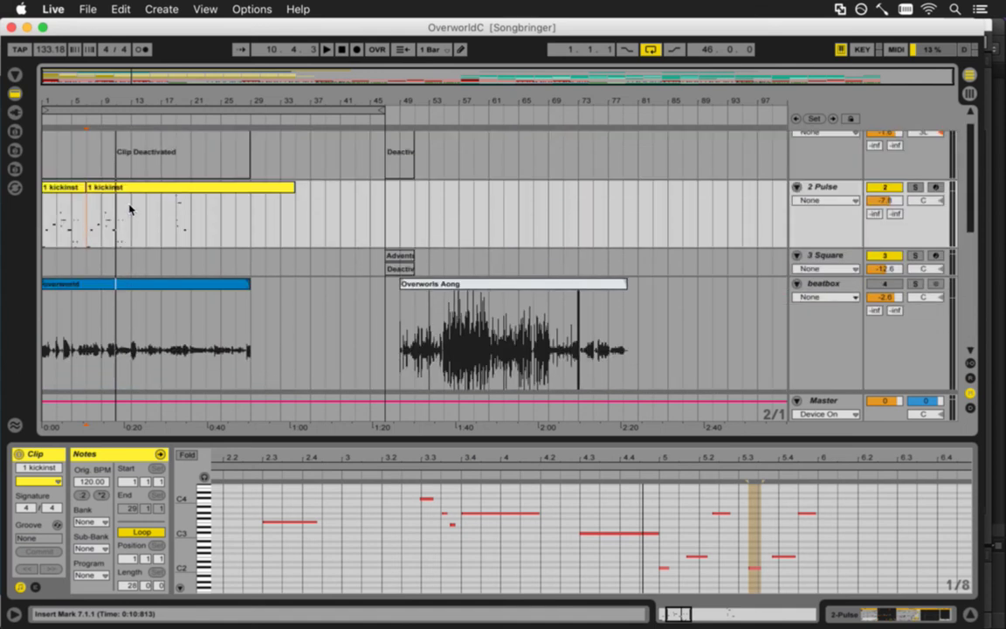
Switch to Photoshop and create a new transparent document named 420, 420 pixels wide and 240 pixels high
{"action": "key", "text": "super+Tab"}
{"action": "key", "text": "super+Tab"}
{"action": "key", "text": "super+Tab"}
{"action": "key", "text": "super+Tab"}
{"action": "key", "text": "super+Tab"}
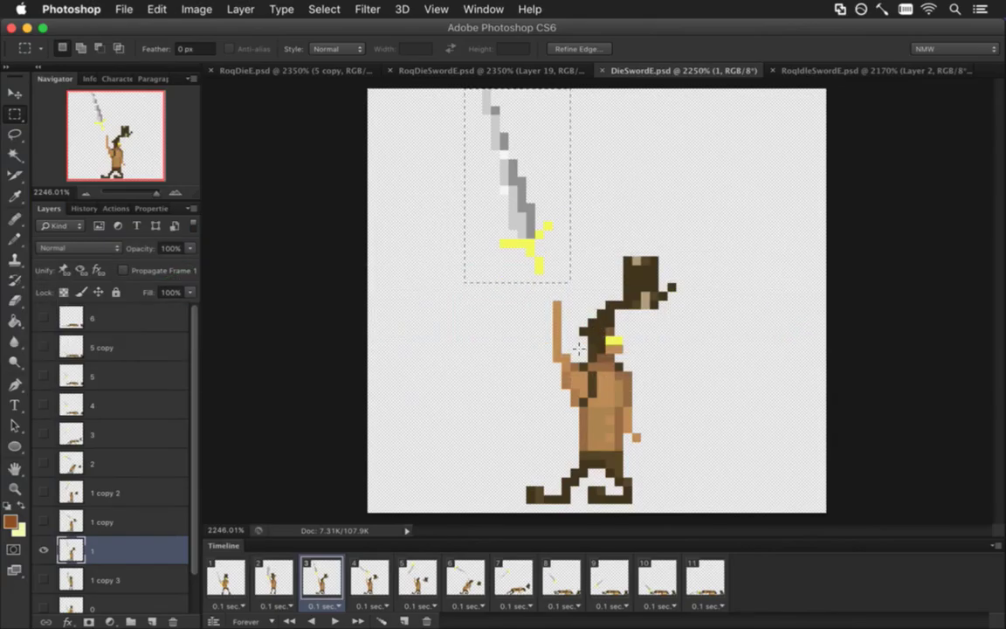
{"action": "key", "text": "super+n"}
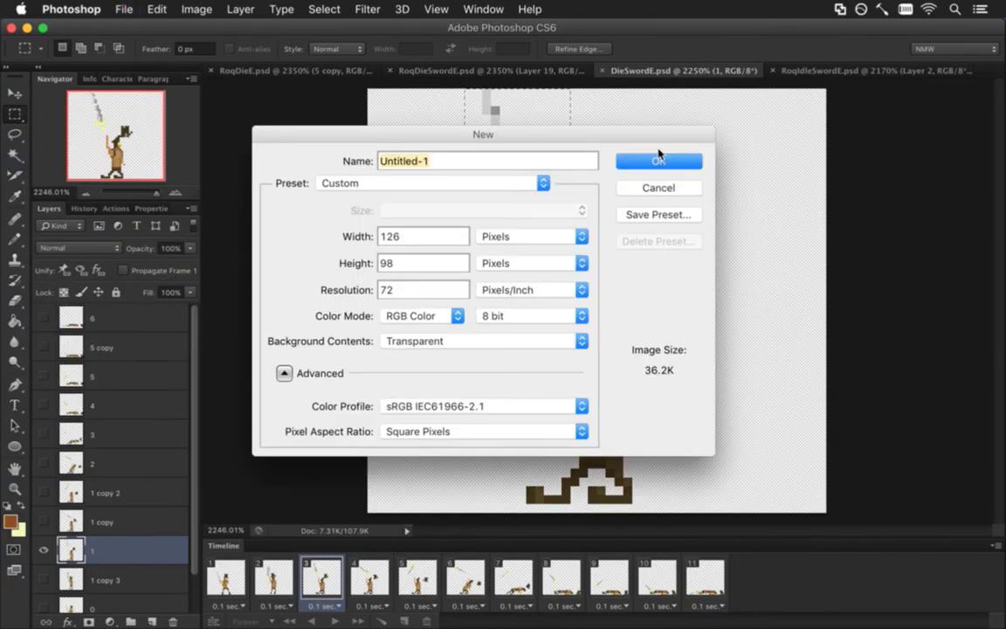
{"action": "type", "text": "420"}
{"action": "key", "text": "Tab"}
{"action": "type", "text": "420"}
{"action": "key", "text": "Tab"}
{"action": "type", "text": "240"}
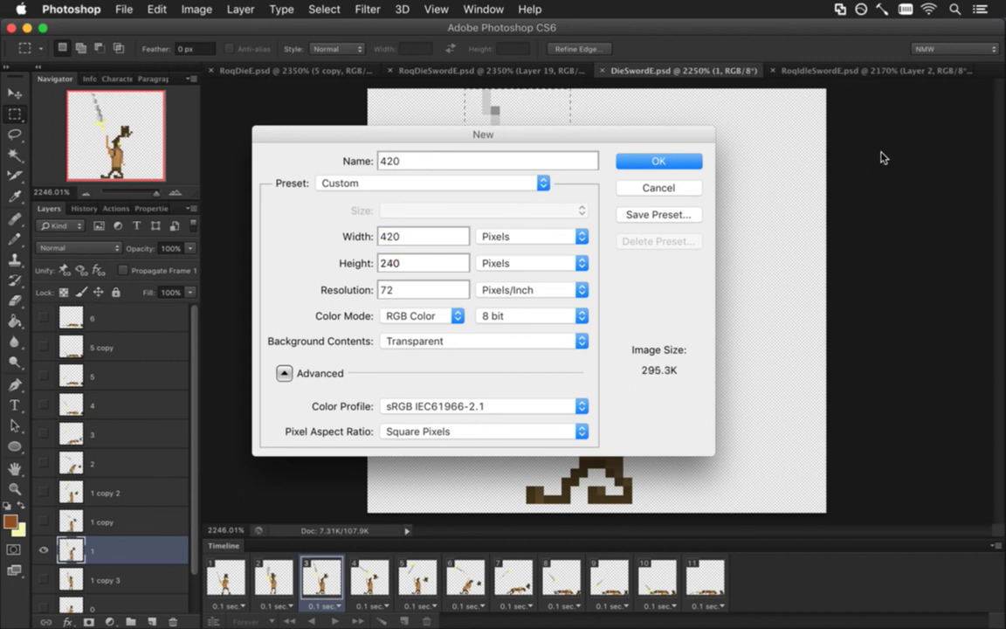
{"action": "key", "text": "Return"}
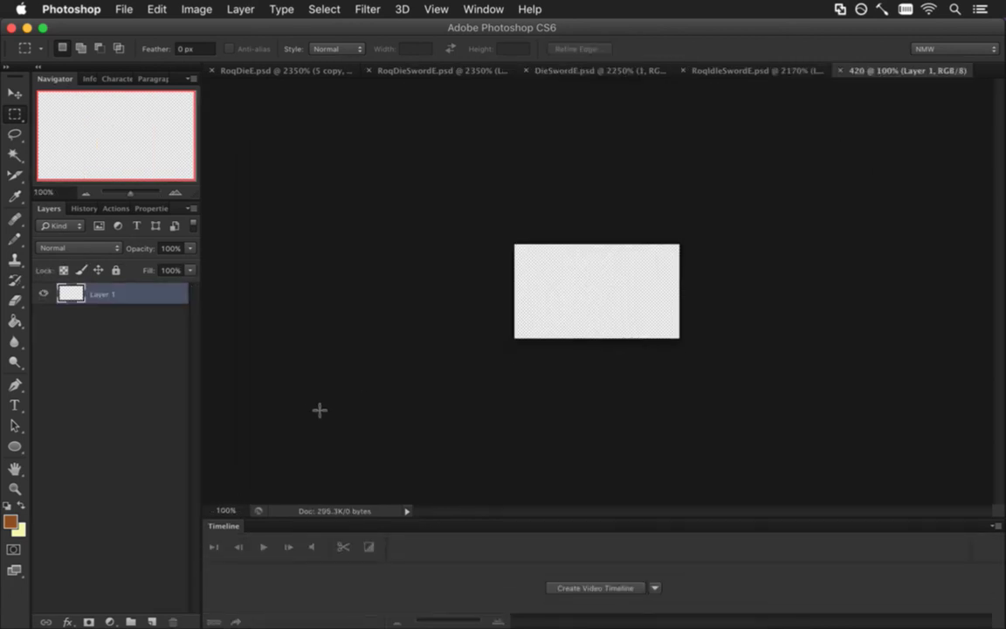
Fill the empty canvas with the brown foreground colour using the Paint Bucket
{"action": "left_click_drag", "start_coordinate": [604, 299], "coordinate": [687, 344]}
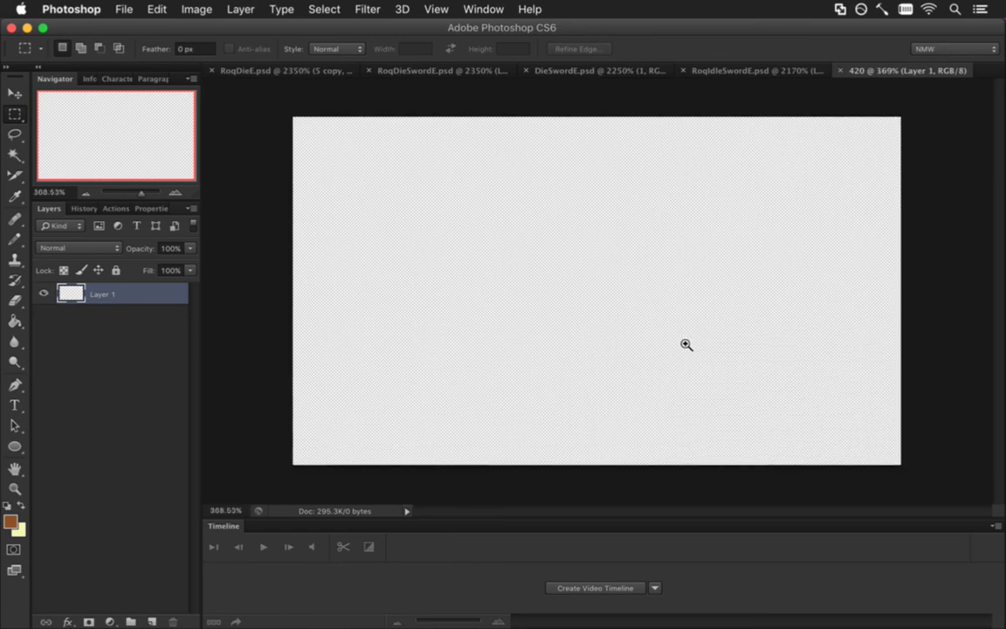
{"action": "key", "text": "g"}
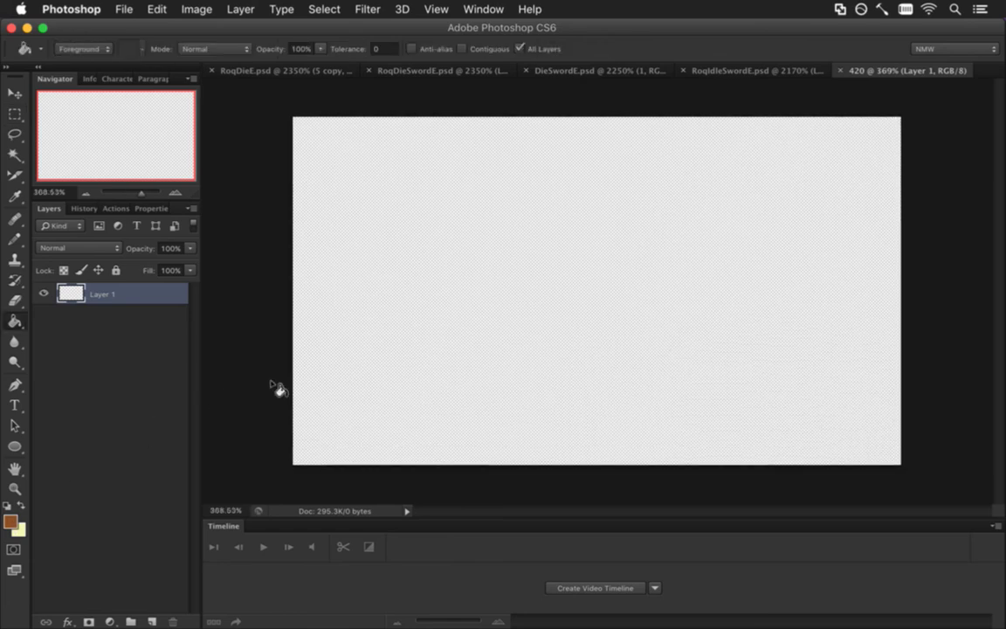
{"action": "left_click", "coordinate": [377, 348]}
Swap to the pale yellow colour and handwrite "SNACK BREAK!" across the brown canvas with the 1-pixel Pencil tool
{"action": "key", "text": "x"}
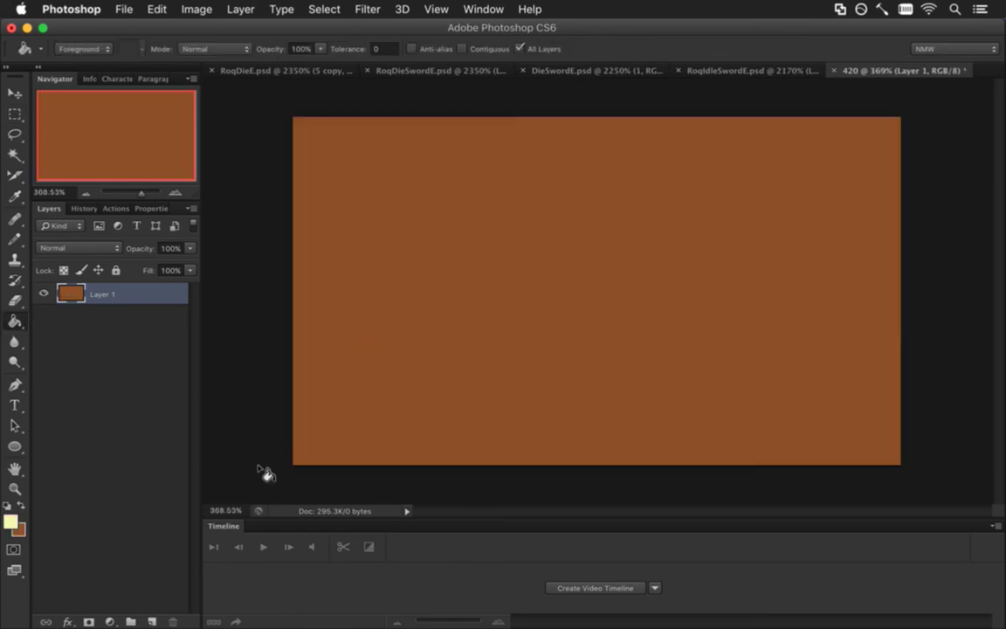
{"action": "key", "text": "b"}
{"action": "mouse_move", "coordinate": [438, 222]}
{"action": "left_mouse_down"}
{"action": "mouse_move", "coordinate": [406, 263]}
{"action": "mouse_move", "coordinate": [417, 374]}
{"action": "left_mouse_up"}
{"action": "mouse_move", "coordinate": [451, 254]}
{"action": "left_mouse_down"}
{"action": "mouse_move", "coordinate": [454, 301]}
{"action": "mouse_move", "coordinate": [512, 301]}
{"action": "left_mouse_up"}
{"action": "left_click_drag", "start_coordinate": [529, 196], "coordinate": [542, 312]}
{"action": "mouse_move", "coordinate": [616, 225]}
{"action": "left_mouse_down"}
{"action": "mouse_move", "coordinate": [602, 308]}
{"action": "mouse_move", "coordinate": [617, 236]}
{"action": "mouse_move", "coordinate": [664, 315]}
{"action": "mouse_move", "coordinate": [687, 404]}
{"action": "left_mouse_up"}
{"action": "mouse_move", "coordinate": [528, 407]}
{"action": "left_mouse_down"}
{"action": "mouse_move", "coordinate": [529, 333]}
{"action": "mouse_move", "coordinate": [508, 419]}
{"action": "left_mouse_up"}
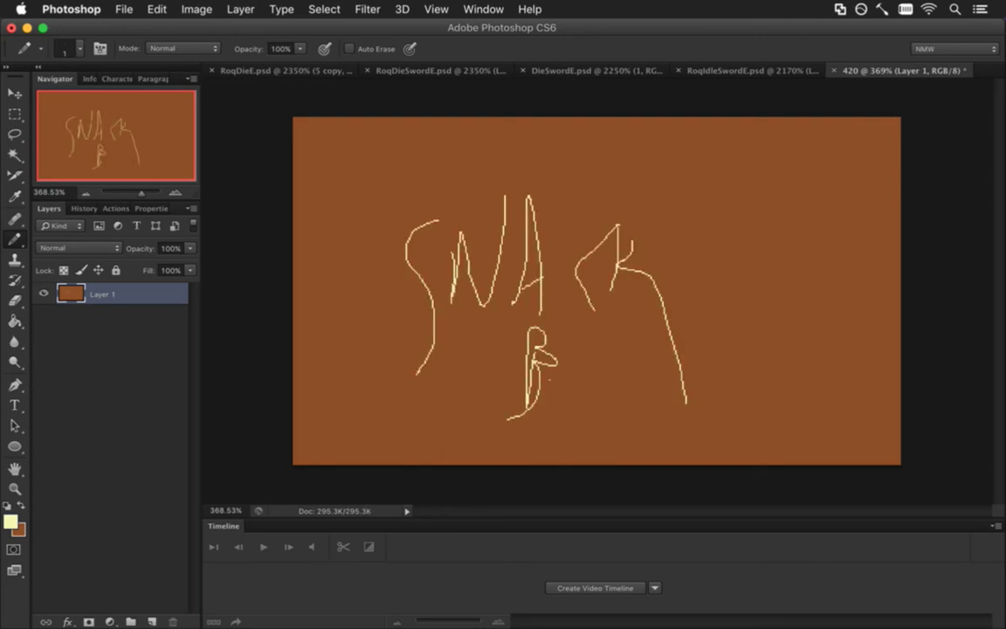
{"action": "mouse_move", "coordinate": [578, 346]}
{"action": "left_mouse_down"}
{"action": "mouse_move", "coordinate": [624, 373]}
{"action": "mouse_move", "coordinate": [631, 350]}
{"action": "mouse_move", "coordinate": [653, 370]}
{"action": "left_mouse_up"}
{"action": "left_click_drag", "start_coordinate": [735, 315], "coordinate": [789, 384]}
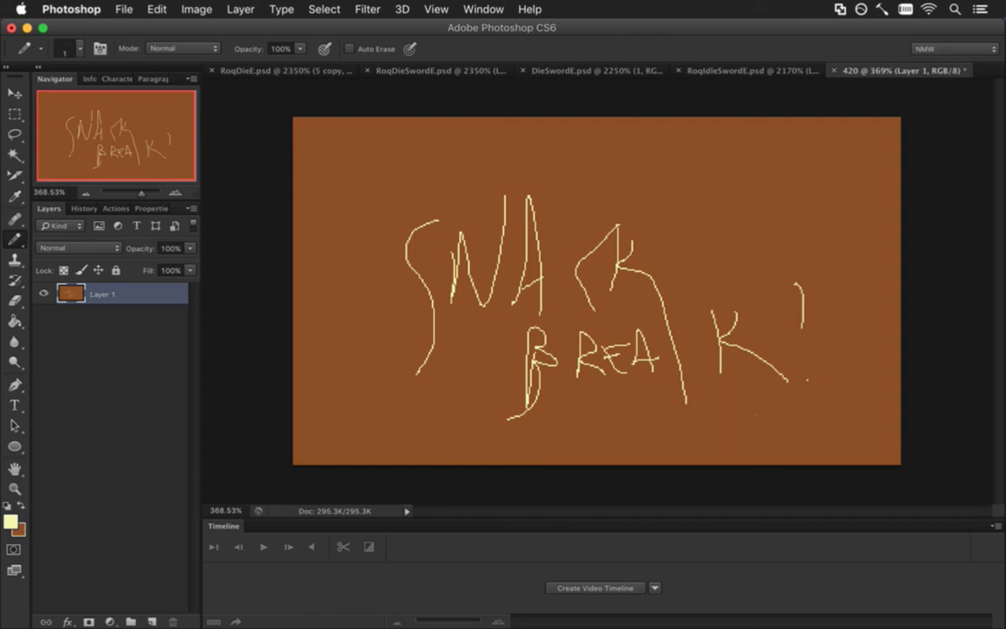